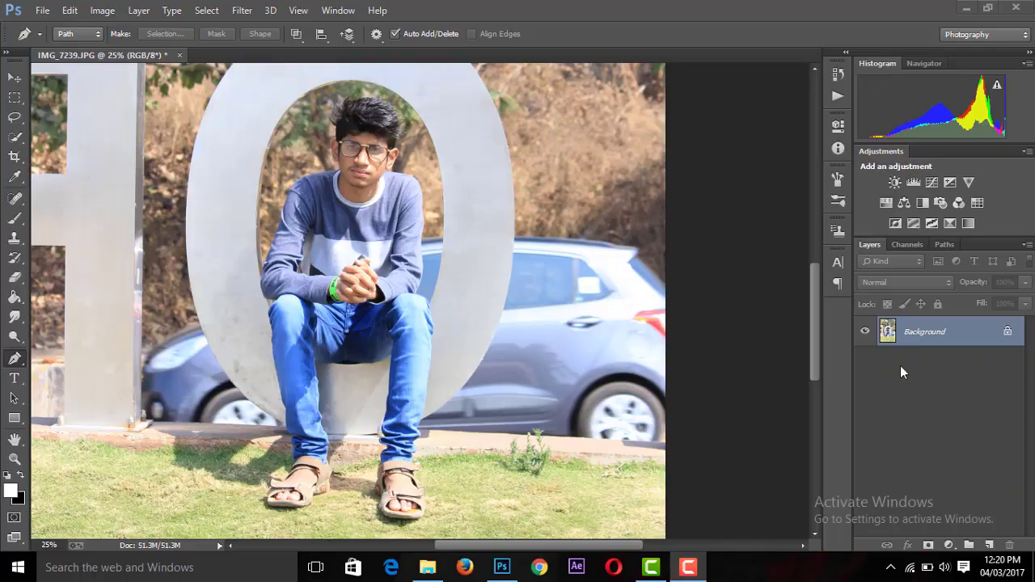
Start the pen path at the sandal's edge above the grass, rounding its front corner
scroll(808, 370, down, 5)
scroll(726, 235, up, 2)
scroll(725, 235, up, 3)
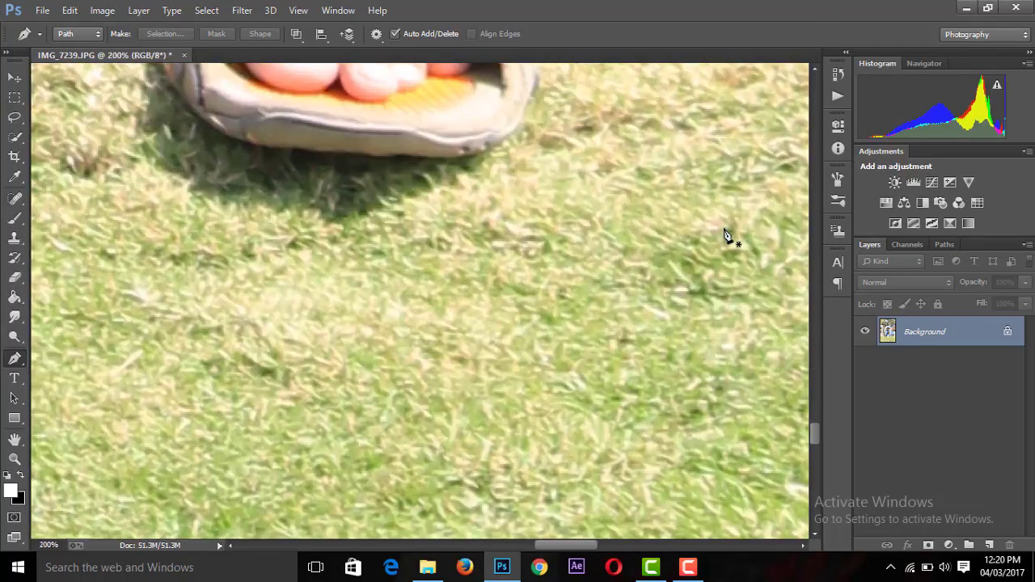
click(453, 158)
click(493, 148)
click(524, 116)
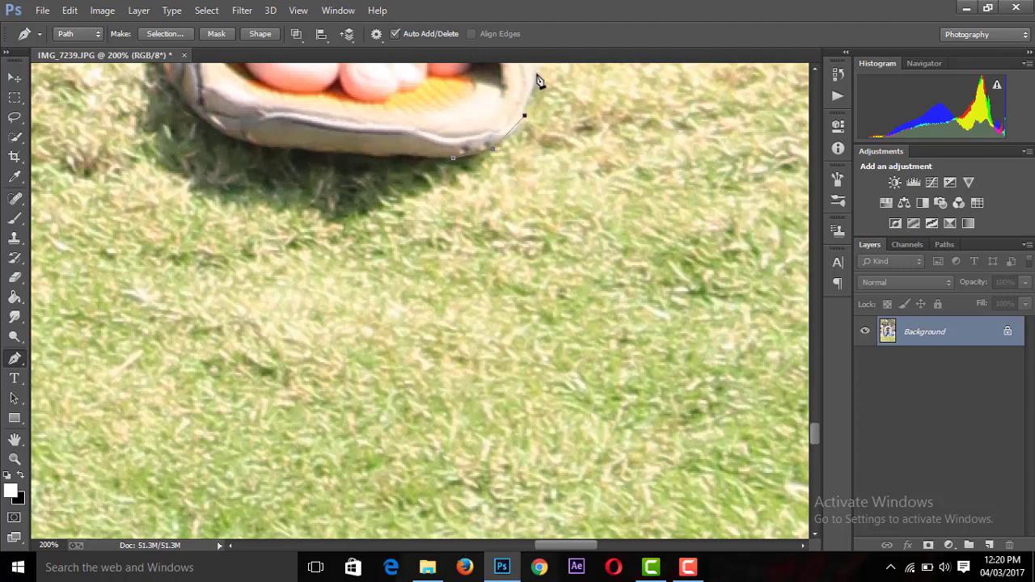
Trace the path up the sandal's right edge and around the strap tip
drag(814, 433, 814, 409)
click(536, 498)
click(535, 449)
click(519, 393)
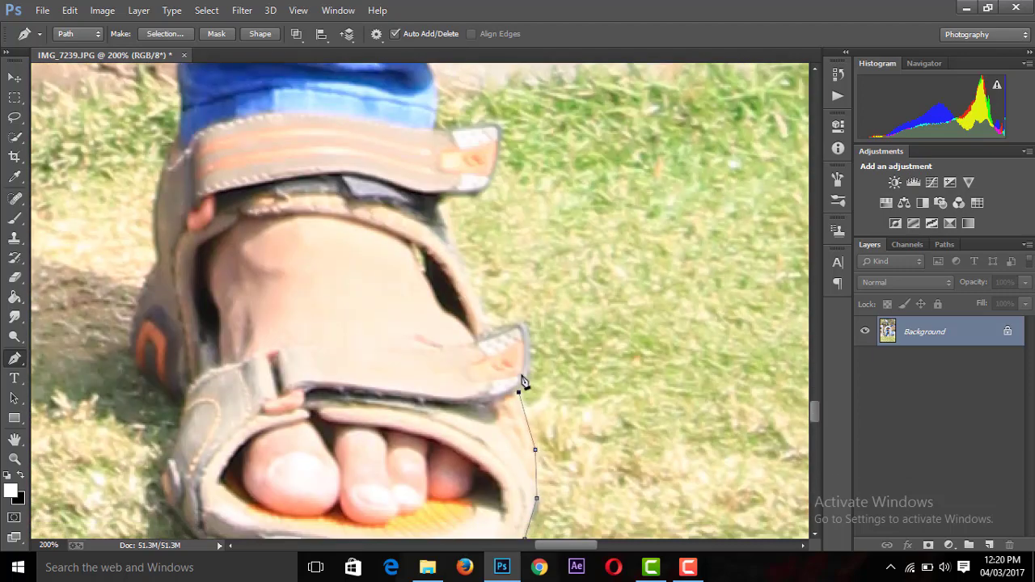
click(528, 361)
click(527, 330)
click(515, 321)
click(485, 330)
Continue the path up the sandal's side and over the top of the upper strap
click(465, 267)
click(451, 234)
click(439, 205)
click(462, 197)
click(471, 195)
click(485, 193)
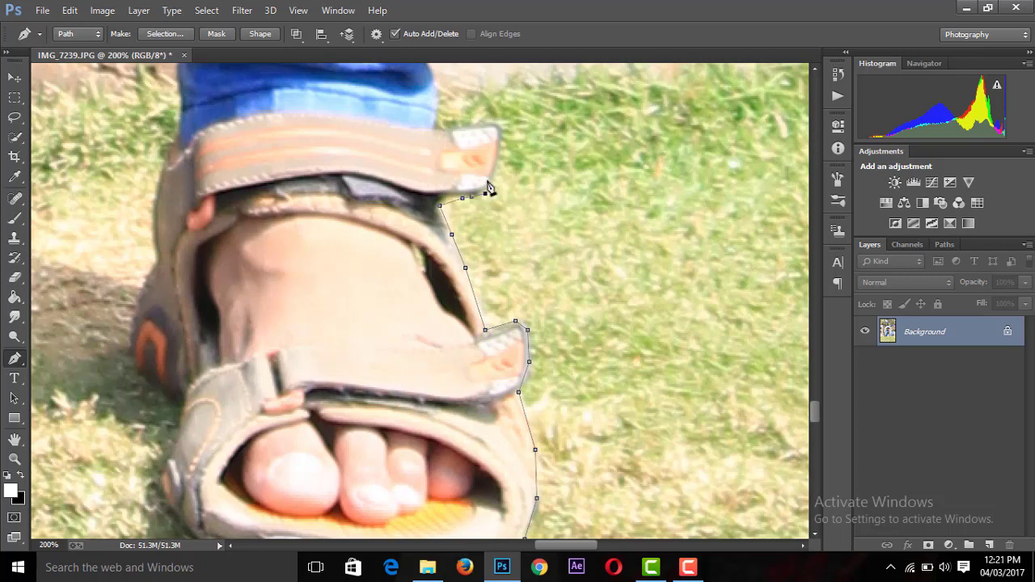
click(494, 177)
click(499, 123)
click(463, 126)
click(433, 128)
Trace the trouser hem and its folds up the trouser leg
drag(815, 416, 817, 396)
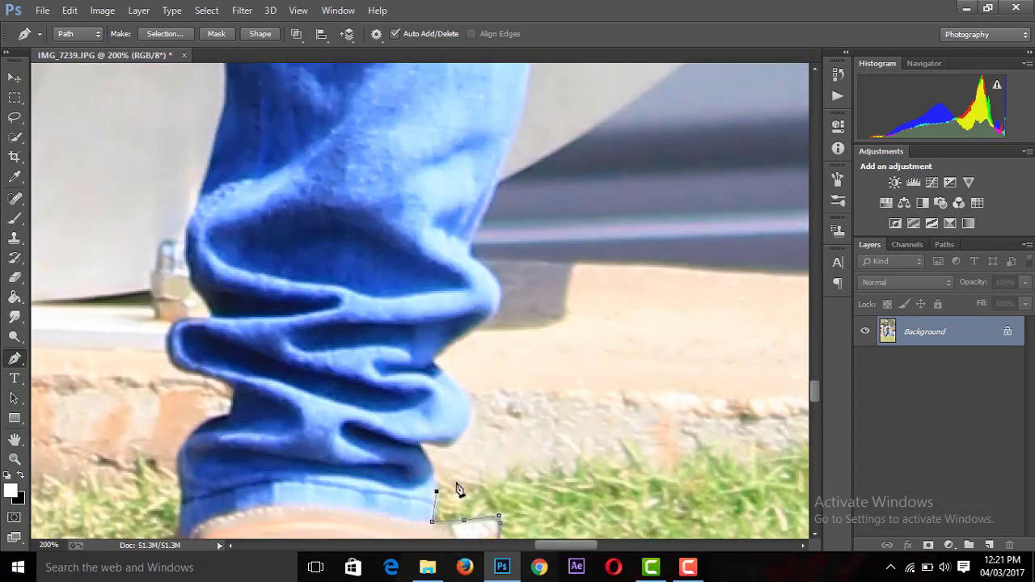
click(433, 473)
click(420, 446)
click(450, 446)
click(469, 421)
click(467, 399)
click(435, 364)
click(494, 314)
click(500, 286)
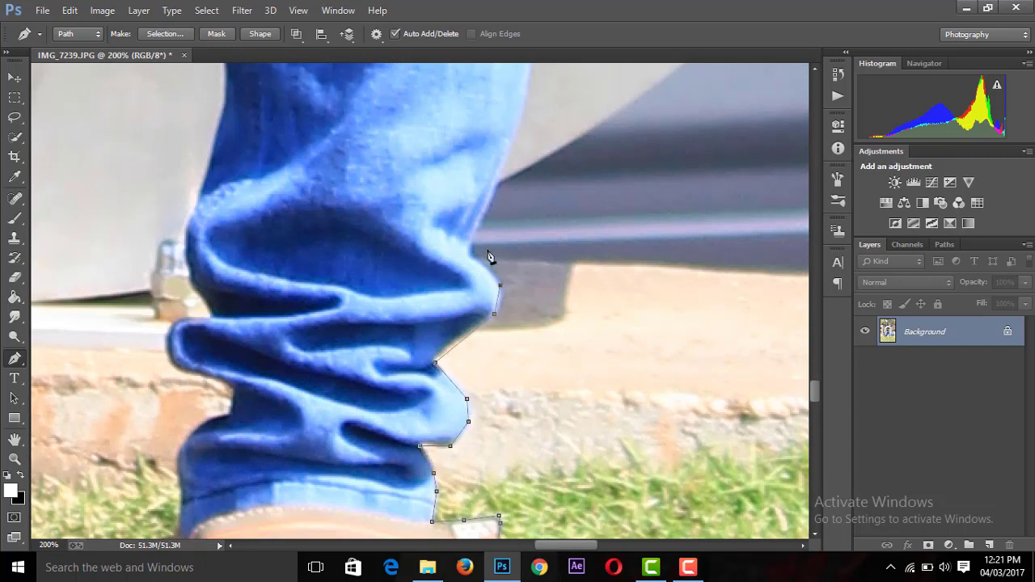
click(470, 255)
click(489, 197)
Carry the path from the trouser onto the letter O's edge, removing a stray anchor
drag(813, 392, 813, 372)
click(667, 352)
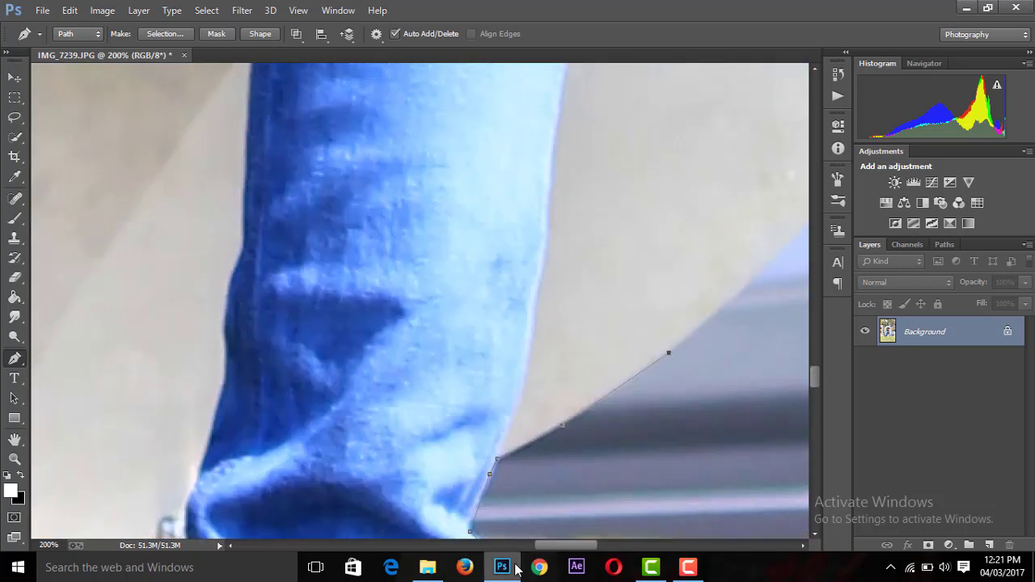
drag(551, 548, 571, 548)
click(555, 262)
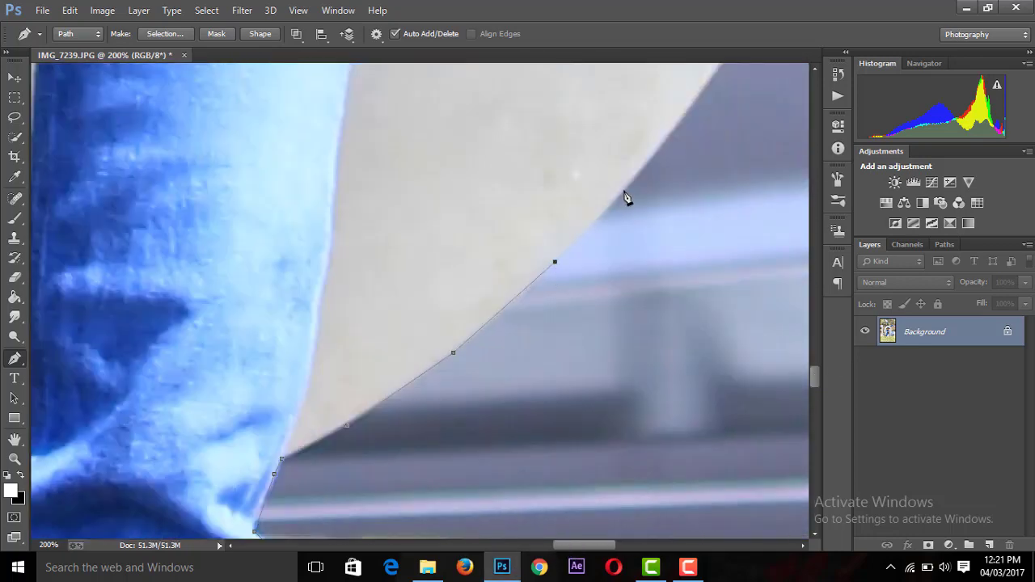
click(681, 125)
drag(815, 376, 819, 362)
click(775, 226)
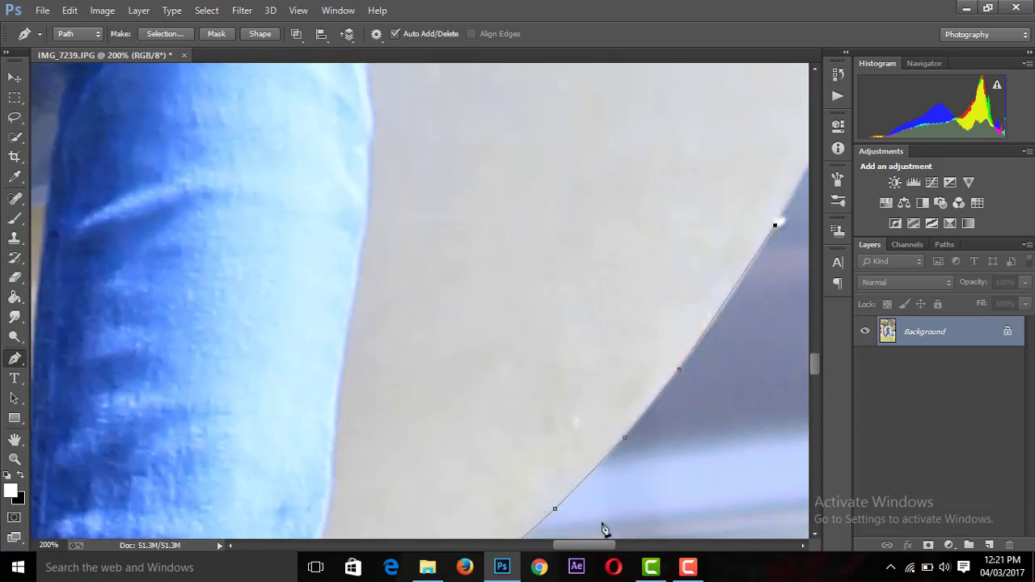
drag(601, 544, 619, 544)
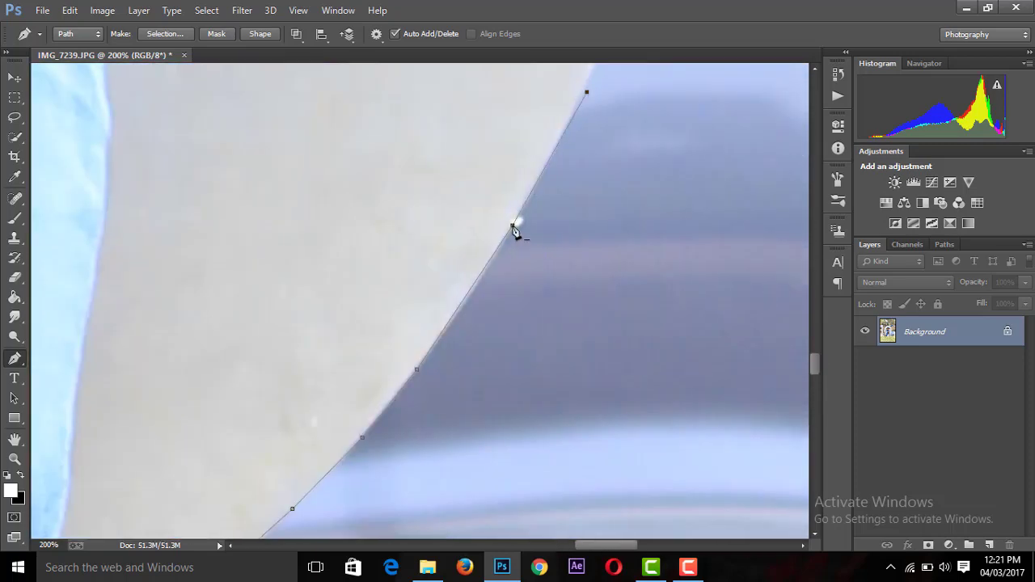
click(512, 225)
Extend the path up the O's right side, deleting an unneeded middle anchor
drag(817, 370, 816, 350)
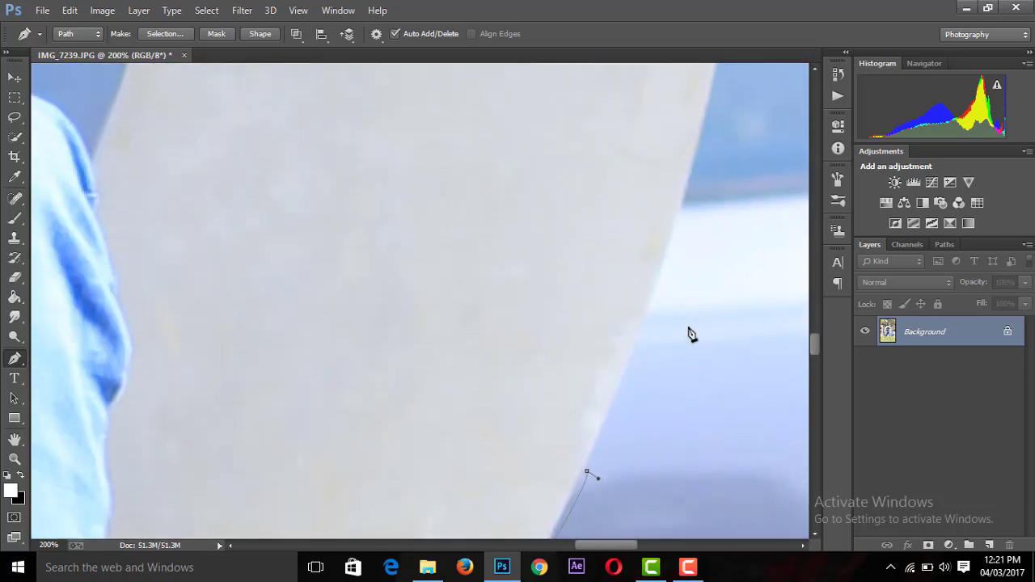
click(646, 303)
click(679, 209)
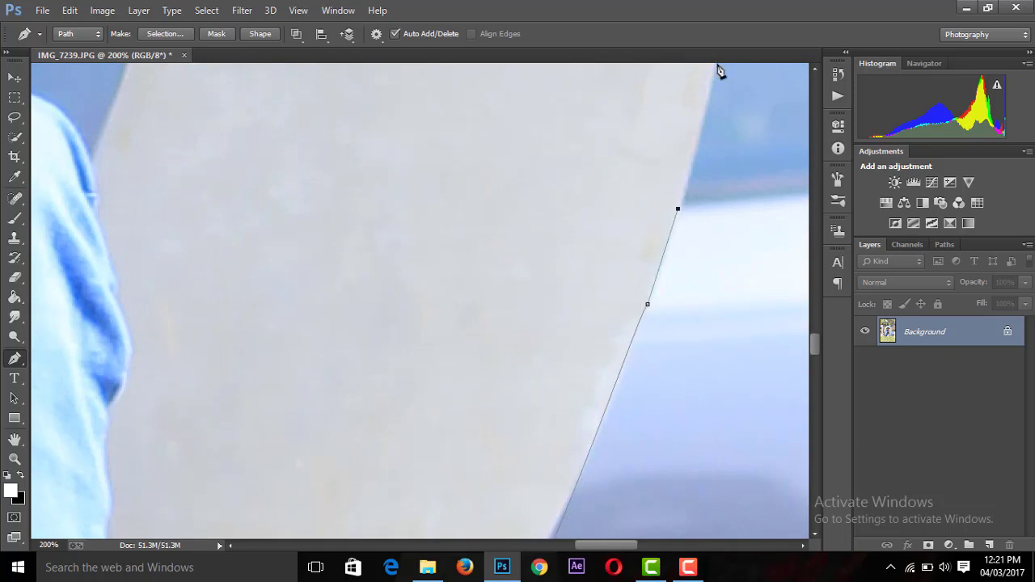
click(713, 76)
drag(814, 340, 814, 319)
click(752, 239)
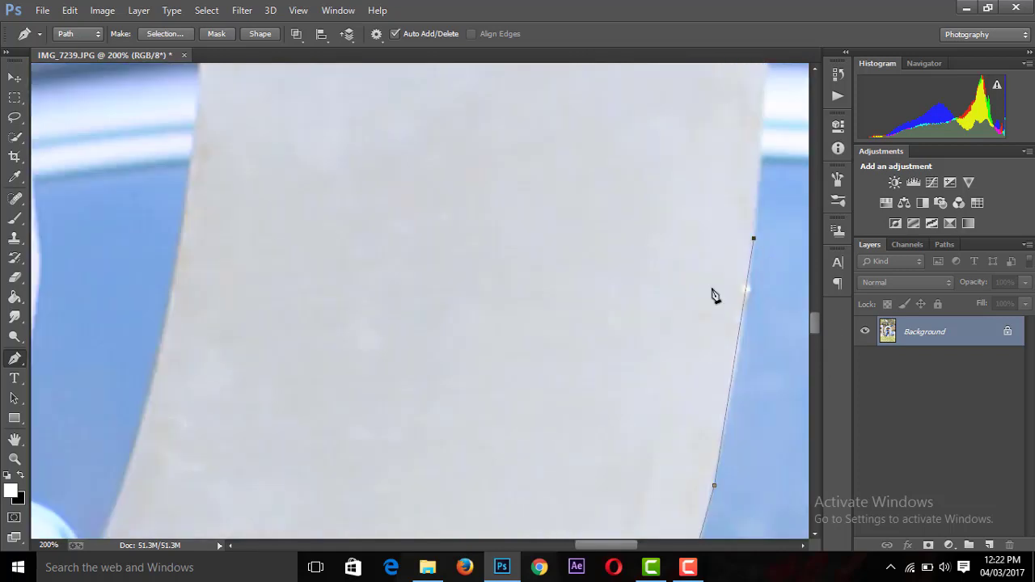
drag(606, 545, 618, 544)
click(628, 121)
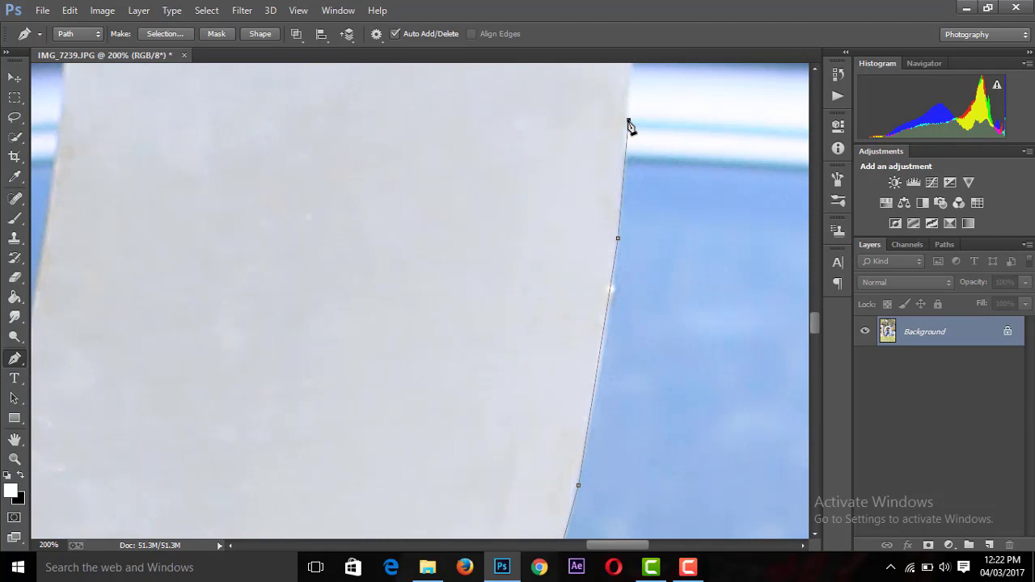
click(619, 239)
Continue up the O's edge to where it curves toward the top
drag(814, 324, 817, 245)
click(636, 179)
click(638, 85)
click(601, 112)
click(553, 309)
click(499, 146)
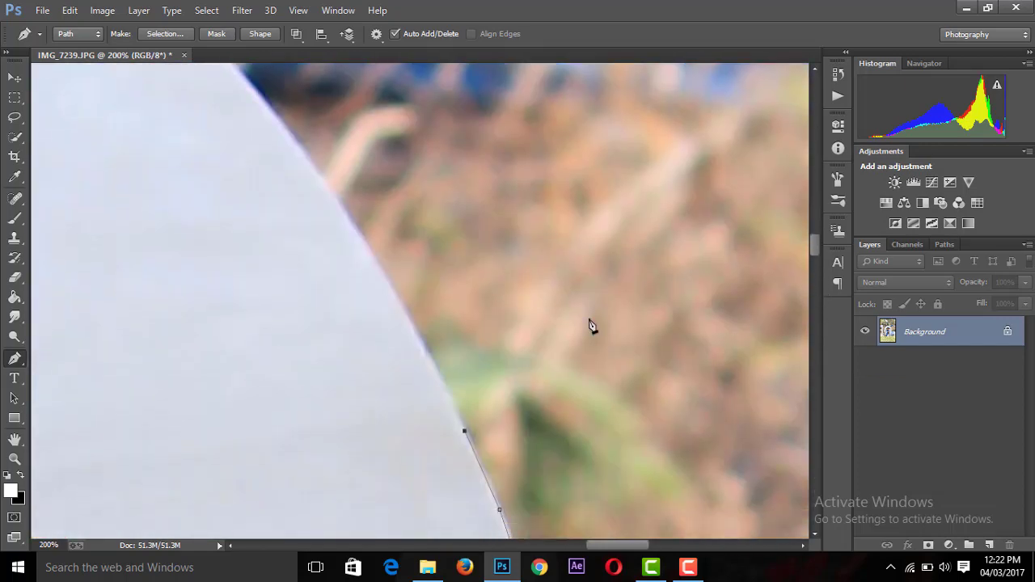
click(377, 261)
click(285, 129)
Add anchors along the O's upper-right curve onto its curved top
scroll(814, 240, up, 5)
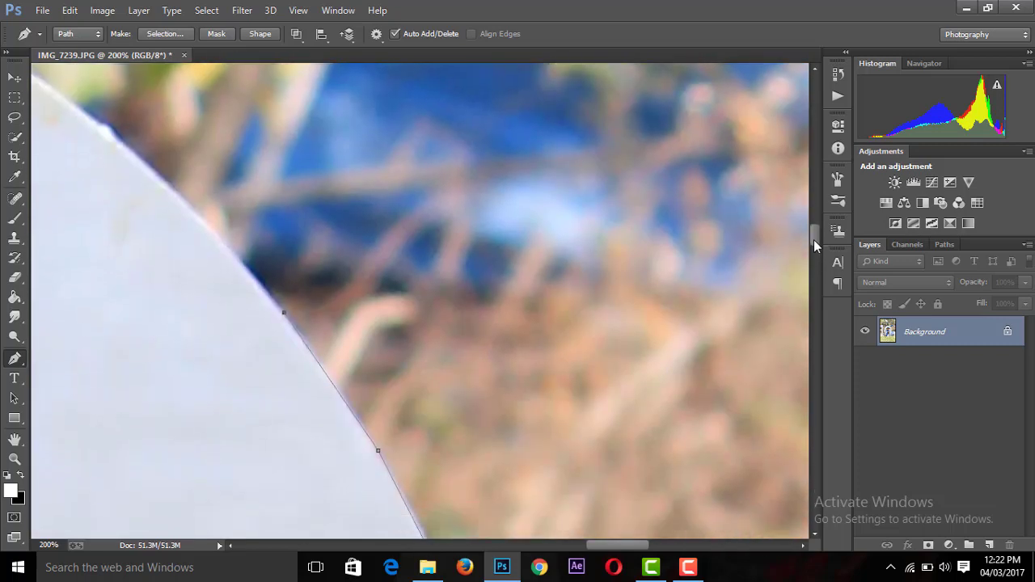
scroll(813, 239, left, 5)
scroll(566, 323, up, 3)
click(371, 292)
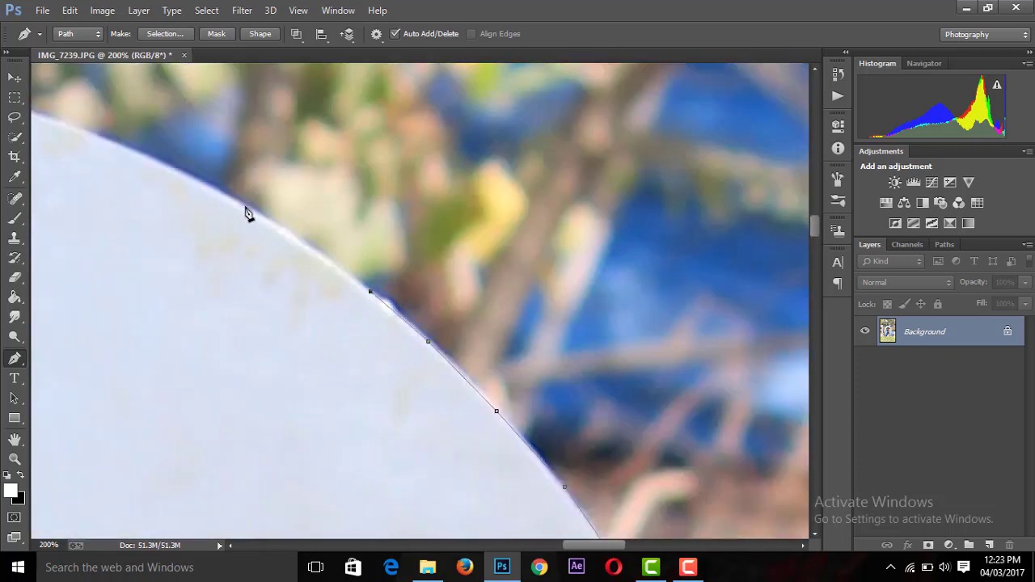
click(248, 209)
drag(590, 545, 539, 545)
drag(815, 241, 814, 230)
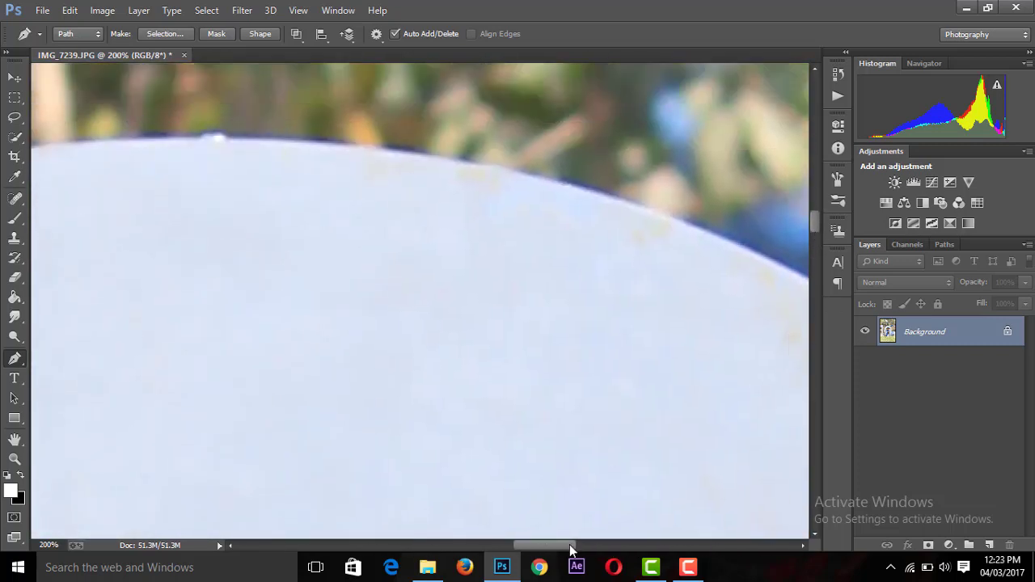
drag(573, 545, 590, 545)
click(525, 232)
click(378, 182)
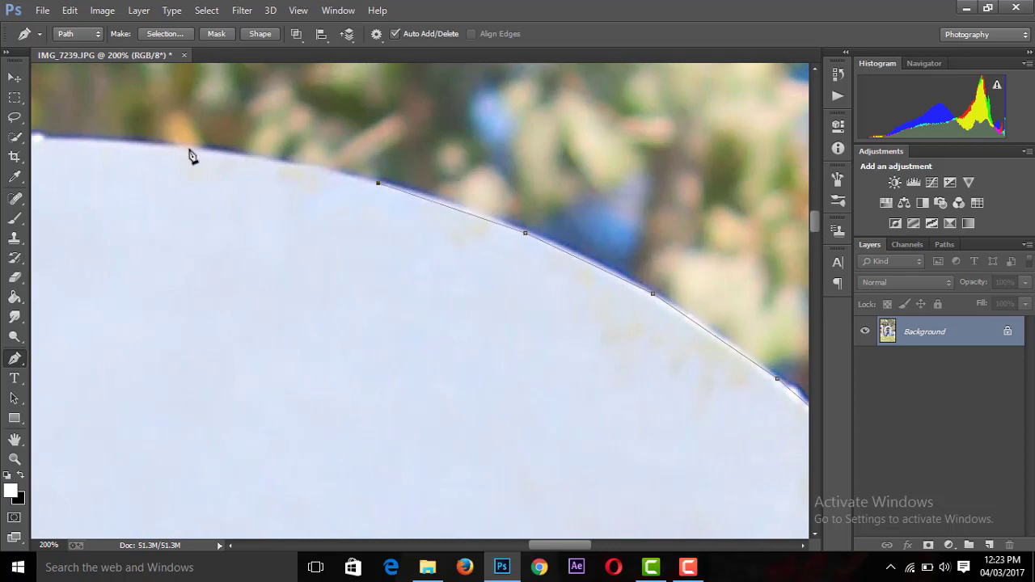
Trace over the O's top edge to where it curves down, removing one extra anchor
click(190, 151)
drag(526, 545, 481, 545)
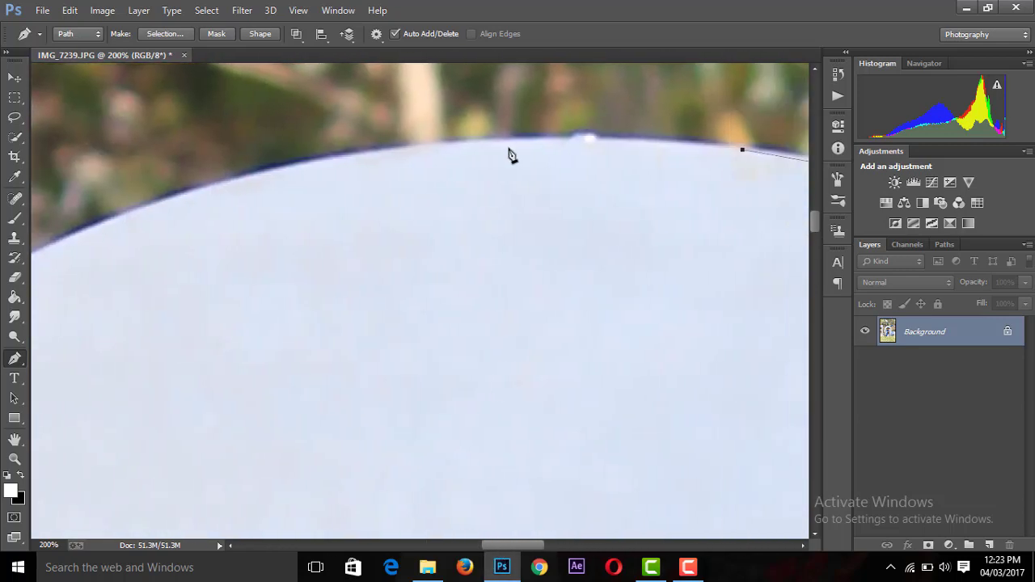
click(513, 135)
click(239, 176)
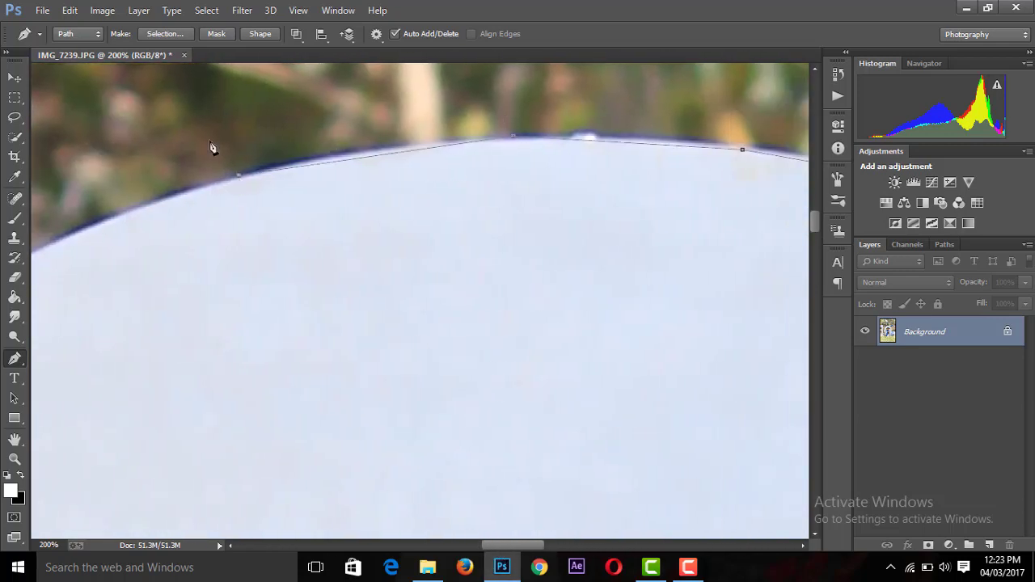
click(66, 238)
click(513, 136)
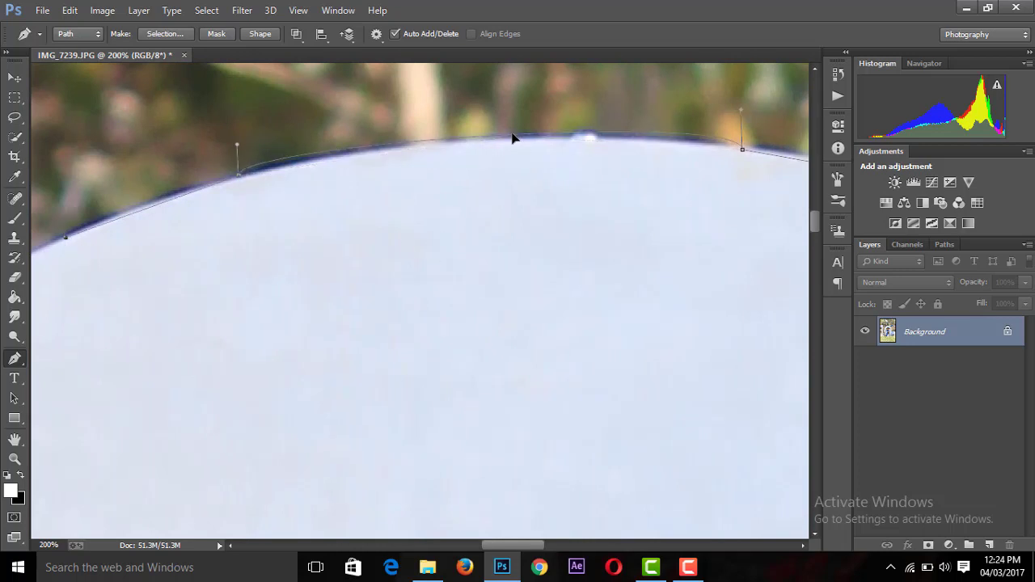
drag(494, 542, 452, 542)
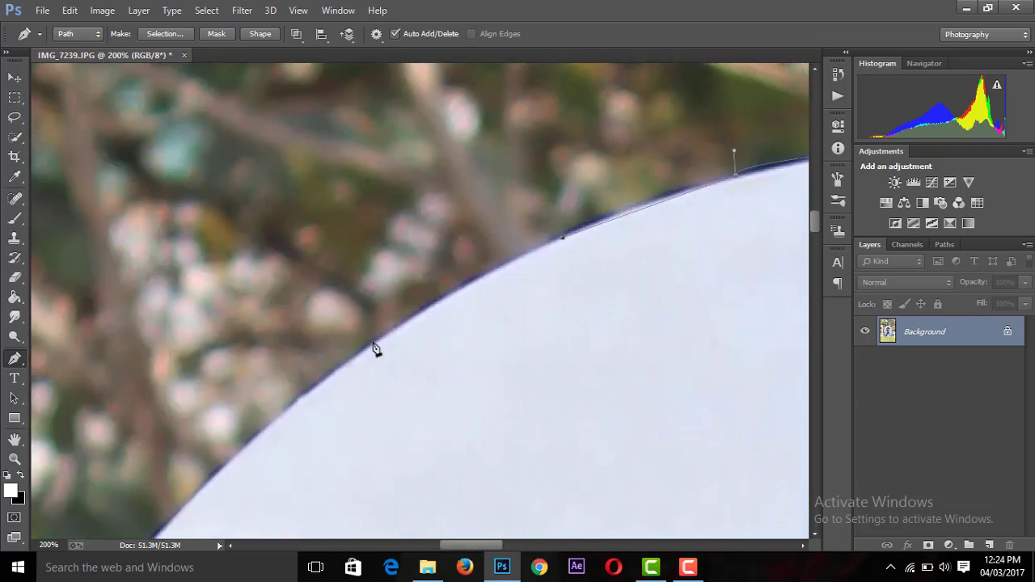
Follow the O's edge down its left side and dismiss the comment notification
click(372, 342)
click(202, 486)
scroll(815, 241, down, 3)
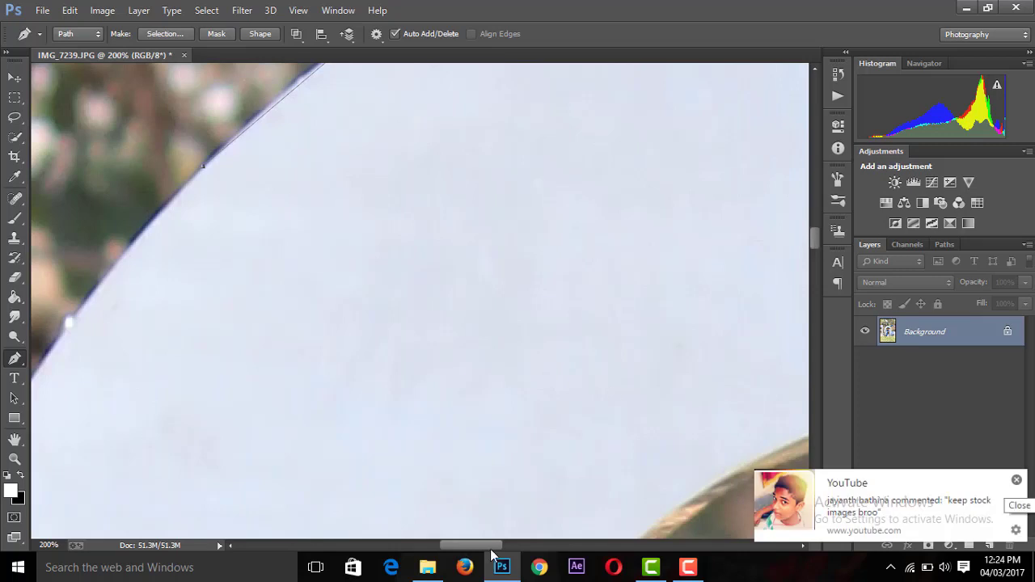
scroll(251, 370, left, 1)
click(173, 382)
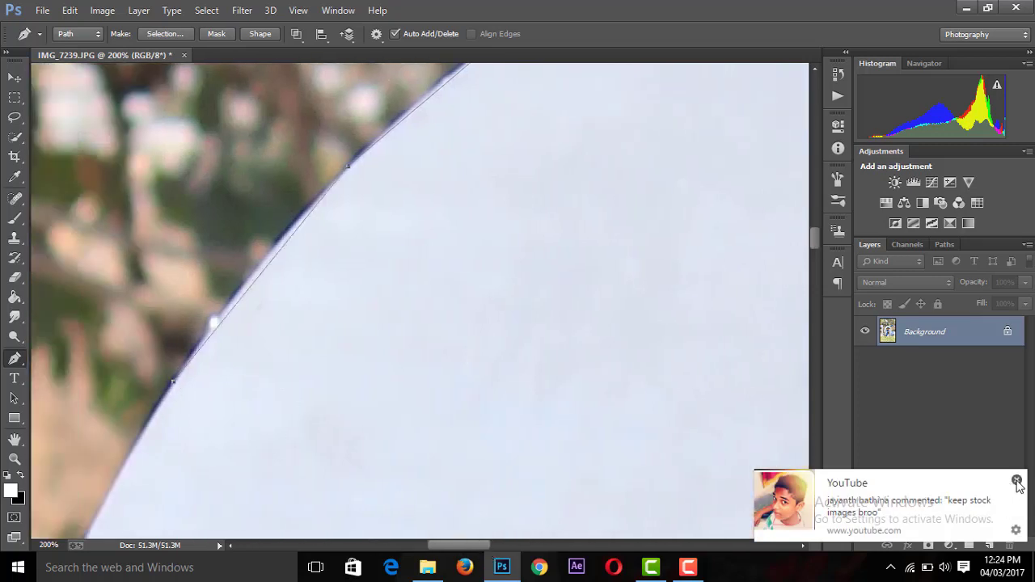
click(97, 516)
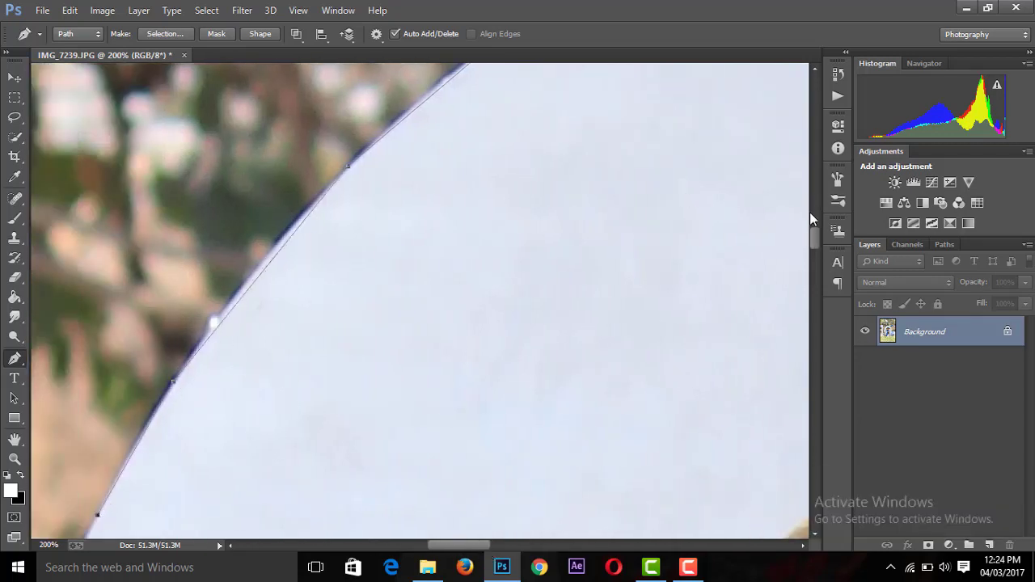
drag(813, 236, 813, 260)
drag(465, 542, 431, 542)
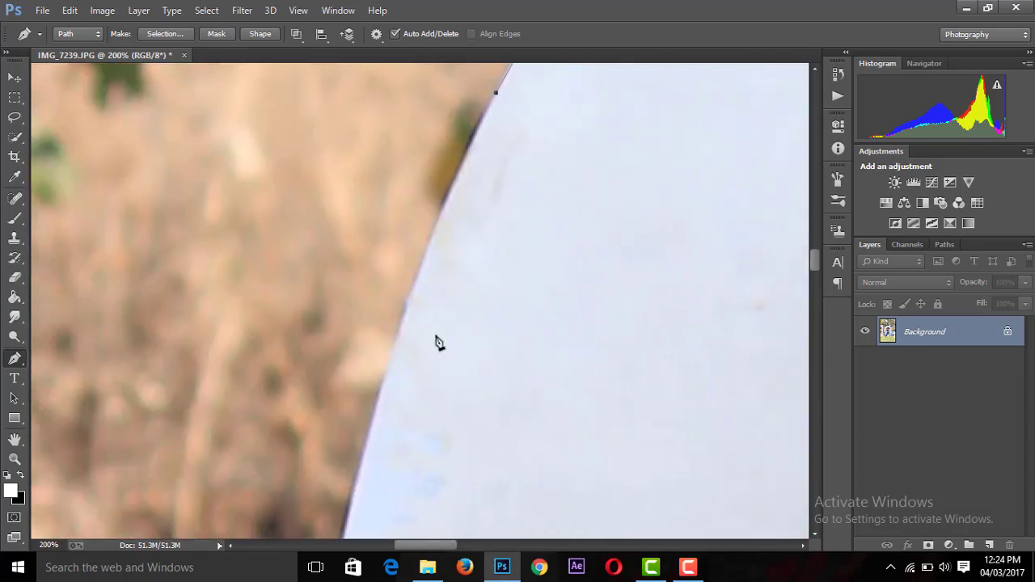
Extend the path further down the O's left side, then zoom out
click(388, 367)
click(343, 529)
drag(813, 256, 811, 282)
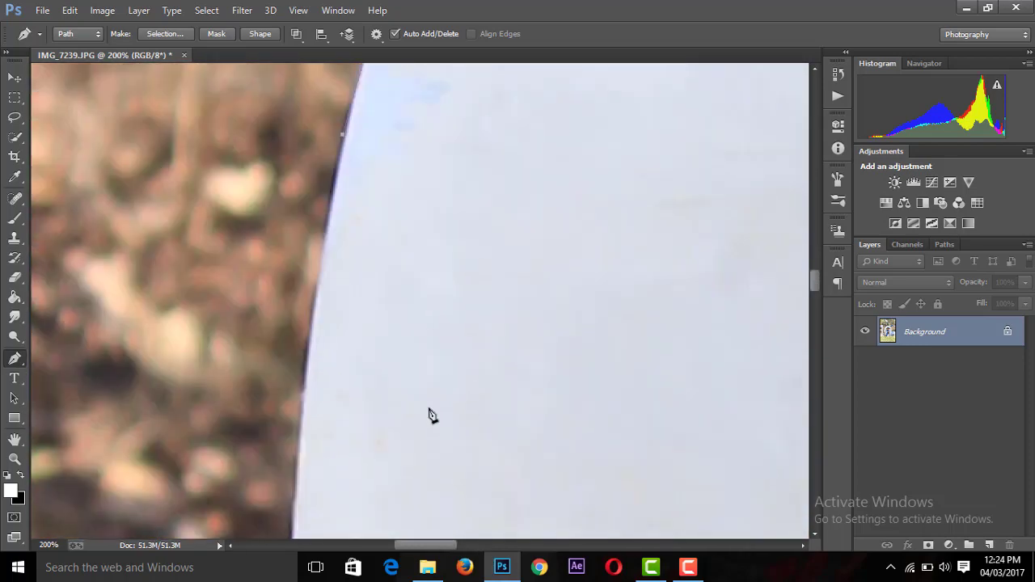
click(301, 426)
key(ctrl+minus)
Add three anchors down the letter O's lower-left edge
key(ctrl+minus)
key(ctrl+minus)
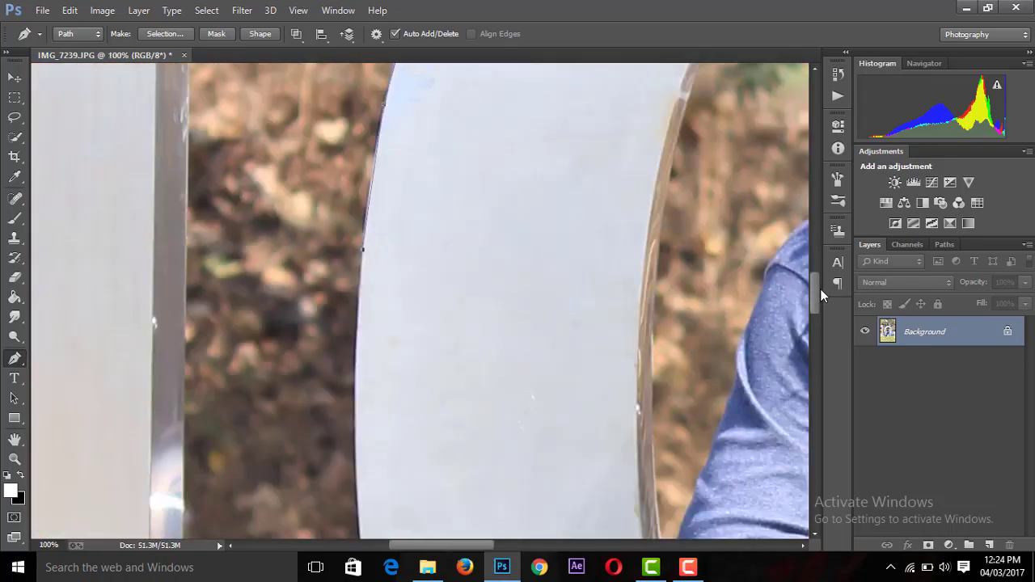
key(ctrl+minus)
key(ctrl+minus)
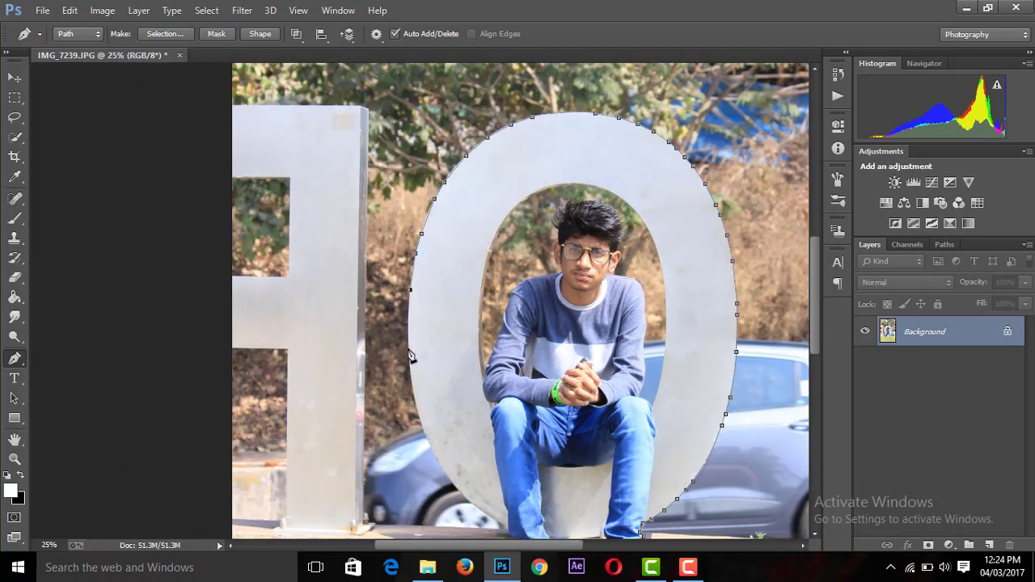
click(421, 423)
click(440, 467)
click(472, 503)
key(ctrl+minus)
key(ctrl+plus)
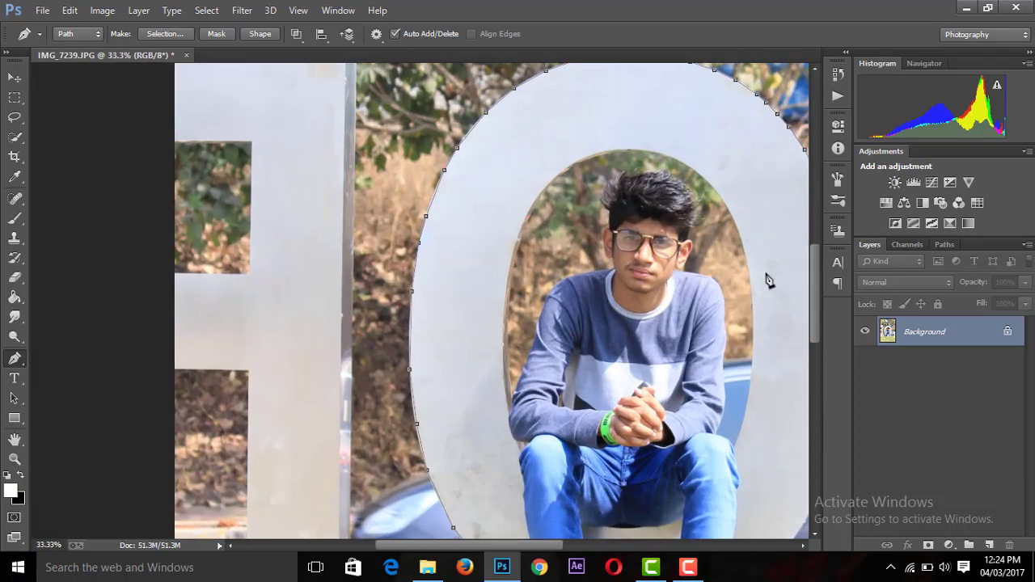
Extend the path down the leg's edge toward the sandal, zooming in on the curb
drag(813, 246, 810, 357)
key(ctrl+plus)
key(ctrl+plus)
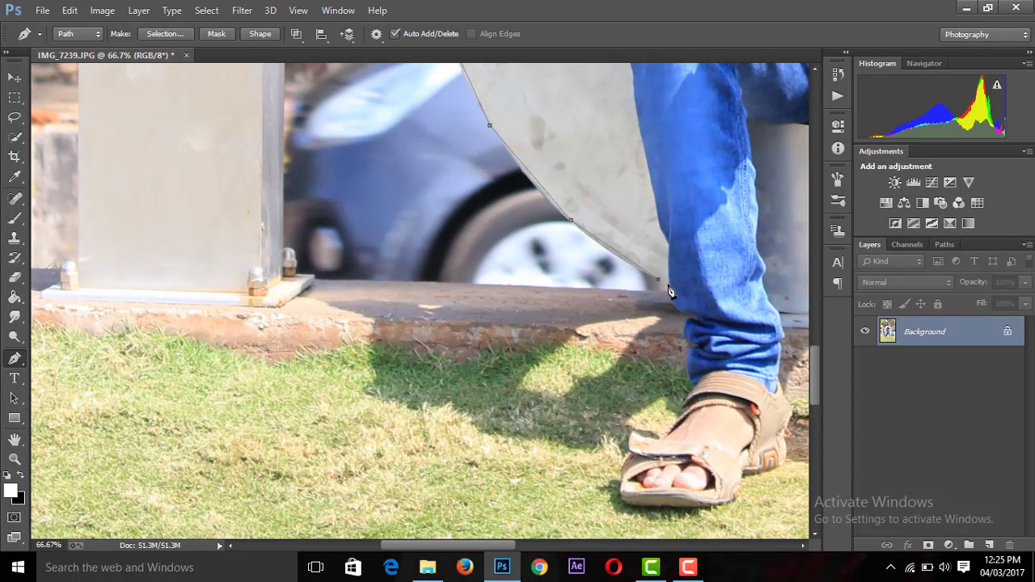
click(677, 309)
click(690, 372)
key(ctrl+plus)
key(ctrl+plus)
scroll(816, 394, down, 3)
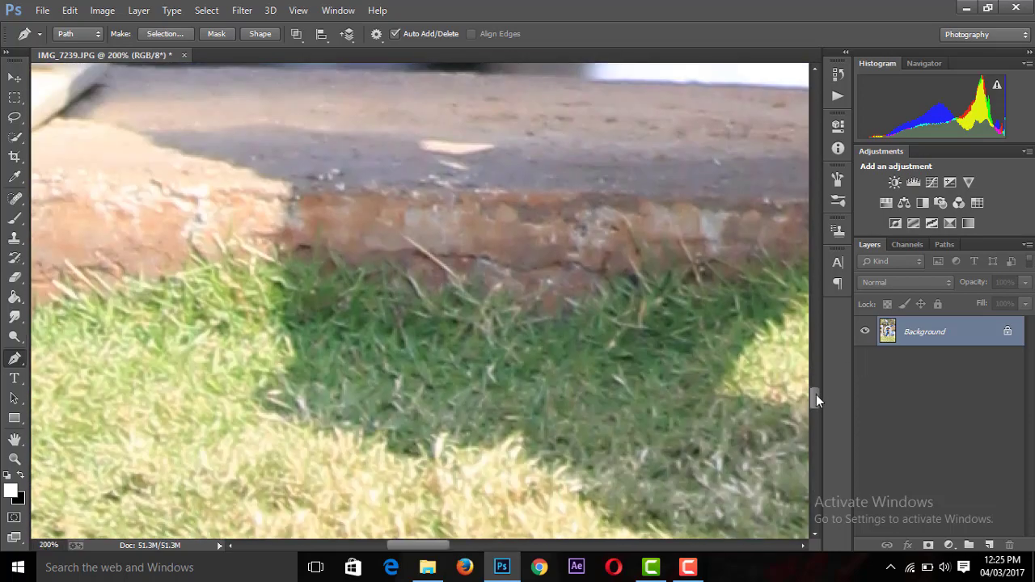
drag(435, 546, 510, 546)
Extend the path down the jeans edge and along the left sandal's side
click(274, 387)
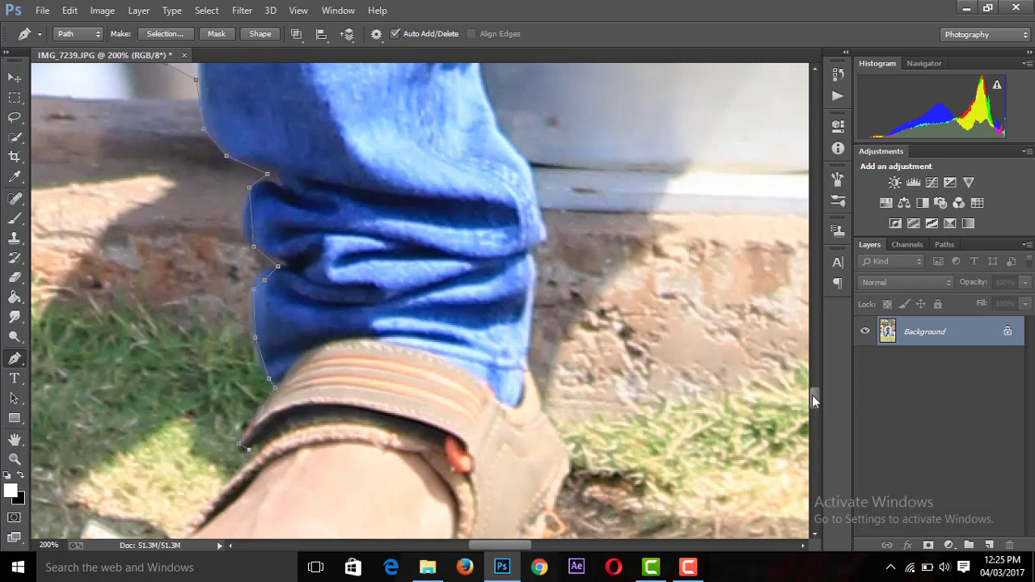
scroll(594, 515, down, 2)
scroll(526, 506, left, 4)
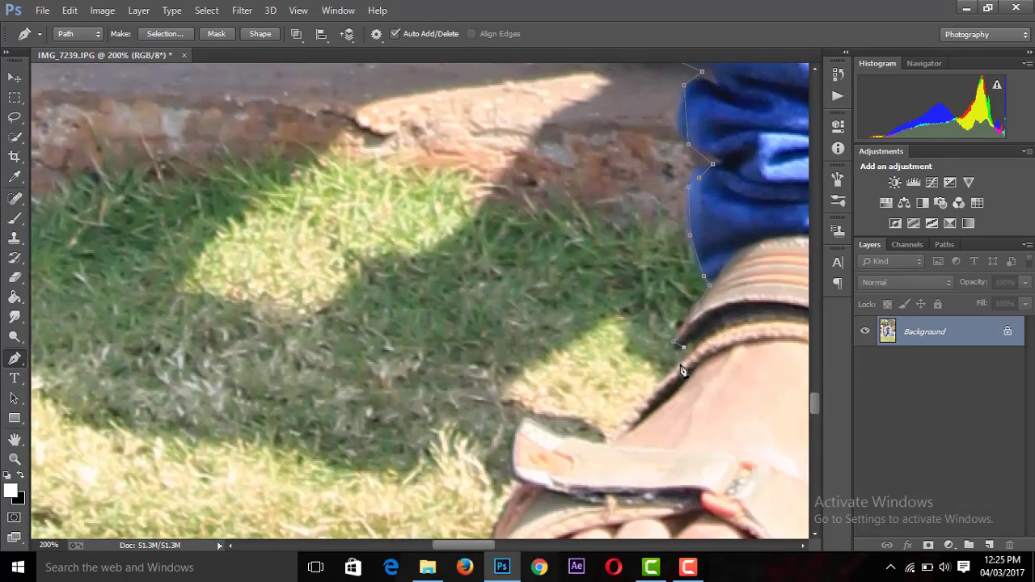
click(657, 384)
click(630, 418)
click(527, 420)
scroll(816, 416, down, 5)
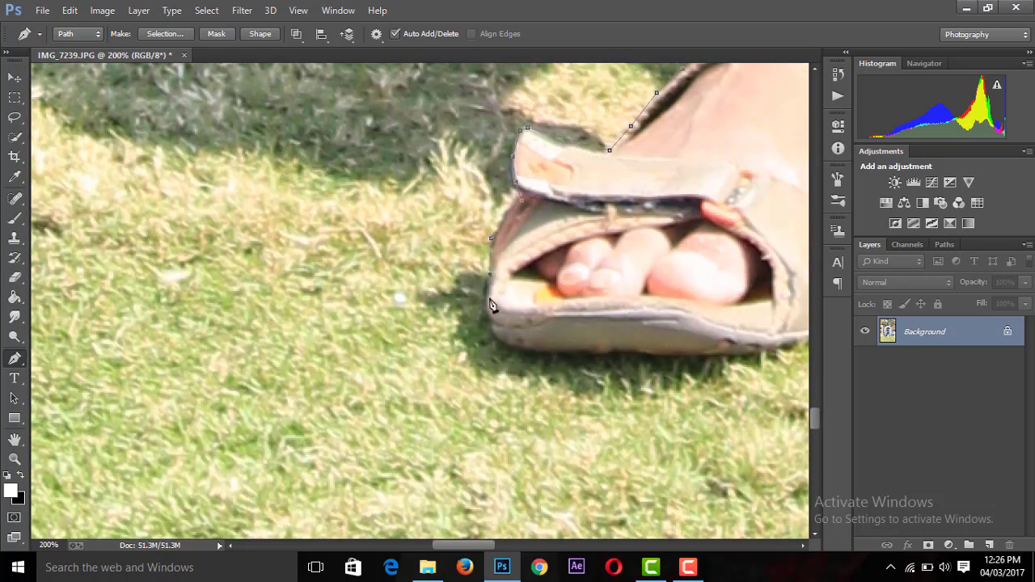
Place anchors along the left sandal's front and bottom edge
click(498, 338)
click(538, 363)
click(620, 366)
click(662, 365)
click(718, 364)
click(774, 350)
drag(479, 540, 513, 543)
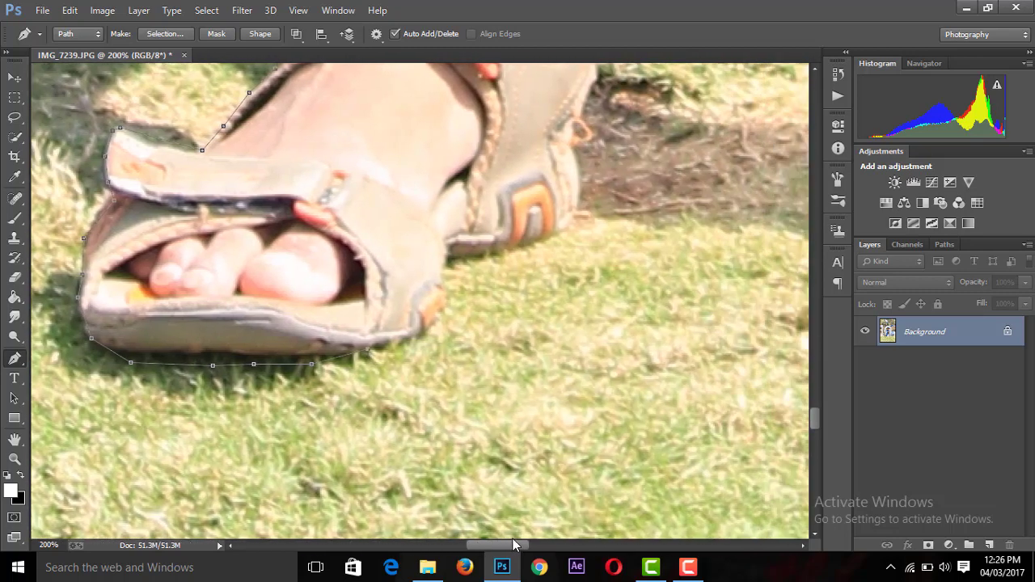
Trace the path up the left sandal's heel toward the jeans
click(445, 301)
click(449, 261)
click(483, 256)
click(554, 235)
click(576, 211)
click(579, 172)
click(571, 144)
click(591, 135)
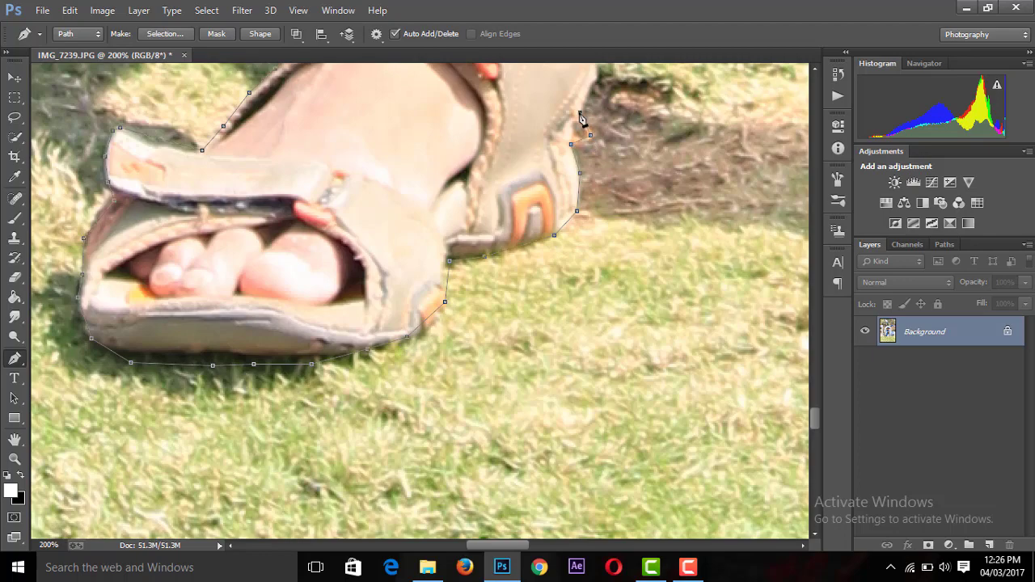
key(ctrl+minus)
click(510, 184)
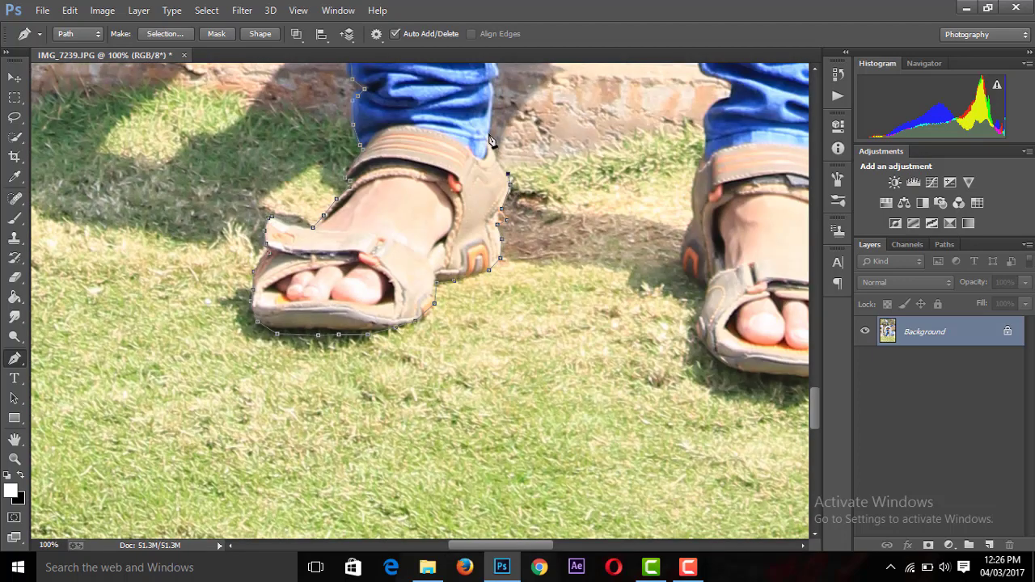
click(489, 135)
drag(815, 405, 816, 377)
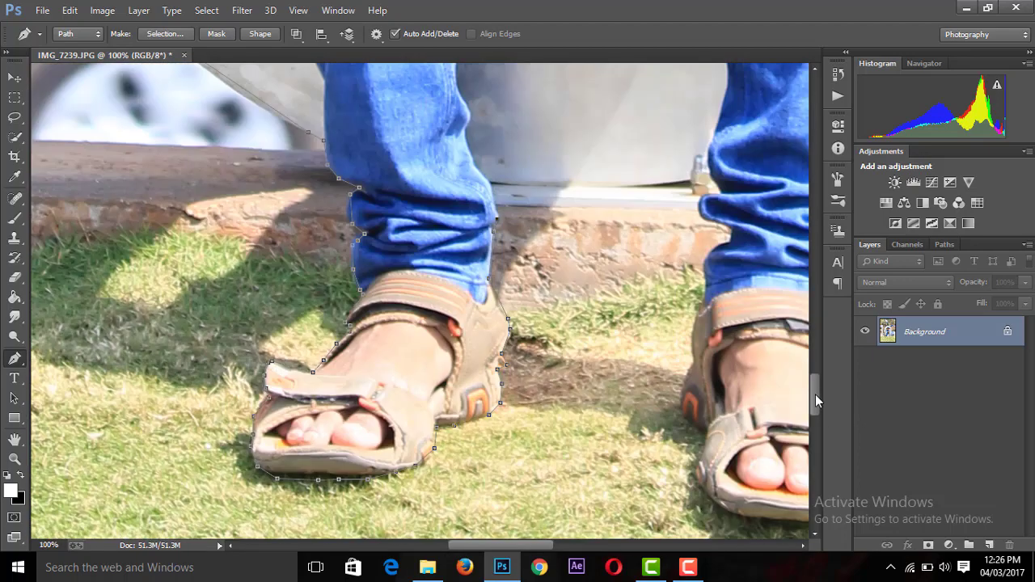
Trace up the inner jeans edge, curving to the dark crotch edge
key(ctrl+plus)
click(566, 391)
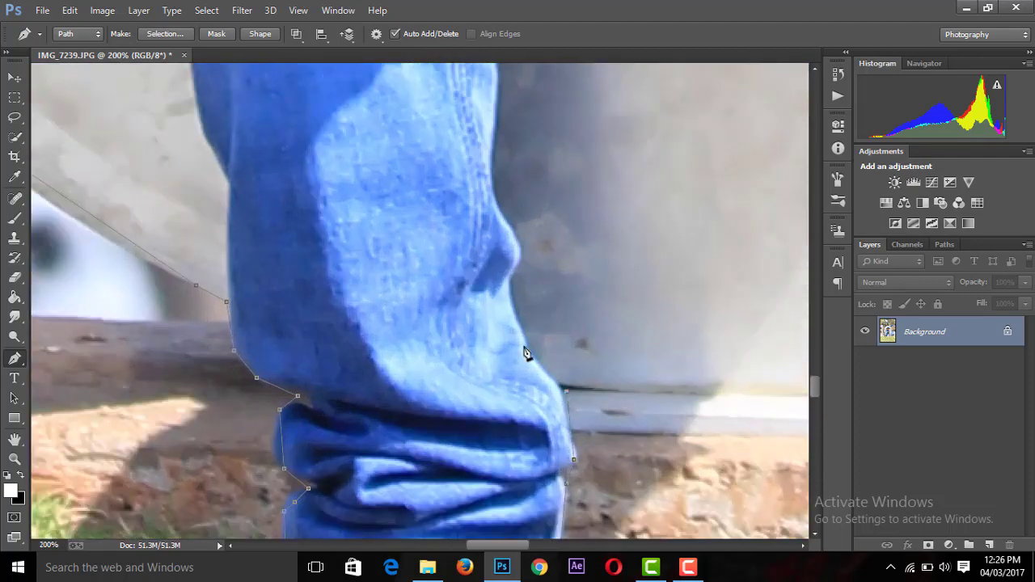
click(527, 350)
click(521, 242)
scroll(814, 381, up, 5)
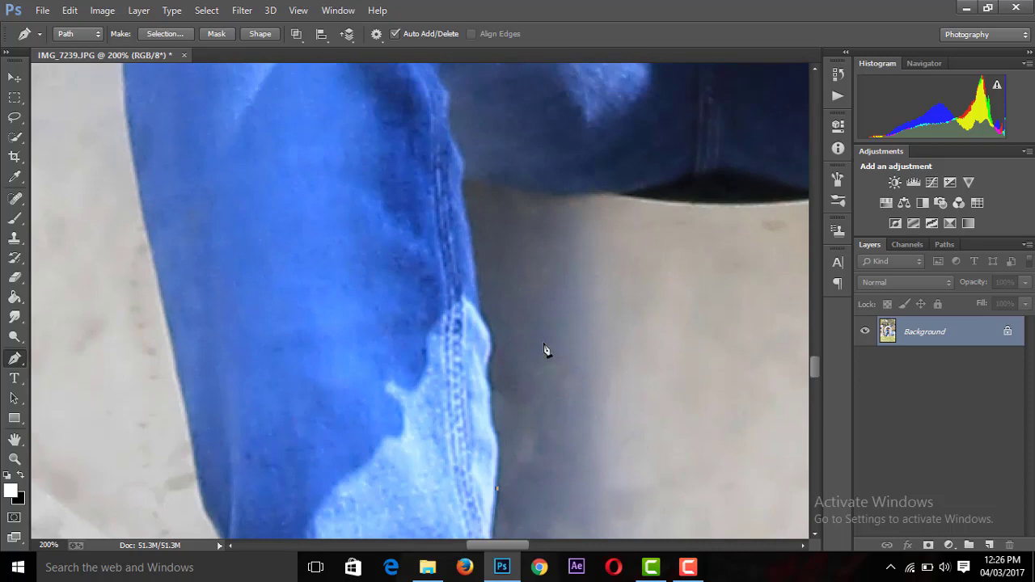
click(488, 394)
click(489, 350)
click(472, 243)
drag(461, 183, 506, 188)
click(633, 201)
click(727, 207)
mouse_move(507, 544)
mouse_down()
mouse_move(553, 533)
mouse_move(540, 534)
mouse_up()
Carry the path under the crotch to the right leg's edge
click(448, 193)
click(517, 194)
click(651, 155)
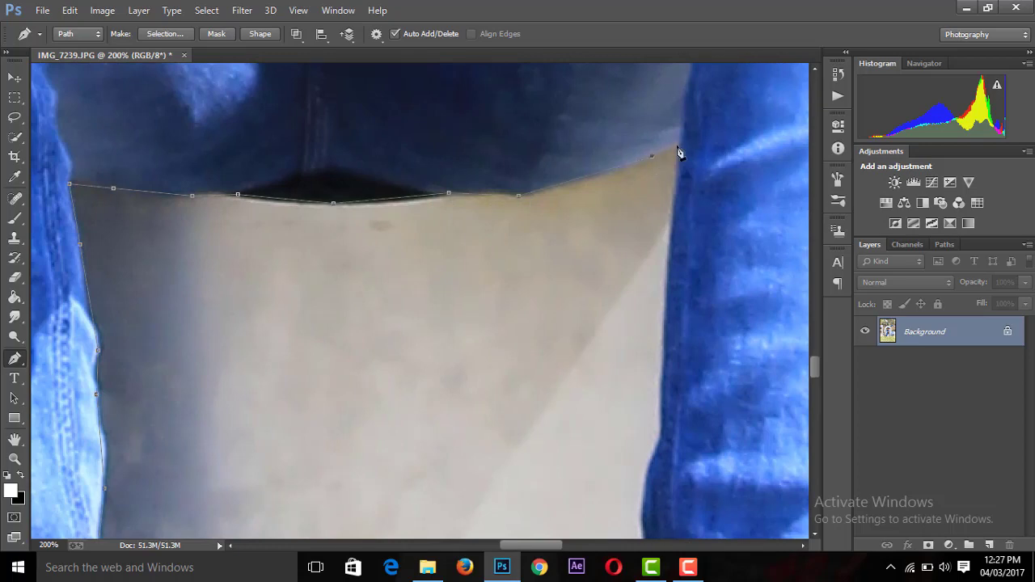
click(661, 430)
drag(815, 363, 814, 387)
Trace down the right leg's inner edge to the jeans hem
click(643, 197)
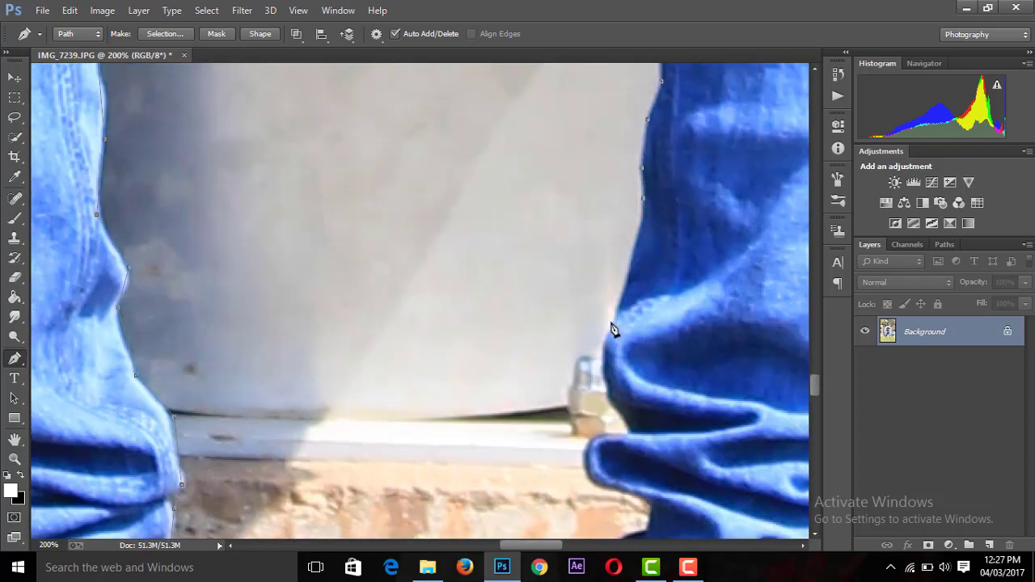
click(611, 321)
click(601, 373)
click(612, 407)
click(629, 433)
click(602, 435)
click(600, 488)
click(646, 505)
drag(814, 386, 814, 402)
Trace around the jeans hem and down the sandal's inner edge to its base
click(648, 224)
click(618, 233)
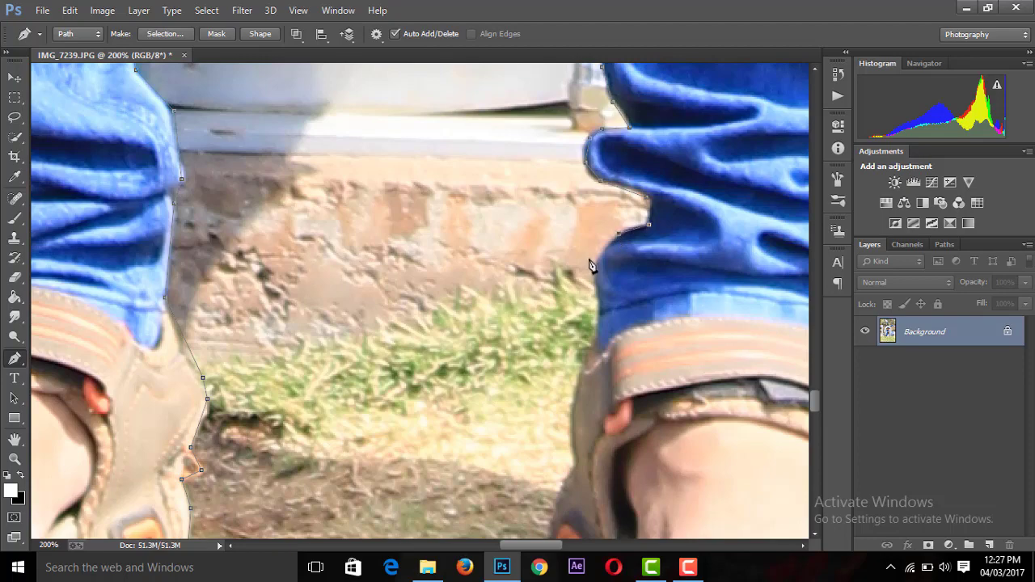
click(579, 353)
click(574, 385)
click(572, 415)
click(572, 445)
click(576, 467)
click(564, 486)
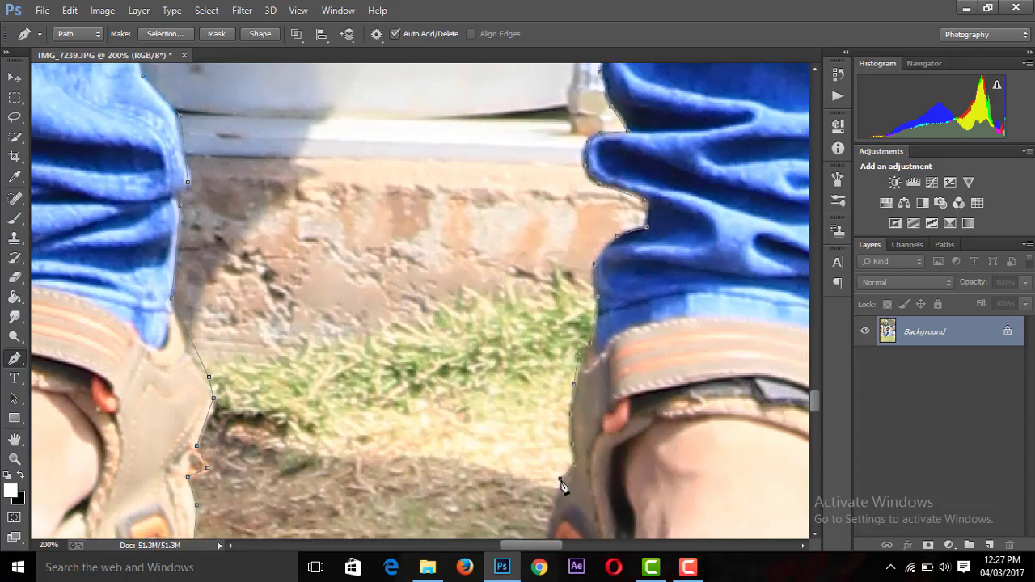
scroll(820, 411, down, 5)
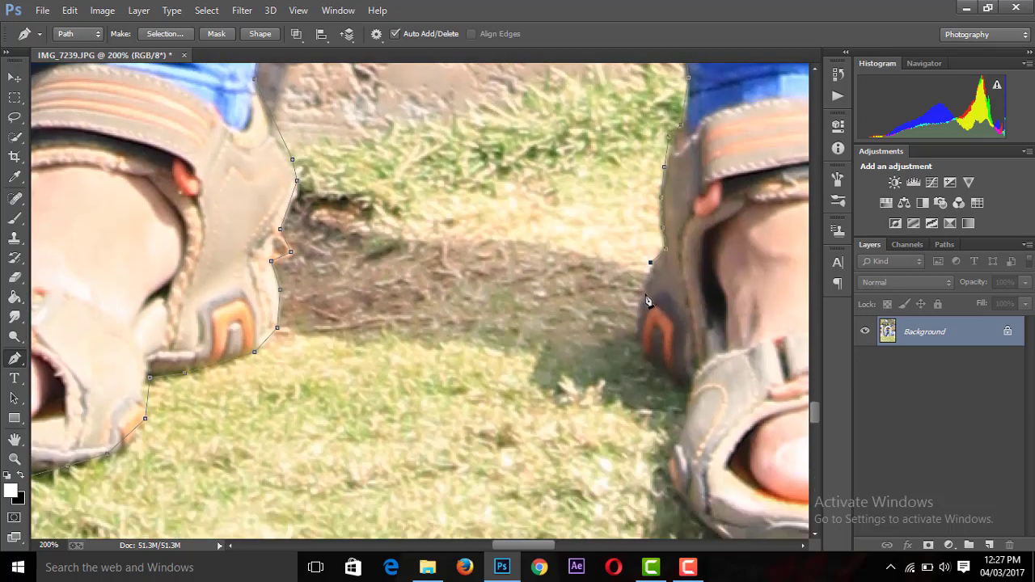
Trace the right sandal's edge and bottom, closing the path
click(636, 338)
click(664, 370)
click(682, 389)
click(694, 521)
key(ctrl+minus)
click(599, 439)
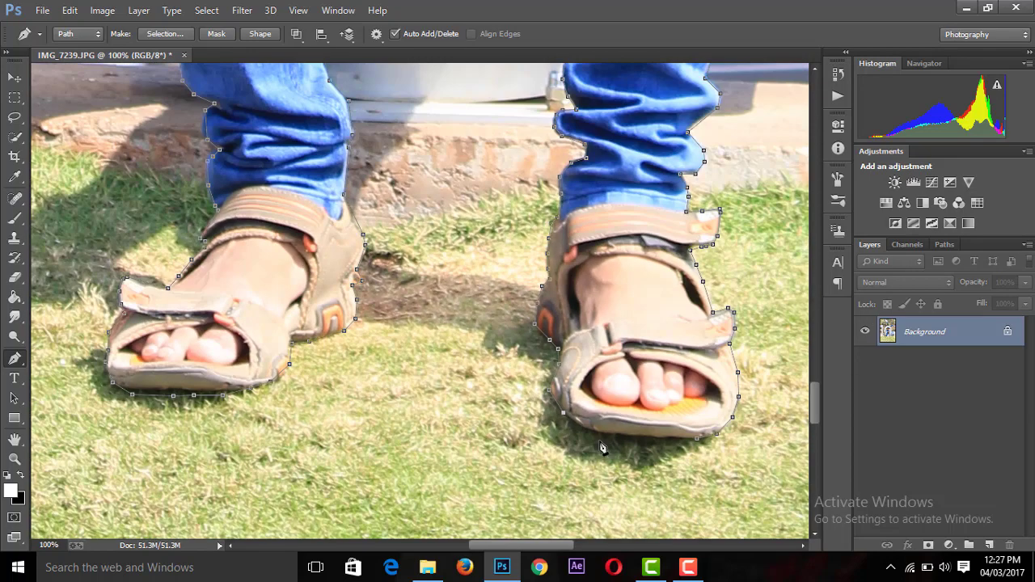
click(634, 445)
click(656, 443)
click(697, 437)
key(ctrl+minus)
key(ctrl+minus)
key(ctrl+minus)
key(ctrl+minus)
Convert the finished path into a selection with 0-pixel feather
right_click(418, 183)
click(461, 254)
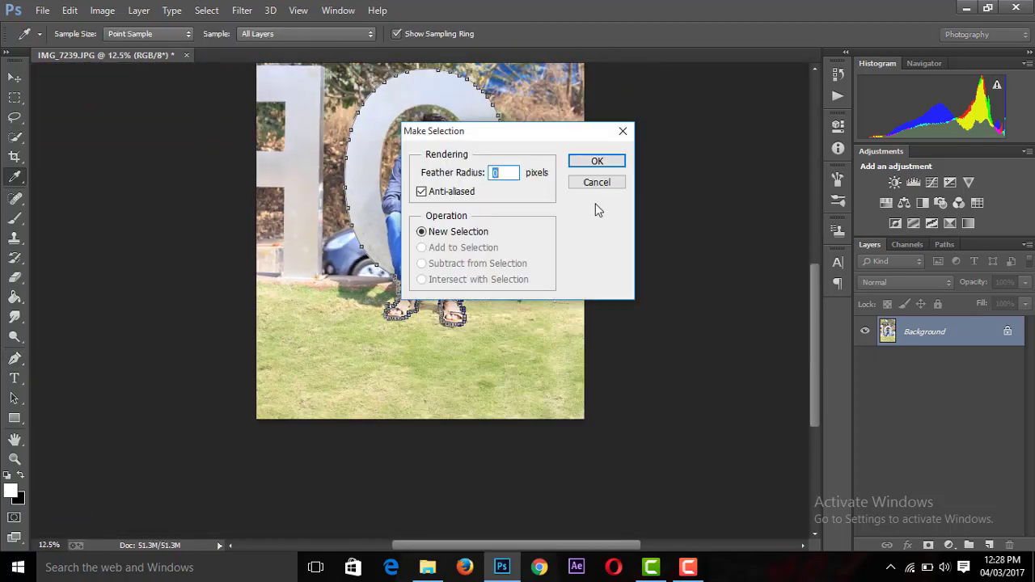
click(608, 160)
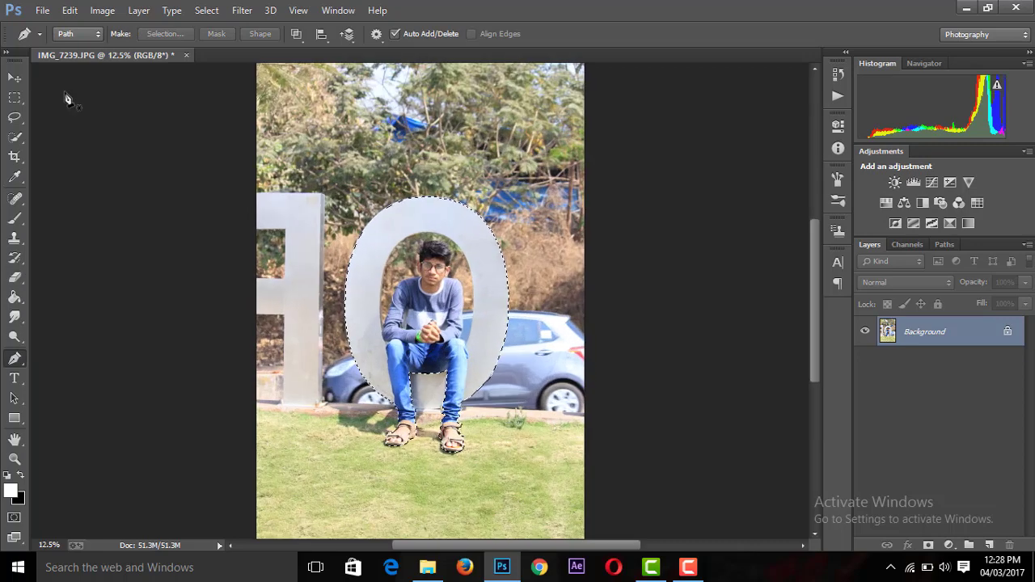
Refine the selection edge with Radius 1.4, Smooth 7 and Feather 0.9
click(15, 136)
click(357, 34)
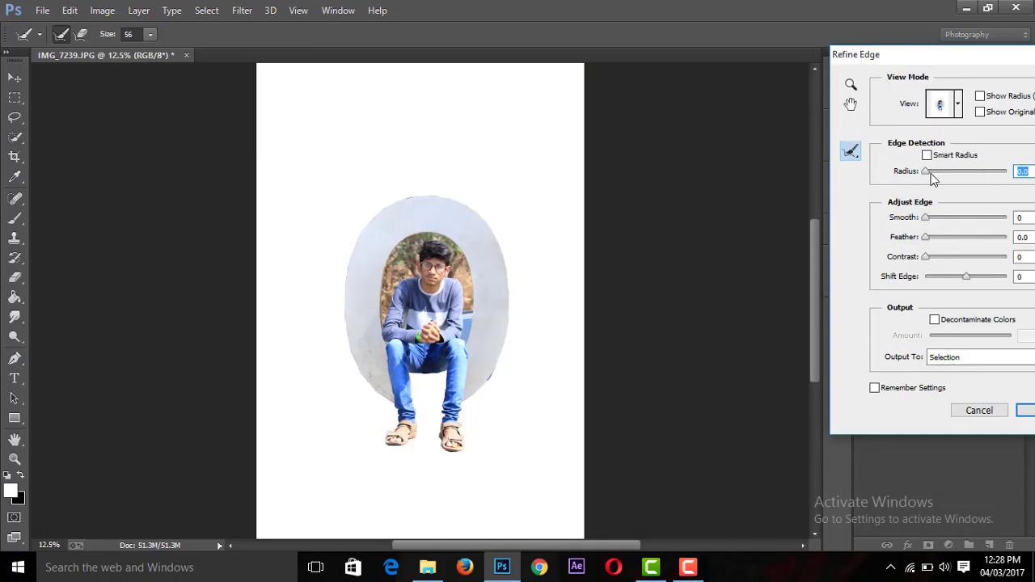
drag(927, 172, 930, 171)
drag(926, 218, 929, 237)
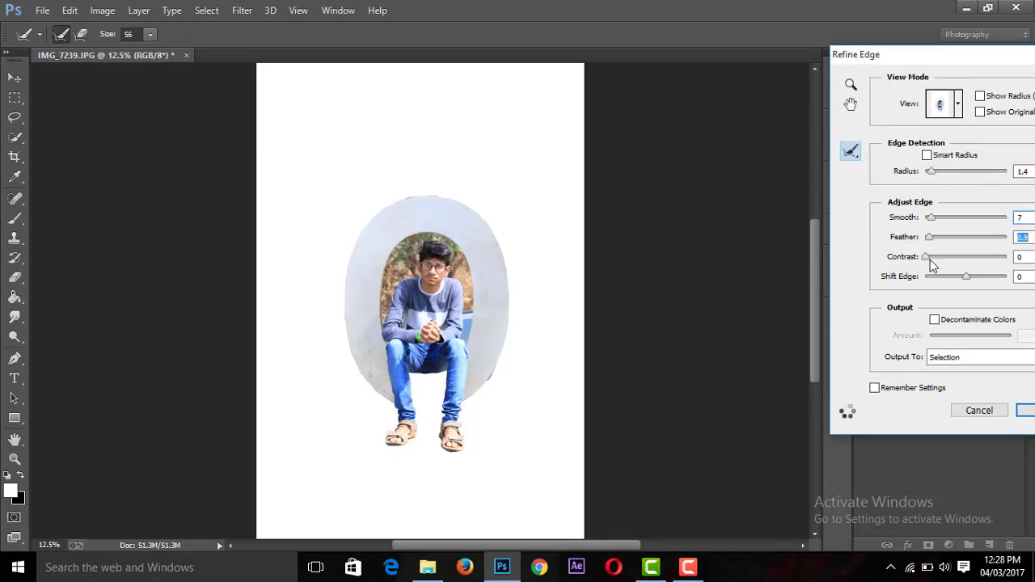
click(1026, 410)
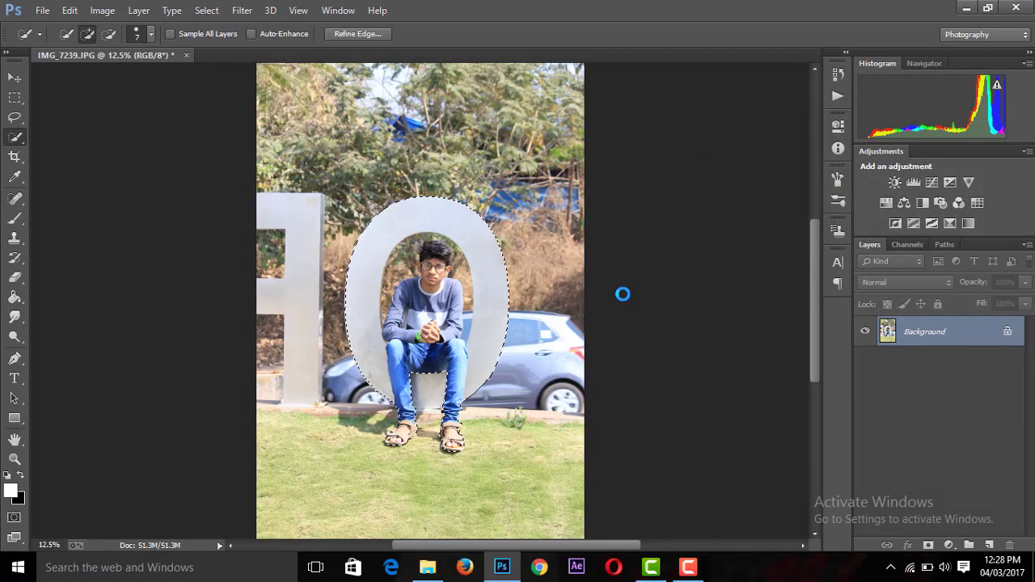
Zoom in on the legs and subtract the crotch and rock between them from the selection
key(ctrl+plus)
key(ctrl+plus)
key(ctrl+plus)
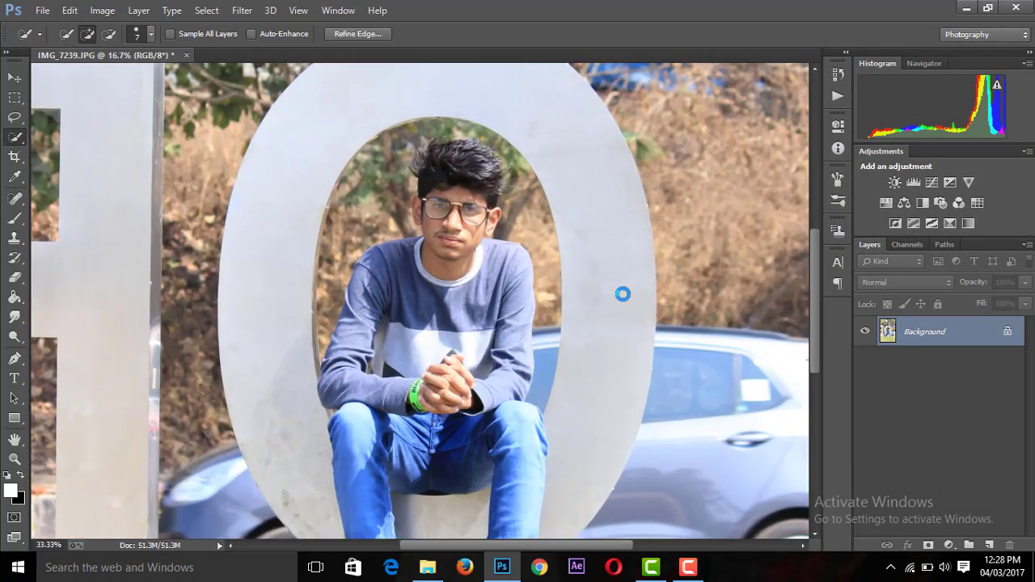
scroll(814, 330, down, 4)
scroll(815, 332, down, 1)
key(ctrl+plus)
key(ctrl+plus)
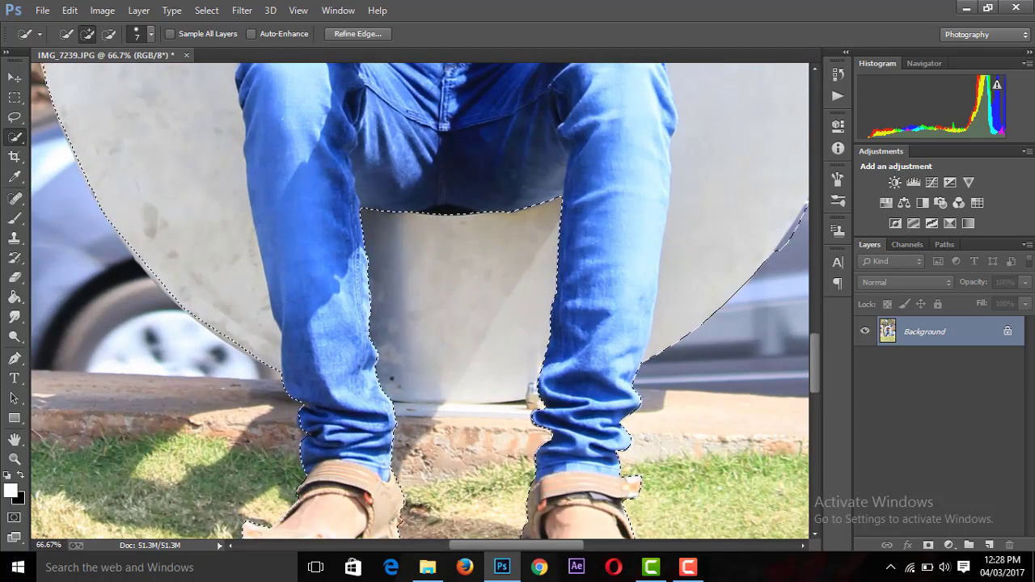
alt+click(414, 384)
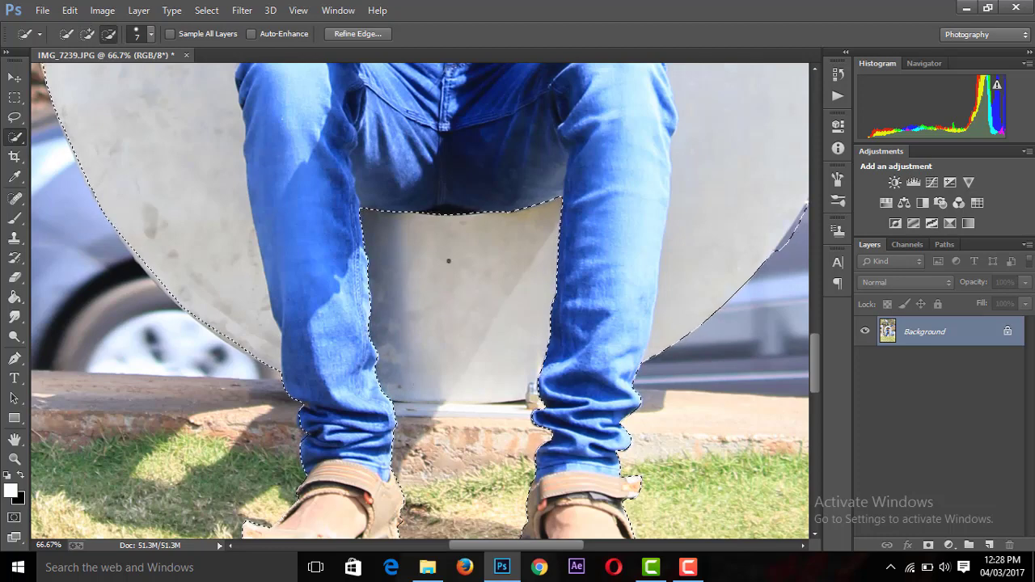
alt+click(377, 200)
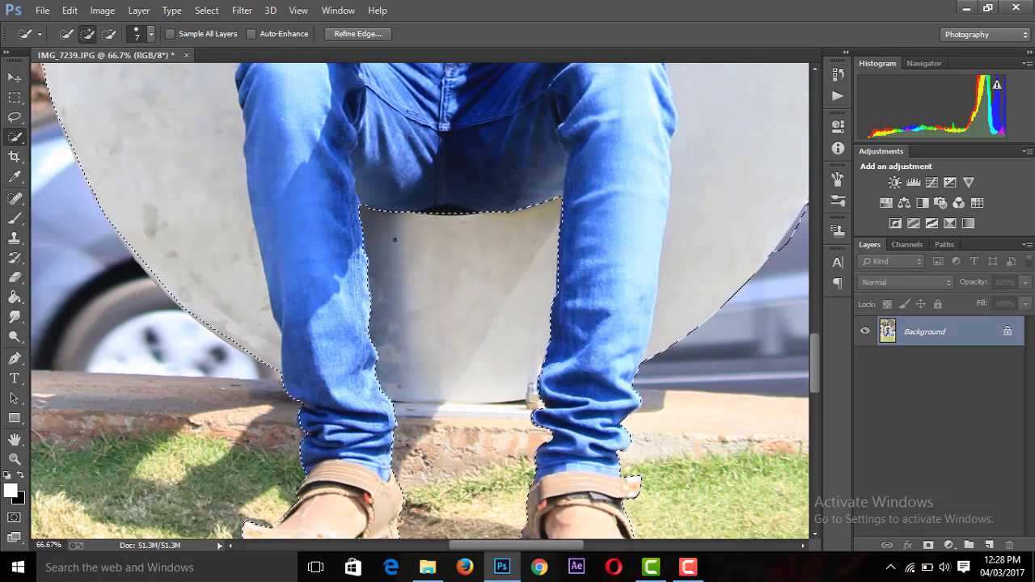
drag(429, 308, 516, 320)
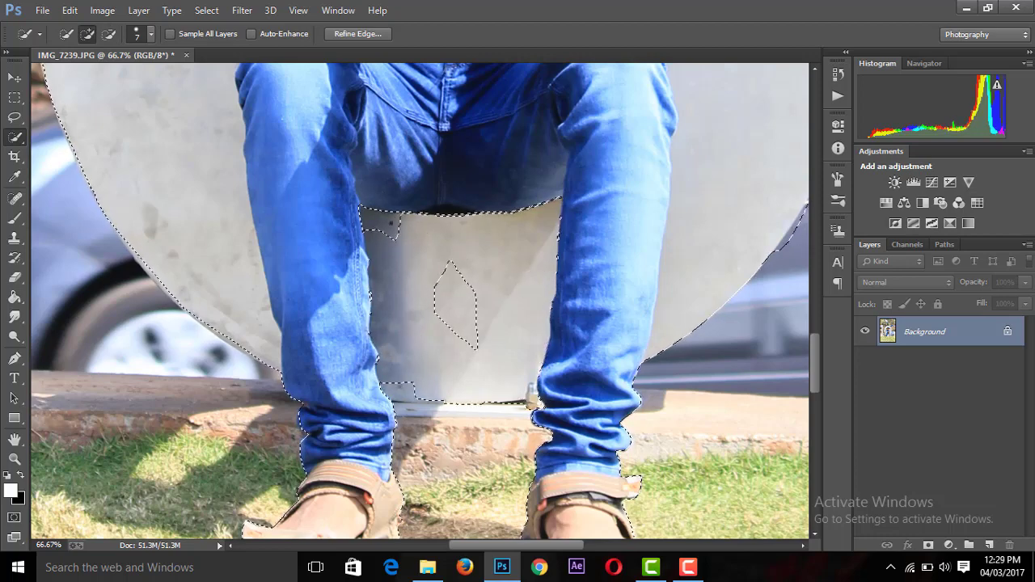
Add the leftover grey notch and slivers back, then subtract the bump under the seat
click(380, 223)
drag(443, 328, 435, 305)
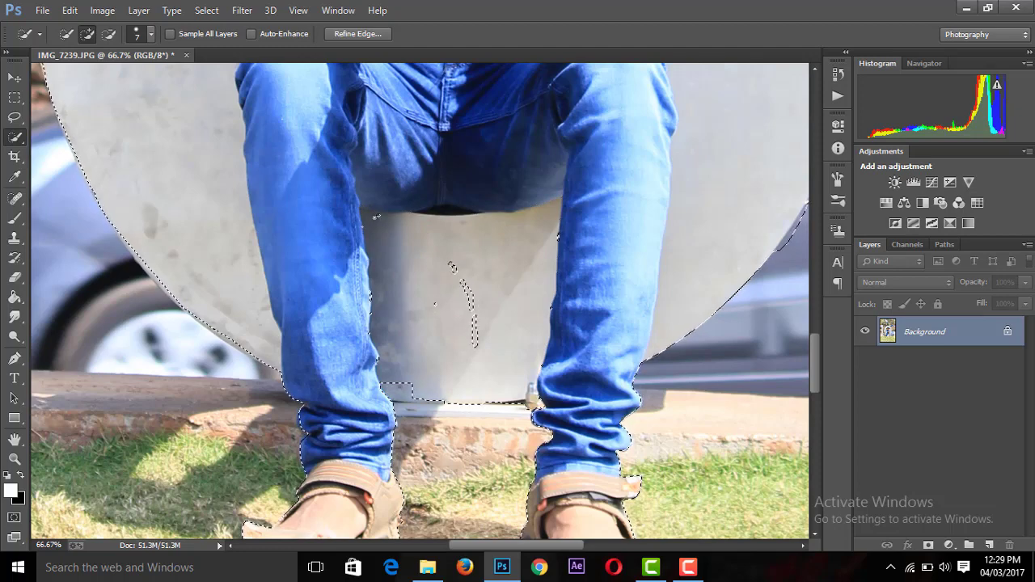
click(496, 297)
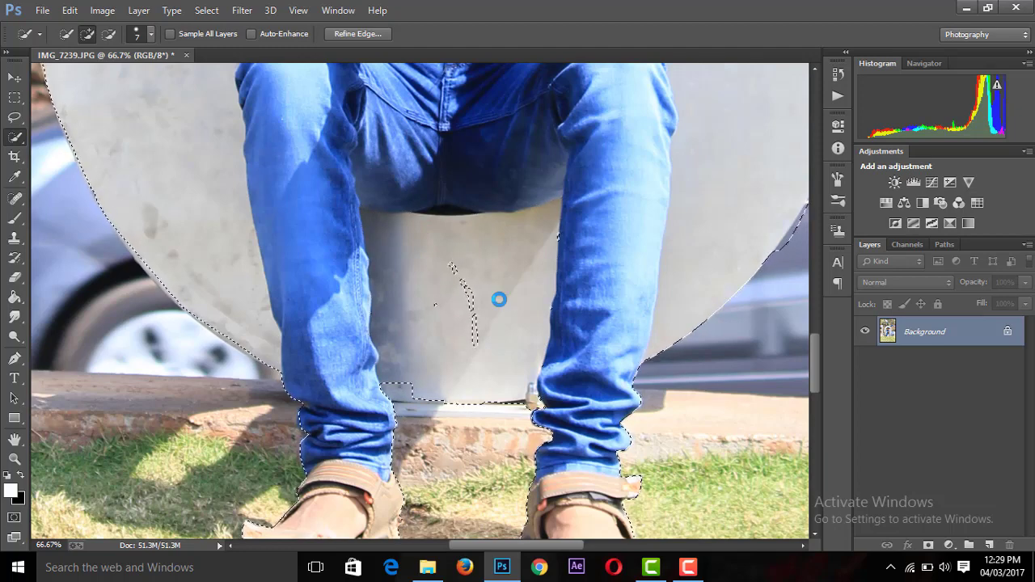
click(452, 271)
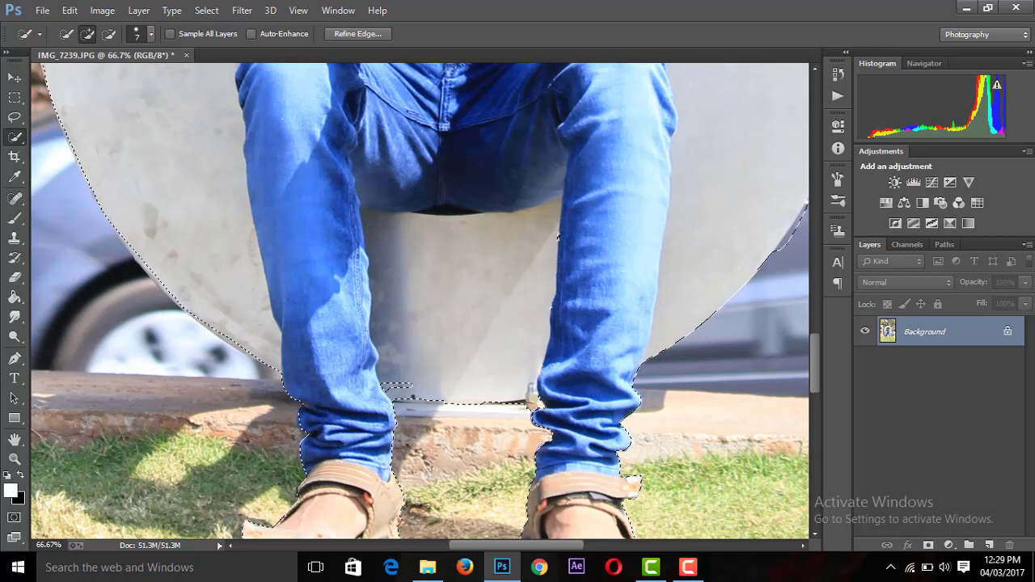
key(alt)
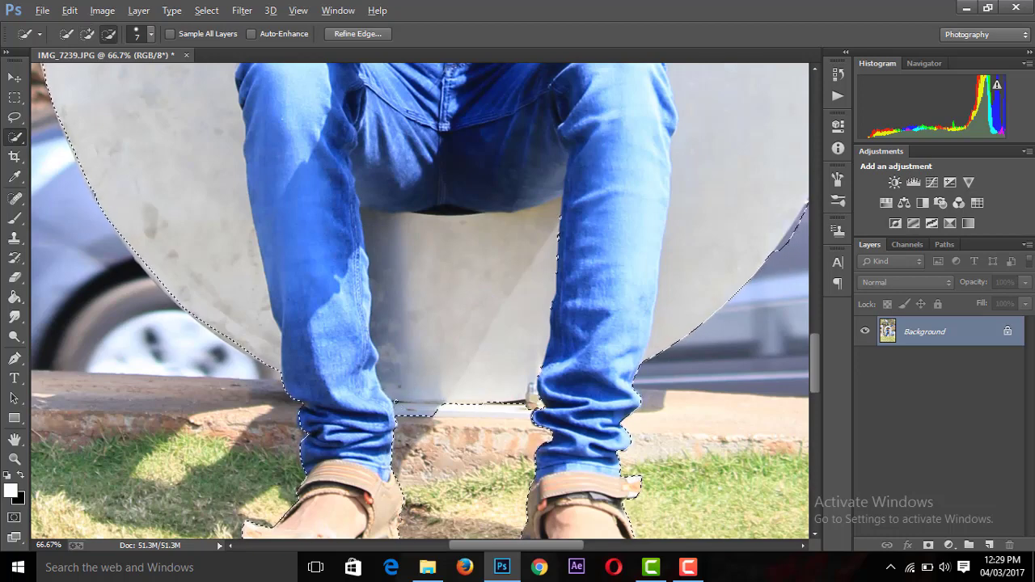
alt+click(417, 409)
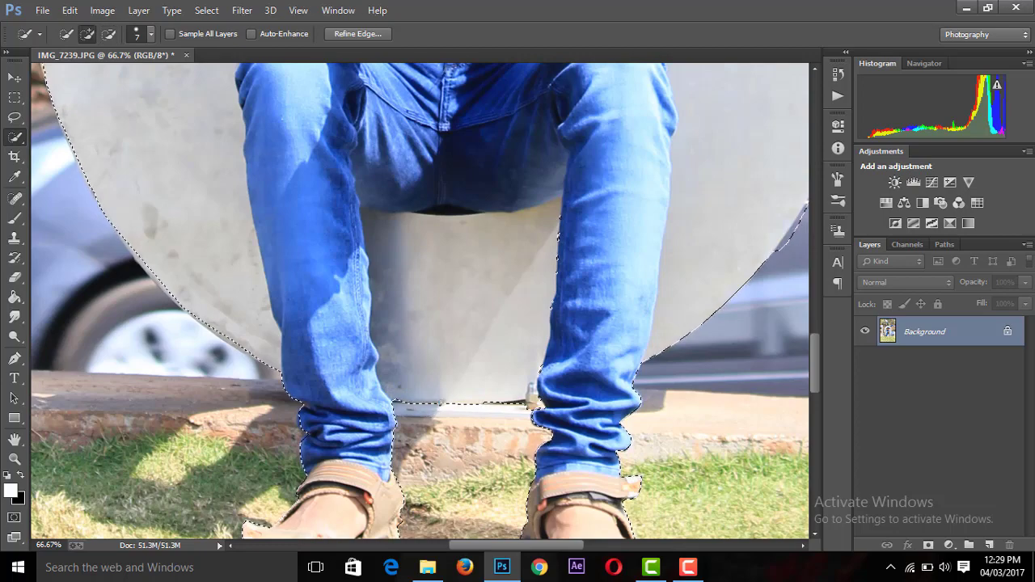
Copy the selection onto a new Layer 1 and hide the Background layer
key(ctrl+minus)
key(ctrl+minus)
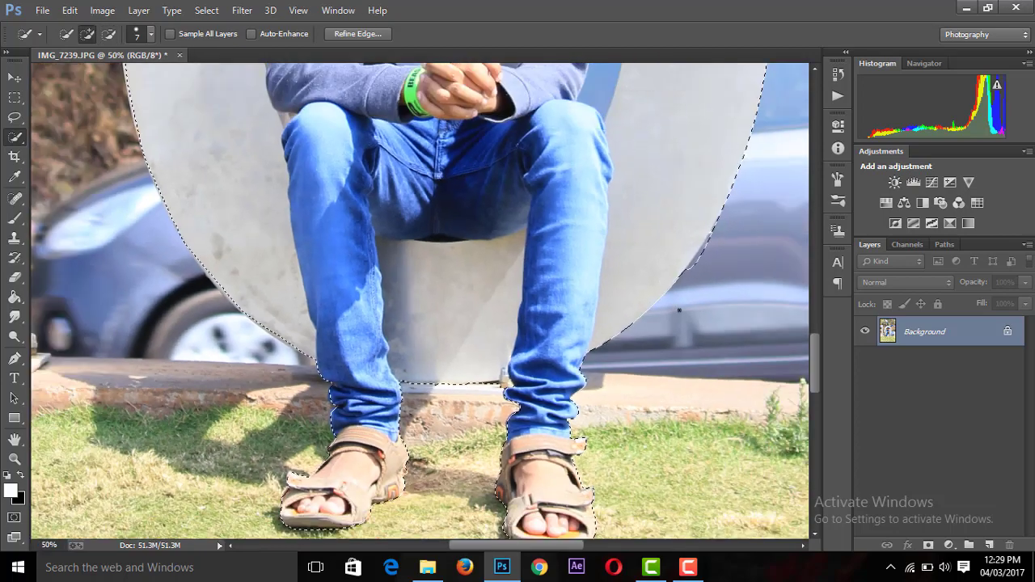
key(ctrl+minus)
Zoom in to inspect the cut-out's legs and upper body on transparency
key(ctrl+minus)
key(ctrl+j)
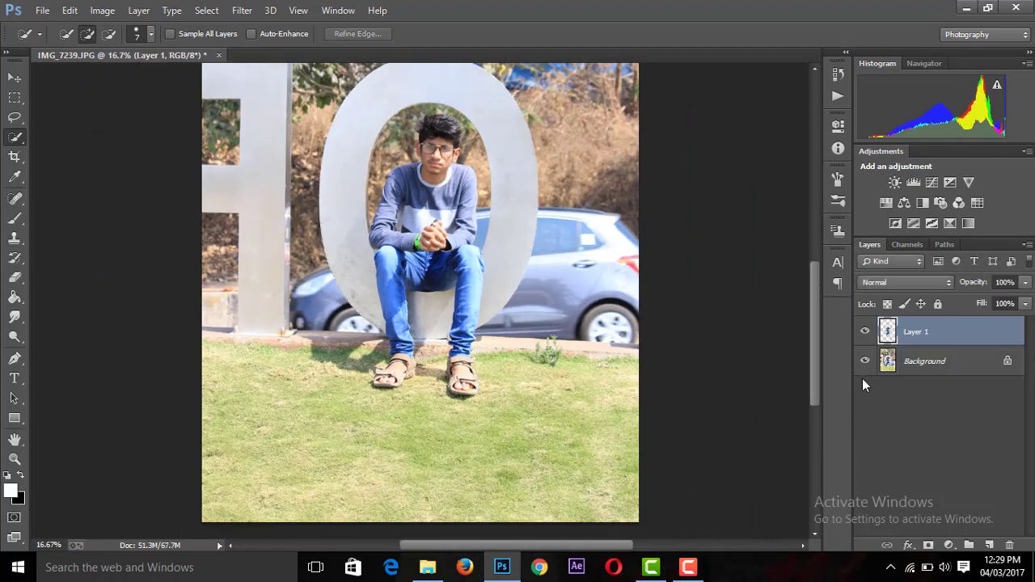
click(864, 360)
key(ctrl+minus)
key(ctrl+minus)
key(ctrl+minus)
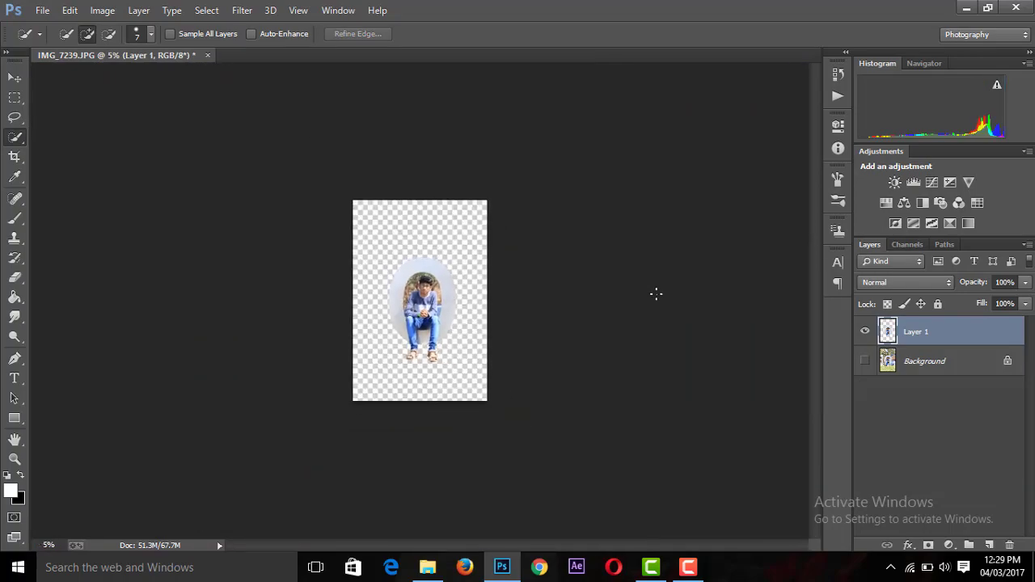
key(ctrl+plus)
key(ctrl+plus)
key(ctrl+plus)
mouse_move(814, 286)
mouse_down()
mouse_move(818, 335)
mouse_move(831, 250)
mouse_move(820, 275)
mouse_up()
key(ctrl+plus)
key(ctrl+plus)
key(ctrl+minus)
key(ctrl+plus)
key(ctrl+minus)
key(ctrl+minus)
key(ctrl+plus)
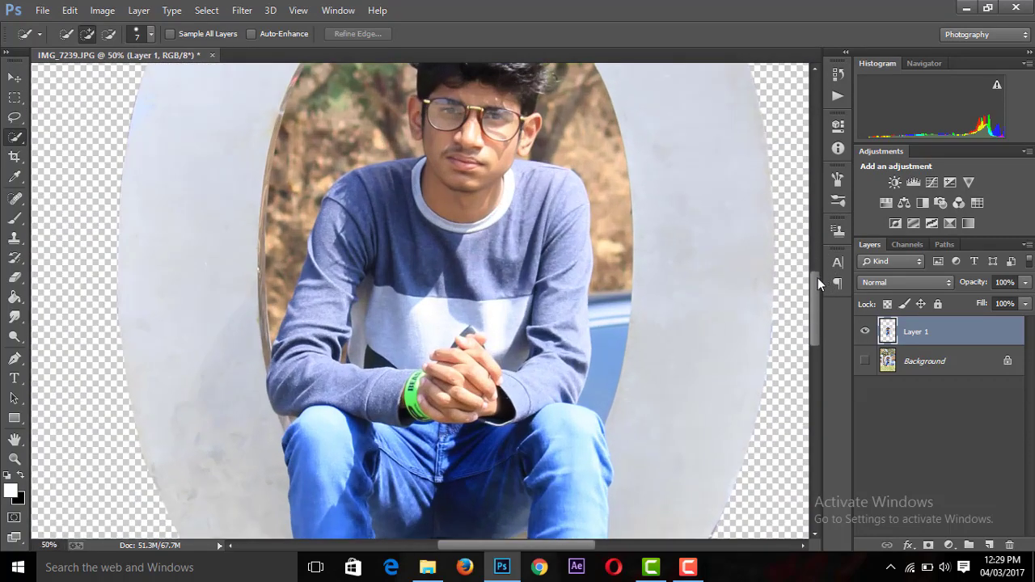
key(ctrl+plus)
key(ctrl+plus)
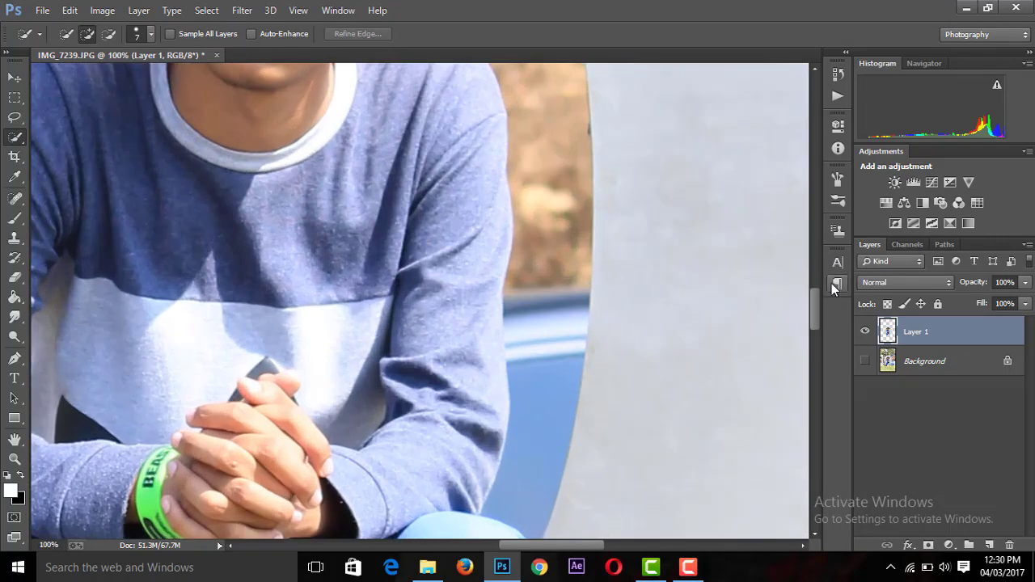
Pick the Pen Tool and start a path up the O's inner edge beside the knee
drag(831, 283, 818, 312)
click(15, 360)
right_click(15, 360)
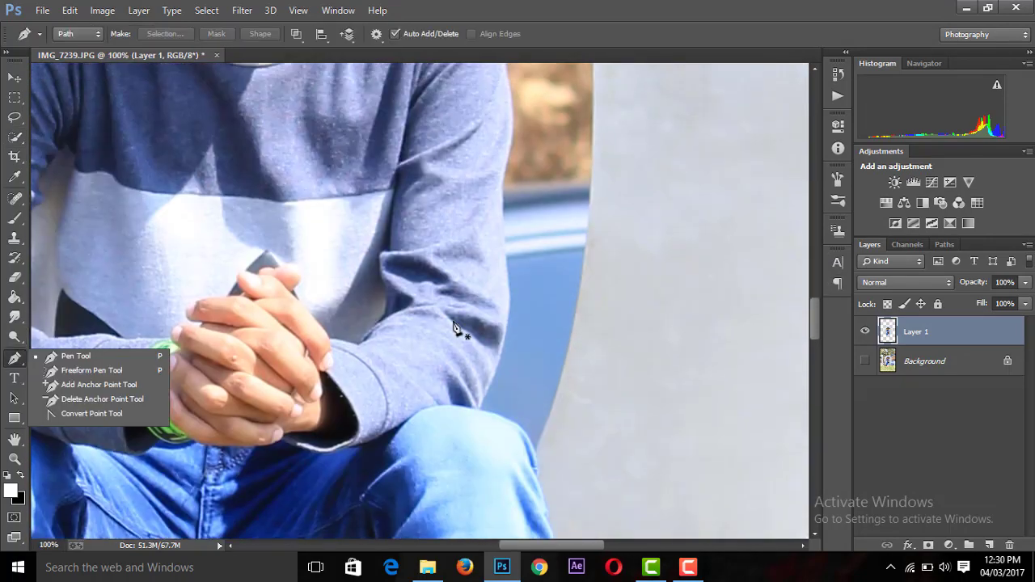
click(89, 353)
key(ctrl+plus)
drag(576, 546, 590, 545)
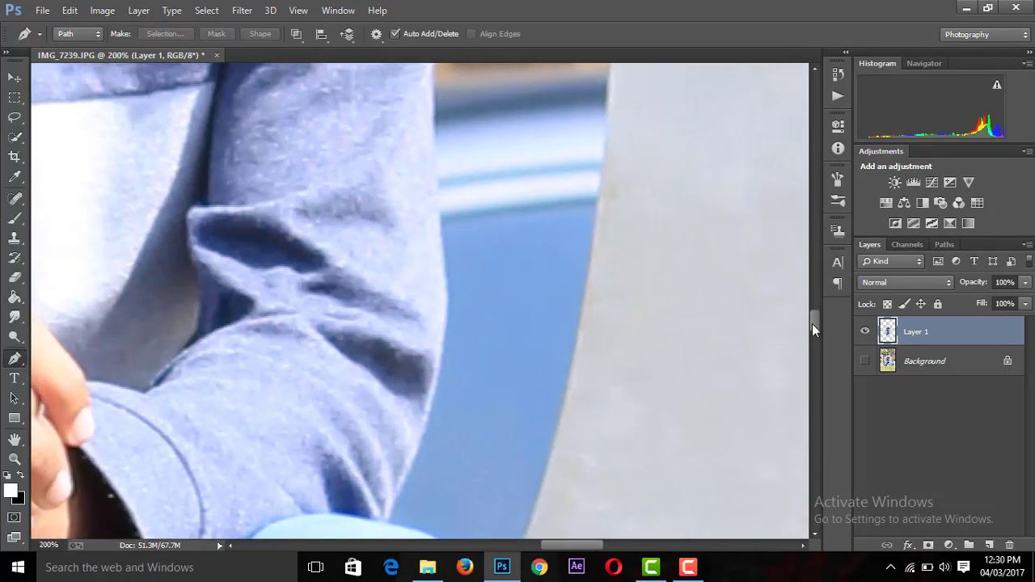
drag(811, 329, 813, 345)
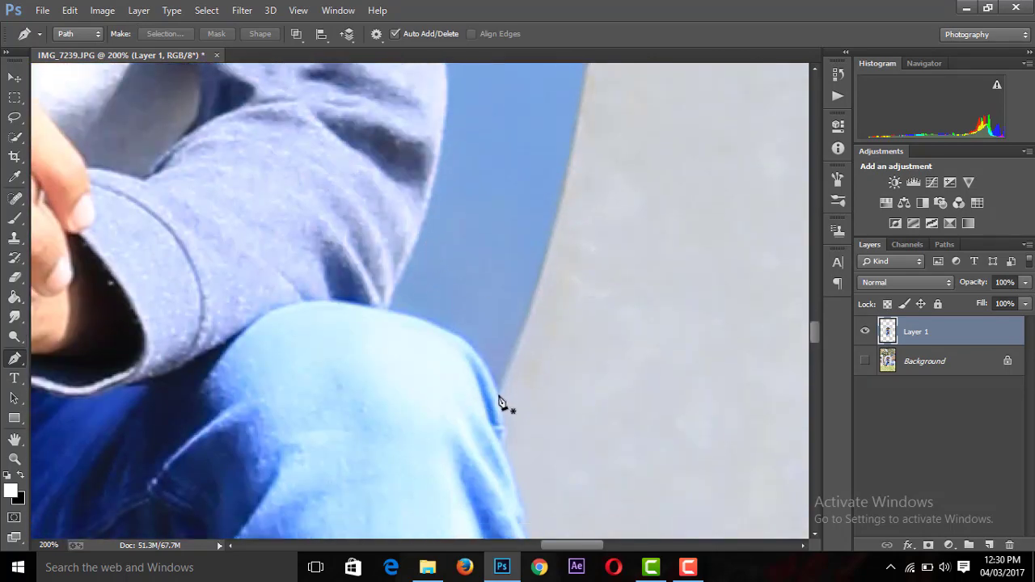
click(499, 396)
click(535, 296)
click(566, 178)
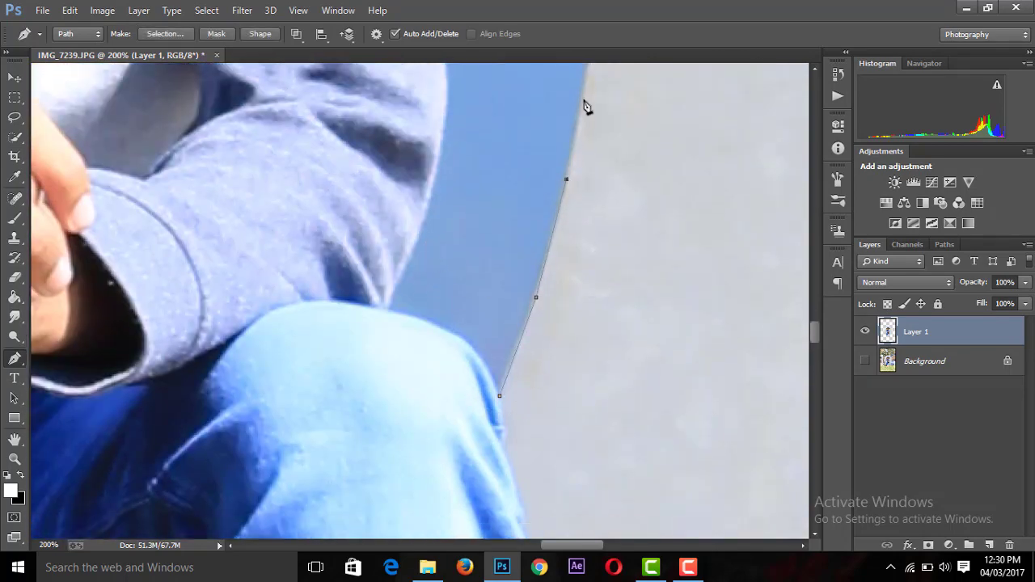
Continue the path up the O's inner edge past the boy's face
key(ctrl+minus)
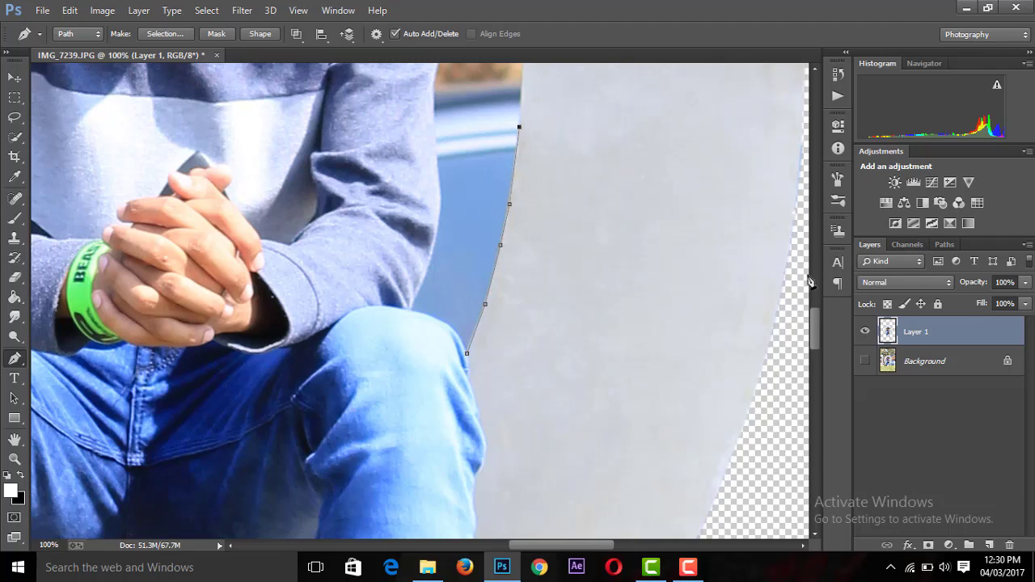
scroll(814, 291, up, 3)
scroll(817, 307, up, 2)
click(525, 272)
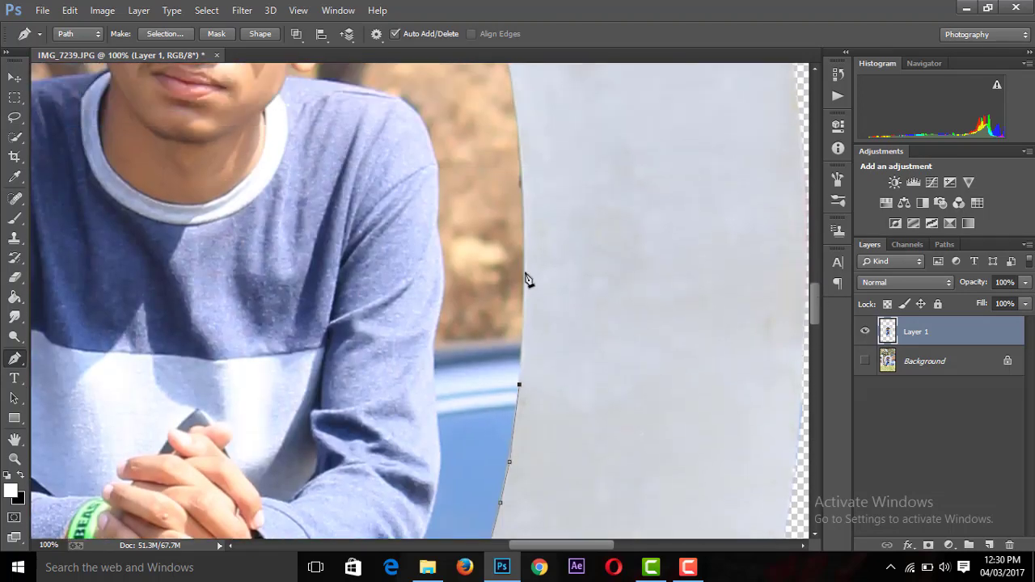
click(517, 132)
click(511, 80)
drag(812, 308, 819, 255)
click(485, 237)
click(433, 131)
click(373, 282)
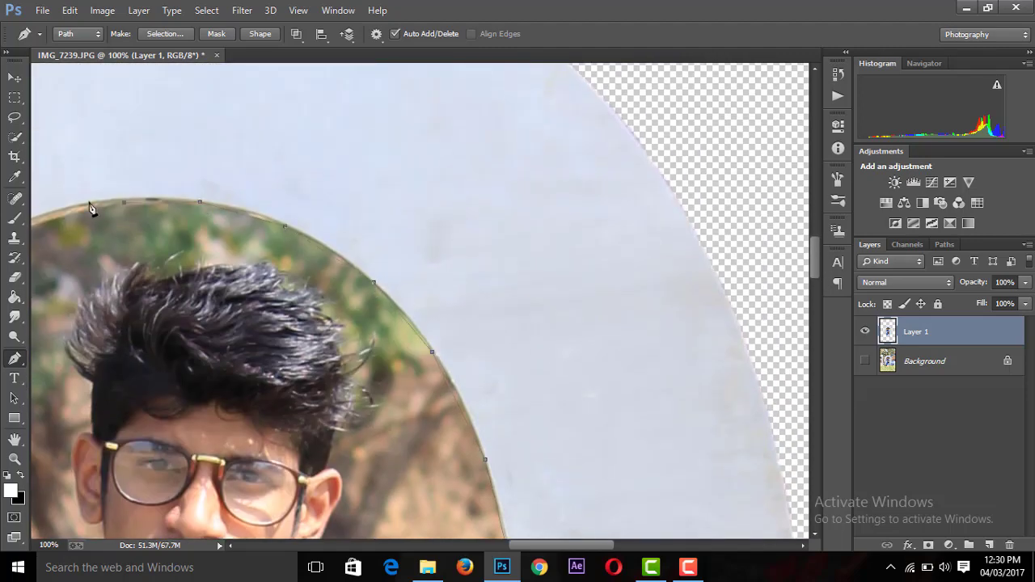
Carry the path around the hole's top and down to the boy's shoulder
drag(539, 545, 473, 545)
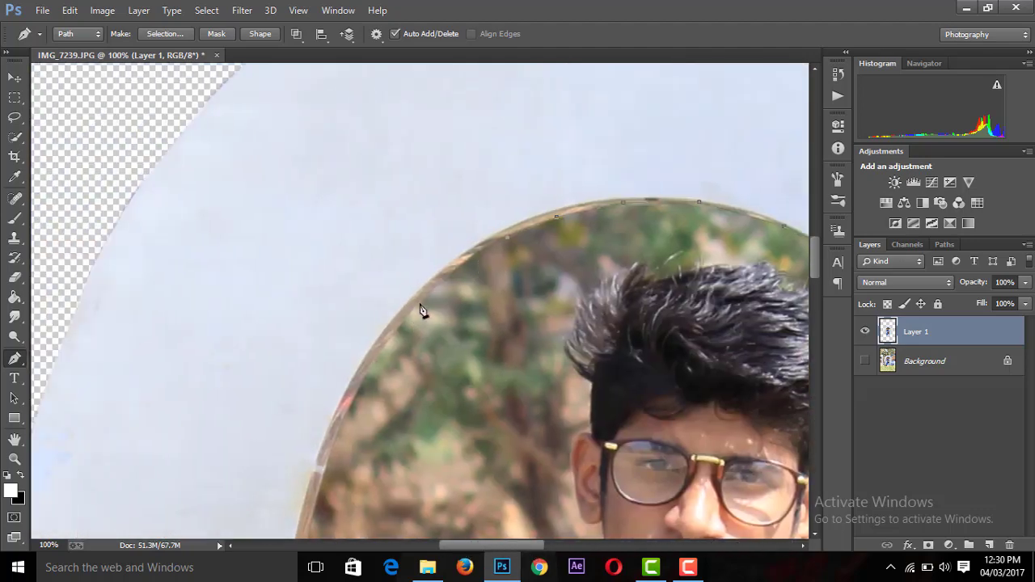
click(419, 305)
drag(817, 262, 760, 294)
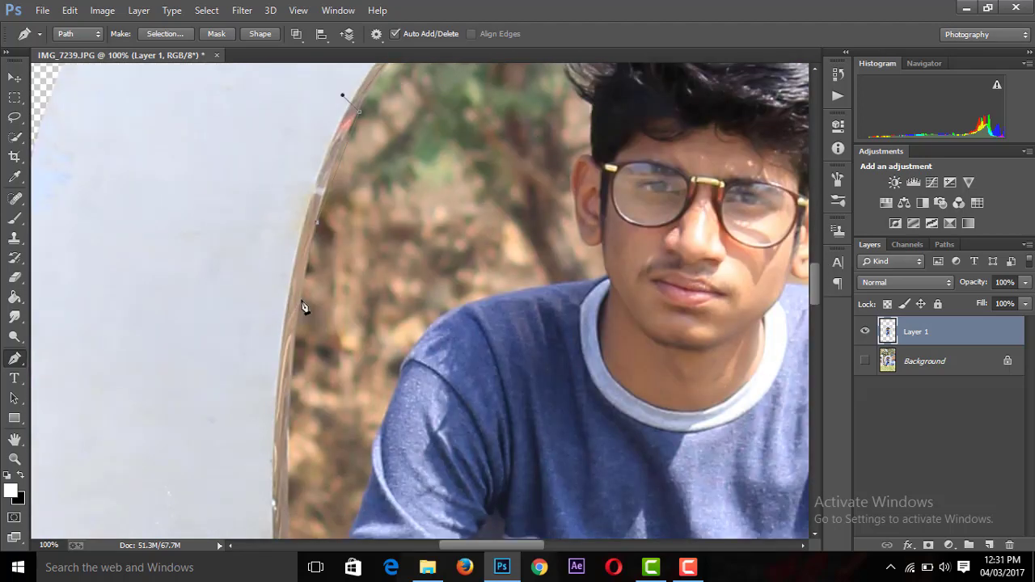
click(290, 437)
drag(818, 298, 817, 328)
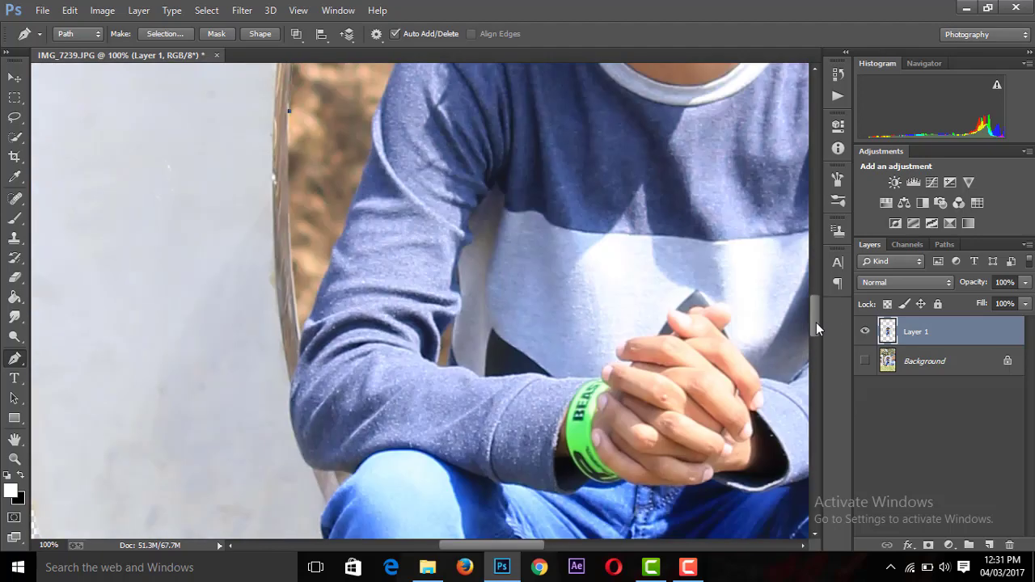
click(299, 334)
scroll(389, 369, up, 5)
scroll(389, 369, up, 1)
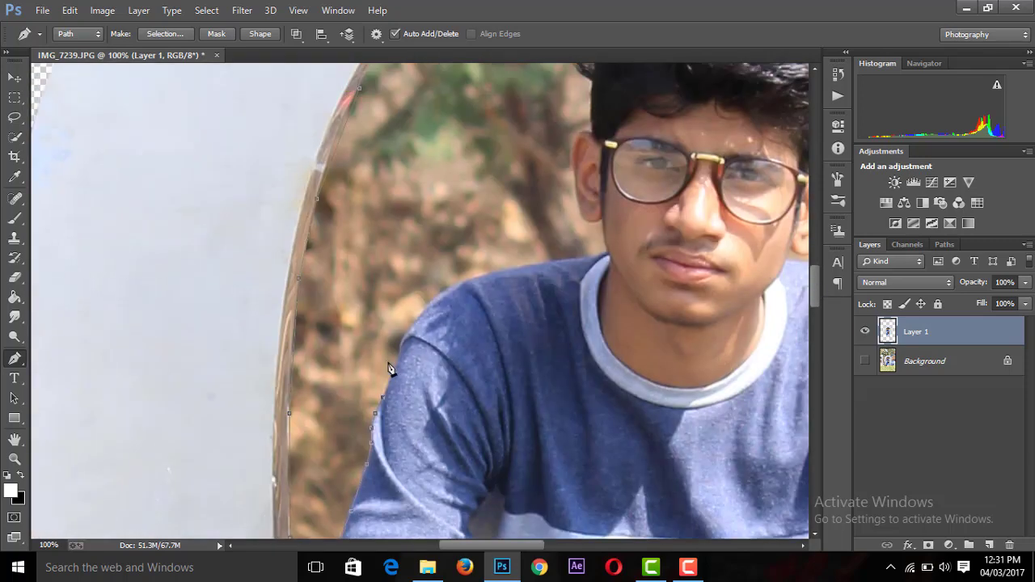
click(443, 290)
Trace the pen path up the ear and along the top of the boy's hair
key(ctrl+plus)
key(ctrl+plus)
drag(473, 547, 510, 548)
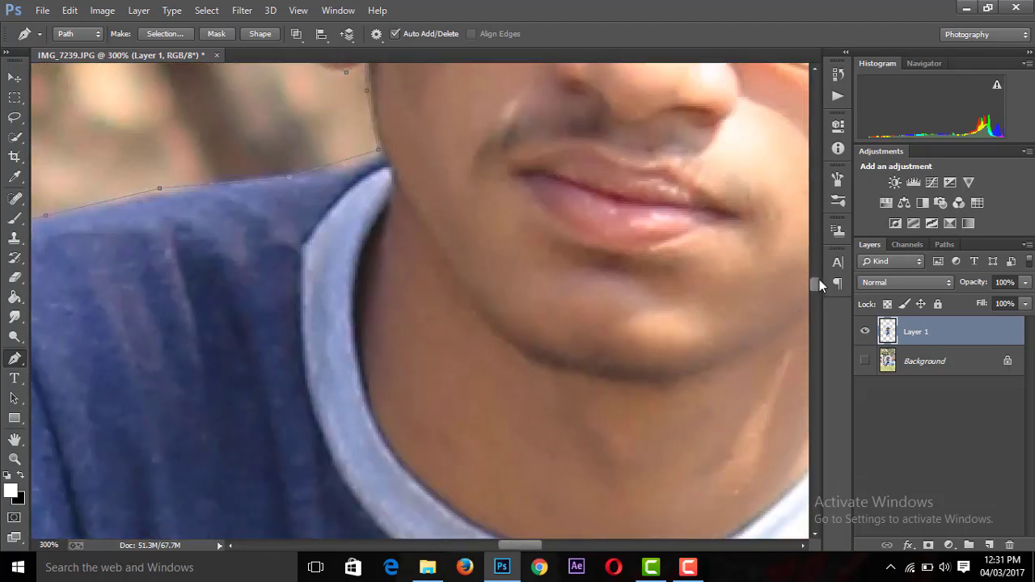
mouse_move(819, 283)
mouse_down()
mouse_move(815, 250)
mouse_move(819, 283)
mouse_move(815, 274)
mouse_up()
click(283, 214)
click(271, 135)
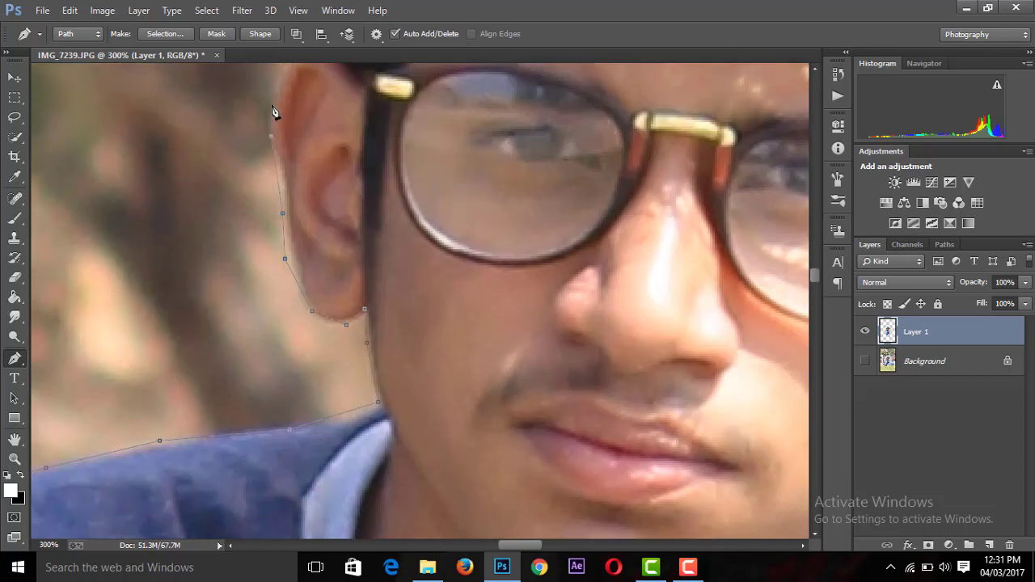
drag(818, 273, 816, 263)
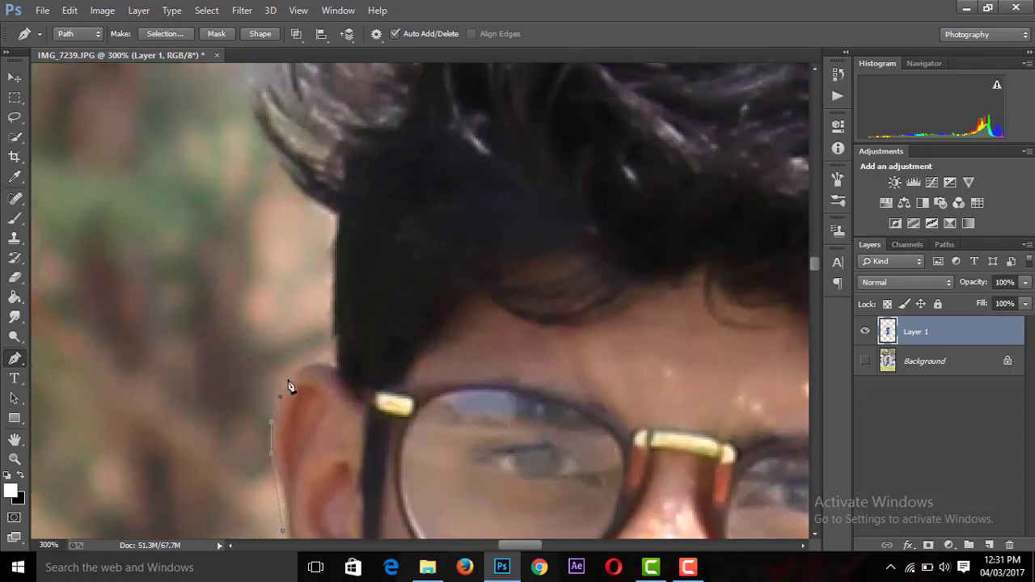
drag(306, 365, 328, 365)
click(332, 255)
click(334, 215)
click(307, 199)
key(ctrl+minus)
key(ctrl+minus)
key(ctrl+minus)
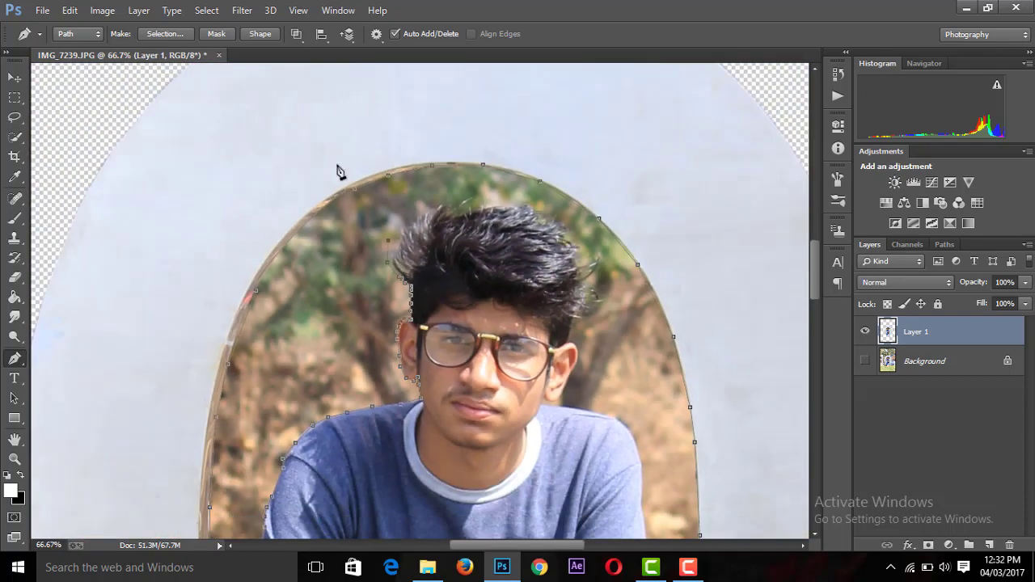
click(521, 192)
click(550, 200)
click(564, 211)
Zoom in and carry the path down the hair edge and around the back of the ear
key(ctrl+plus)
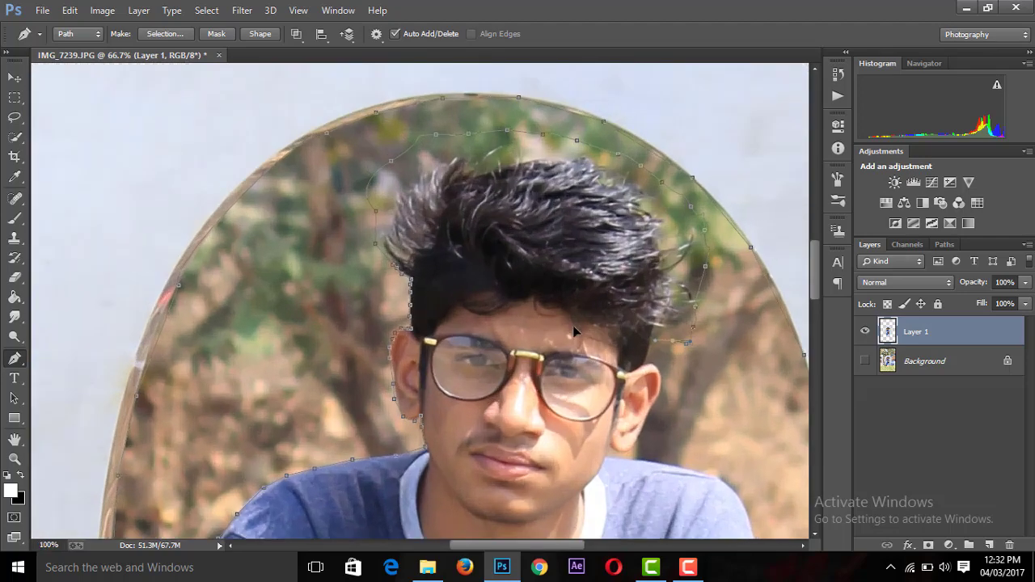
key(ctrl+plus)
drag(512, 541, 559, 536)
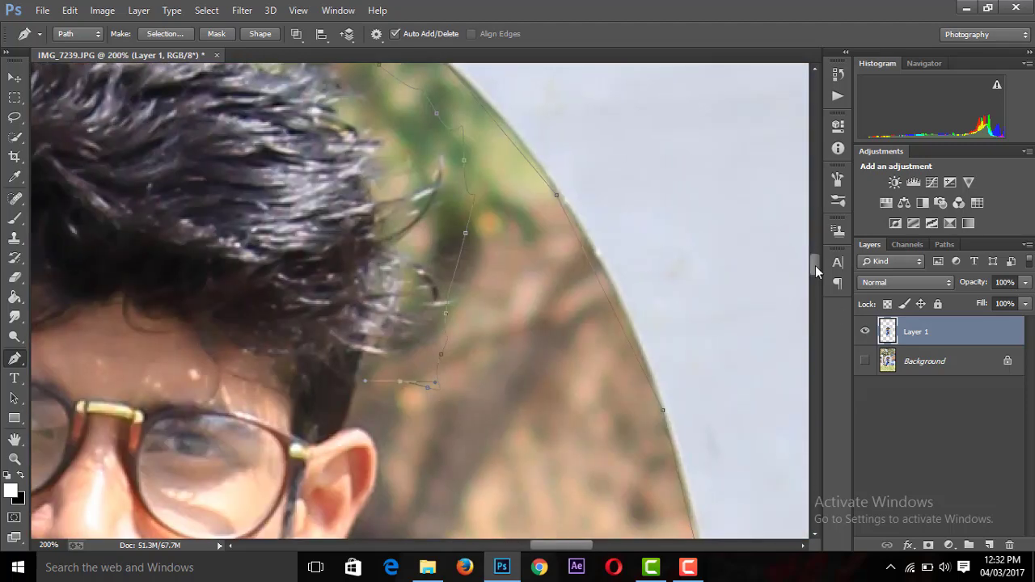
drag(815, 265, 817, 276)
key(ctrl+plus)
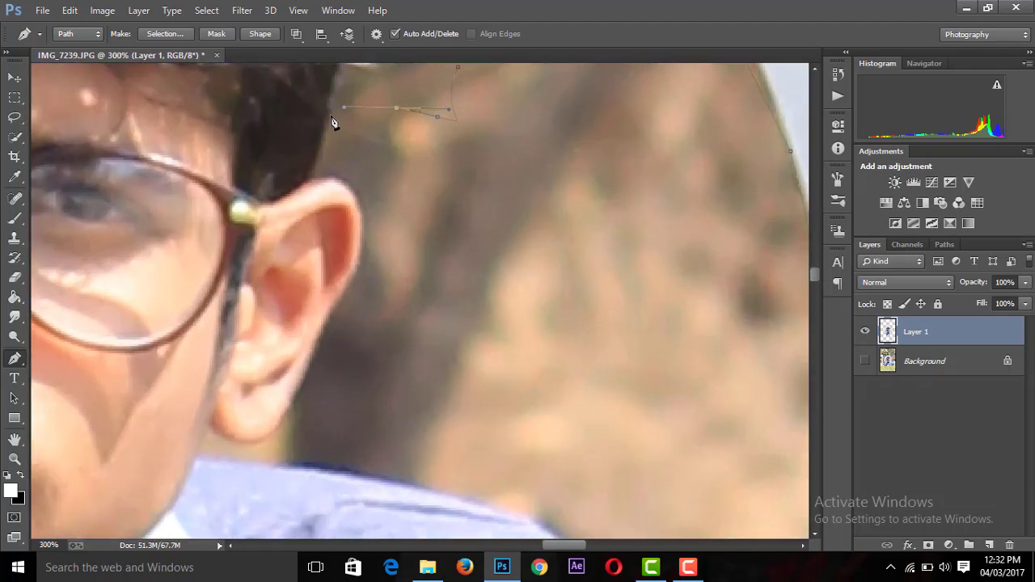
click(330, 115)
click(312, 176)
drag(356, 196, 373, 241)
click(355, 262)
click(344, 285)
Continue the path below the earlobe and along the collar to the shoulder
click(253, 441)
click(208, 424)
click(198, 465)
click(310, 469)
click(426, 489)
click(532, 522)
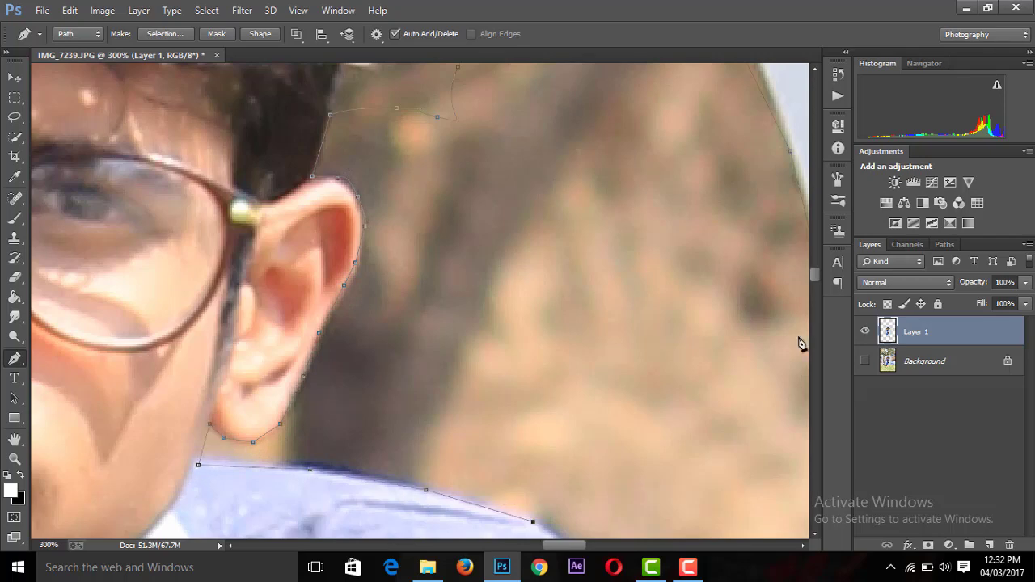
Trace the path down the shoulder edge and upper arm while scrolling down
scroll(820, 275, down, 3)
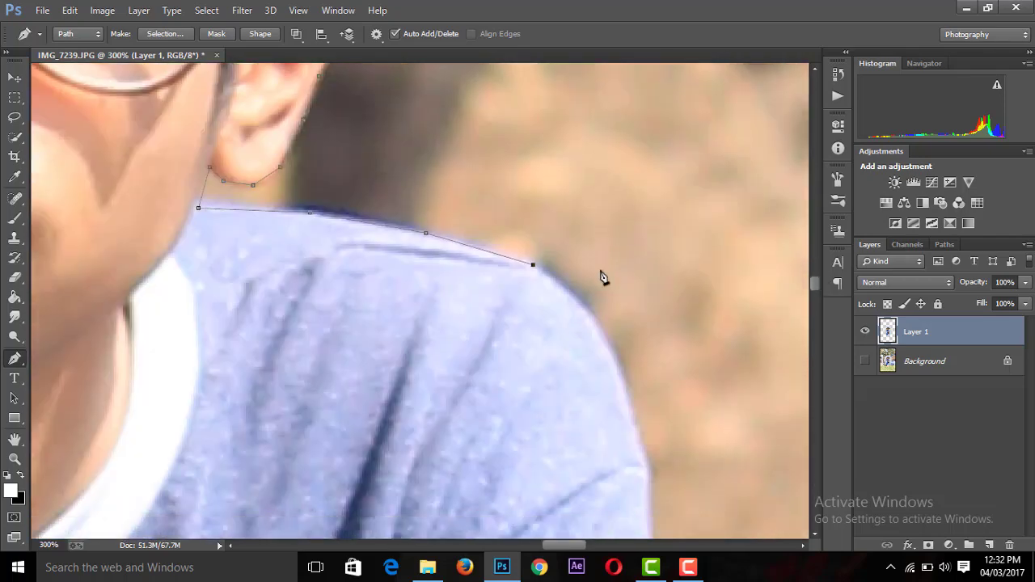
click(627, 386)
scroll(818, 275, down, 3)
click(646, 216)
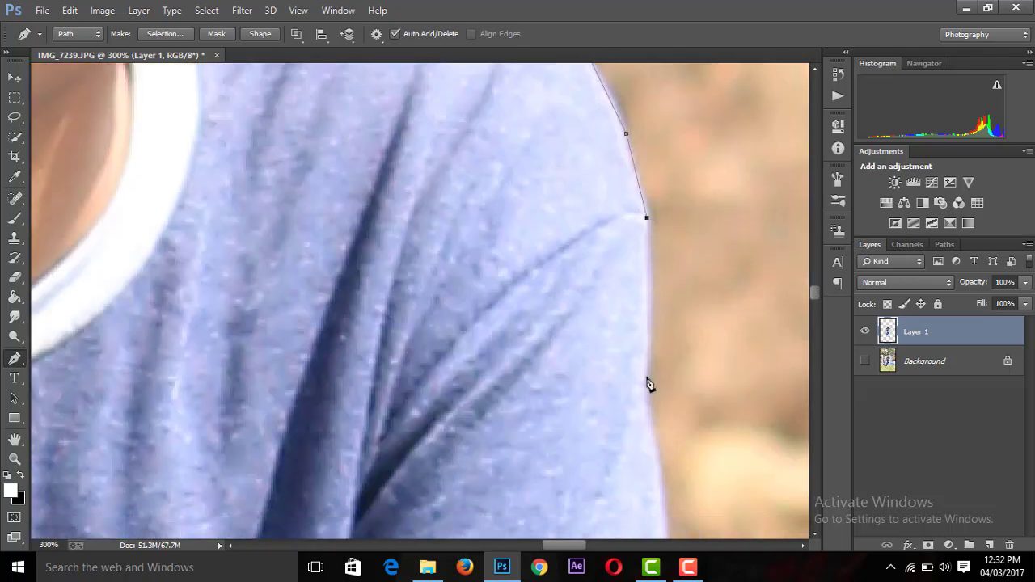
click(649, 385)
click(668, 522)
scroll(817, 300, down, 3)
scroll(818, 300, down, 1)
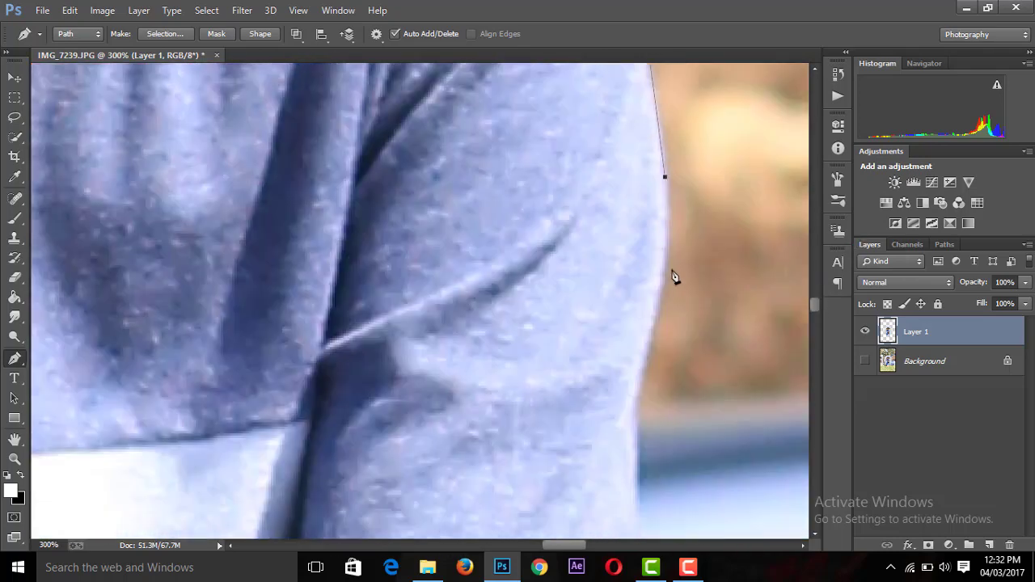
click(665, 259)
click(638, 402)
click(635, 477)
Carry the path down the sleeve and past the knee to the O's edge
scroll(813, 308, down, 3)
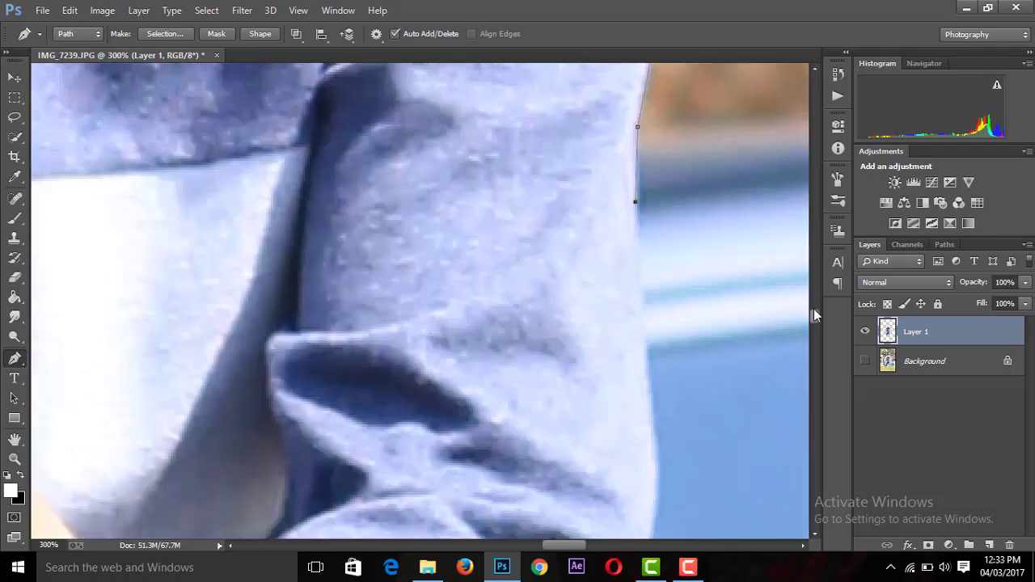
scroll(814, 308, down, 1)
click(641, 221)
click(657, 381)
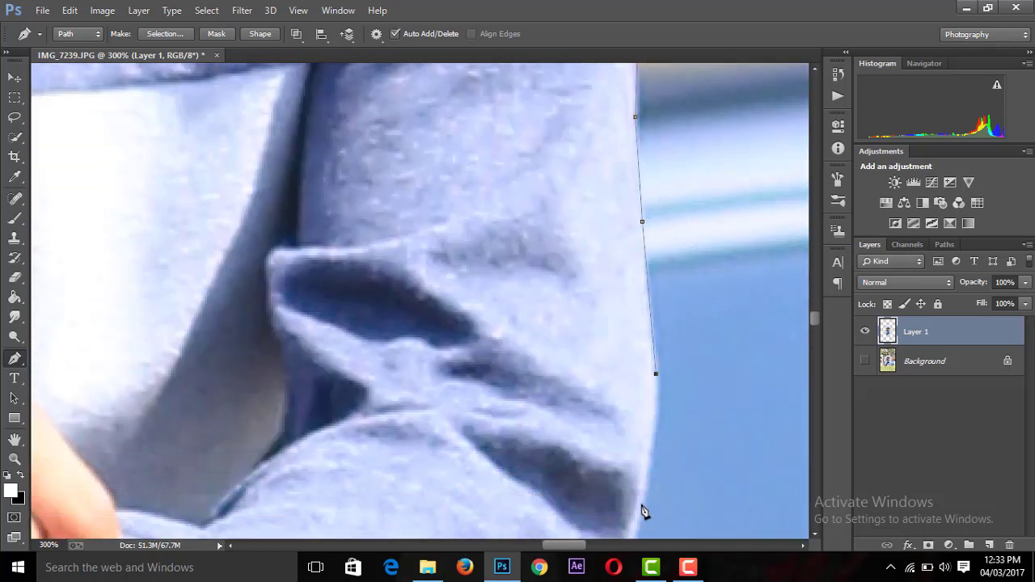
click(644, 507)
scroll(817, 323, down, 3)
scroll(815, 323, up, 2)
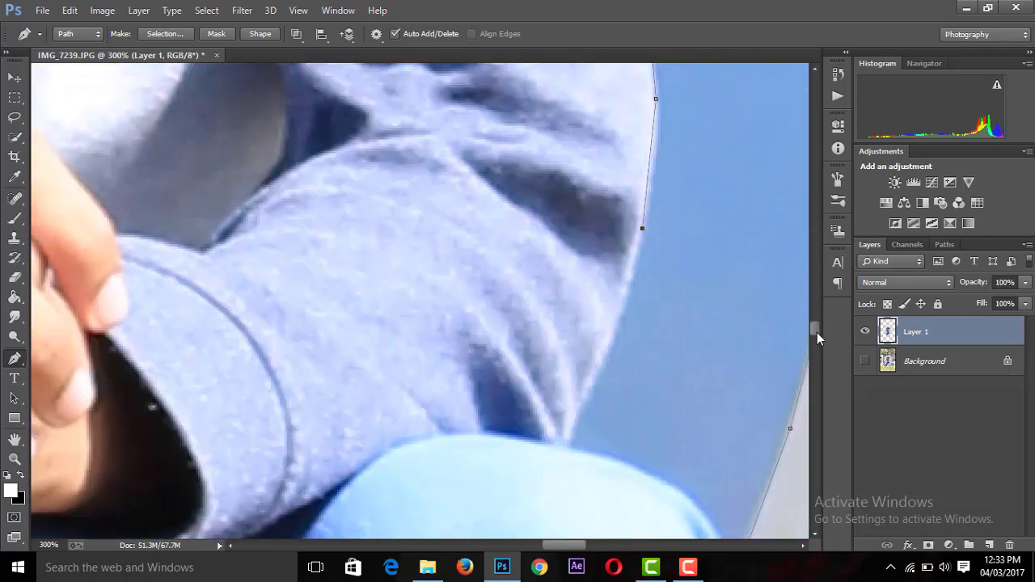
click(592, 380)
click(565, 444)
click(659, 473)
click(717, 528)
scroll(814, 327, down, 3)
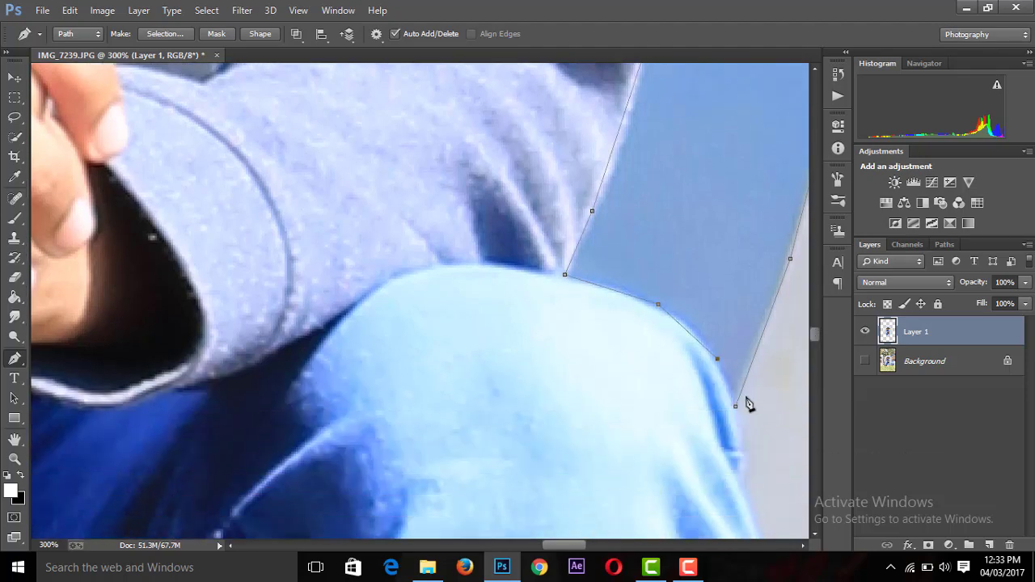
key(ctrl+minus)
key(ctrl+minus)
key(ctrl+minus)
Zoom out and switch back to the Pen tool for drawing paths
key(ctrl+Return)
key(ctrl+minus)
key(ctrl+minus)
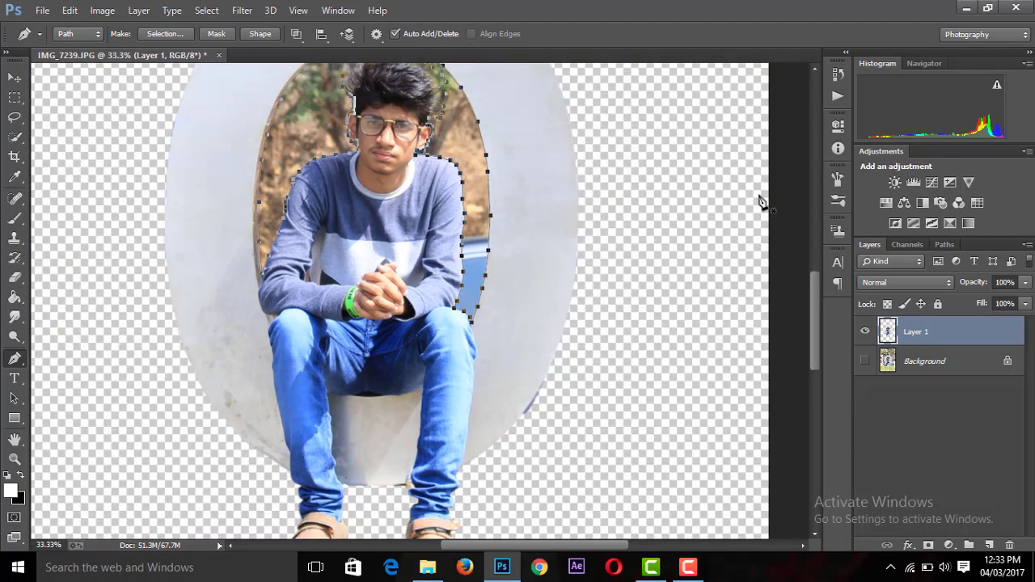
click(14, 136)
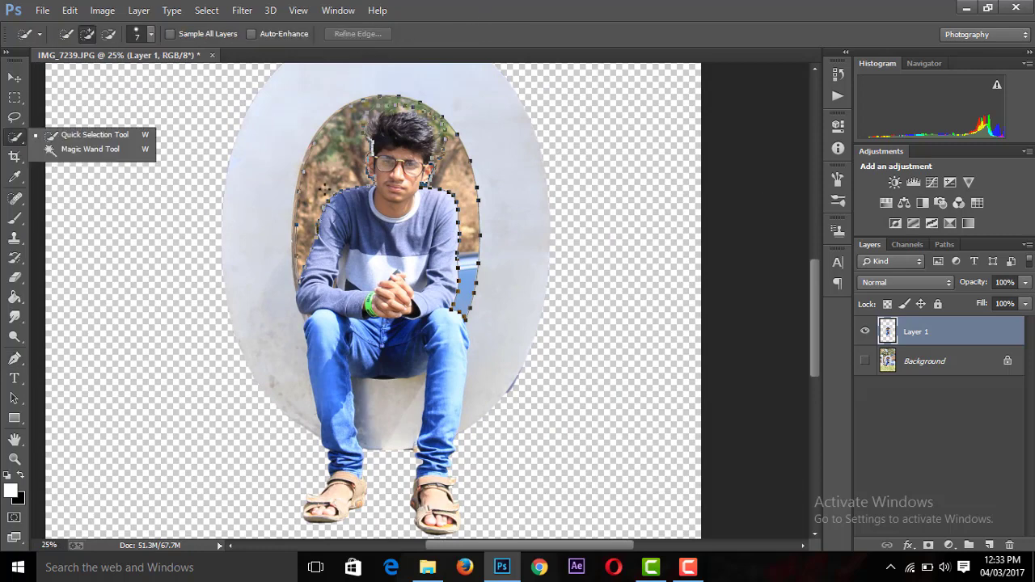
click(89, 134)
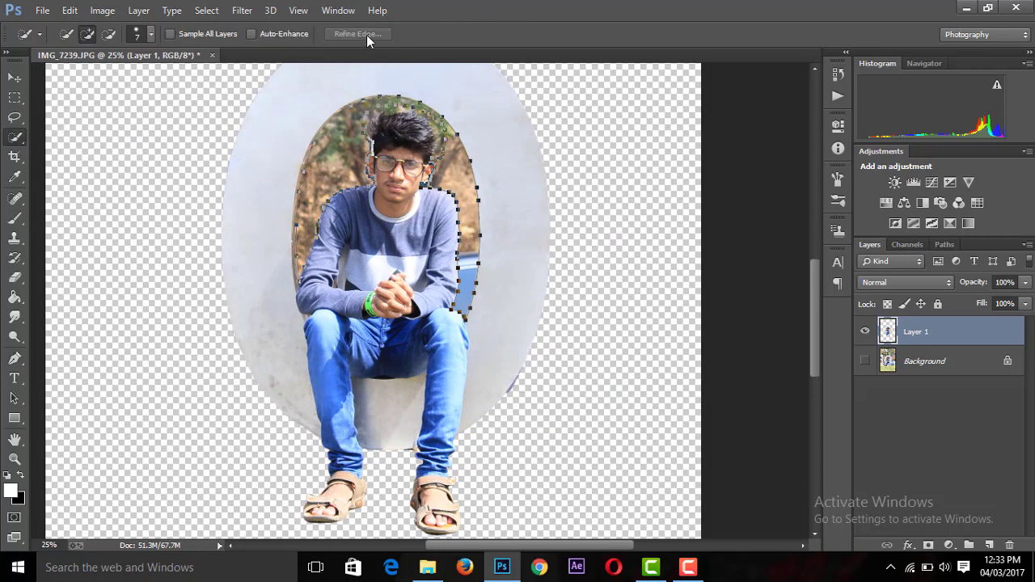
right_click(15, 366)
click(73, 353)
Convert the traced path to a selection, delete the tree background inside it, and deselect
right_click(469, 183)
click(520, 251)
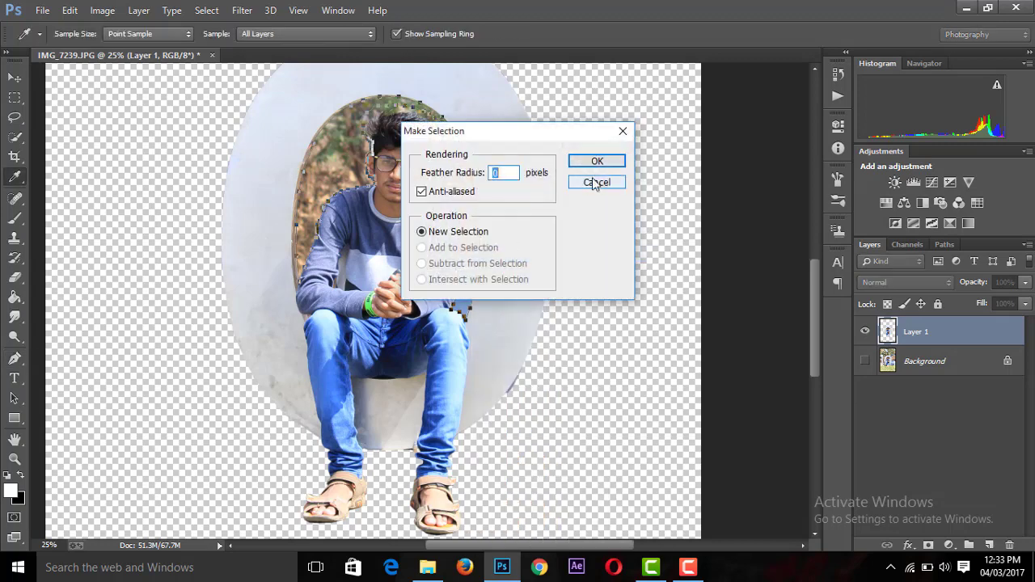
click(594, 183)
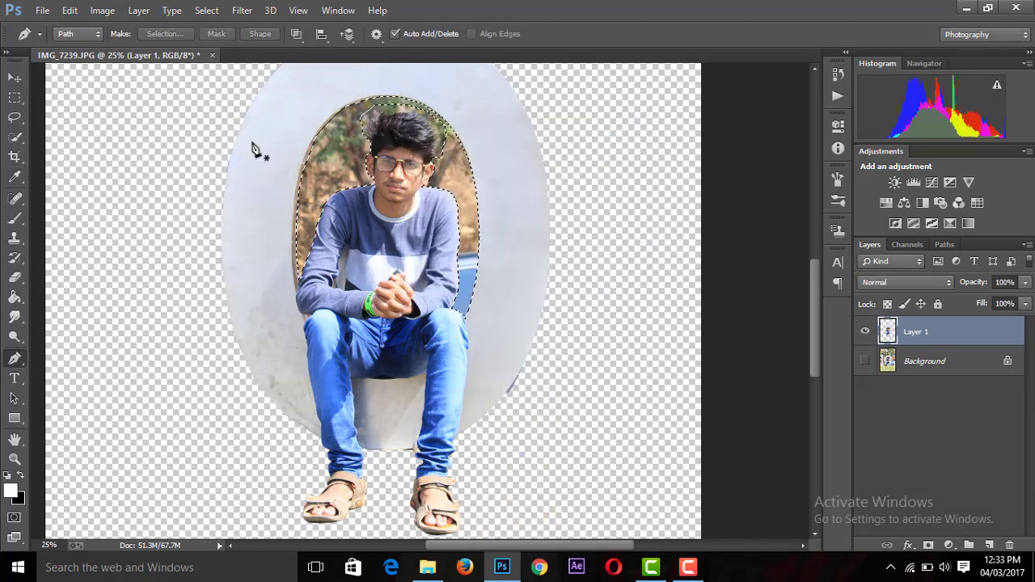
key(Delete)
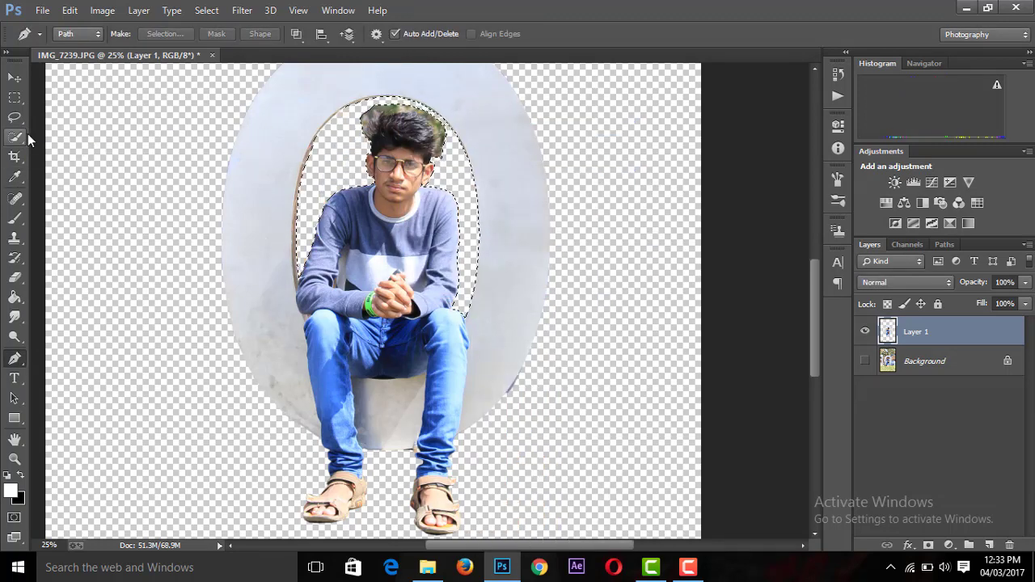
key(ctrl+d)
Zoom in on the boy's torso and dismiss the YouTube notification
key(ctrl+minus)
key(ctrl+minus)
key(ctrl+plus)
key(ctrl+plus)
key(ctrl+plus)
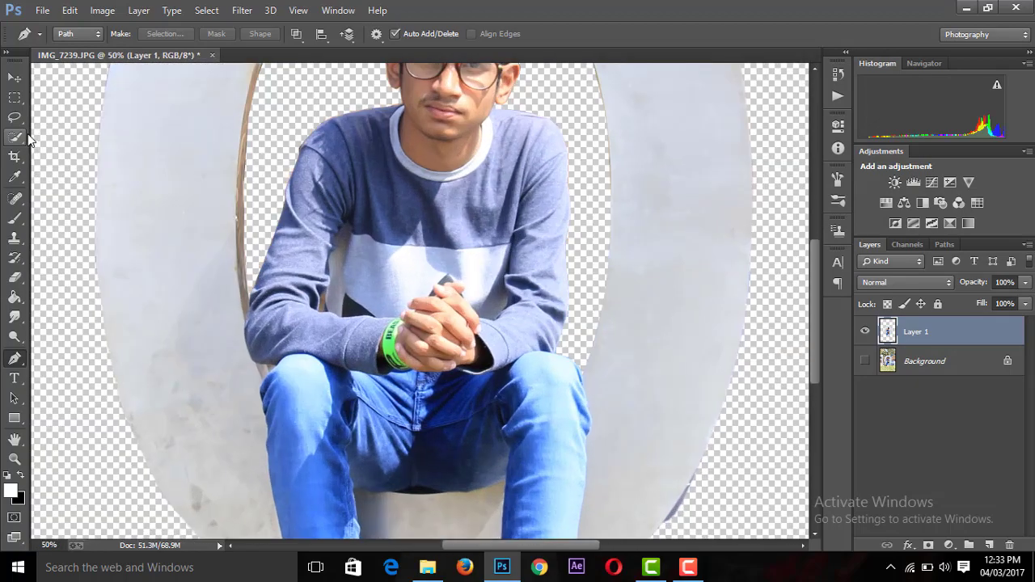
key(ctrl+plus)
key(ctrl+plus)
key(ctrl+minus)
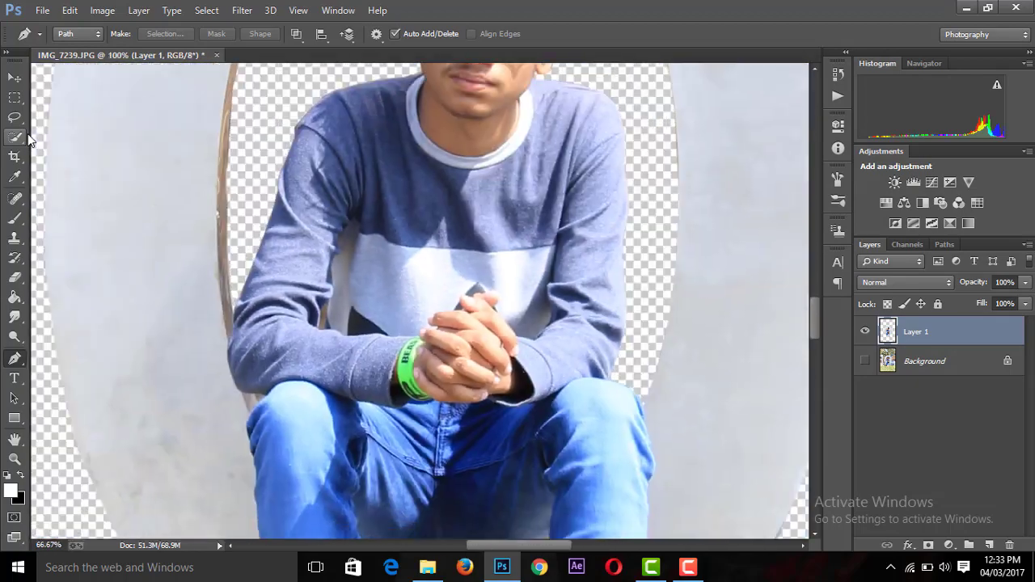
key(ctrl+minus)
key(ctrl+plus)
key(ctrl+plus)
key(ctrl+plus)
key(ctrl+plus)
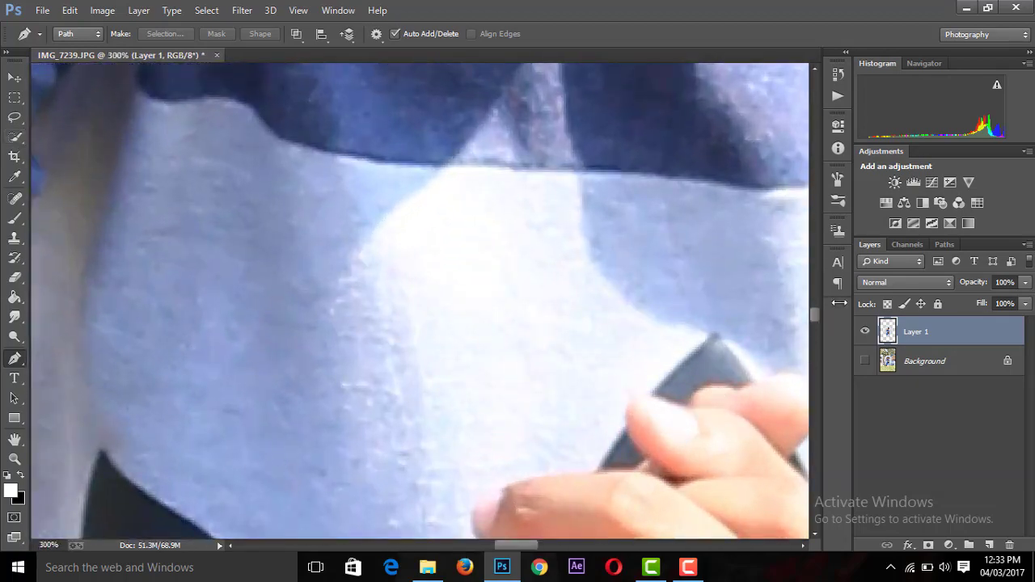
drag(516, 545, 477, 538)
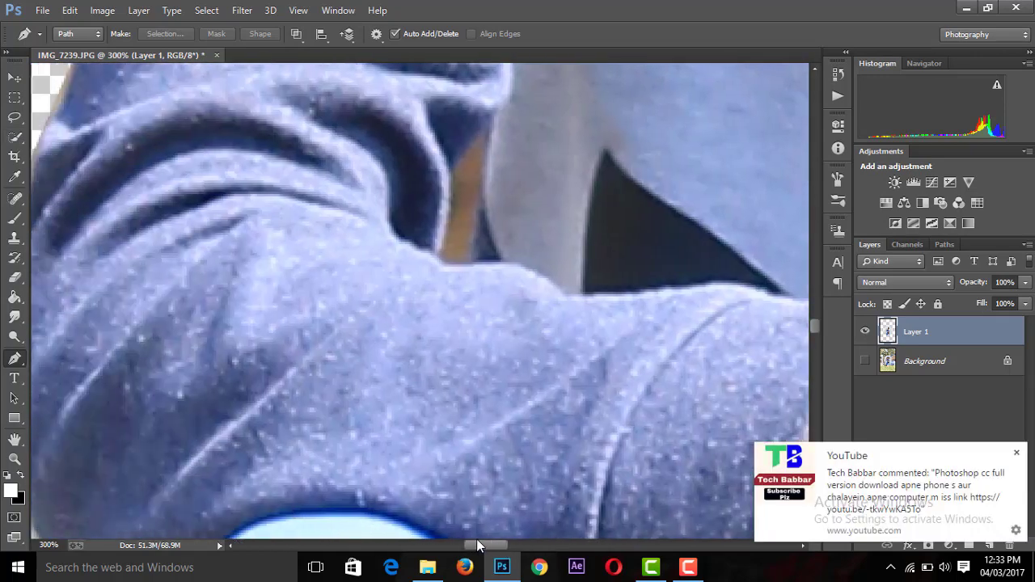
click(1016, 455)
Path around the leftover sliver beside the hood, make it a selection and delete it
click(479, 136)
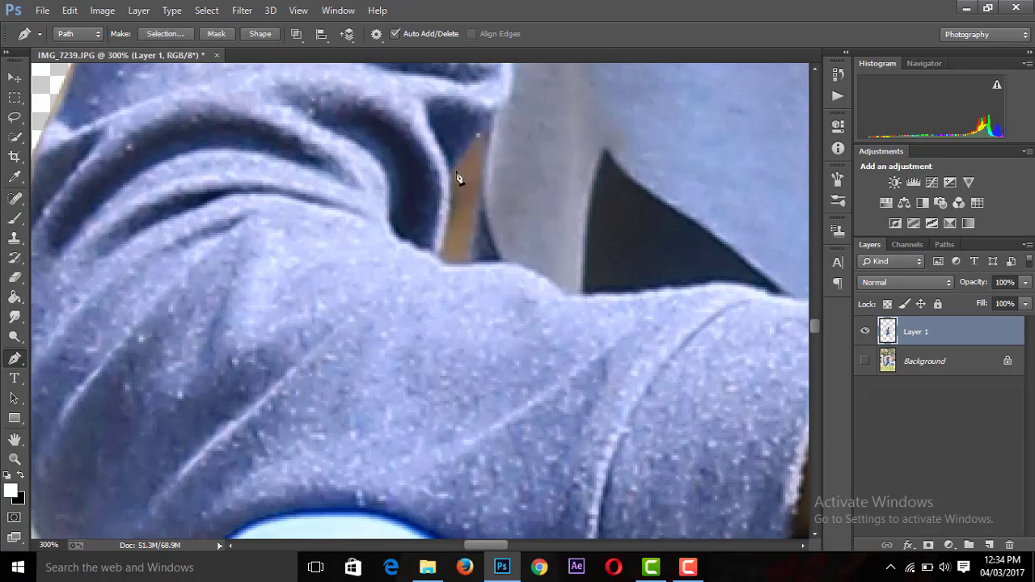
click(438, 253)
right_click(481, 143)
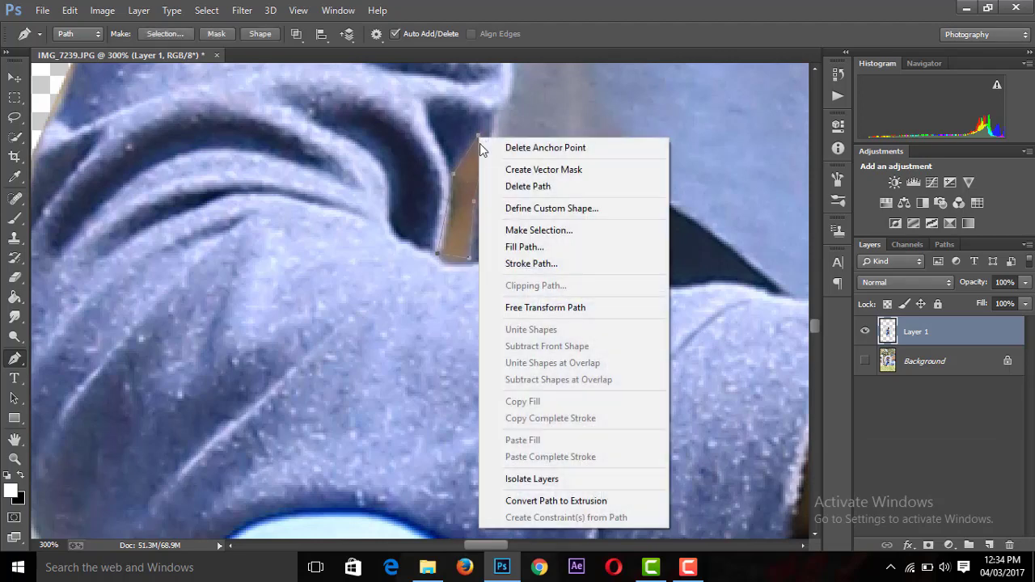
click(525, 229)
click(598, 165)
key(Delete)
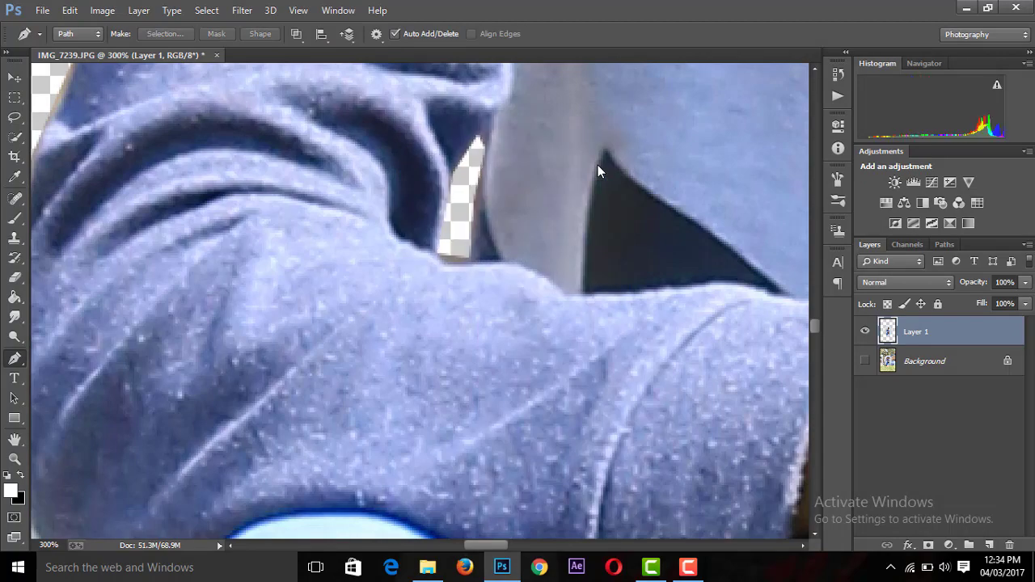
Move to the knee area and outline the triangular gap between sleeve and knee
key(ctrl+minus)
scroll(598, 165, down, 3)
scroll(340, 377, up, 1)
scroll(339, 377, up, 1)
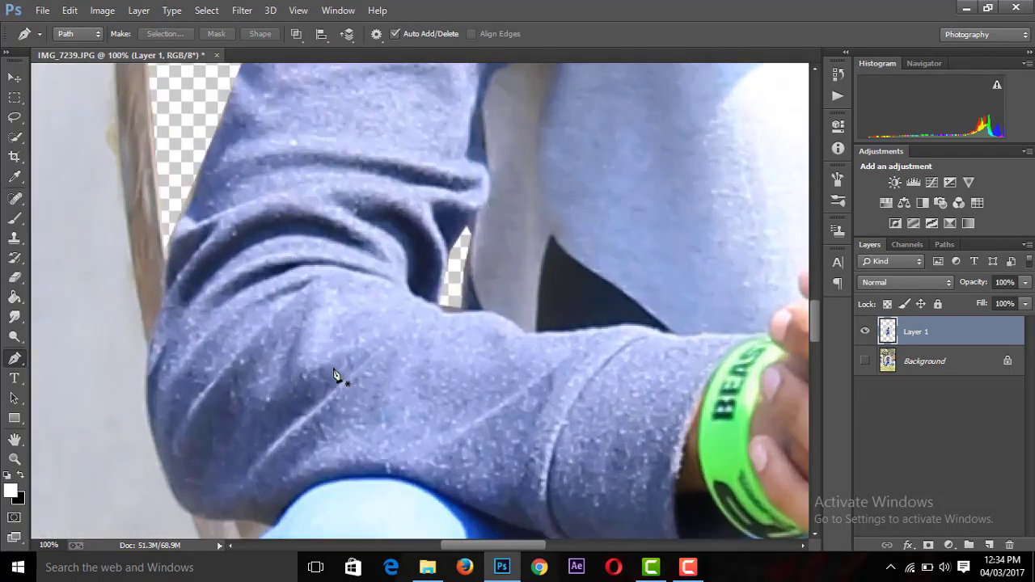
drag(483, 547, 464, 546)
drag(814, 323, 814, 347)
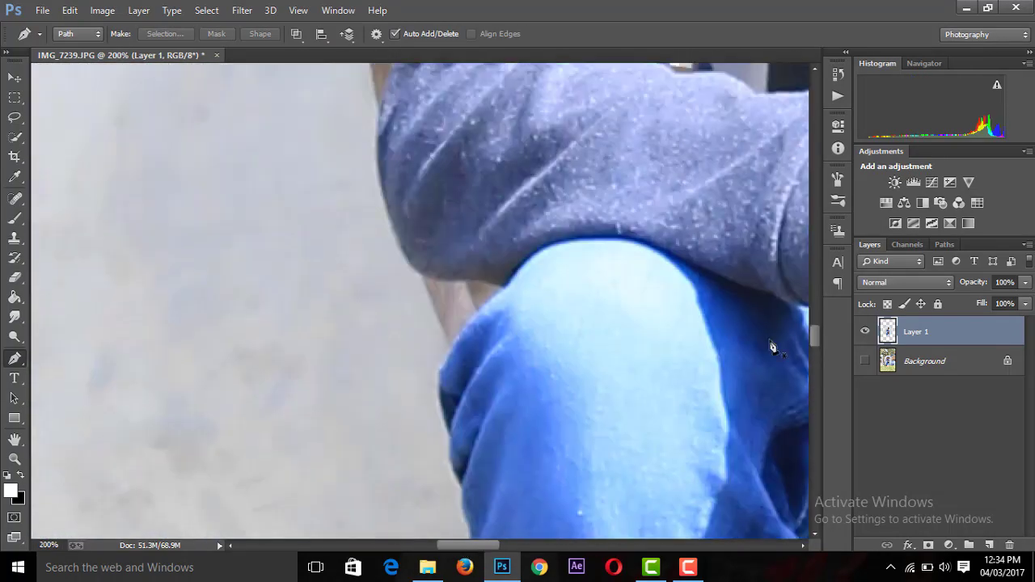
scroll(535, 355, up, 1)
click(493, 279)
click(507, 320)
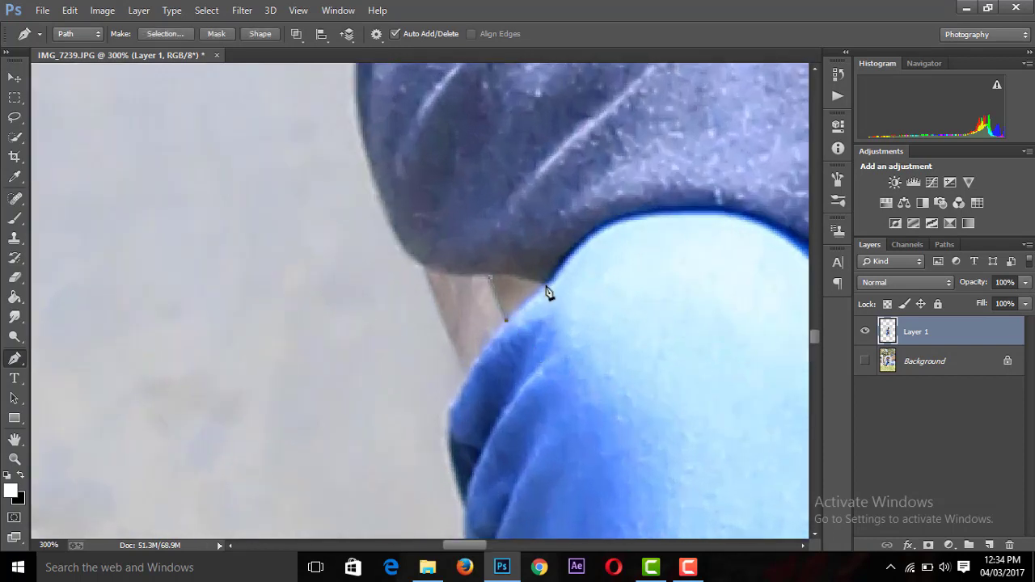
click(544, 284)
click(492, 282)
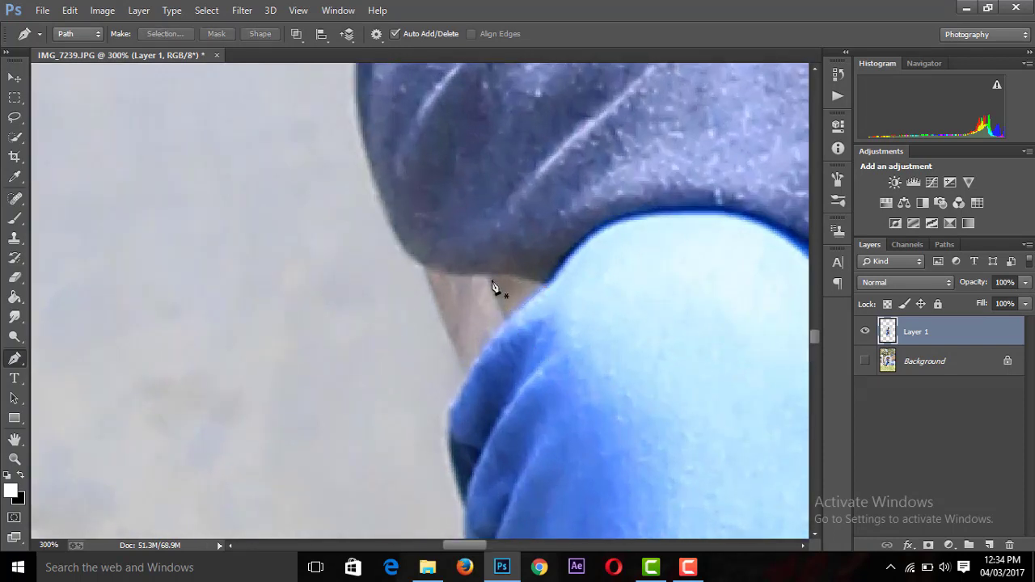
Redraw the knee-gap triangle, turn it into a selection, delete it and deselect
click(493, 280)
click(507, 321)
click(544, 287)
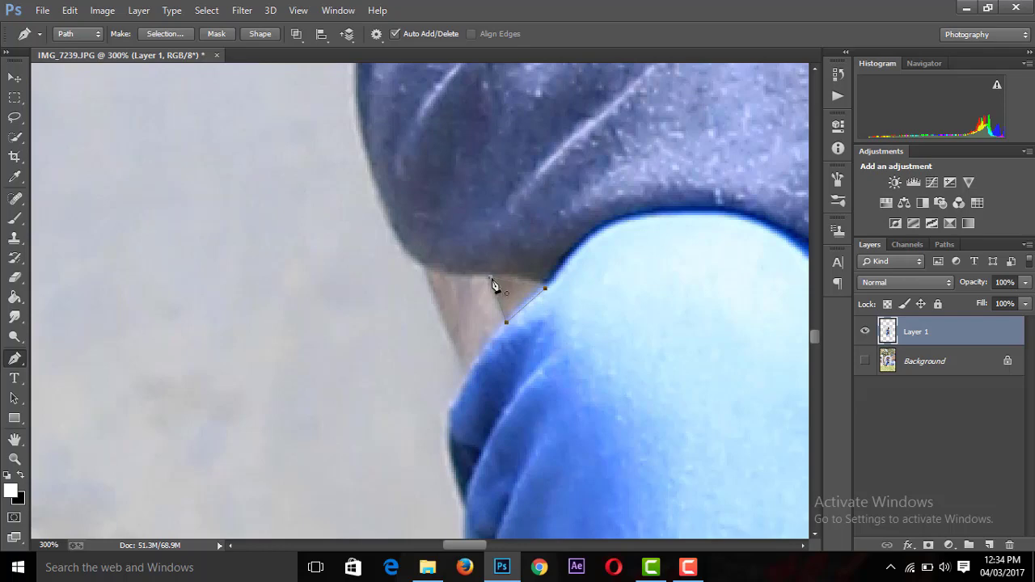
right_click(494, 283)
click(546, 251)
click(594, 158)
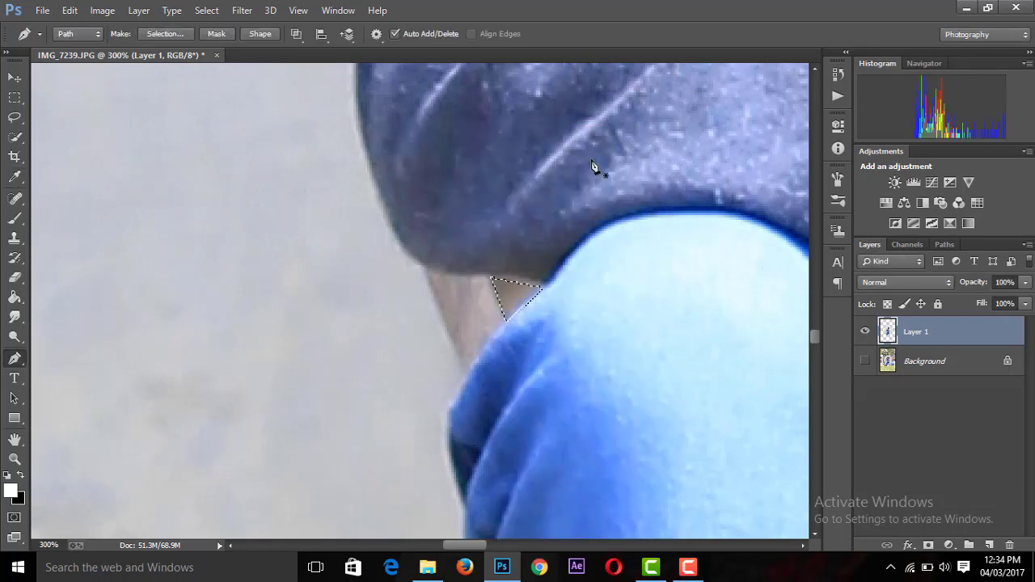
key(Delete)
key(ctrl+d)
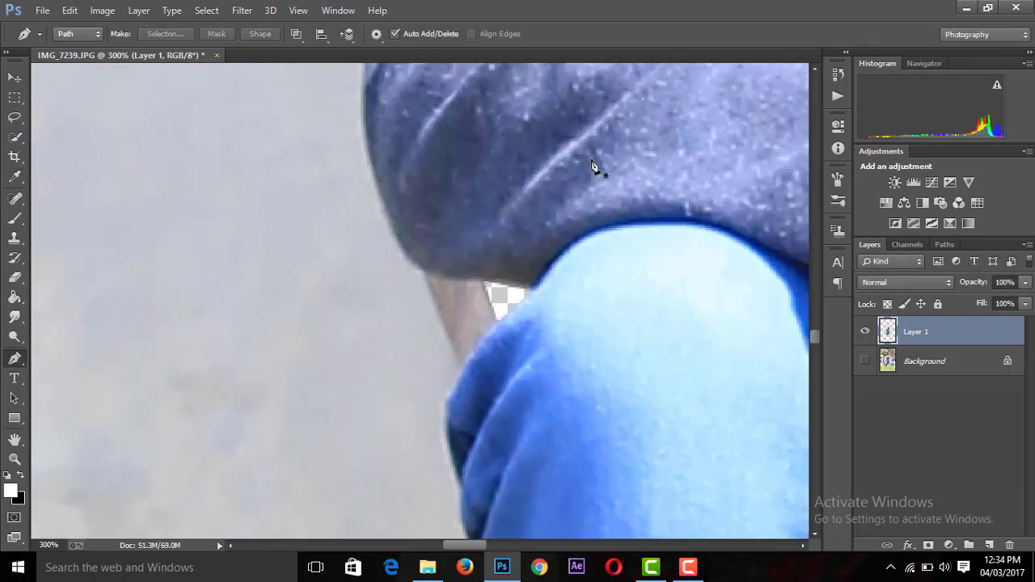
key(ctrl+minus)
key(ctrl+minus)
key(ctrl+minus)
key(ctrl+minus)
key(ctrl+minus)
key(ctrl+minus)
key(ctrl+plus)
key(ctrl+plus)
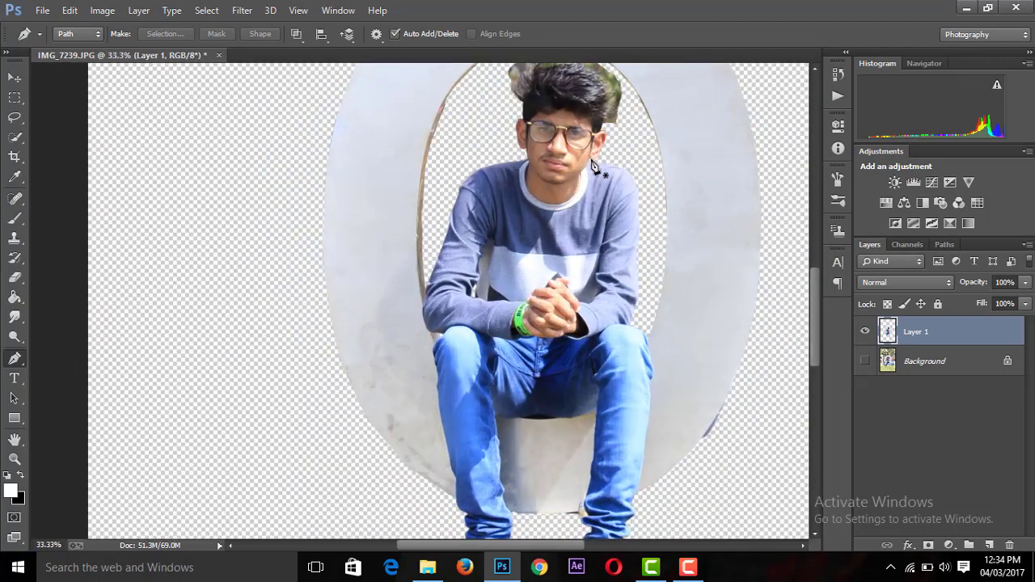
key(ctrl+minus)
Zoom in on the head and Quick Select the green foliage patch around the hair
key(ctrl+plus)
key(ctrl+plus)
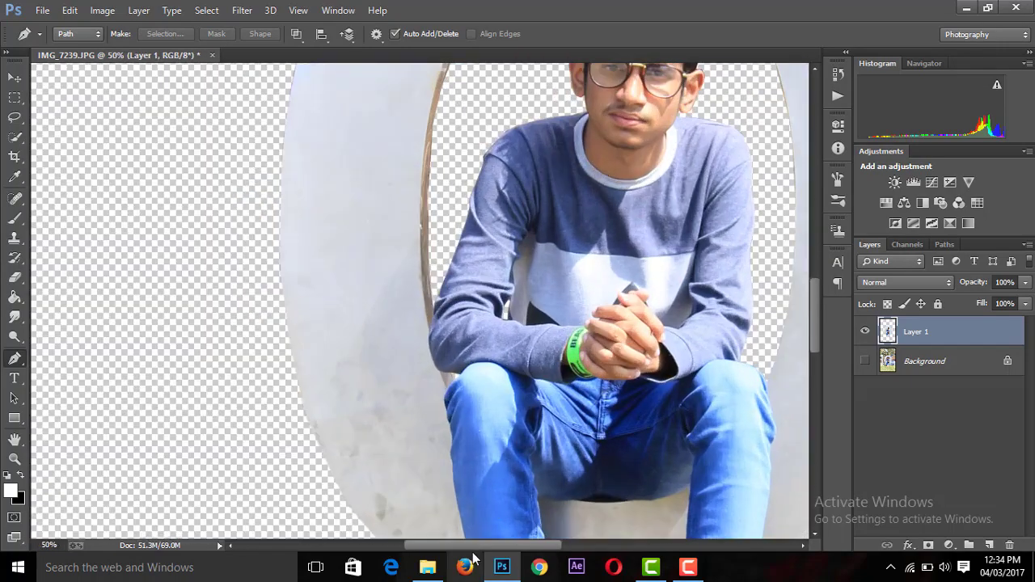
drag(476, 540, 503, 541)
drag(815, 329, 824, 284)
key(ctrl+plus)
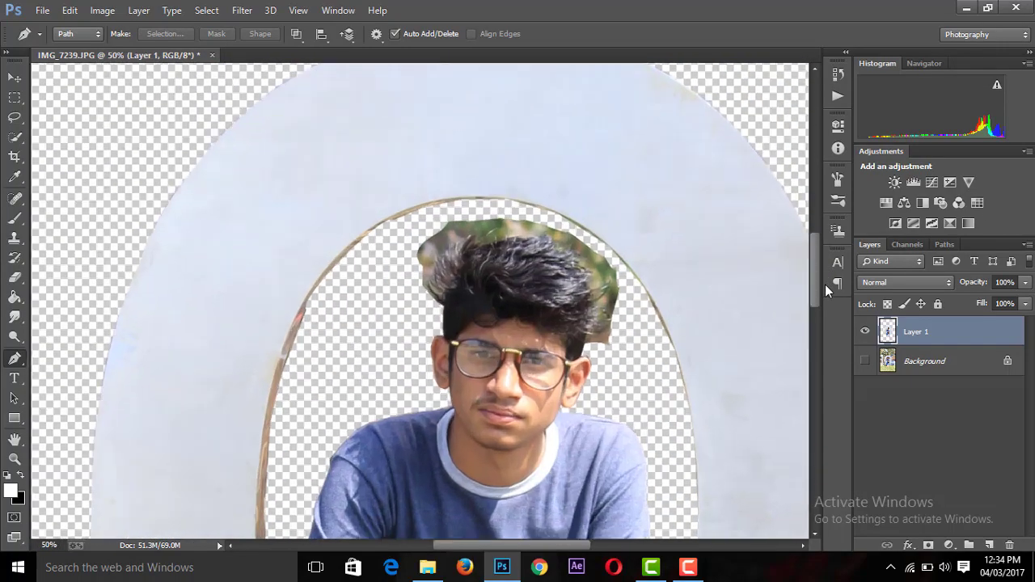
key(ctrl+plus)
click(14, 137)
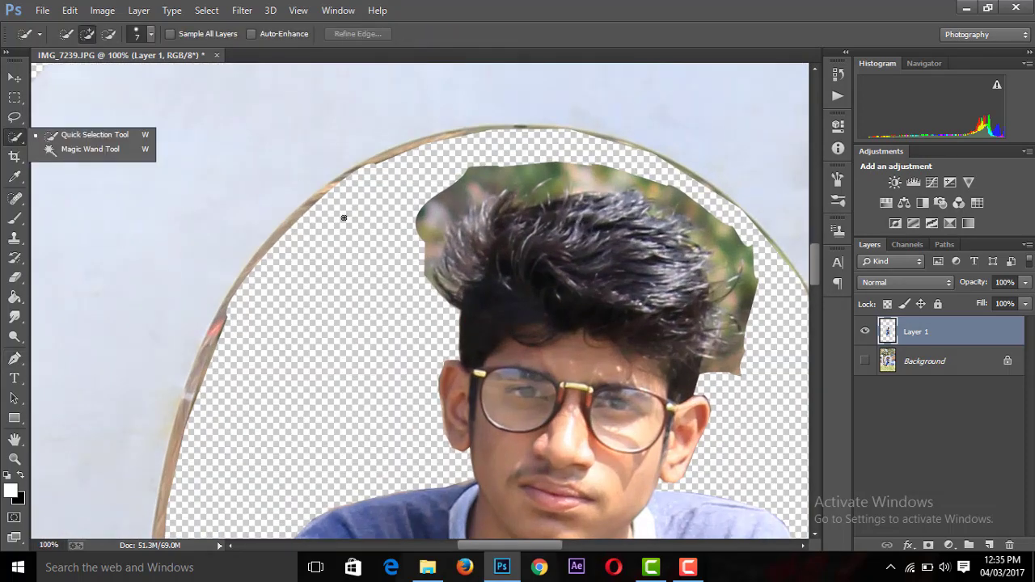
drag(424, 242, 736, 267)
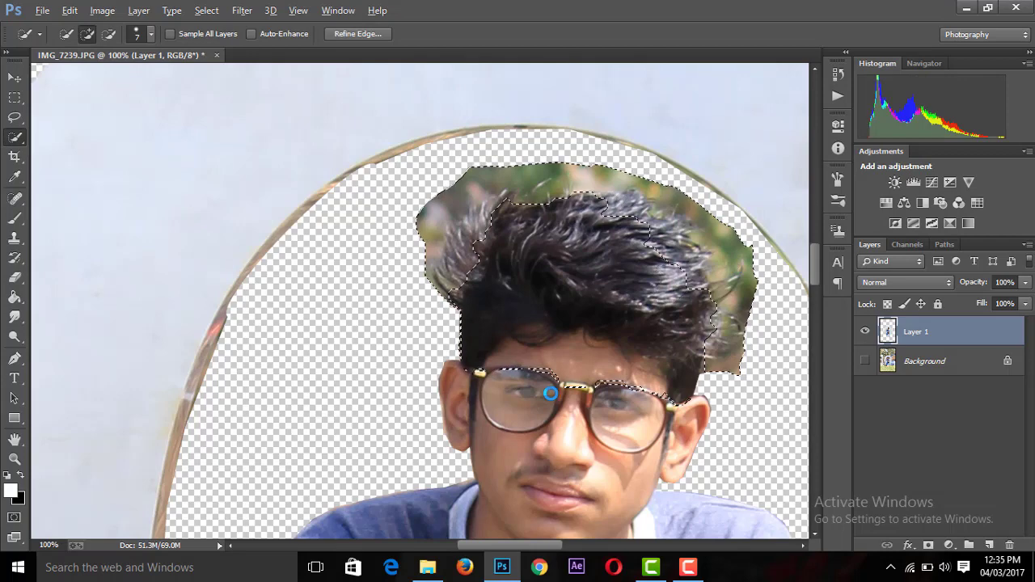
drag(485, 242, 552, 378)
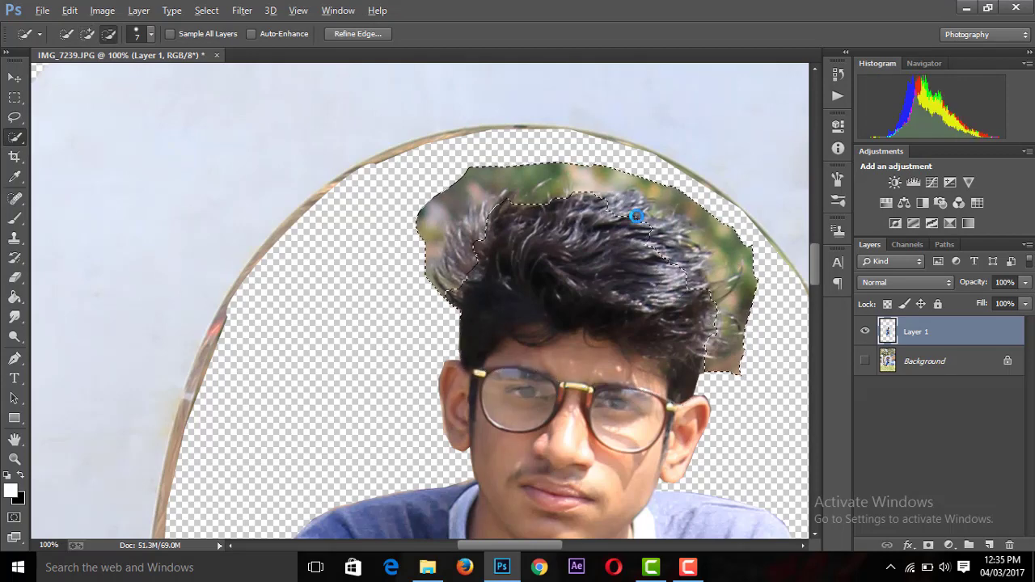
drag(659, 219, 734, 321)
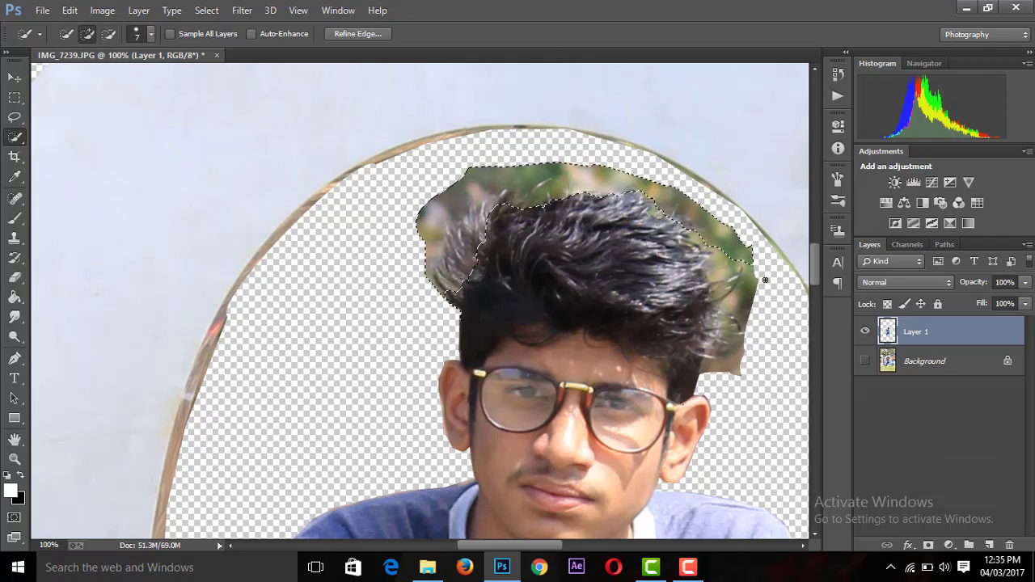
click(455, 291)
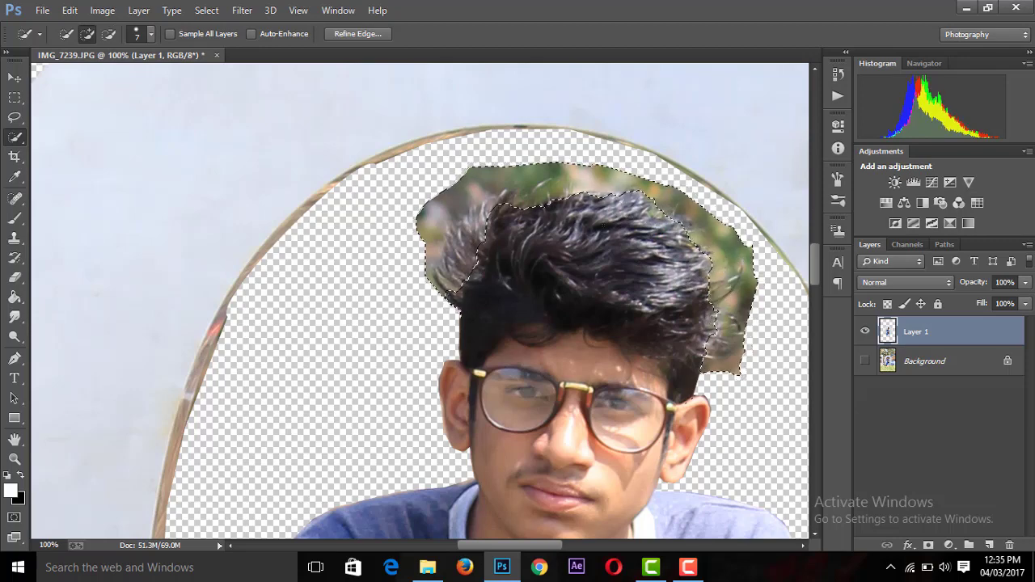
Refine Edge the selection by brushing along the hair outline, then apply it
click(346, 33)
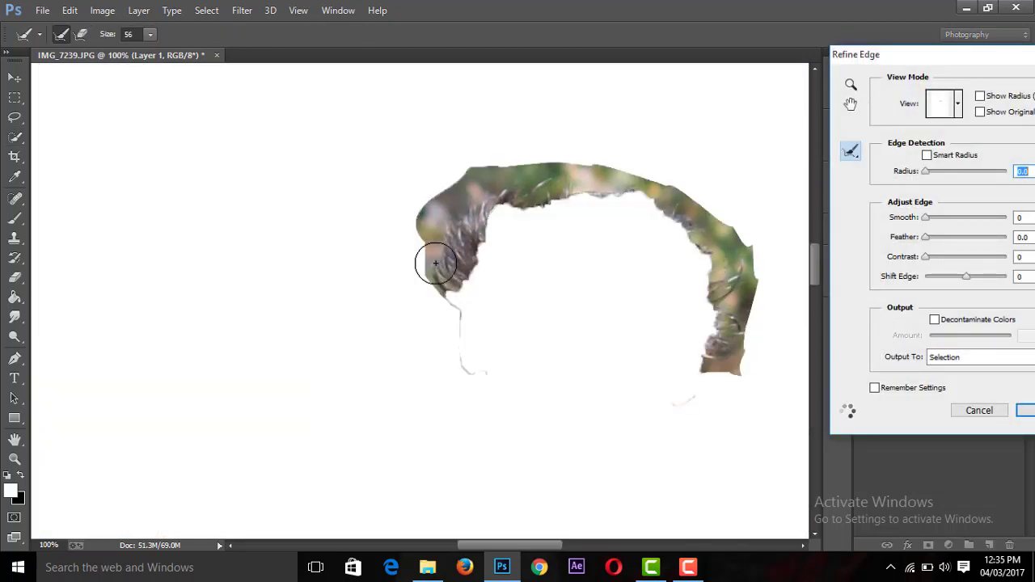
mouse_move(447, 240)
mouse_down()
mouse_move(477, 198)
mouse_move(619, 191)
mouse_move(703, 234)
mouse_move(725, 270)
mouse_move(719, 347)
mouse_up()
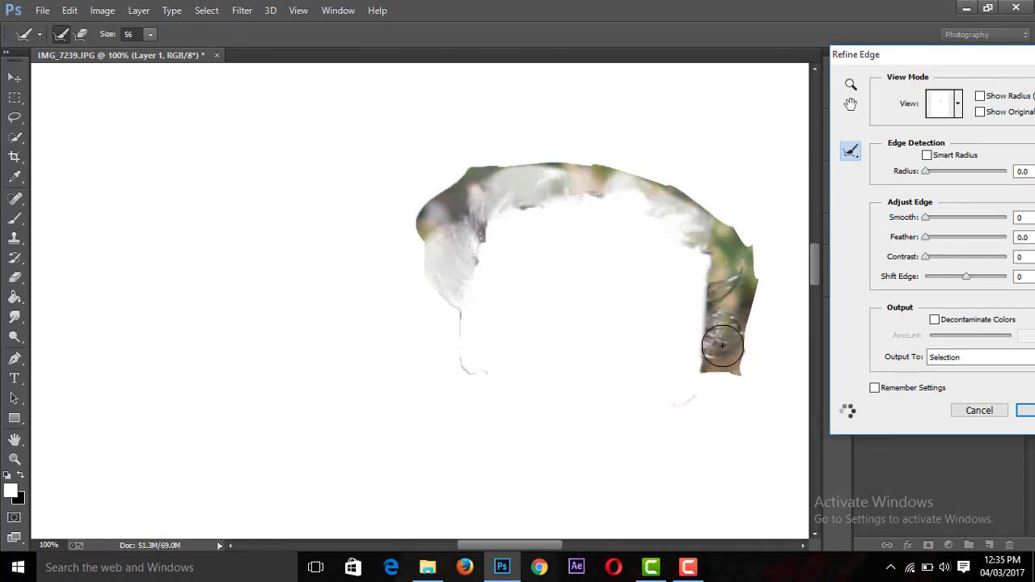
click(514, 210)
click(480, 223)
click(600, 196)
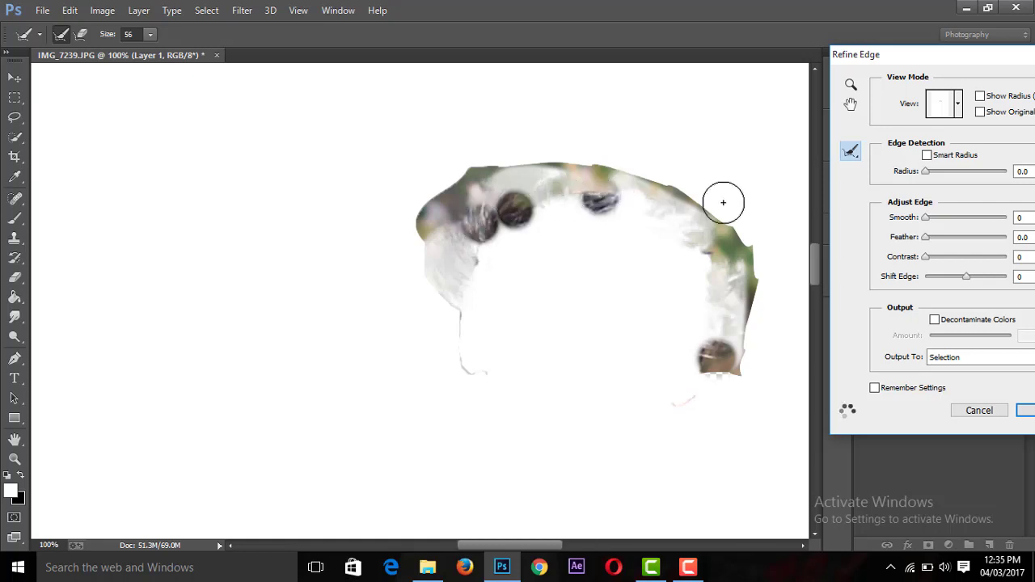
key(ctrl+minus)
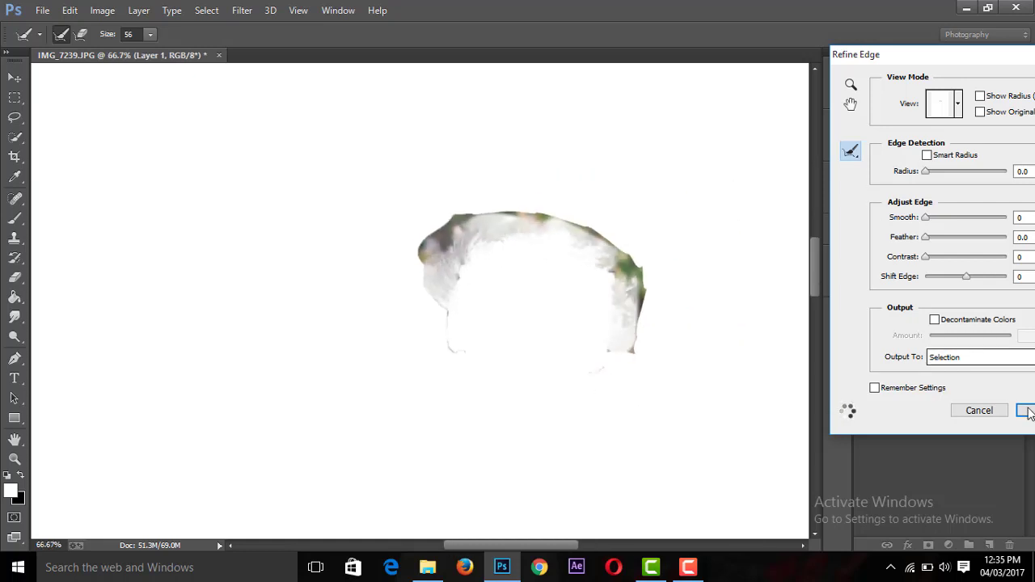
click(1027, 410)
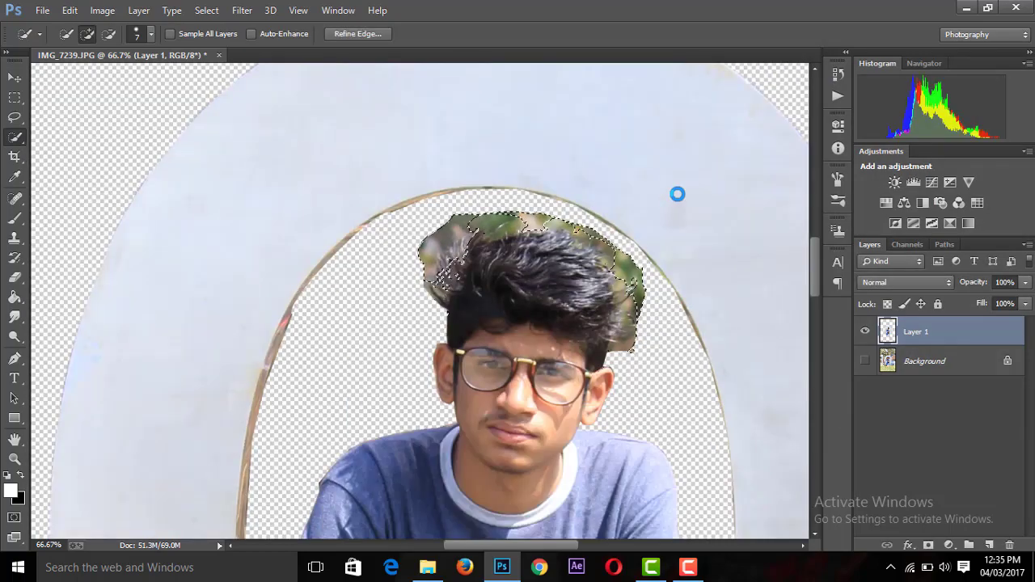
Lower the Eraser's flow and erase the grey haze left of the hair
key(ctrl+minus)
key(ctrl+minus)
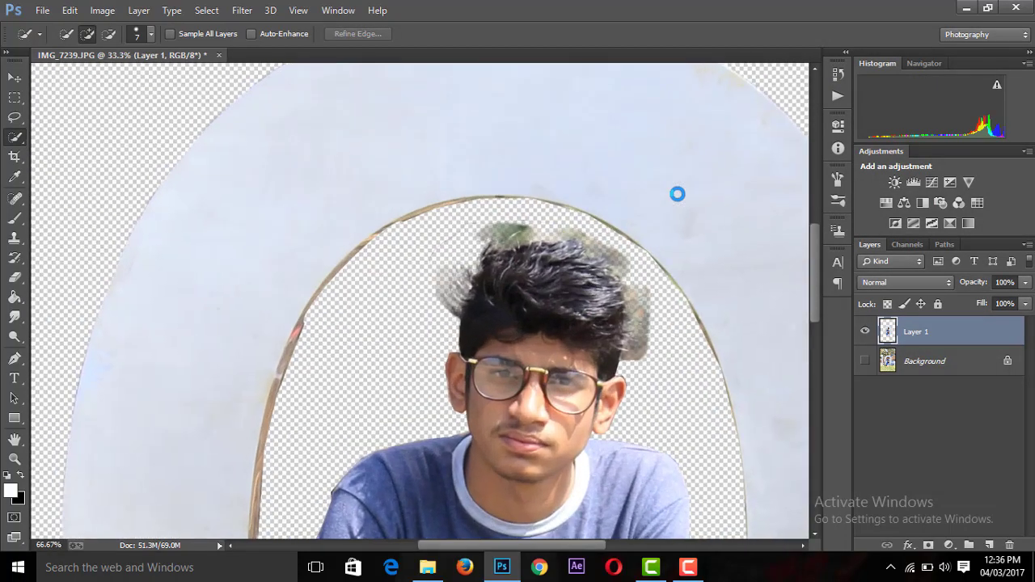
key(ctrl+plus)
key(ctrl+plus)
key(ctrl+plus)
click(17, 281)
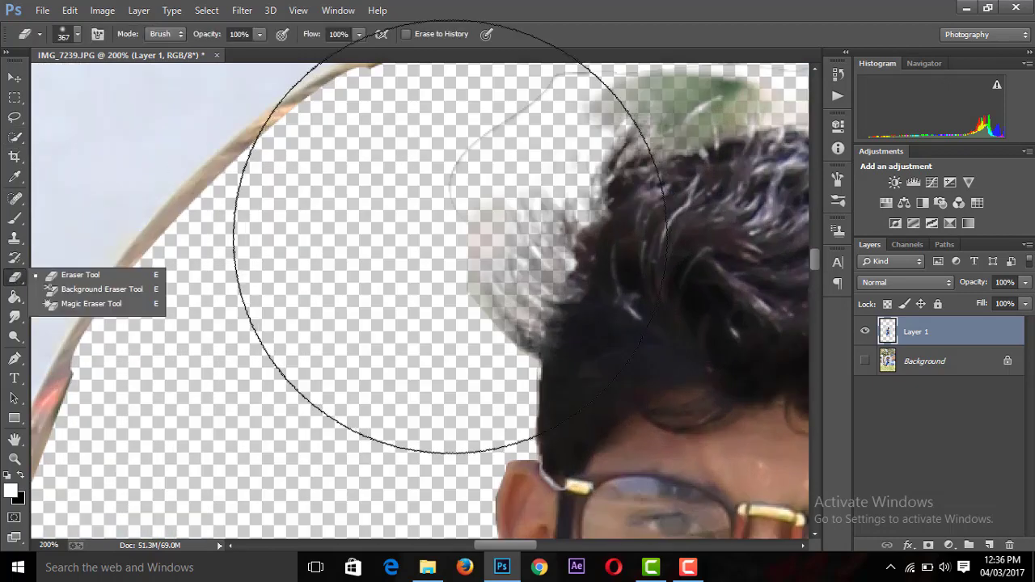
click(77, 33)
click(465, 278)
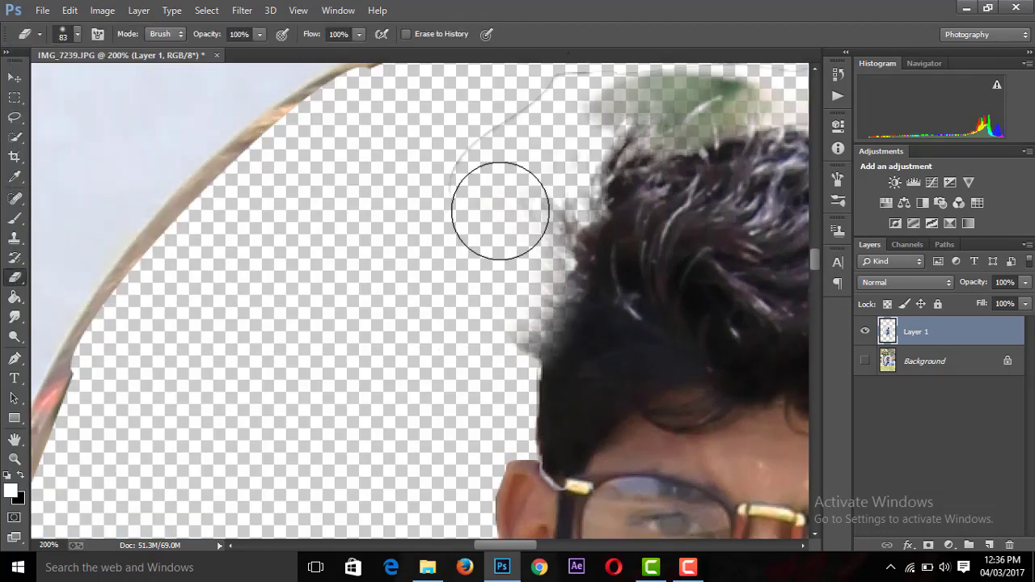
drag(308, 38, 266, 38)
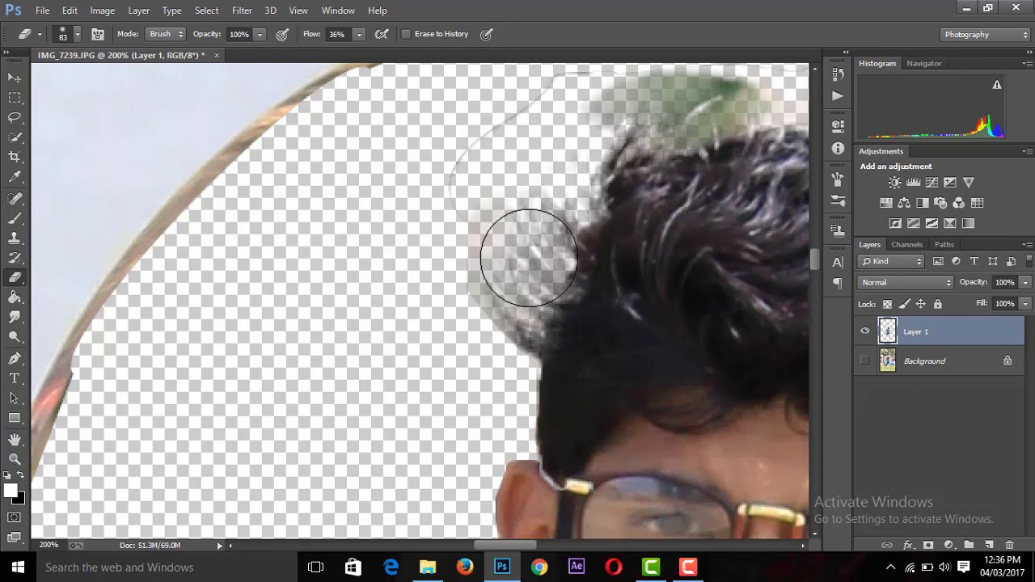
mouse_move(462, 267)
mouse_down()
mouse_move(478, 329)
mouse_move(513, 127)
mouse_up()
Erase the remaining haze right of and above the hair and the soft fringe beside the head
key(ctrl+minus)
key(ctrl+minus)
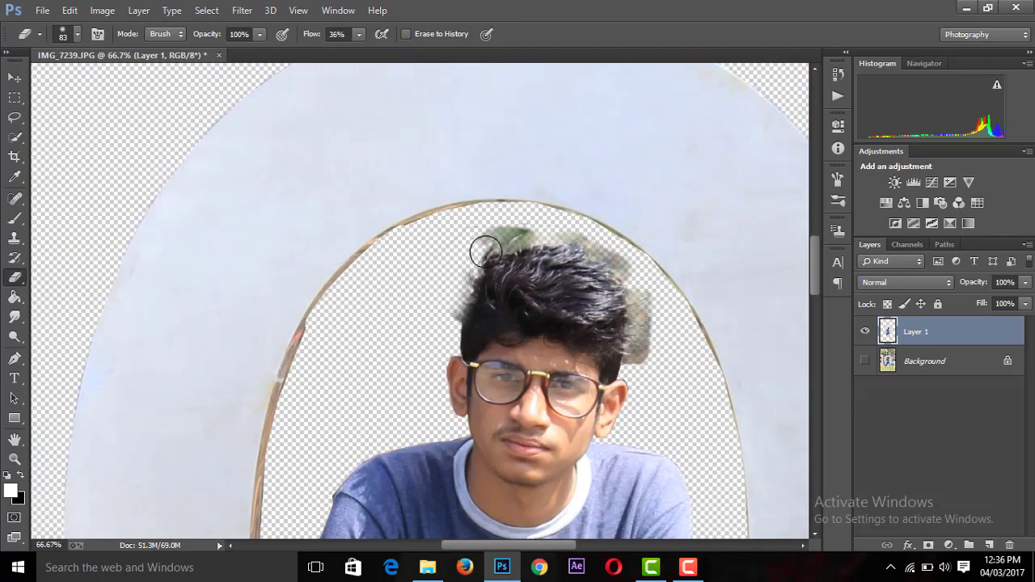
drag(652, 348, 648, 312)
mouse_move(637, 273)
mouse_down()
mouse_move(575, 240)
mouse_move(626, 275)
mouse_up()
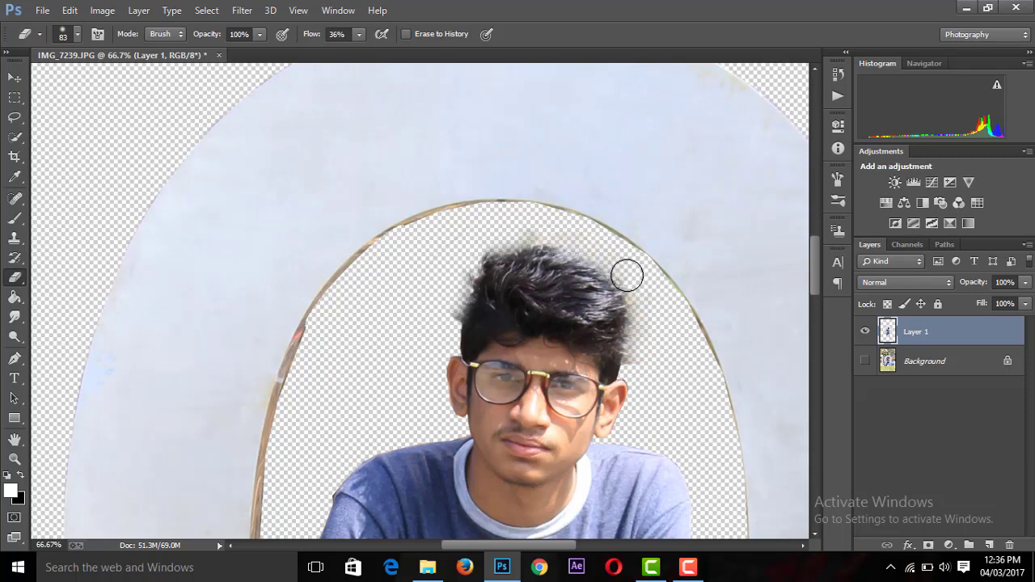
mouse_move(453, 279)
mouse_down()
mouse_move(446, 303)
mouse_move(447, 288)
mouse_up()
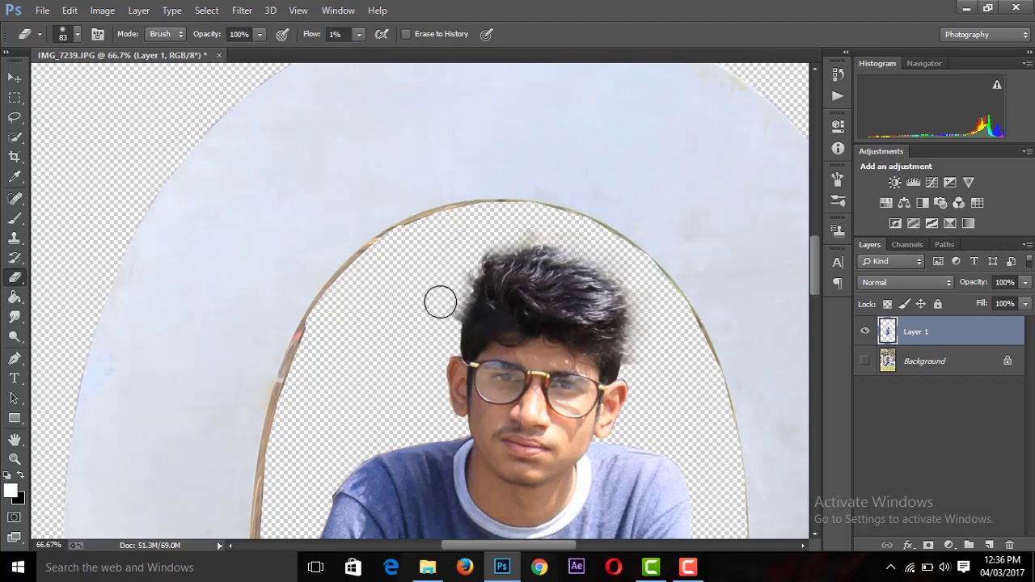
key(ctrl+plus)
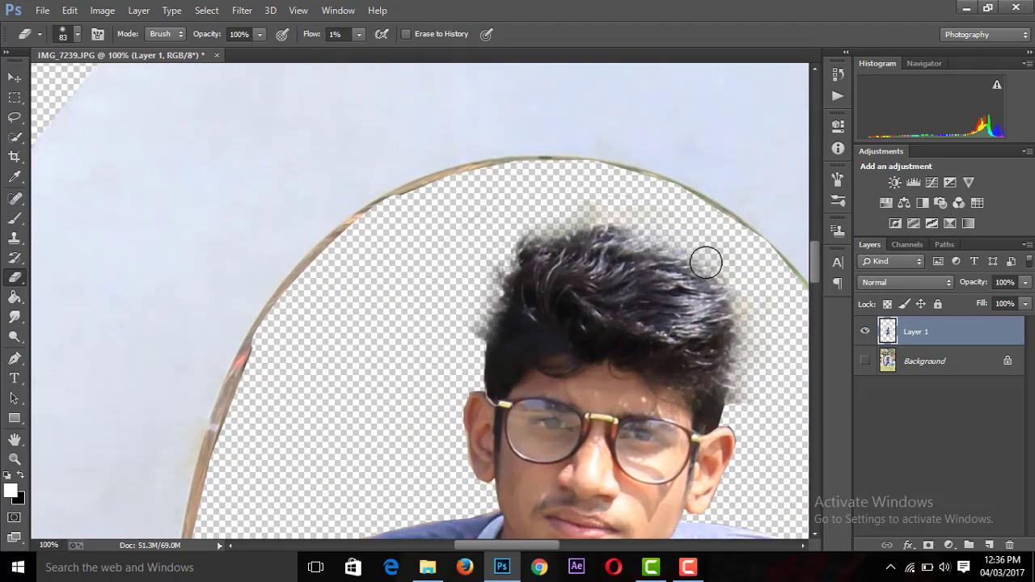
click(75, 35)
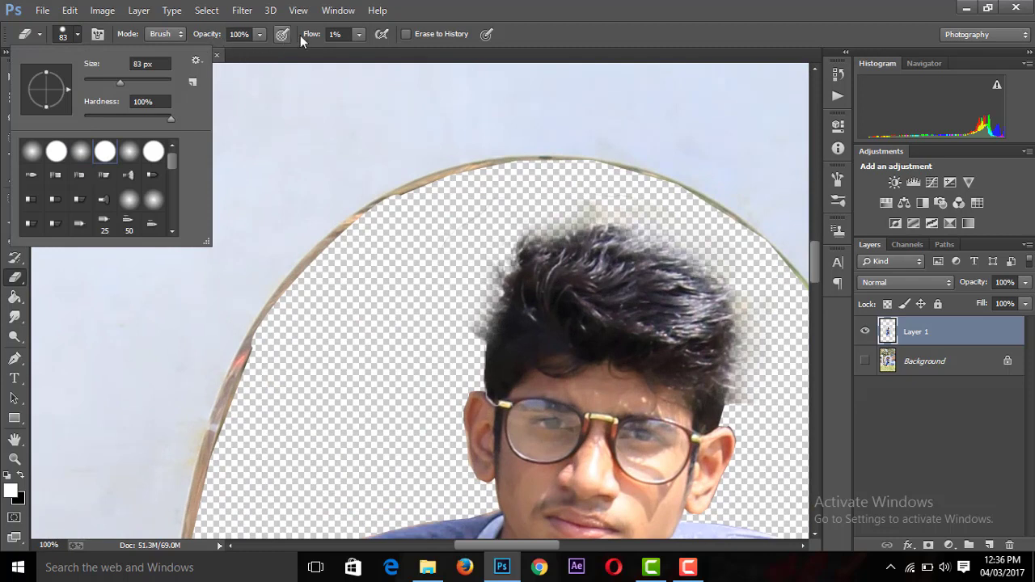
click(447, 326)
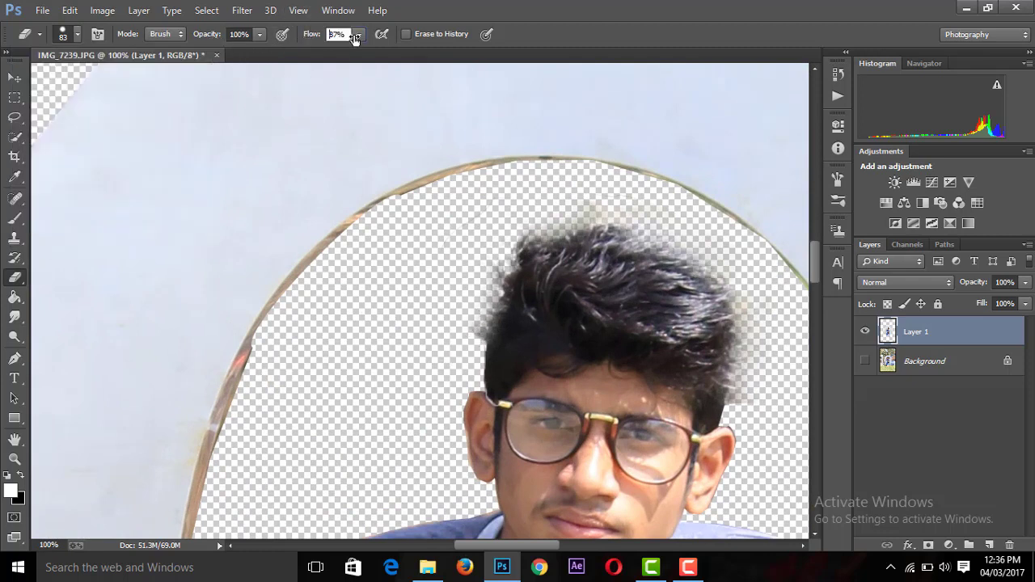
mouse_move(469, 317)
mouse_down()
mouse_move(455, 299)
mouse_move(467, 282)
mouse_move(452, 337)
mouse_move(470, 278)
mouse_up()
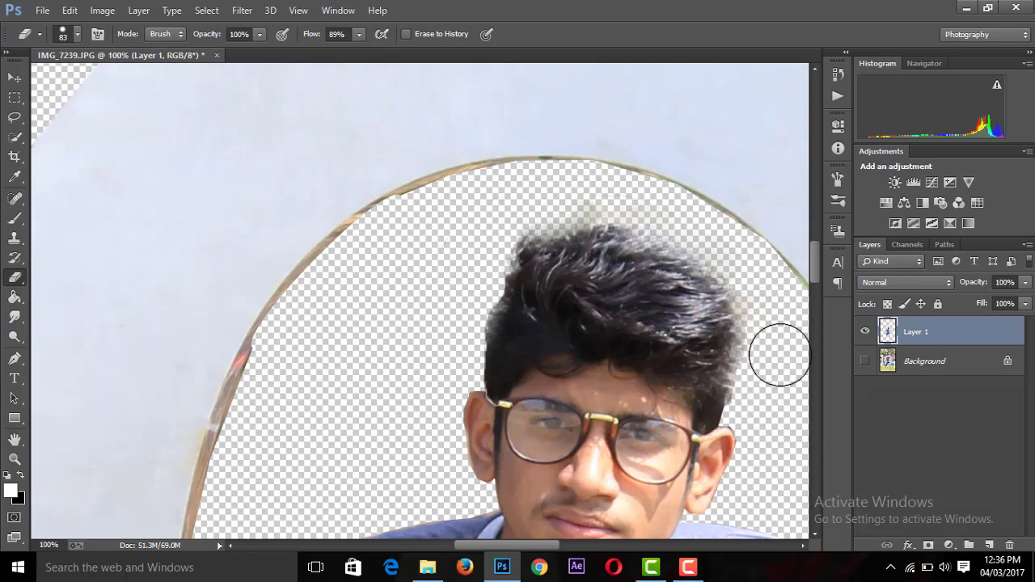
key(ctrl+minus)
key(ctrl+minus)
key(ctrl+minus)
key(ctrl+minus)
key(ctrl+minus)
key(ctrl+minus)
key(ctrl+minus)
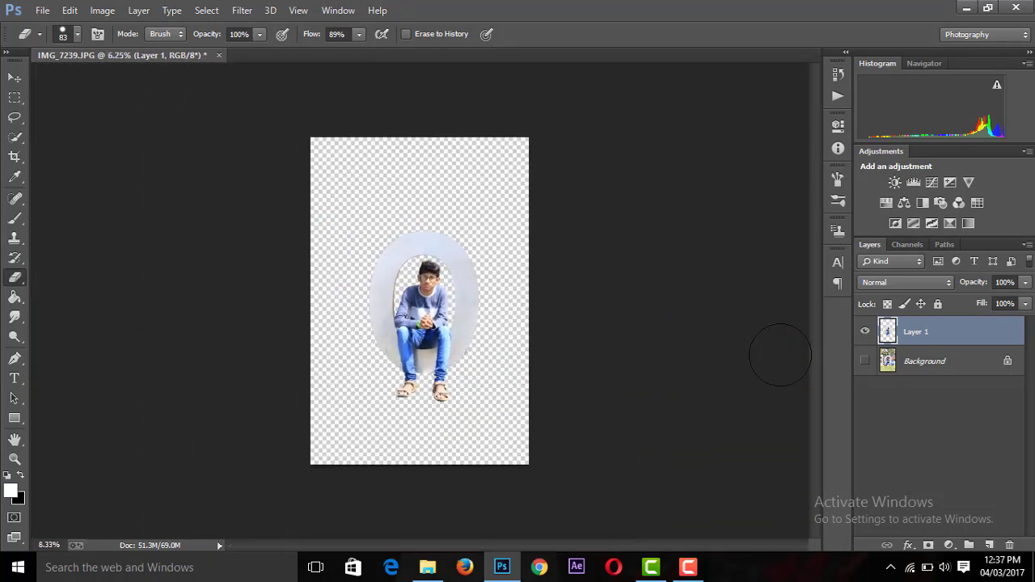
Drag the rock image into the boy document and move its layer behind the boy
key(ctrl+plus)
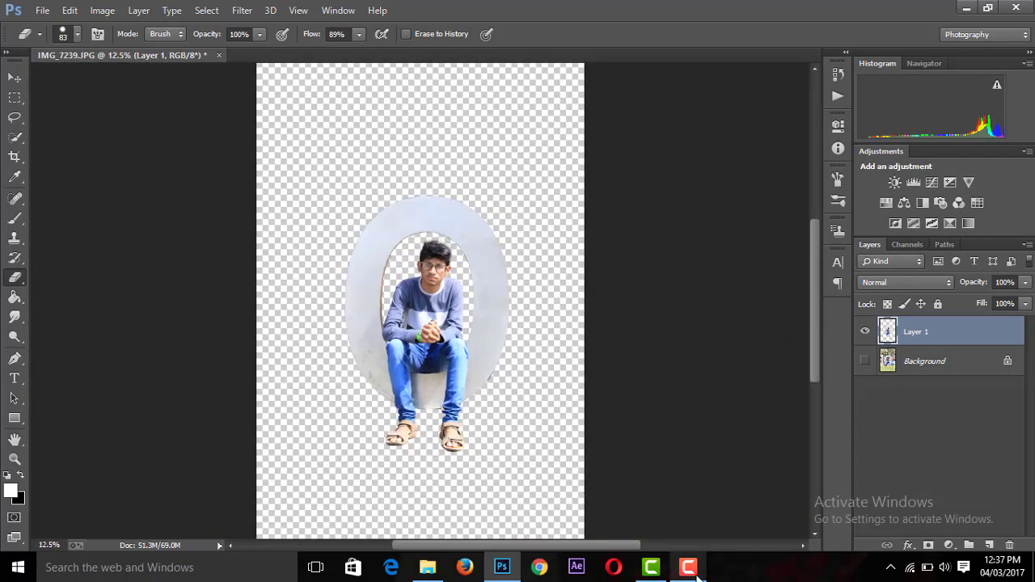
click(687, 566)
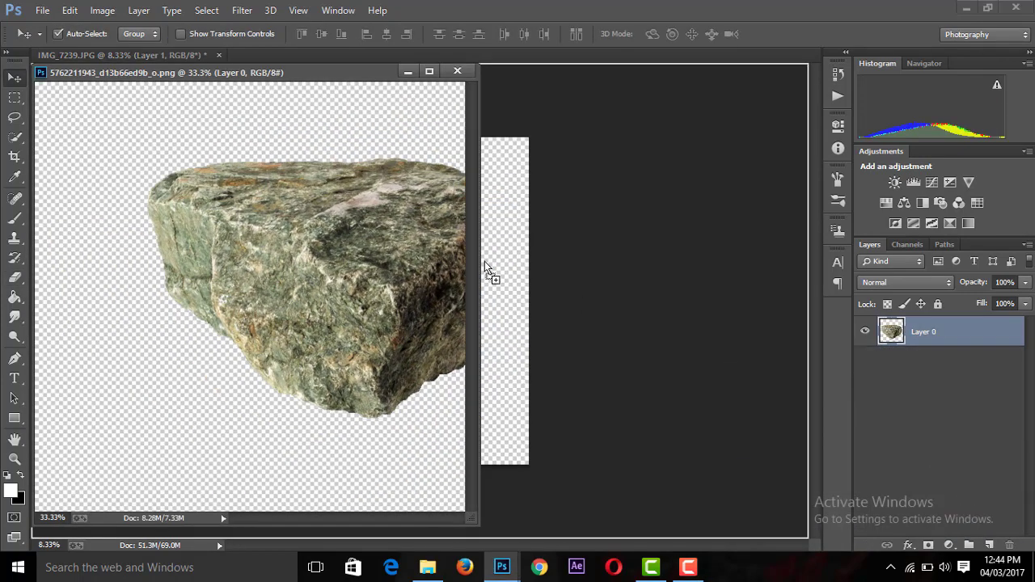
drag(485, 260, 440, 384)
click(456, 71)
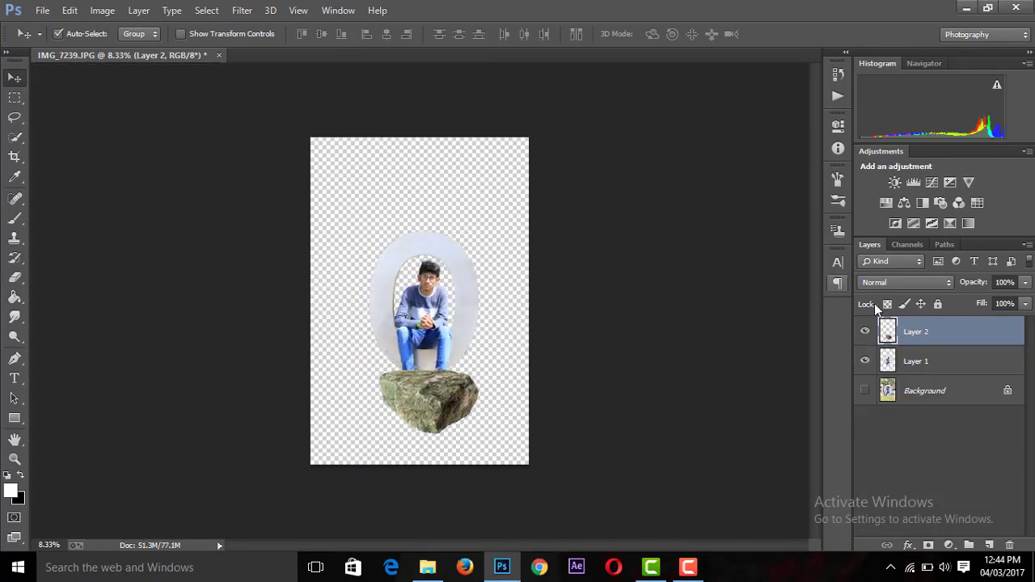
drag(916, 331, 916, 370)
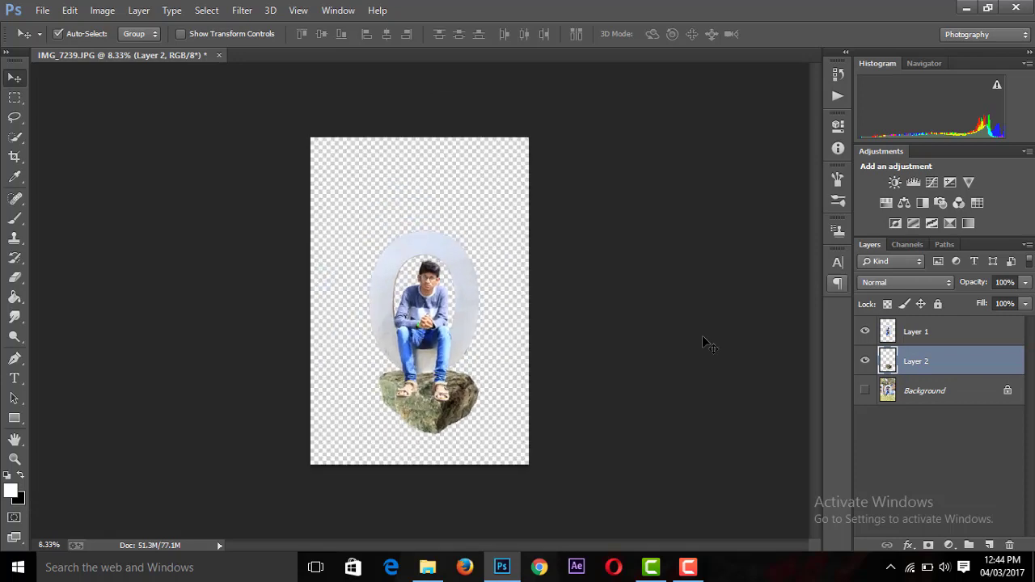
Enlarge and reposition the rock so it sits beneath the seated boy
key(ctrl+t)
drag(354, 447, 251, 535)
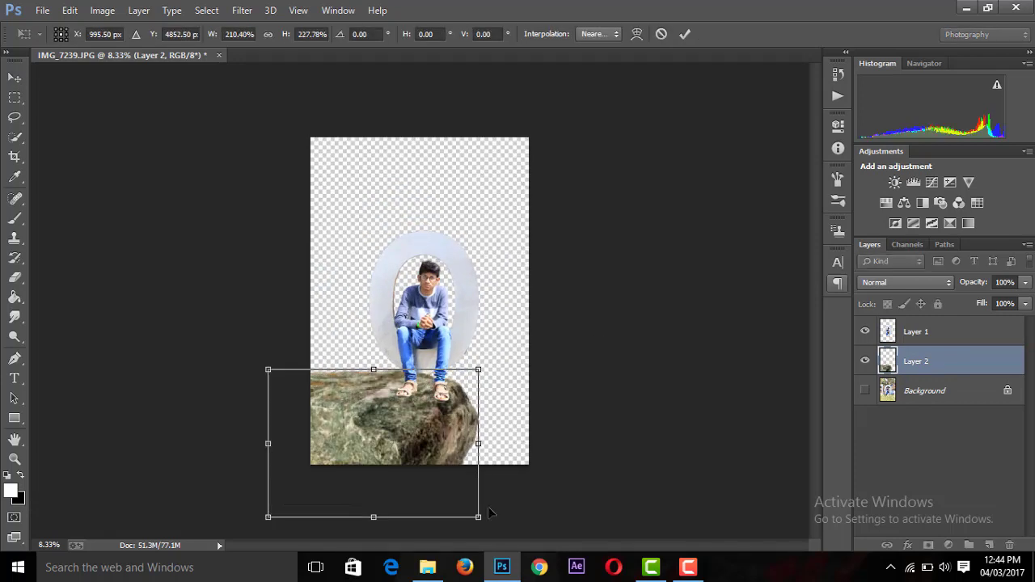
key(ctrl+minus)
mouse_move(466, 465)
mouse_down()
mouse_move(509, 480)
mouse_move(508, 493)
mouse_up()
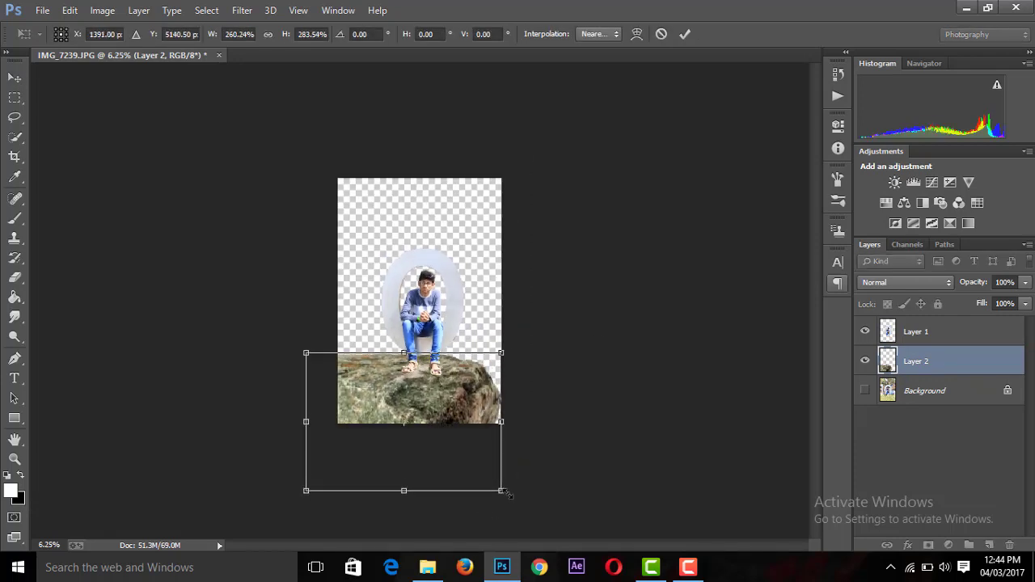
drag(482, 423, 493, 424)
click(684, 34)
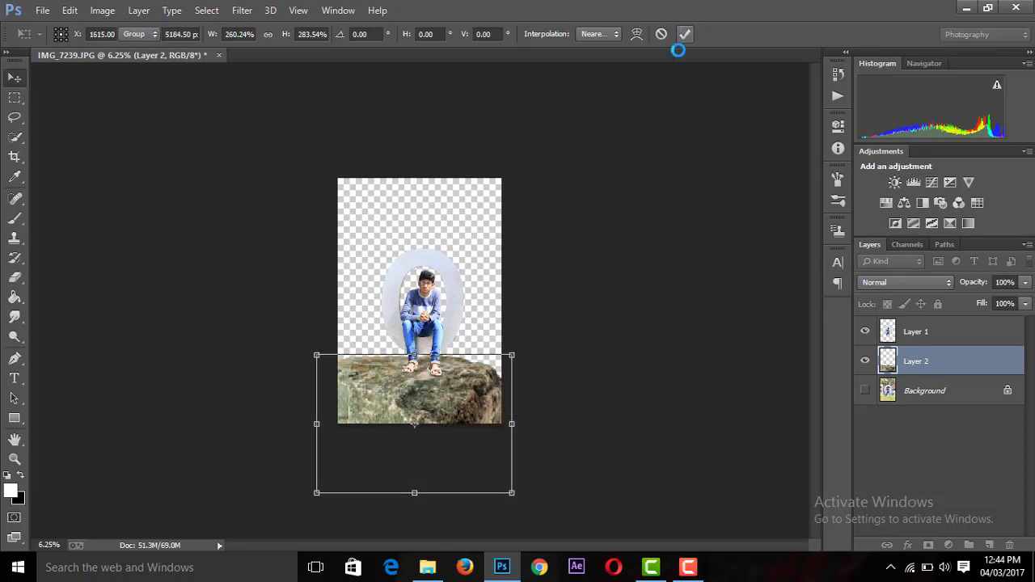
Stretch the rock to about 105% height so its top meets the boy's feet
key(ctrl+minus)
key(ctrl+plus)
key(ctrl+plus)
key(ctrl+plus)
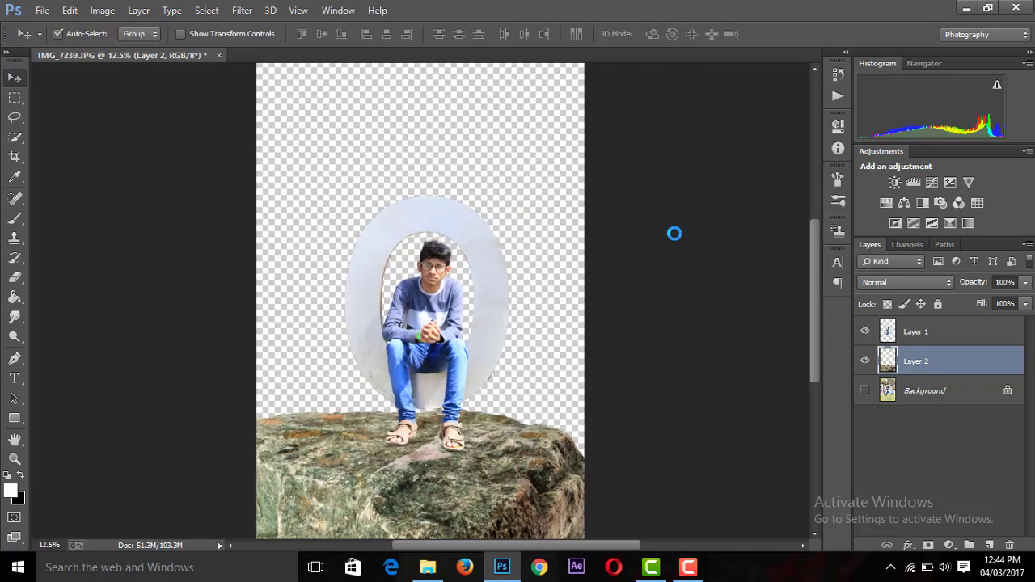
key(ctrl+t)
drag(411, 407, 411, 394)
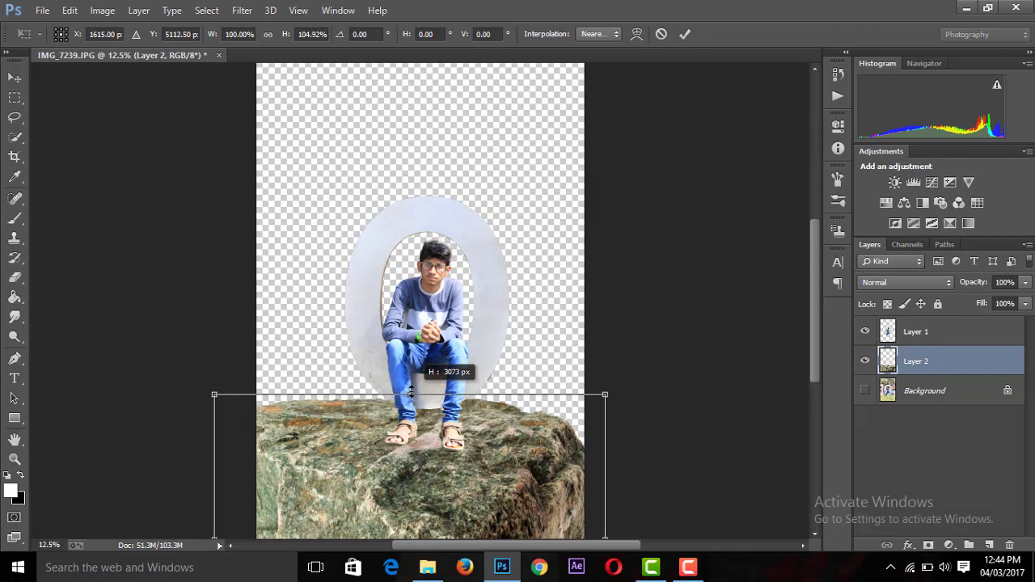
click(684, 33)
key(ctrl+minus)
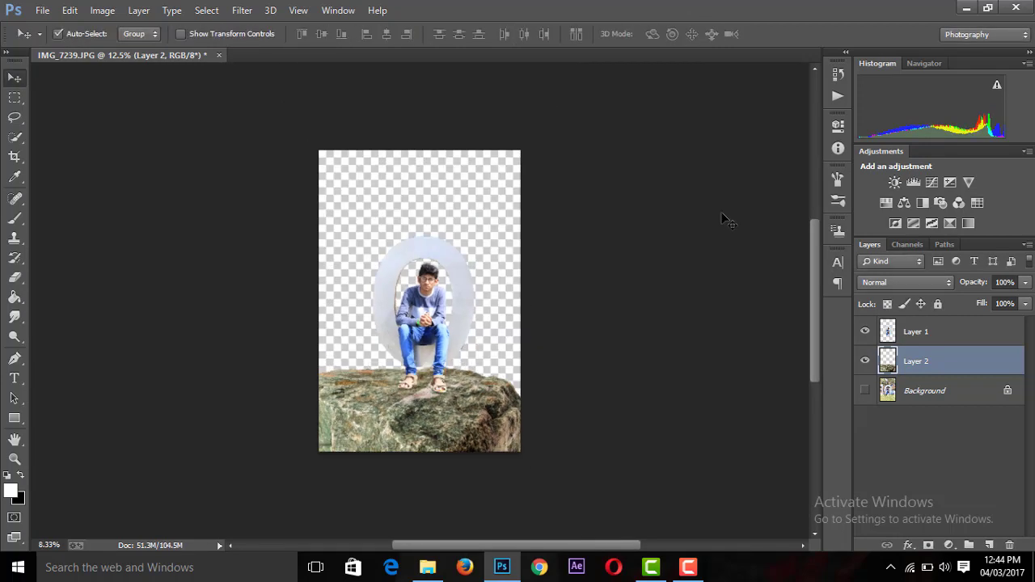
key(ctrl+minus)
key(ctrl+plus)
key(ctrl+plus)
key(ctrl+minus)
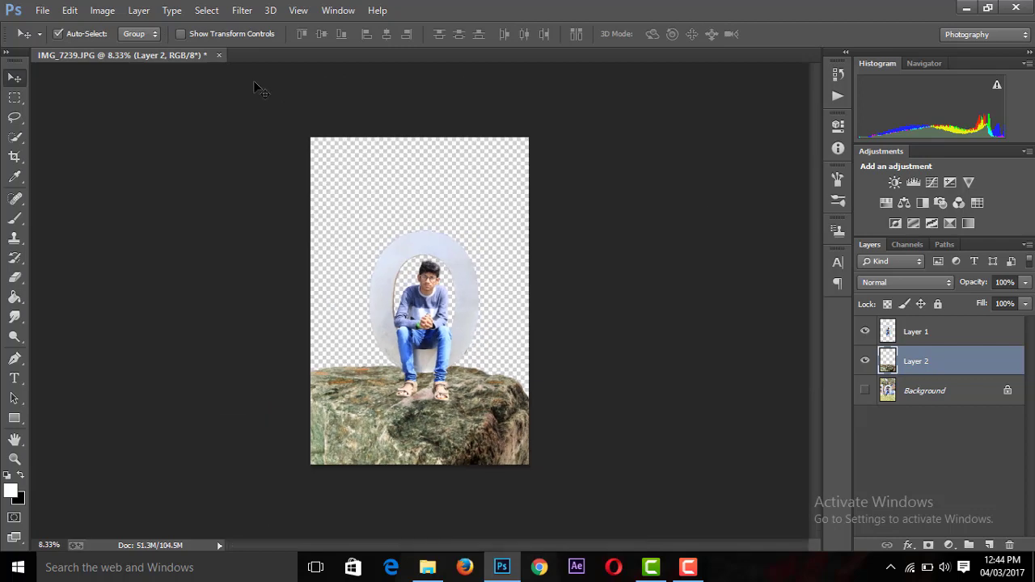
Close the separate mountain file and place mountain-png-36225 embedded, stretched slightly taller
click(684, 568)
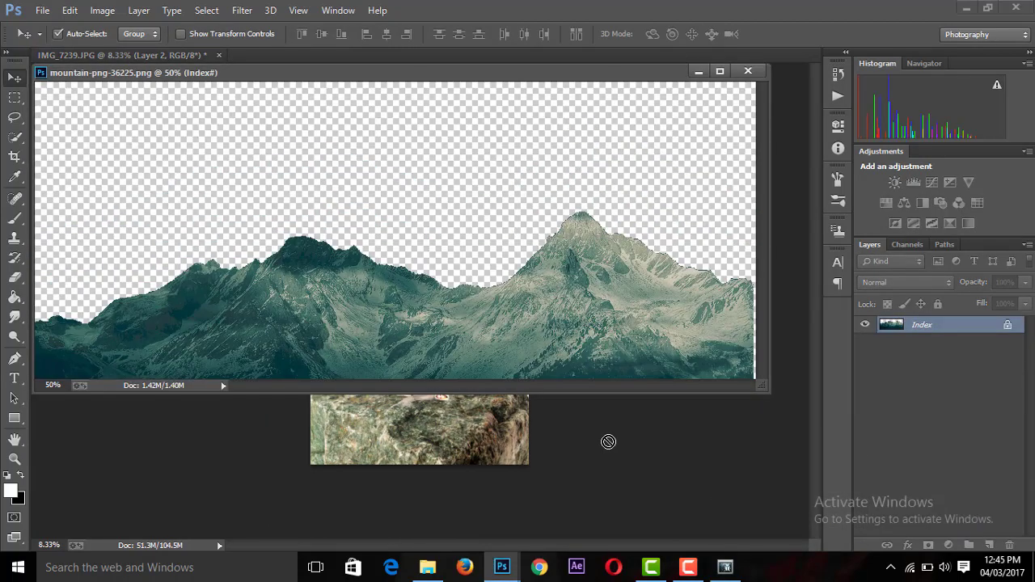
drag(491, 426, 659, 251)
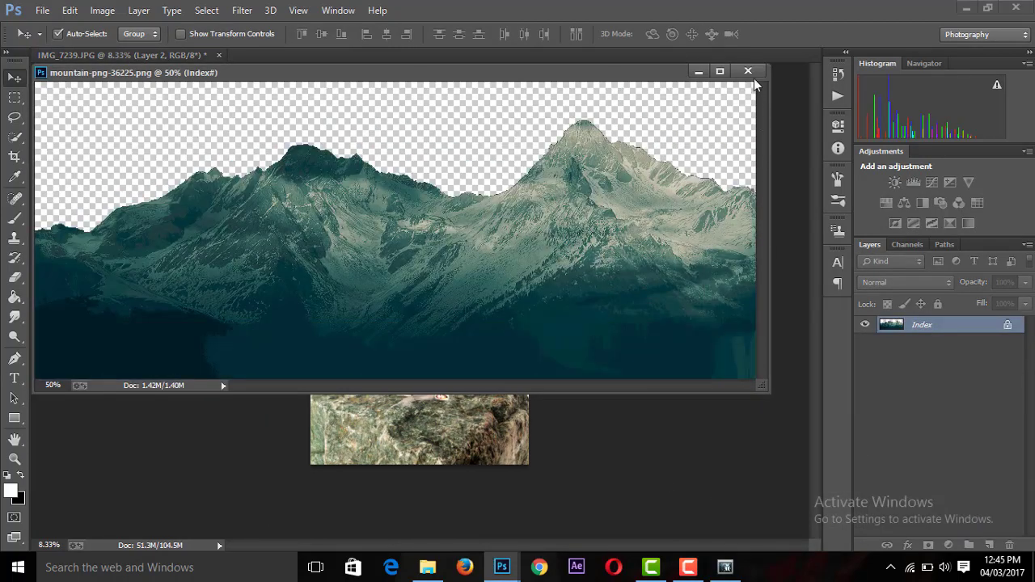
click(748, 71)
click(42, 9)
click(119, 225)
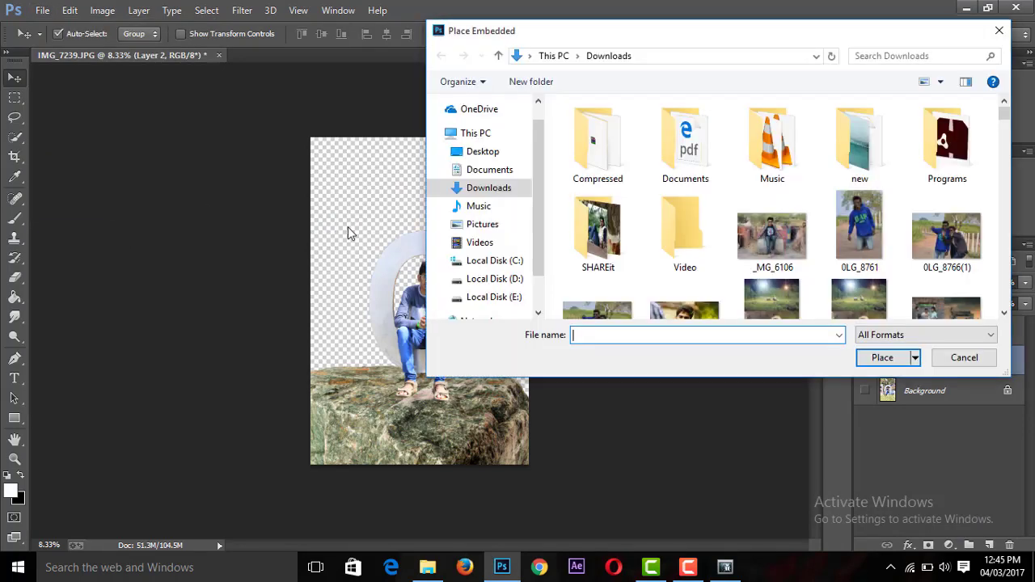
drag(526, 346, 528, 385)
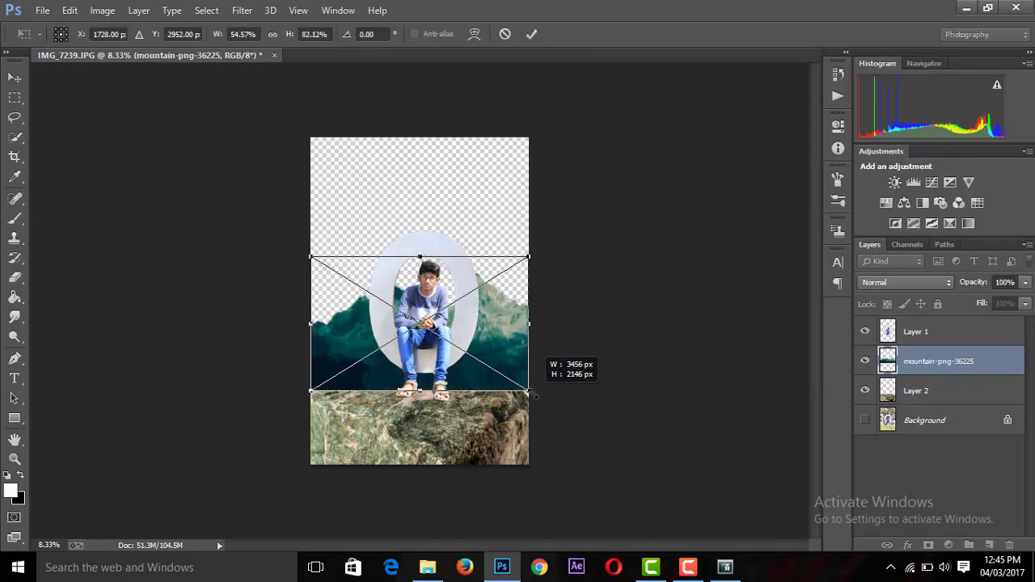
click(532, 34)
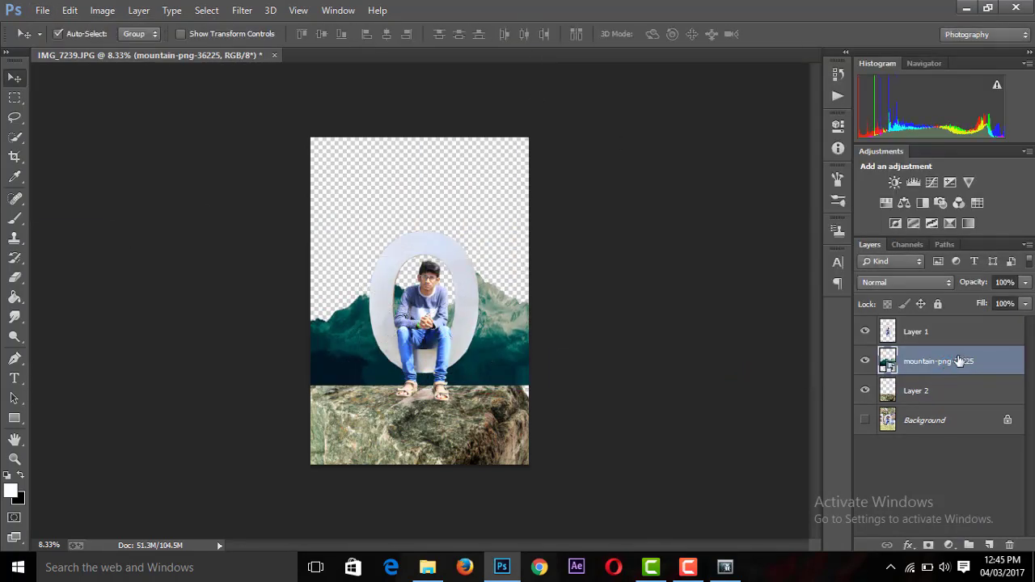
Move the mountain layer beneath the rock and enlarge it behind the letter O
drag(954, 361, 953, 392)
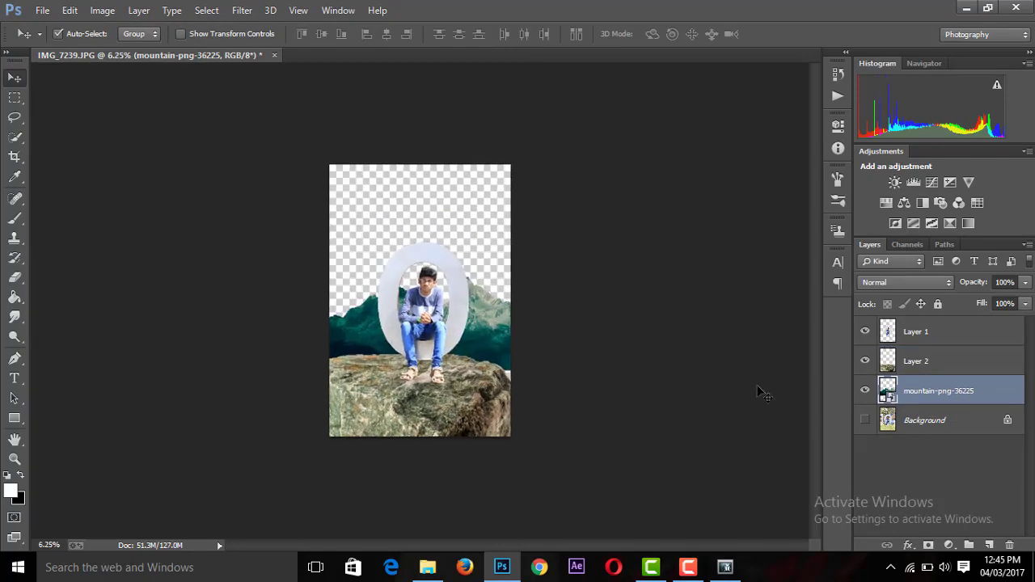
key(ctrl+t)
drag(528, 386, 550, 400)
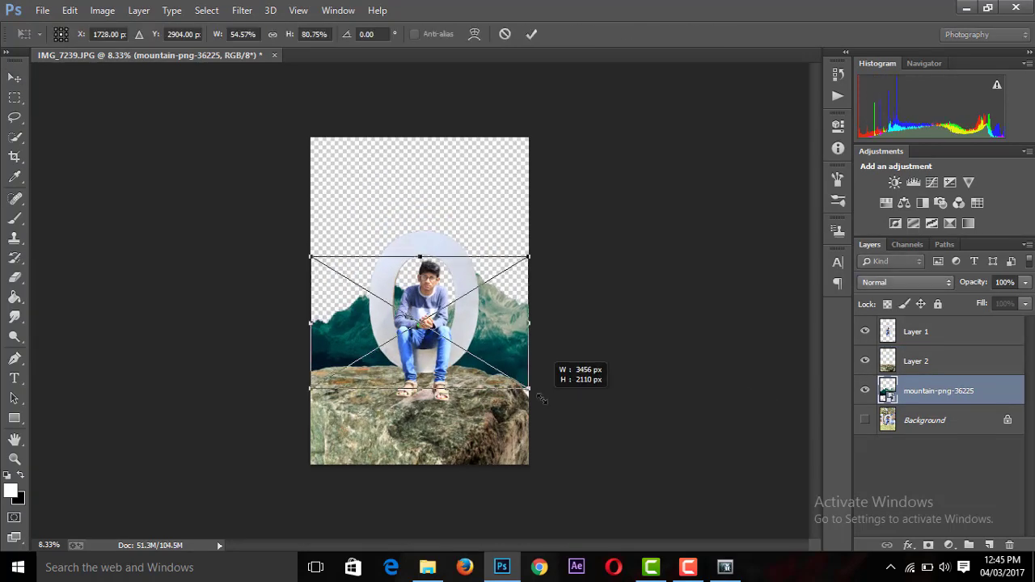
drag(311, 258, 289, 250)
click(532, 34)
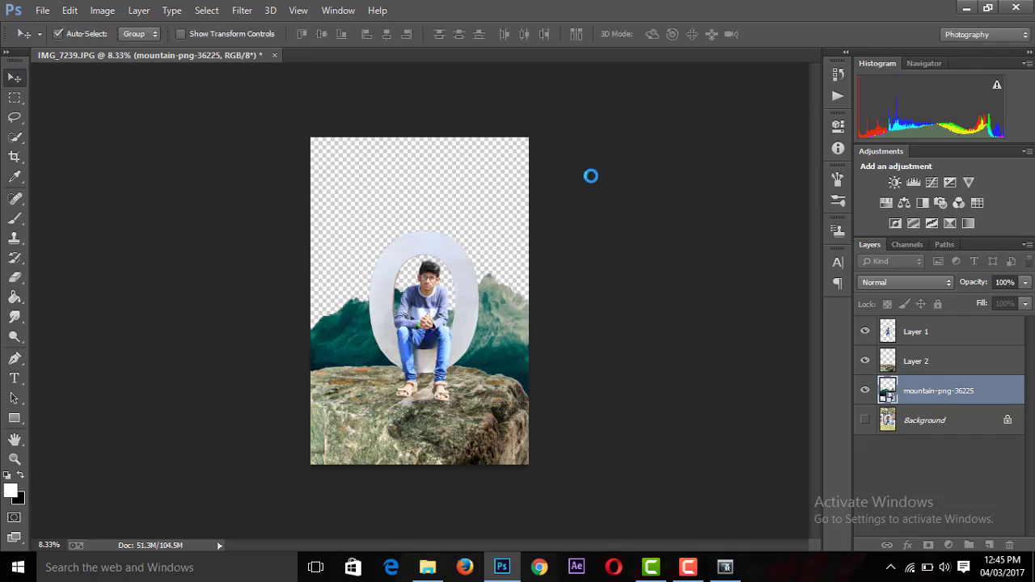
Add a Brightness/Contrast adjustment layer above the mountains with Brightness 31
click(138, 9)
mouse_move(126, 48)
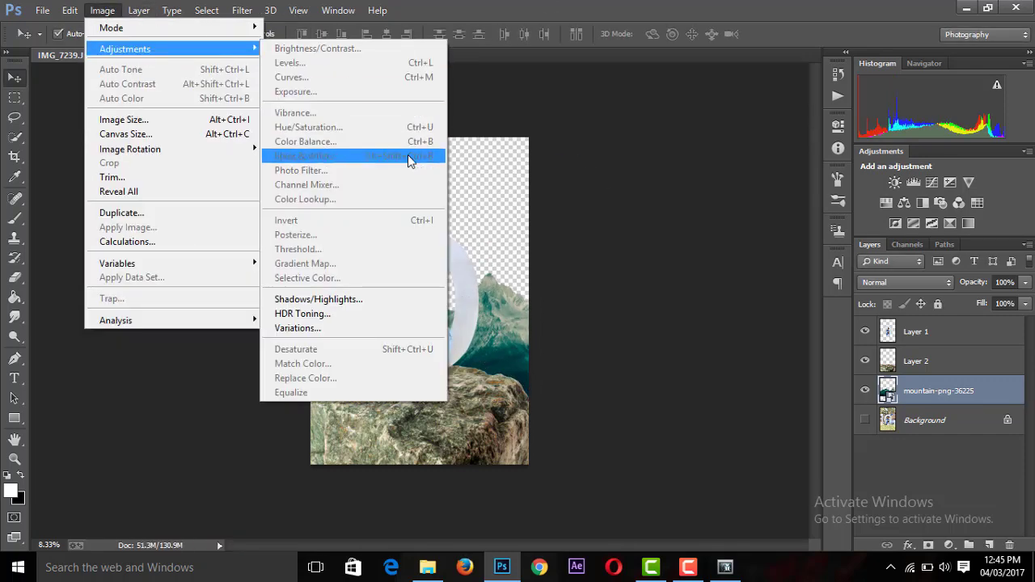
click(848, 340)
click(949, 545)
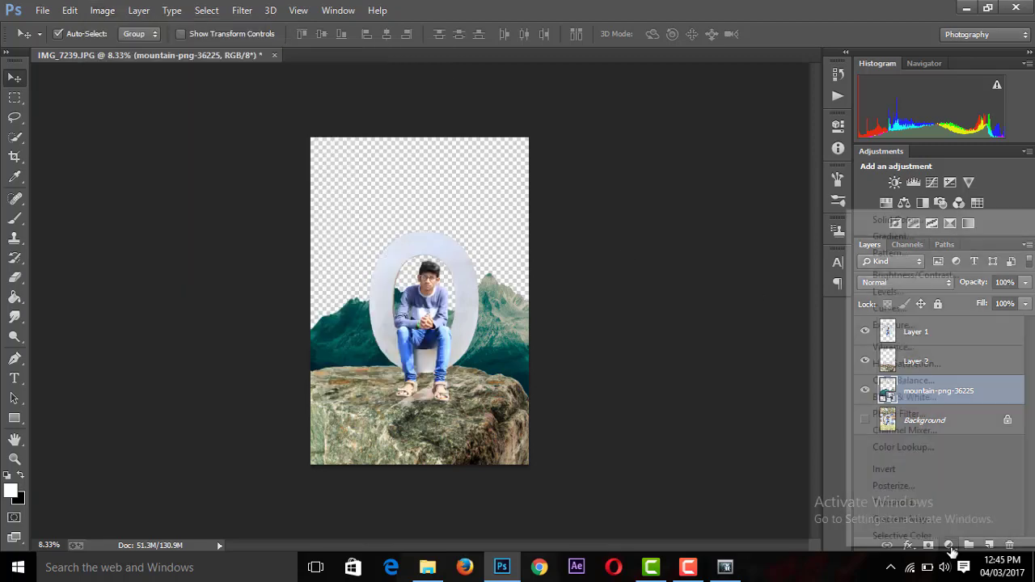
click(908, 272)
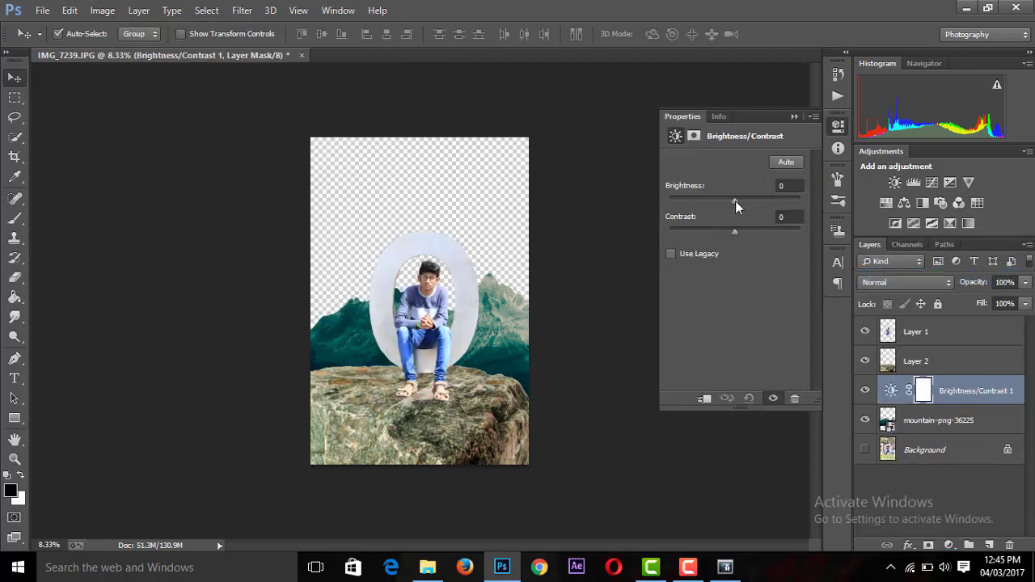
drag(734, 200, 748, 202)
click(793, 117)
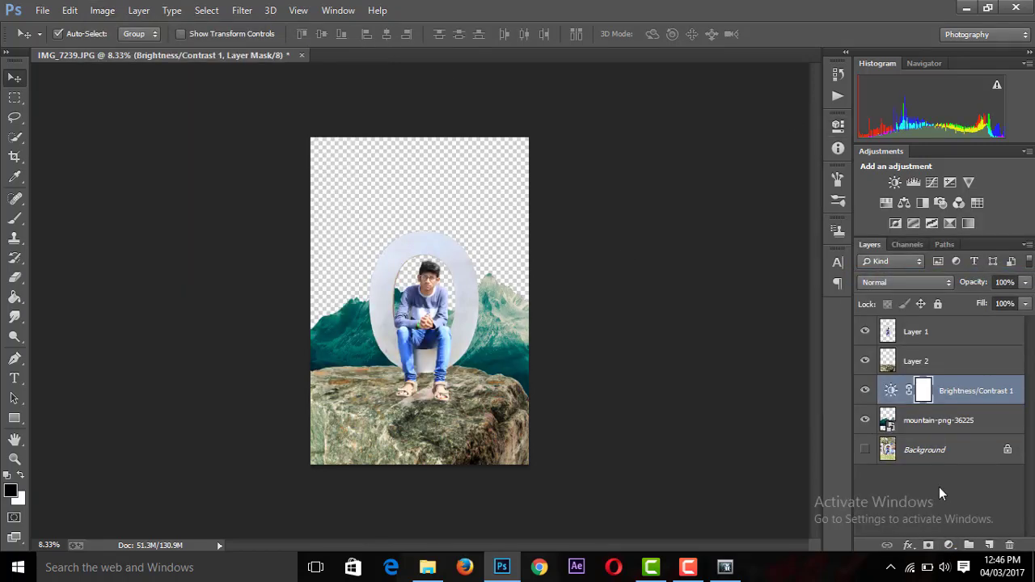
Toggle the brightness layer's visibility to compare the mountains with and without it
click(865, 391)
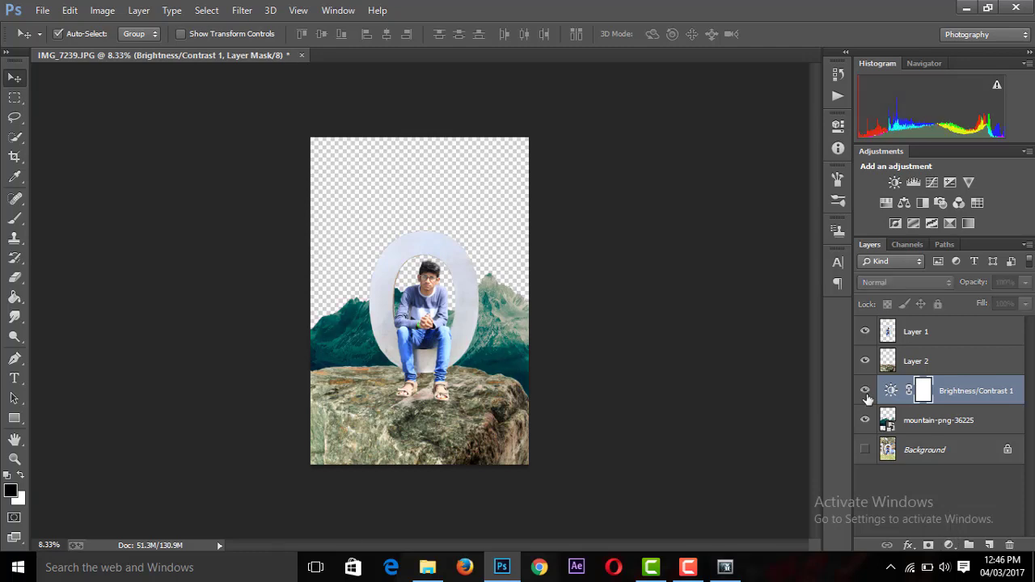
click(865, 390)
click(865, 391)
click(944, 422)
click(863, 390)
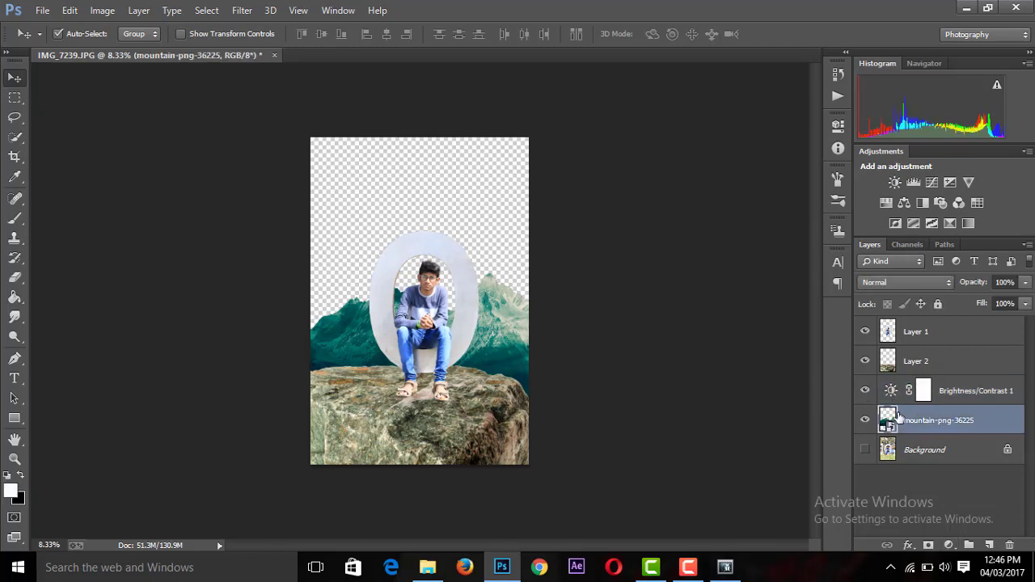
click(949, 548)
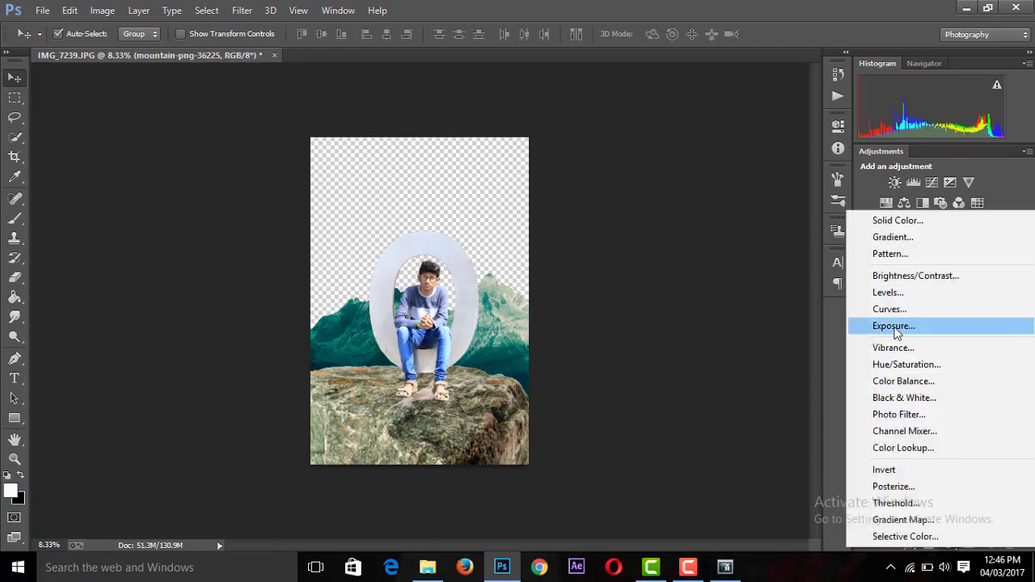
Try a Color Balance layer, then delete it along with the Brightness/Contrast layer
click(918, 381)
mouse_move(713, 199)
mouse_down()
mouse_move(733, 226)
mouse_move(708, 225)
mouse_move(702, 252)
mouse_up()
drag(938, 420, 1011, 545)
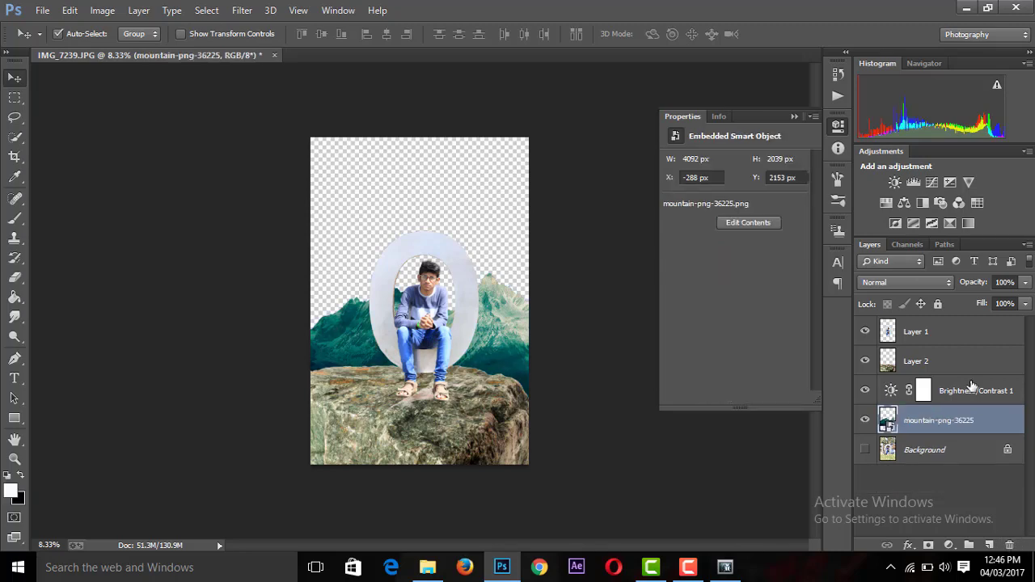
drag(922, 391, 1010, 545)
Add a Hue/Saturation layer with Hue -106, Saturation -91 and Lightness +14
click(948, 545)
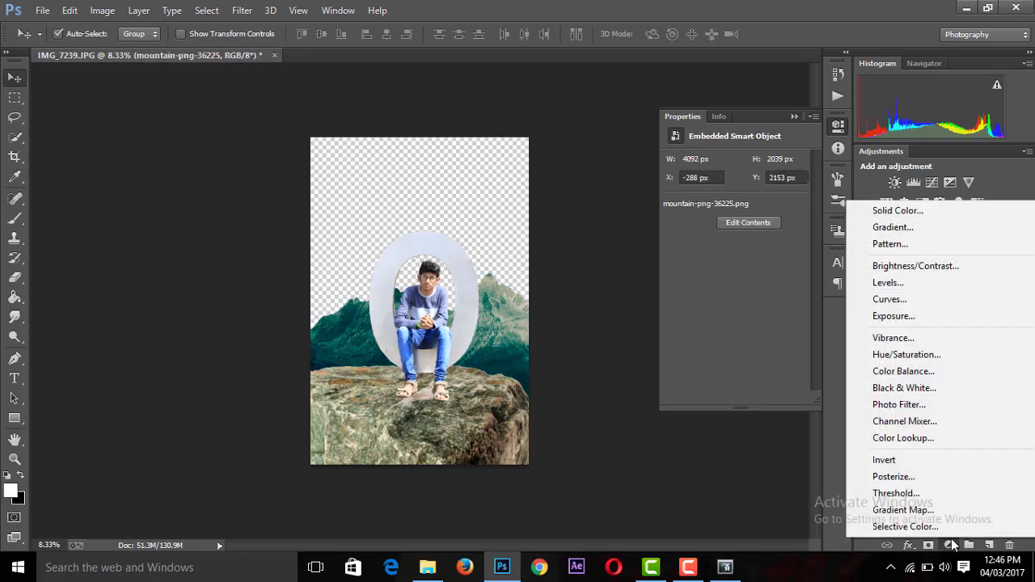
click(906, 354)
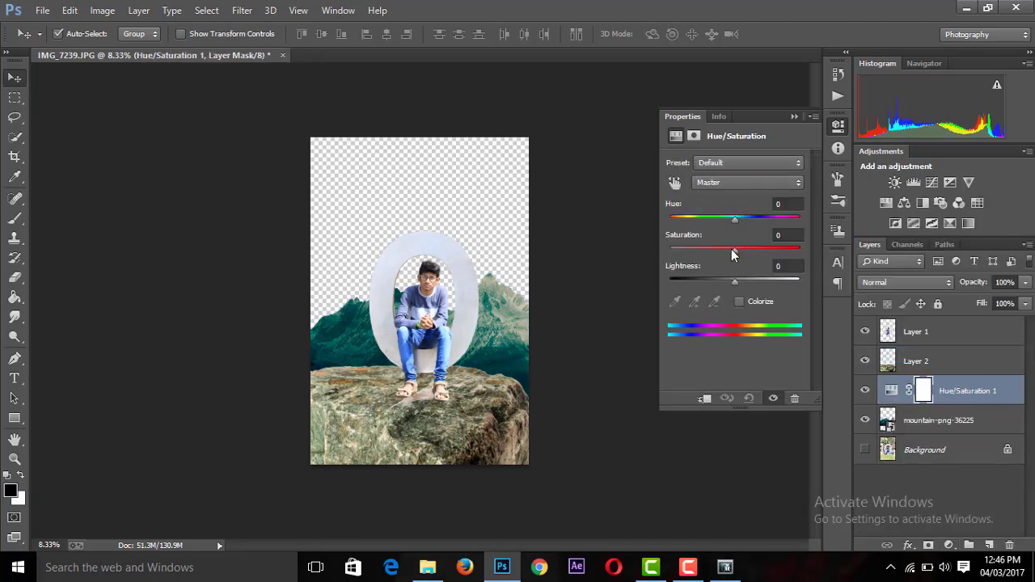
drag(729, 281, 737, 281)
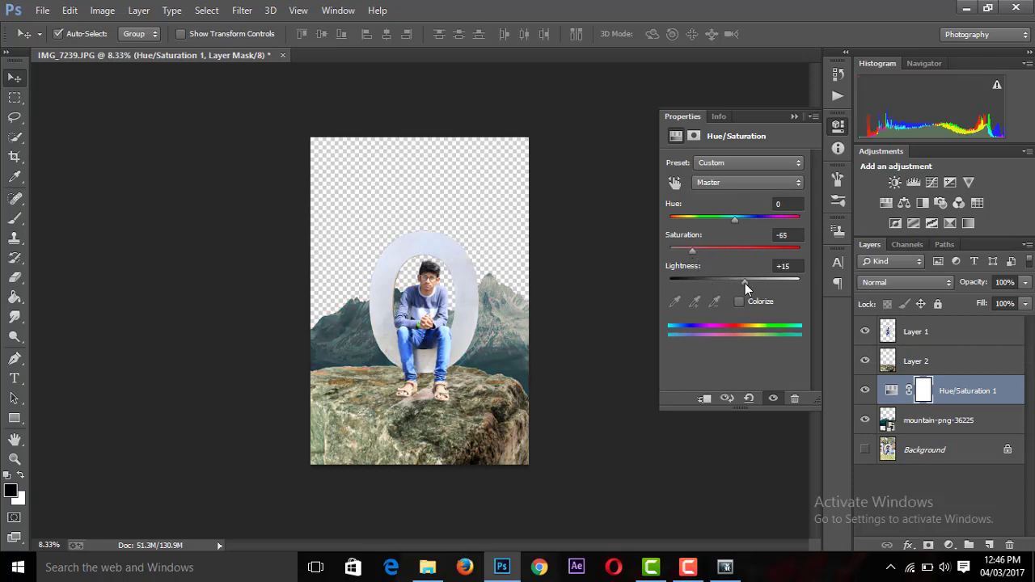
mouse_move(731, 217)
mouse_down()
mouse_move(695, 222)
mouse_move(775, 227)
mouse_move(676, 231)
mouse_up()
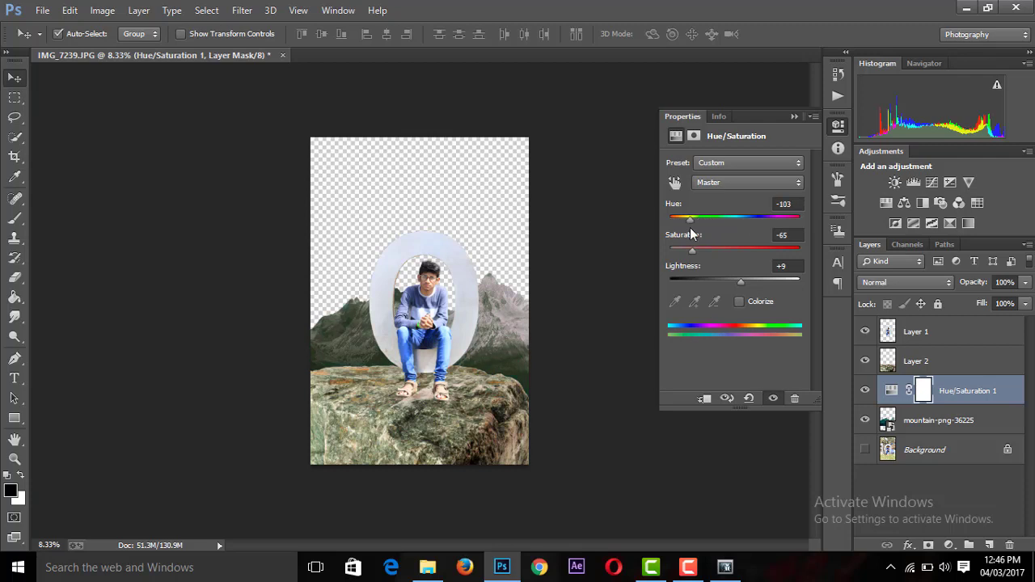
drag(743, 249, 676, 251)
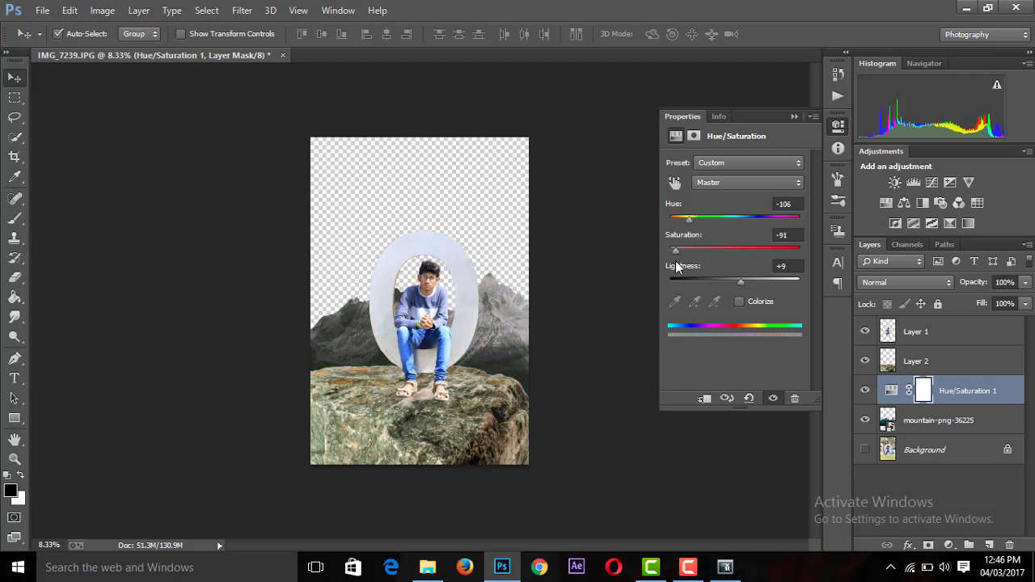
mouse_move(741, 282)
mouse_down()
mouse_move(759, 280)
mouse_move(743, 280)
mouse_up()
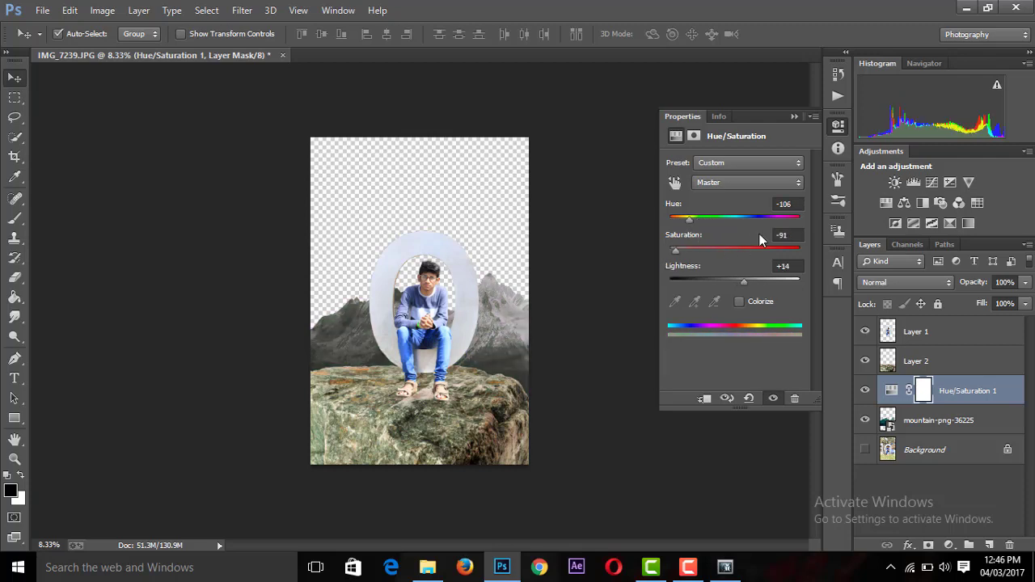
click(794, 117)
Dismiss the Firefox crash report and close the sky image without saving
click(241, 10)
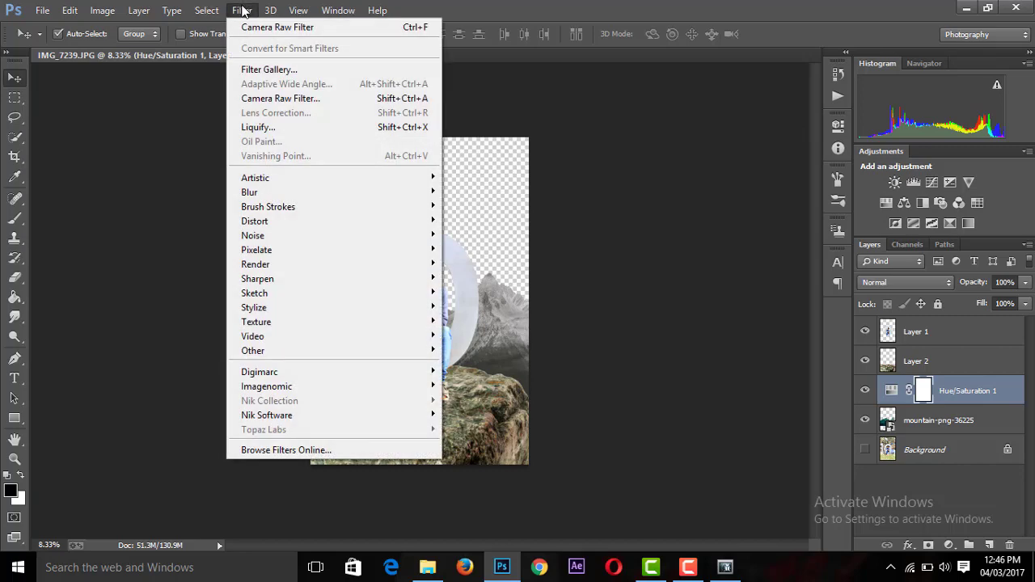
click(601, 176)
click(724, 566)
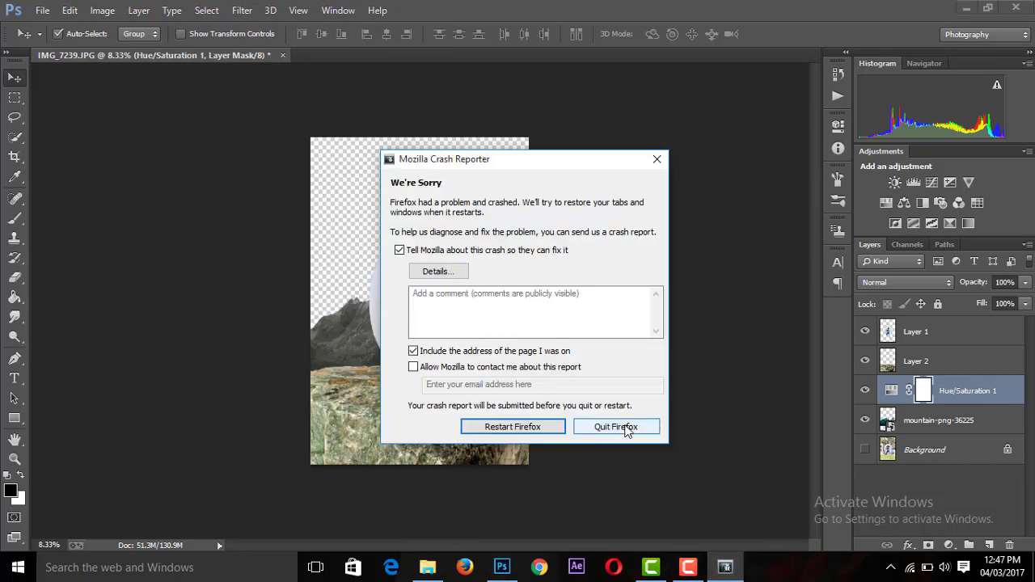
click(628, 425)
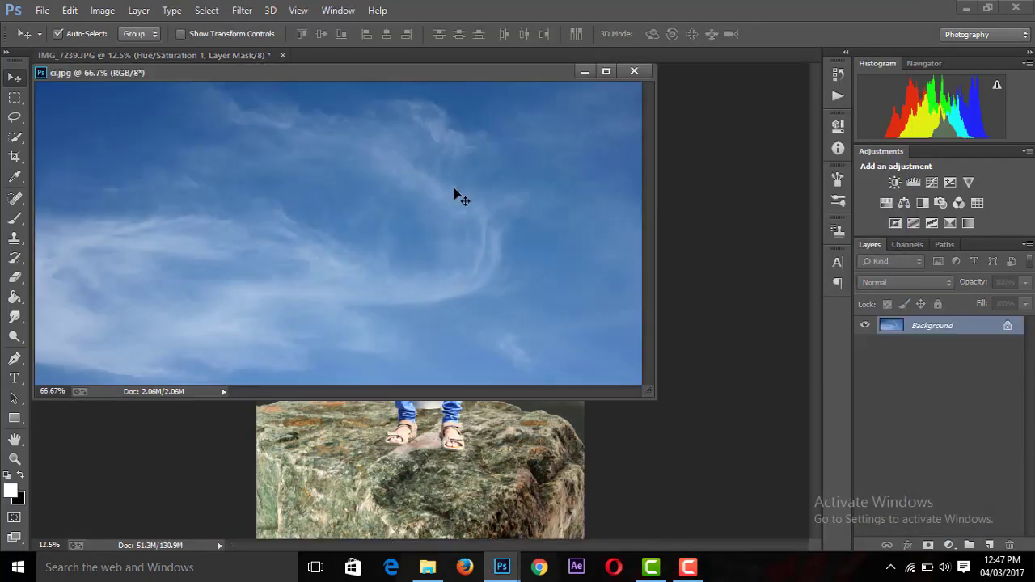
click(539, 226)
Scale the sky layer to fill the canvas and move it beneath the mountains
key(ctrl+minus)
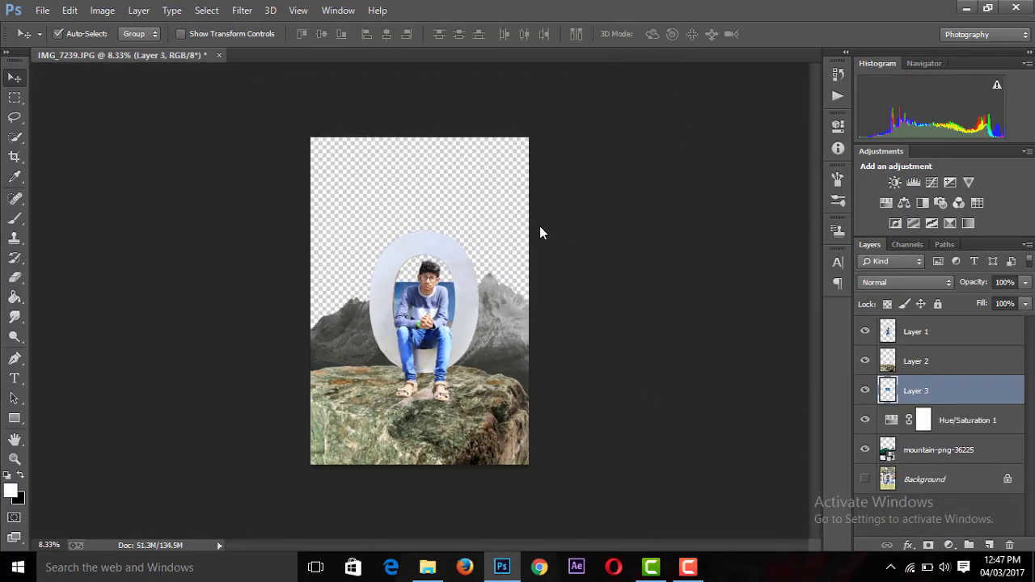
key(ctrl+t)
drag(380, 317, 281, 337)
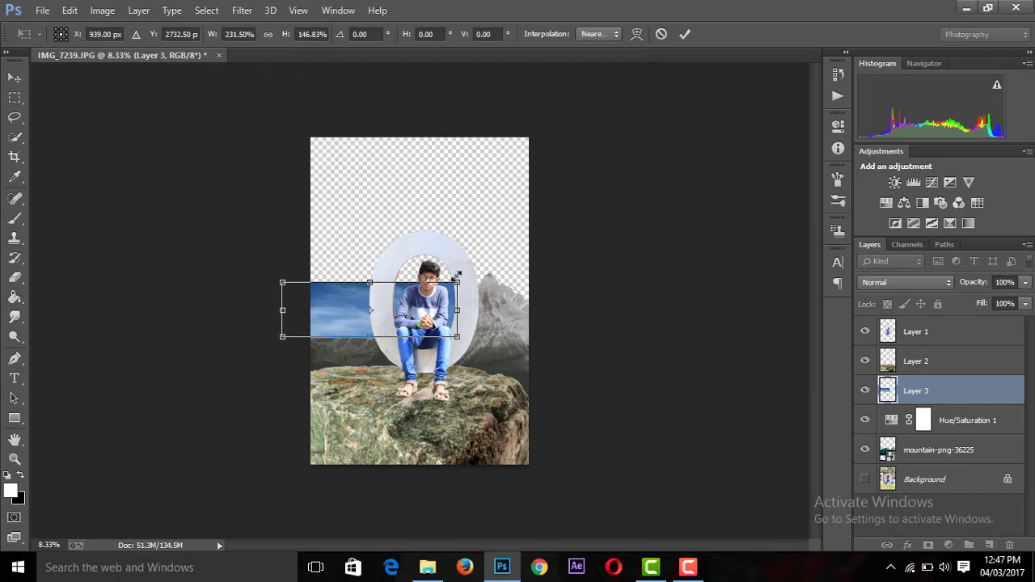
drag(457, 283, 594, 74)
drag(594, 312, 637, 334)
click(684, 33)
drag(951, 396, 947, 462)
Merge Hue/Saturation 1 into the mountain layer, then select the sky layer with it
key(ctrl+plus)
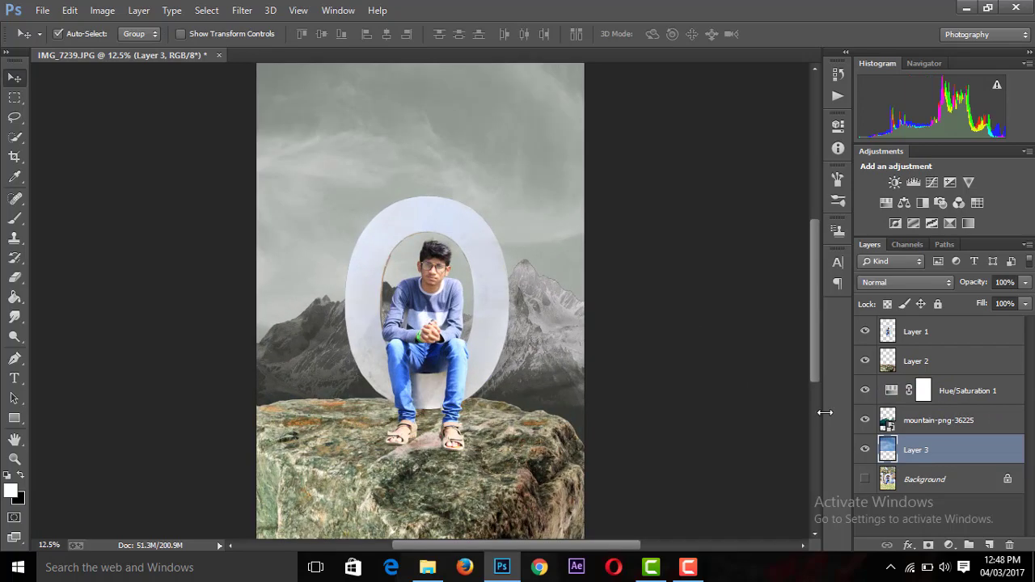
click(931, 419)
shift+click(930, 391)
right_click(930, 390)
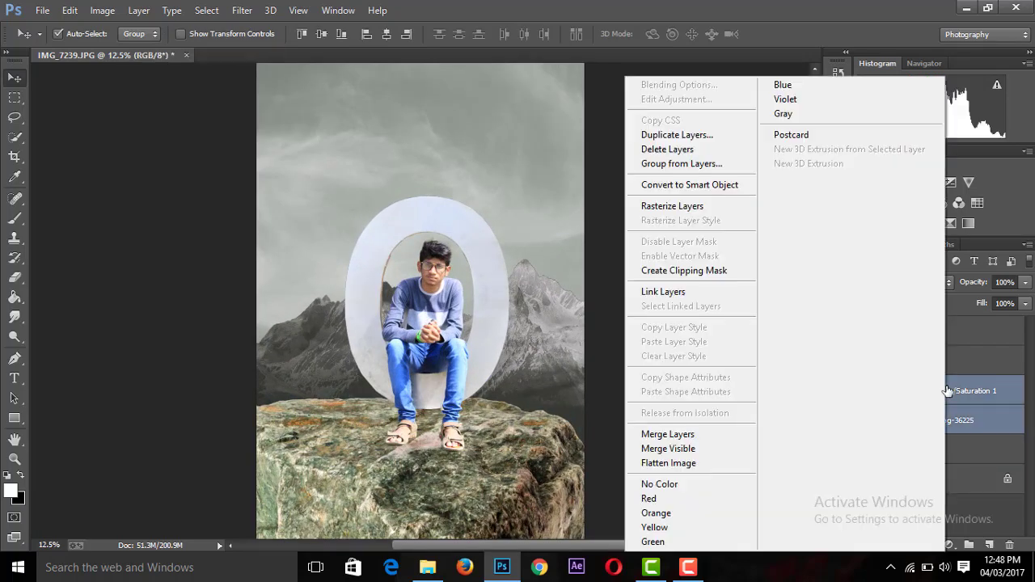
click(719, 437)
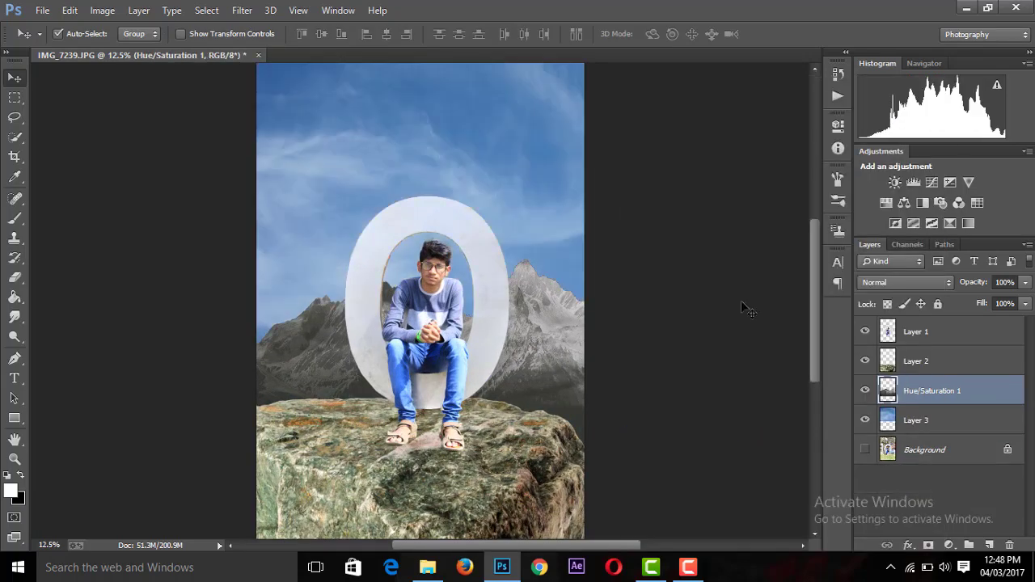
key(ctrl+minus)
key(ctrl+minus)
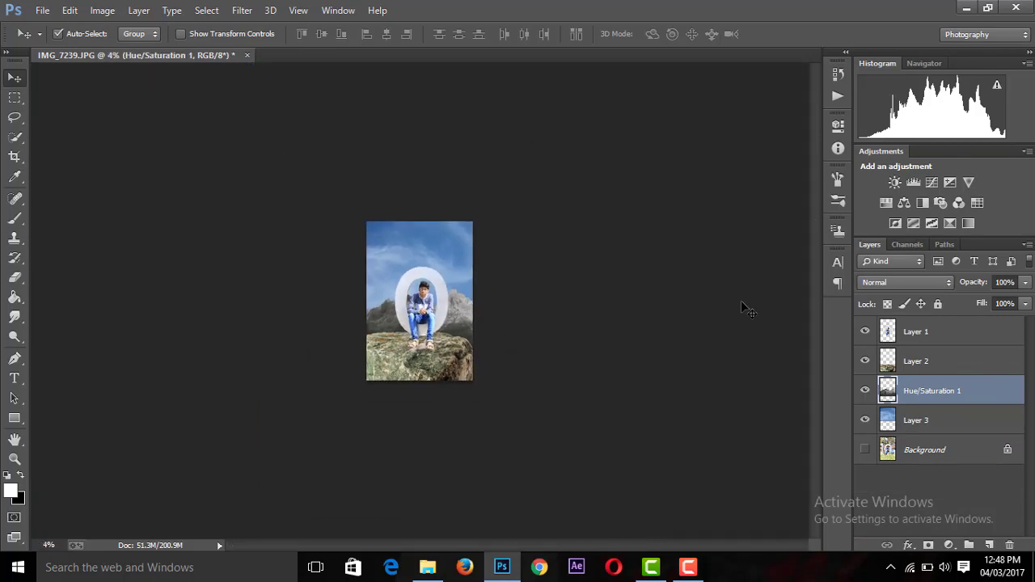
key(ctrl+plus)
shift+click(909, 422)
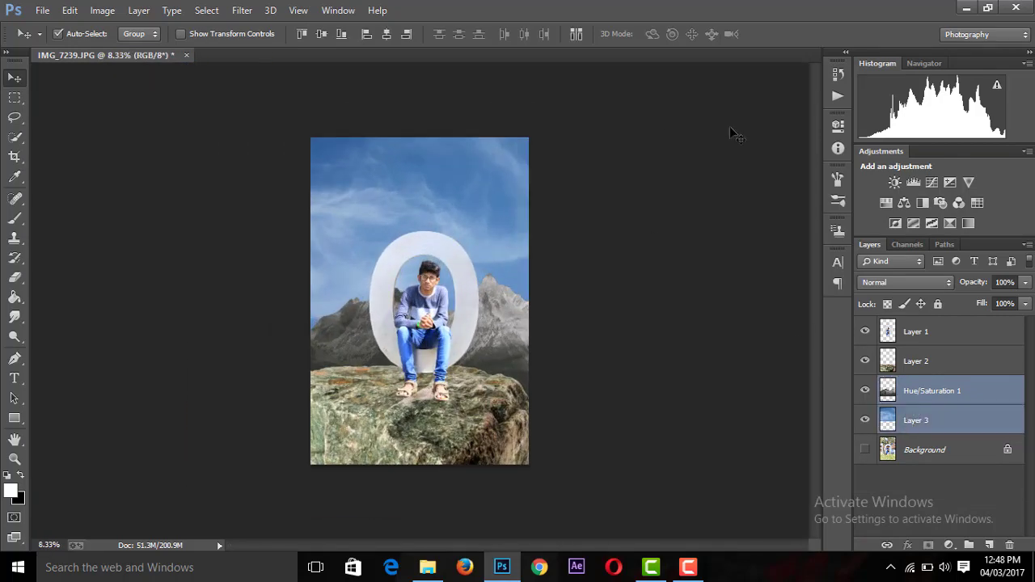
right_click(941, 381)
Merge the sky into the backdrop and apply a Gaussian Blur of about 36 px
click(668, 434)
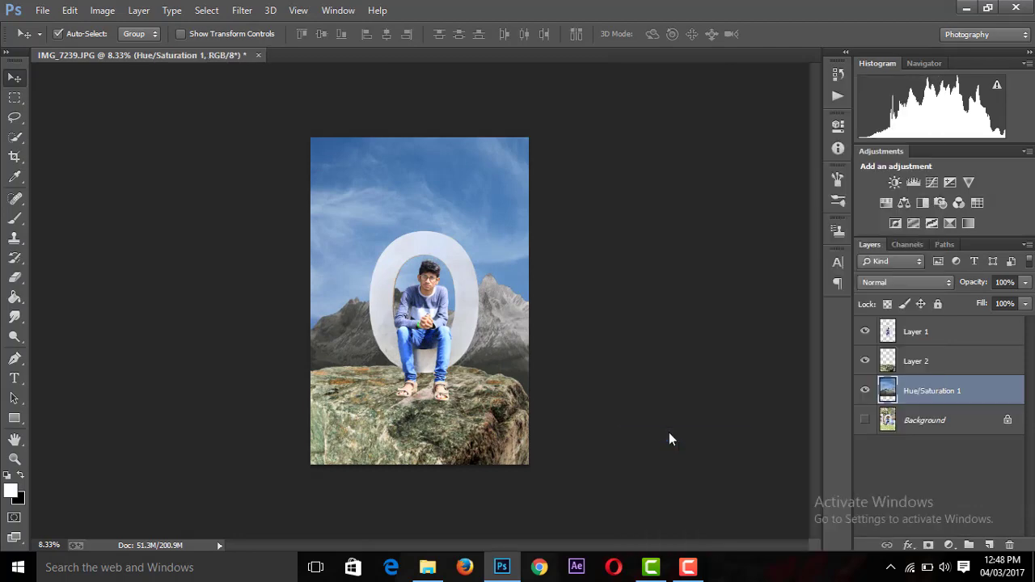
click(242, 10)
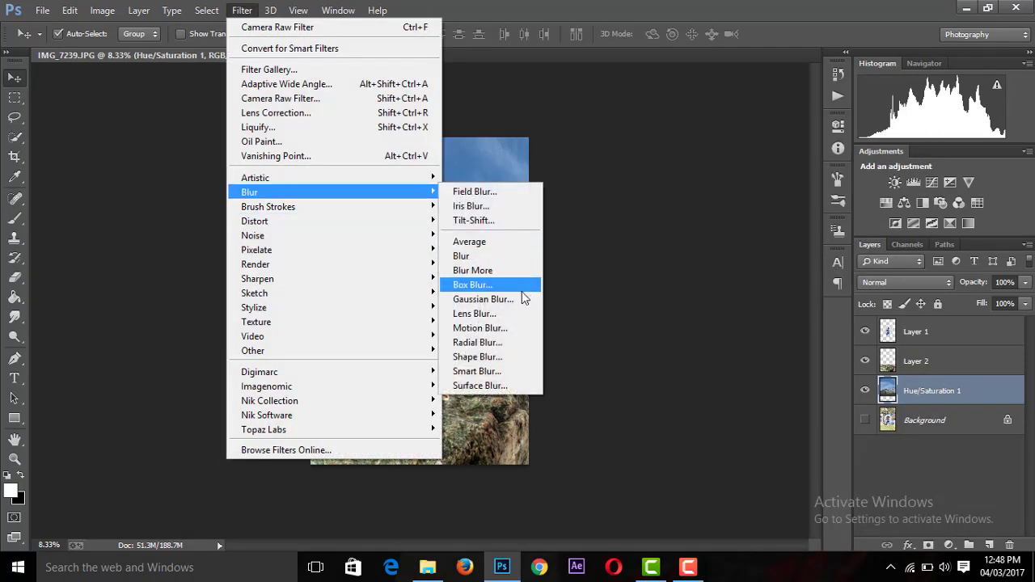
click(521, 291)
drag(839, 380, 828, 387)
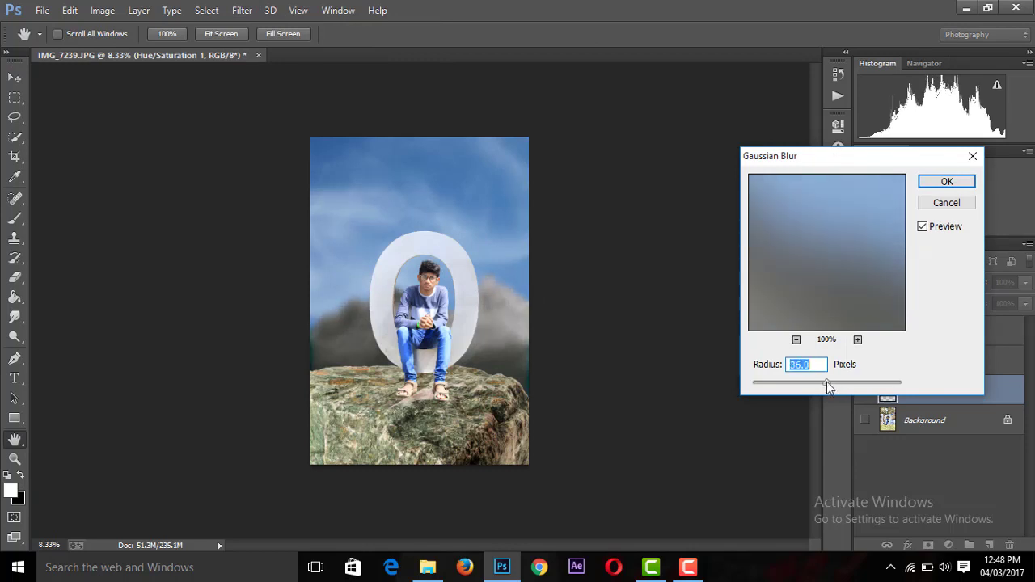
click(934, 182)
key(ctrl+minus)
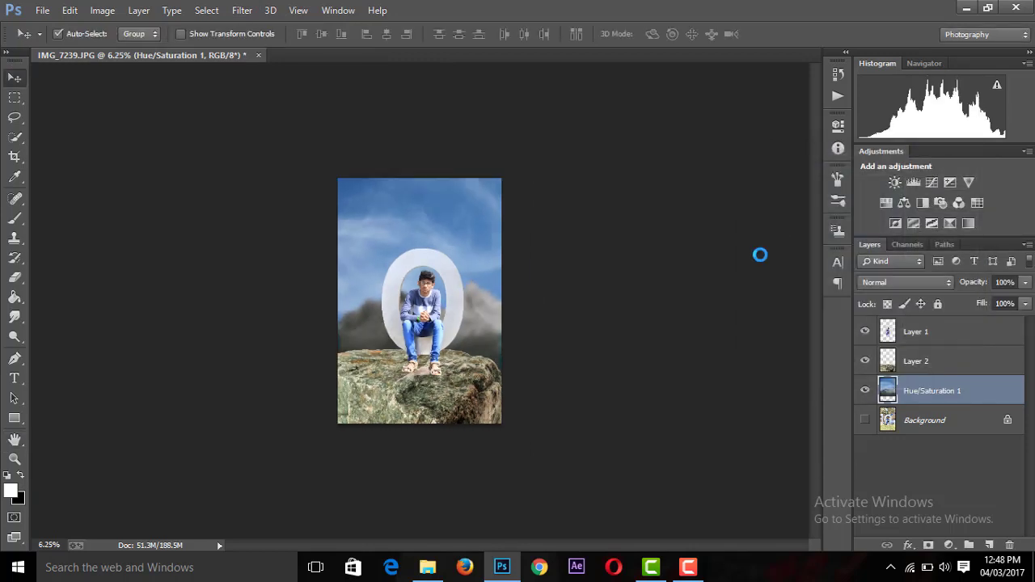
key(ctrl+minus)
key(ctrl+minus)
key(ctrl+minus)
key(ctrl+plus)
key(ctrl+plus)
key(ctrl+plus)
key(ctrl+plus)
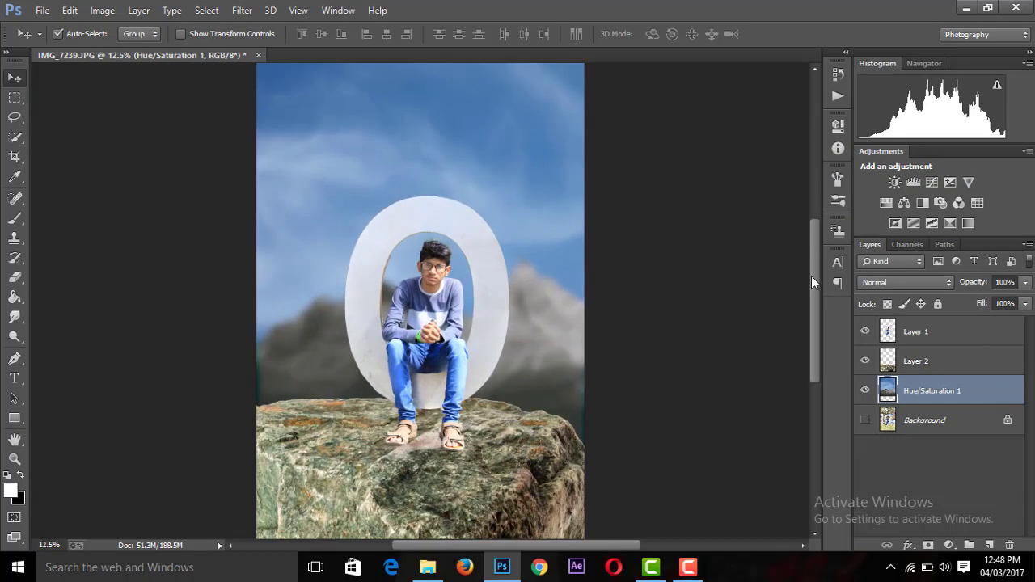
drag(813, 277, 811, 318)
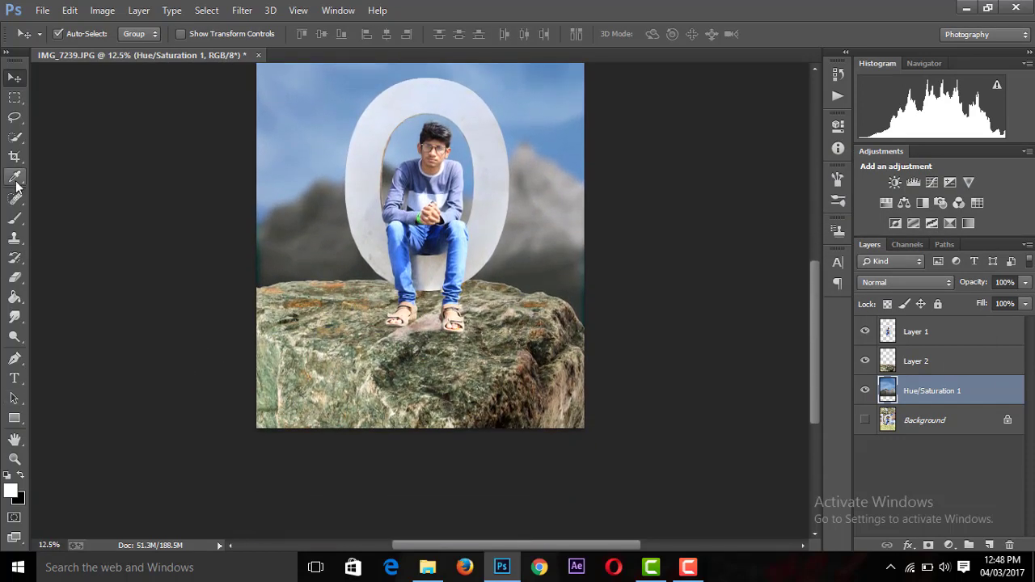
click(15, 218)
click(11, 490)
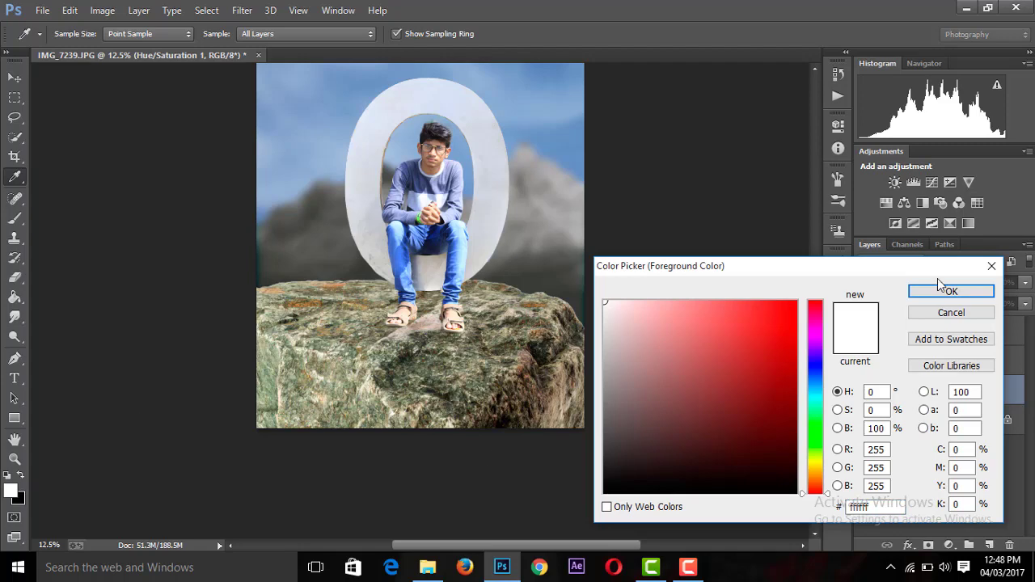
text(000000)
click(951, 291)
click(990, 545)
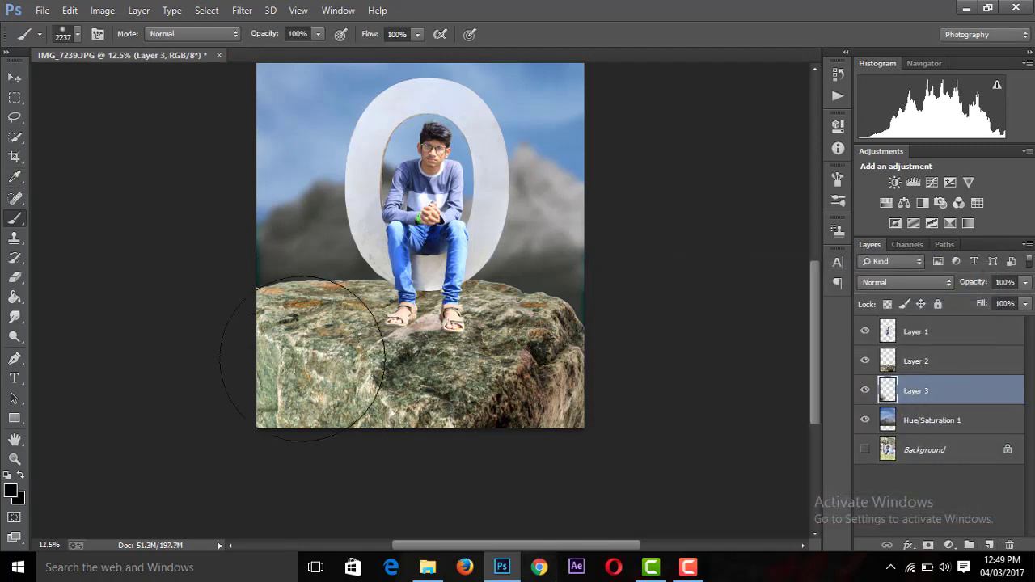
drag(909, 404, 912, 347)
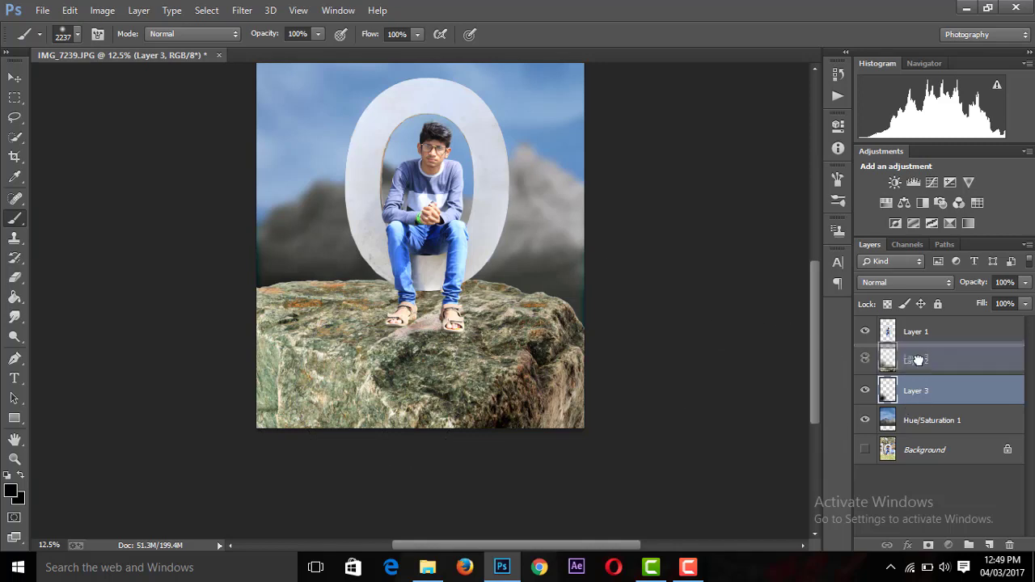
drag(292, 356, 339, 372)
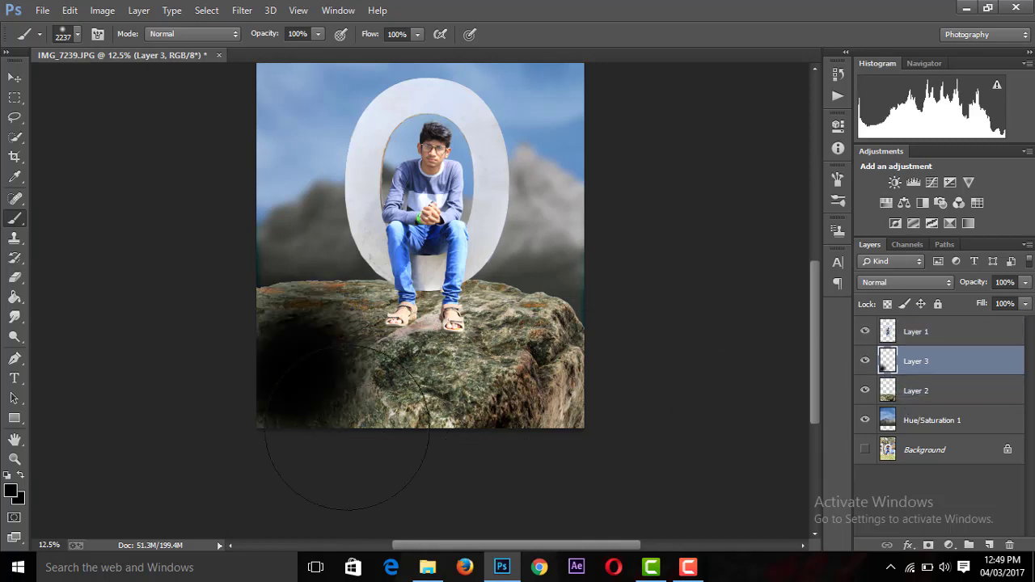
drag(347, 430, 398, 432)
click(77, 34)
drag(147, 84, 157, 77)
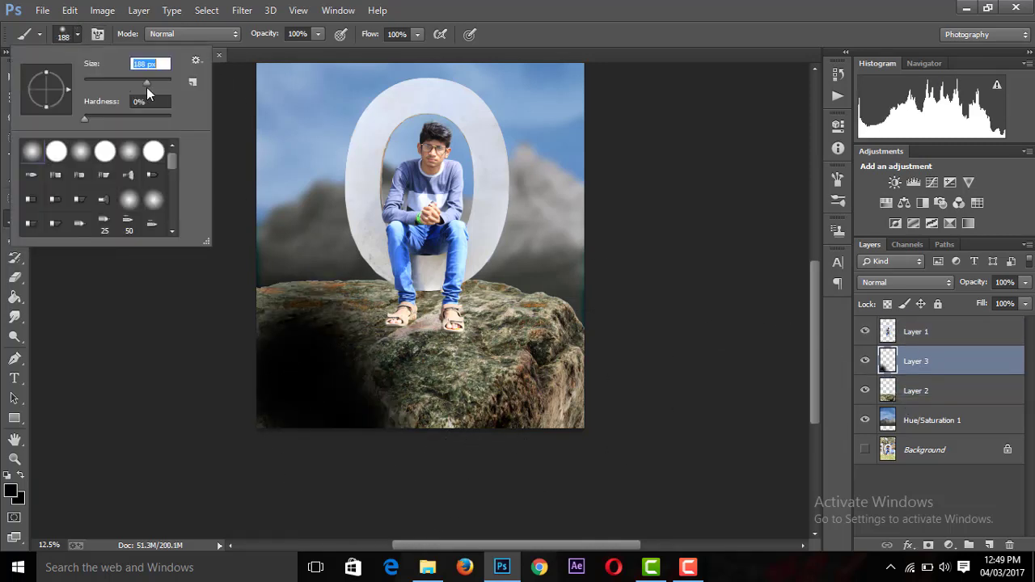
drag(436, 422, 566, 356)
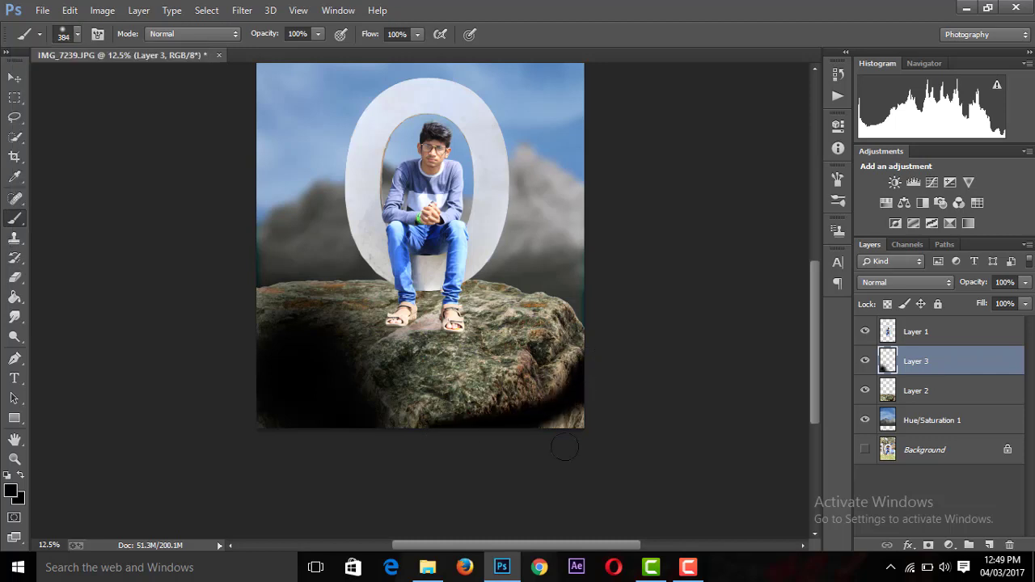
drag(947, 316, 952, 316)
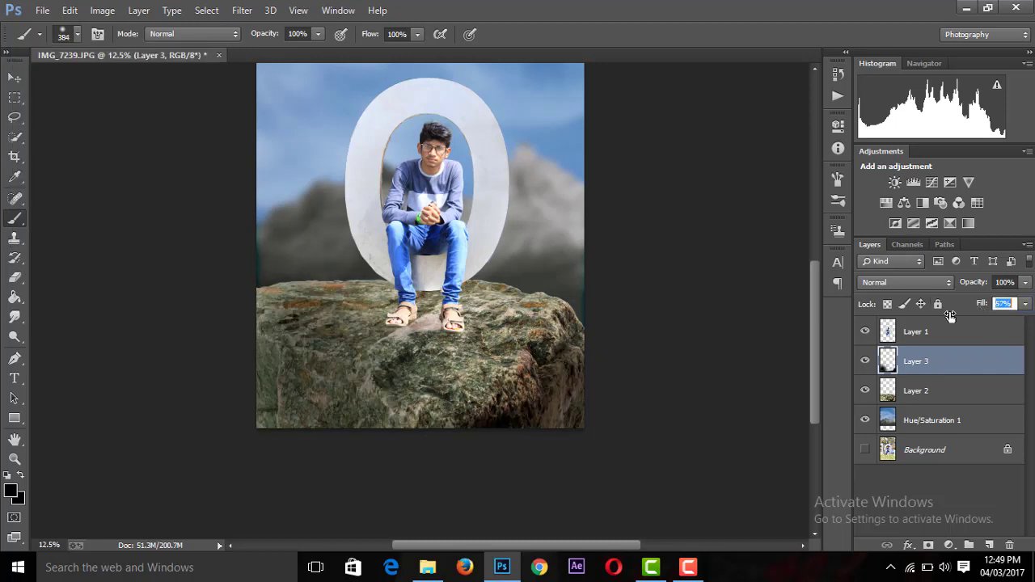
scroll(640, 334, down, 2)
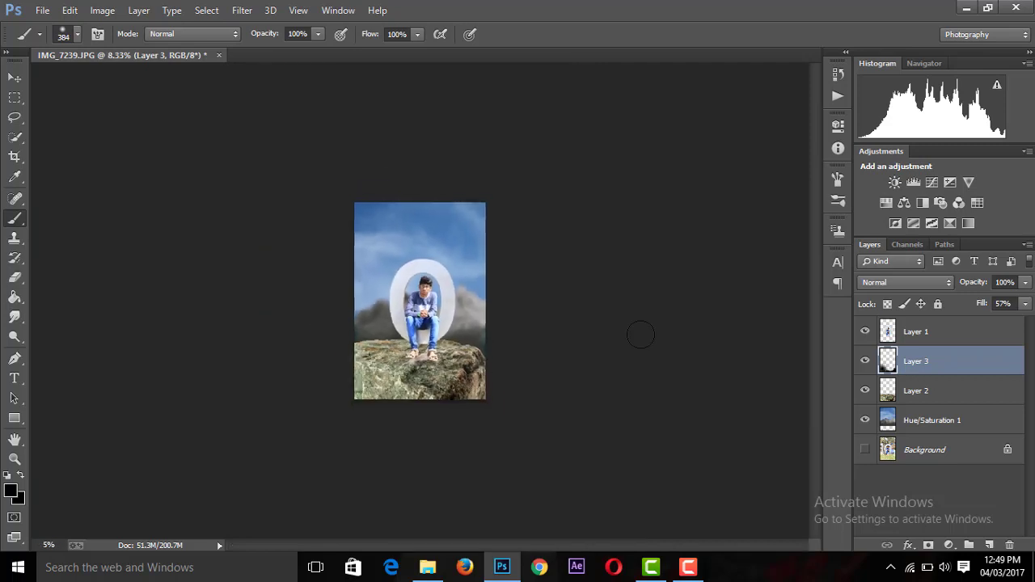
scroll(641, 334, up, 1)
drag(462, 422, 483, 420)
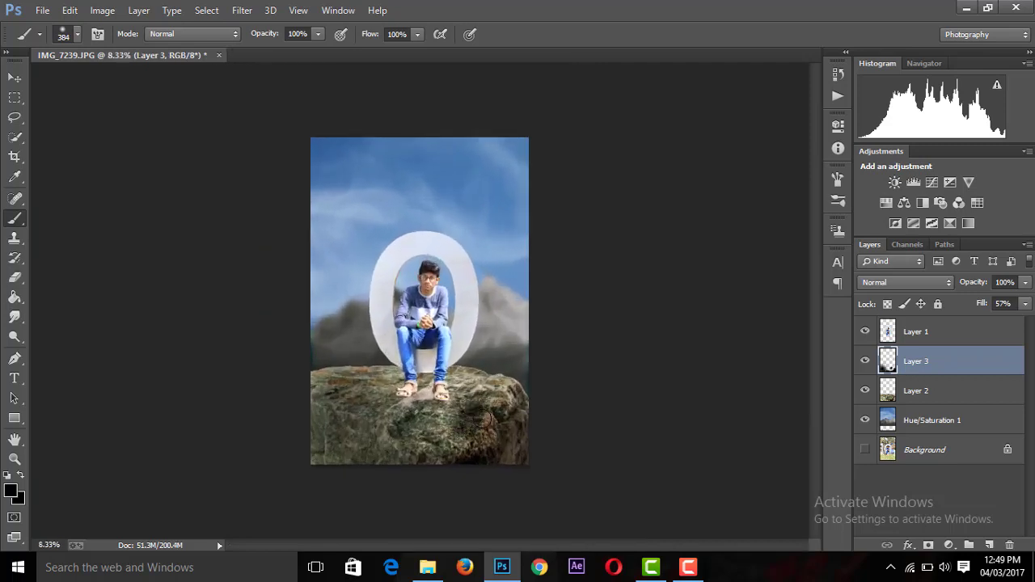
click(989, 545)
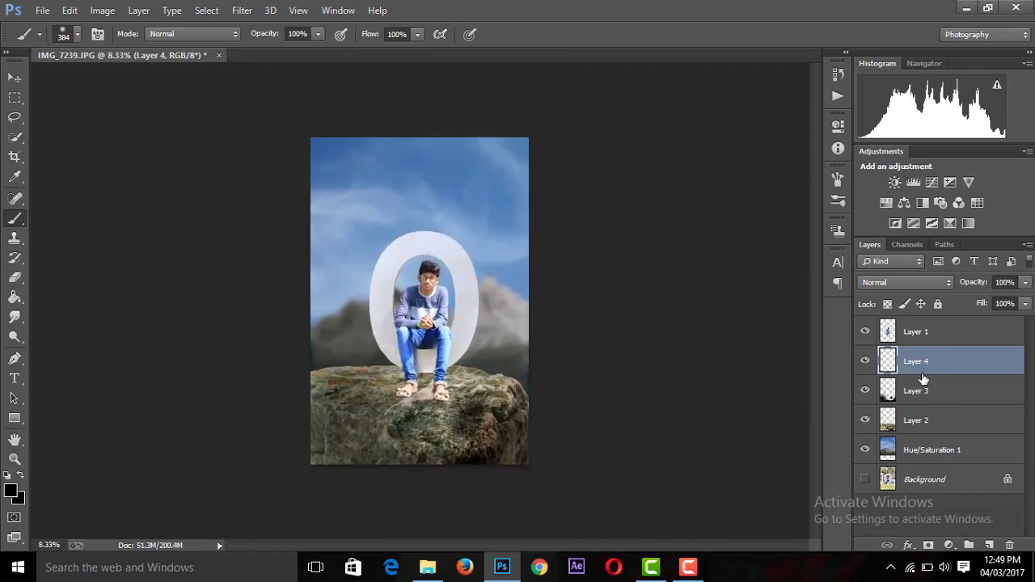
click(1009, 545)
click(1009, 545)
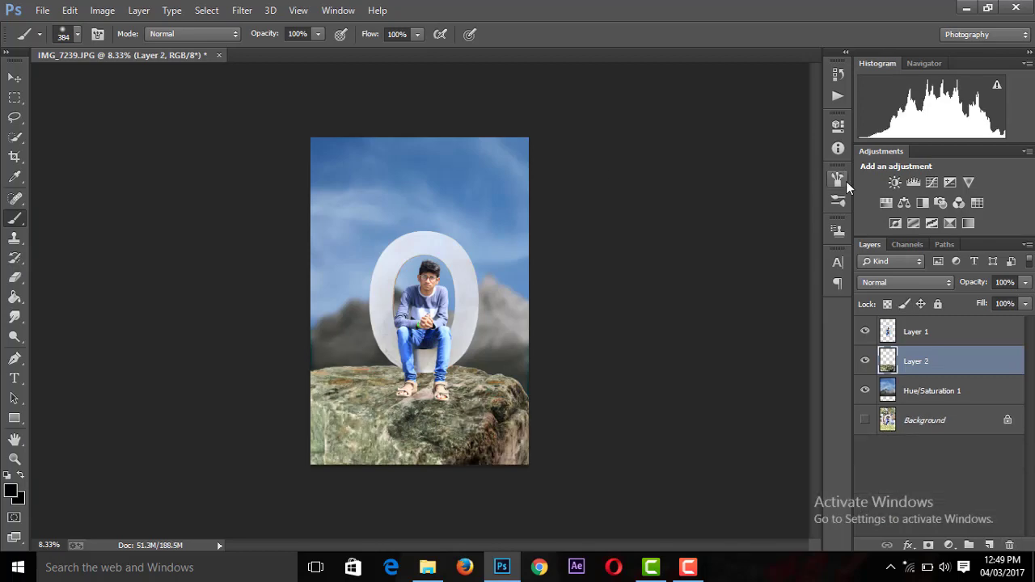
Darken Layer 2 with a Hue/Saturation Lightness of -20
click(102, 10)
mouse_move(125, 49)
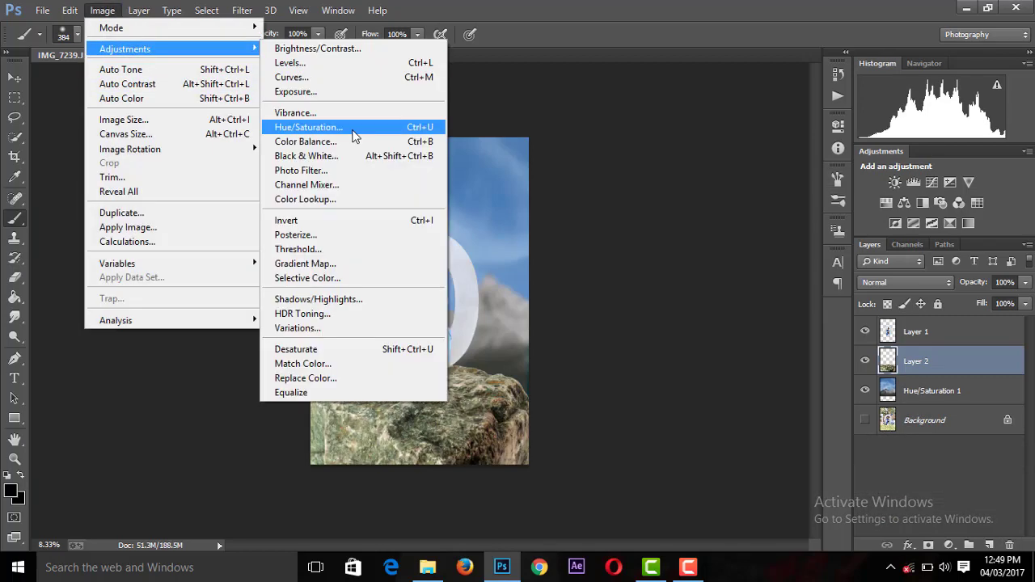
click(328, 127)
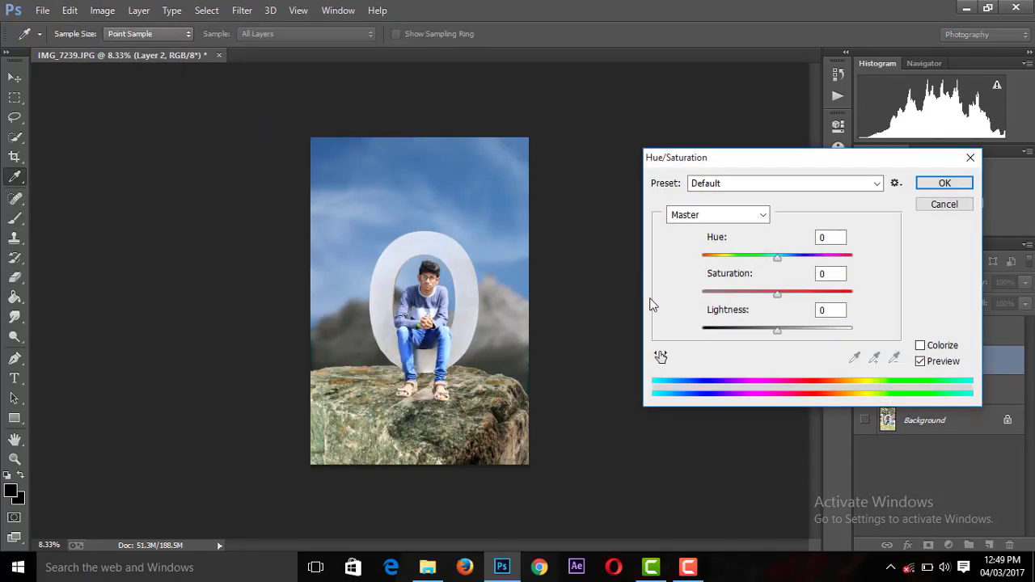
drag(775, 327, 762, 331)
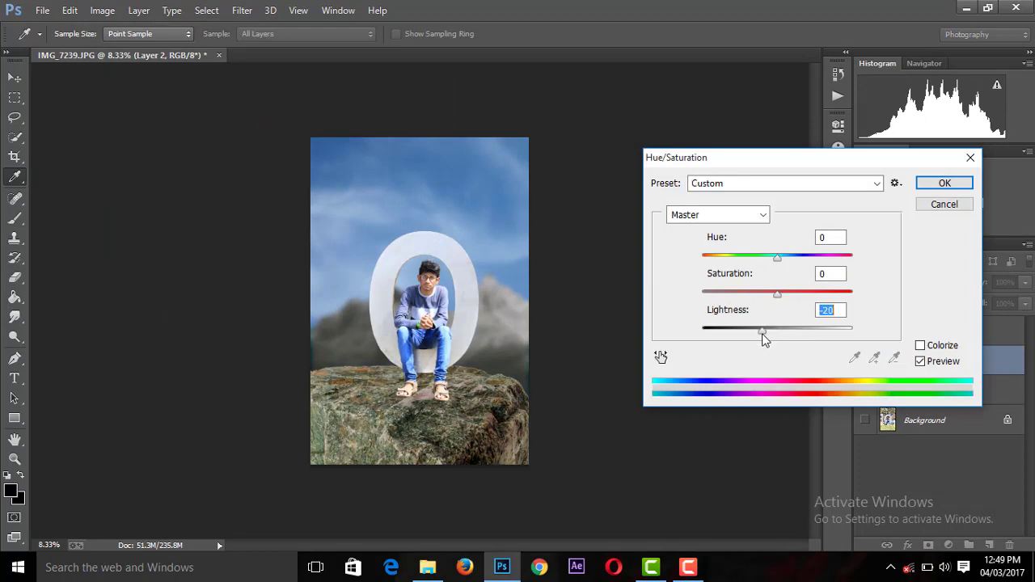
click(944, 184)
Add a Levels adjustment layer with input levels 19, 1.17 and 240
click(947, 545)
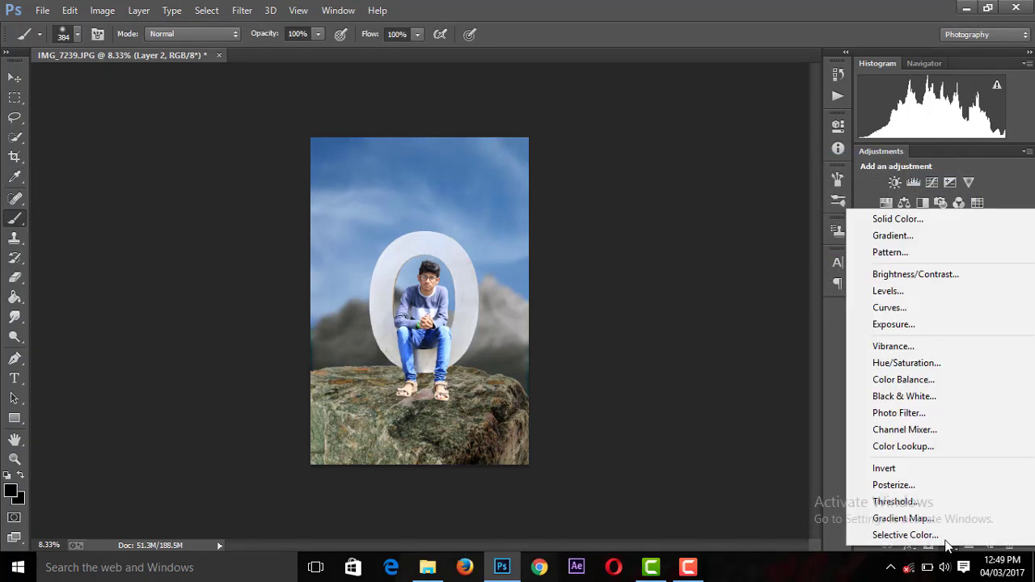
click(888, 291)
drag(688, 273, 696, 272)
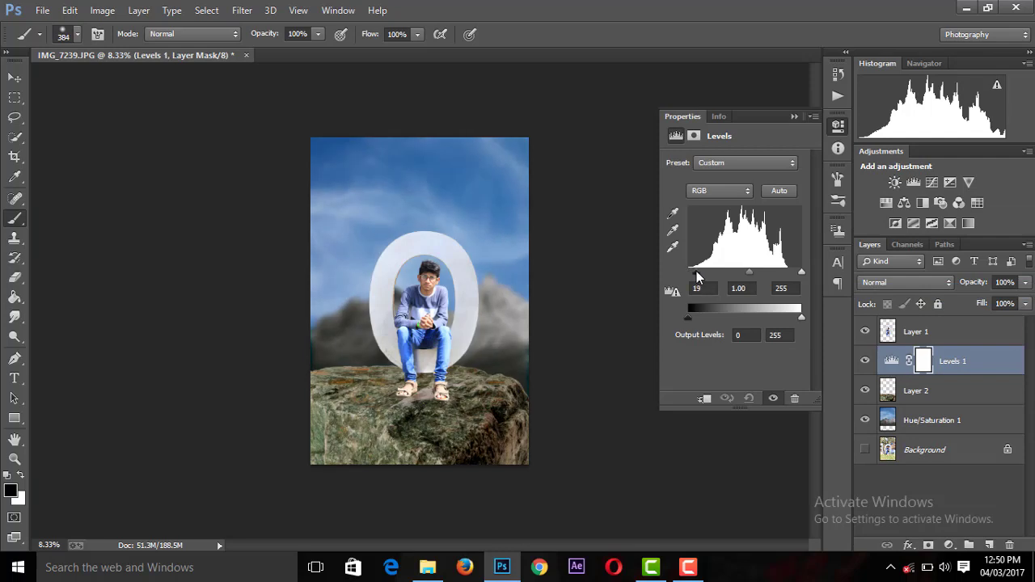
scroll(628, 280, down, 2)
scroll(628, 279, down, 2)
scroll(629, 279, up, 2)
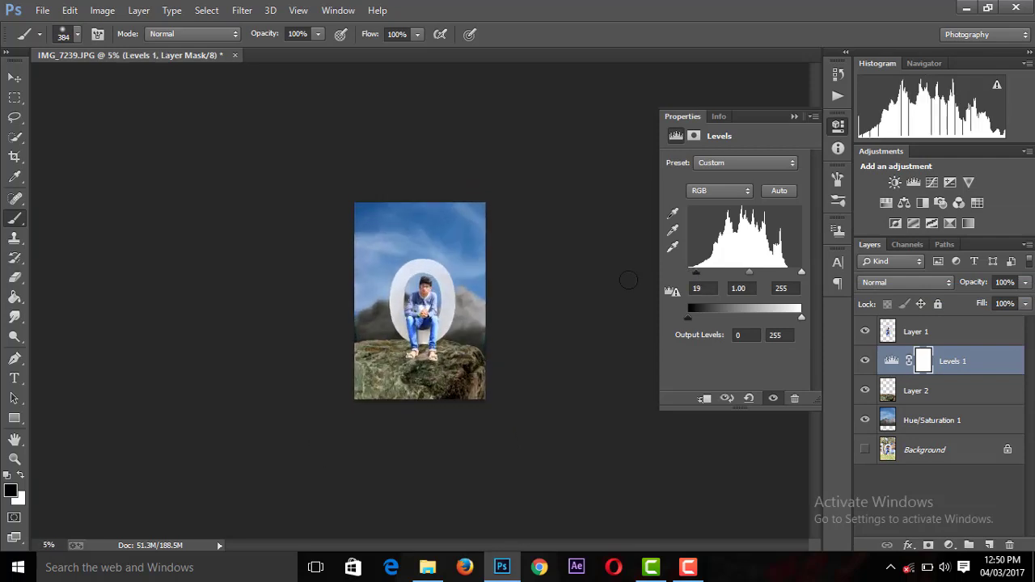
scroll(628, 279, up, 1)
drag(748, 274, 738, 274)
drag(802, 273, 794, 273)
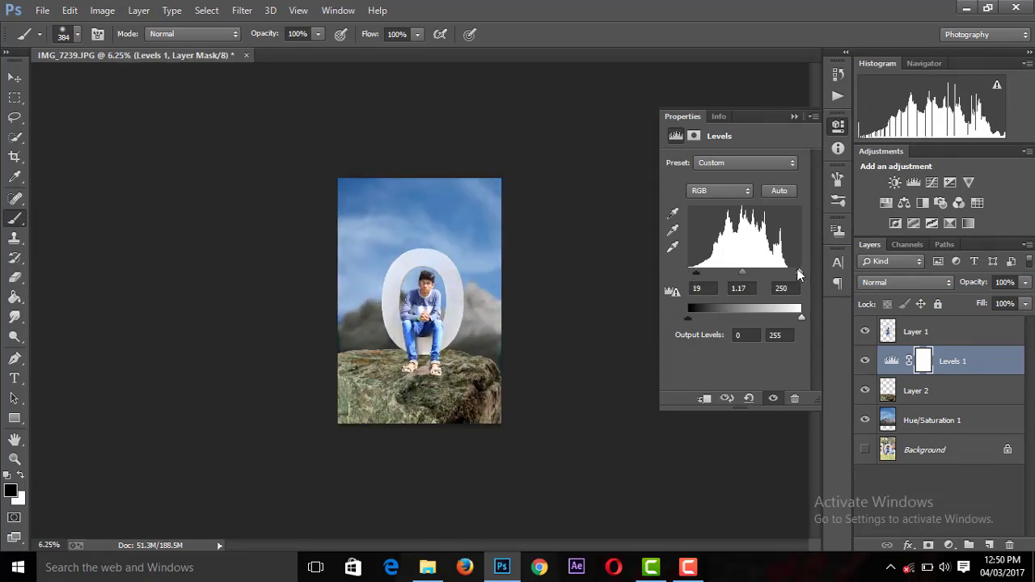
Set the Levels output to 20/233 and move Levels 1 to the top of the stack
drag(688, 317, 697, 319)
drag(801, 317, 792, 317)
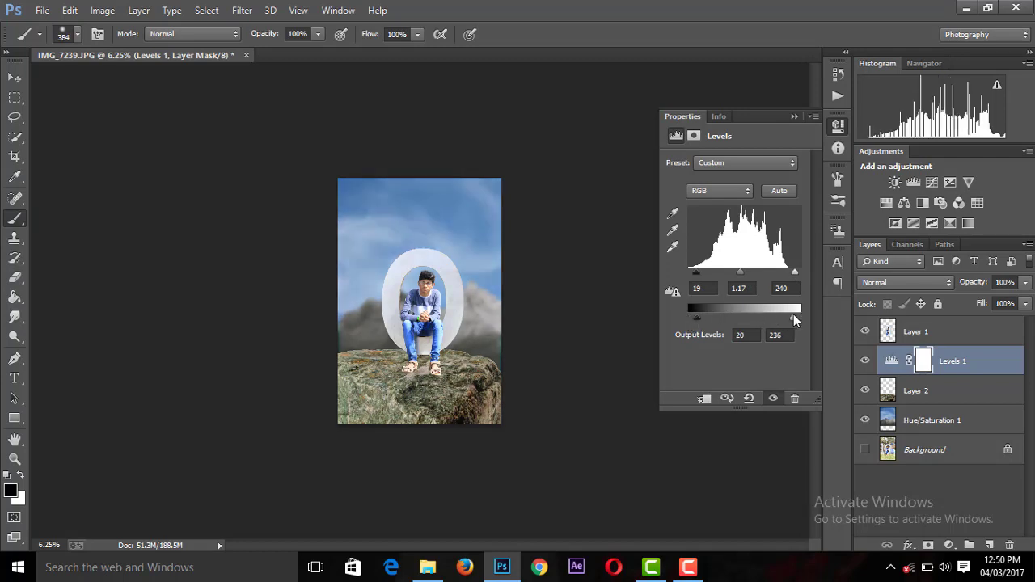
mouse_move(991, 334)
mouse_down()
mouse_move(980, 303)
mouse_move(974, 318)
mouse_up()
click(794, 116)
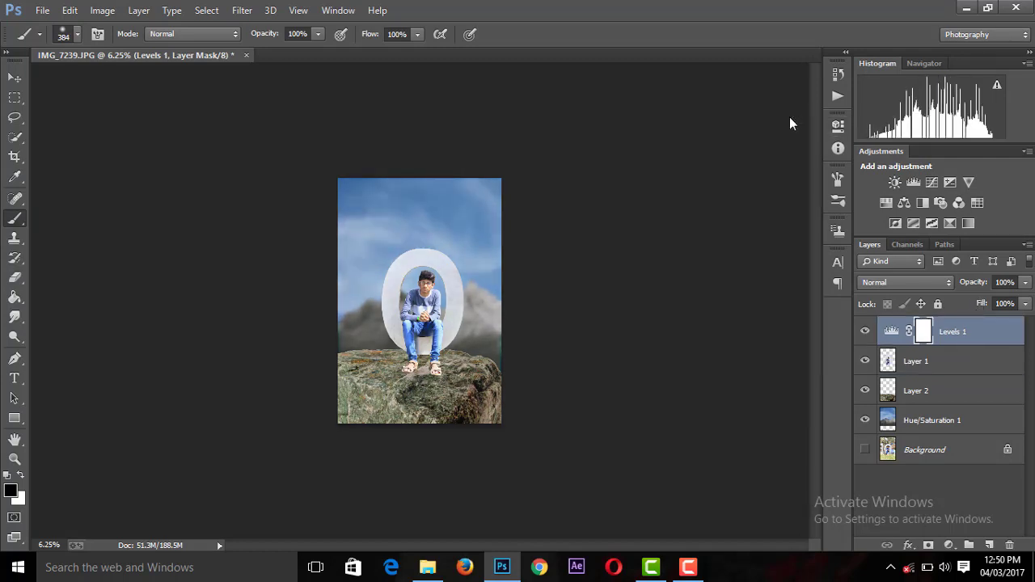
scroll(661, 323, down, 1)
On a new layer beneath the boy, paint a black patch and flatten it under the left sandal
key(ctrl+0)
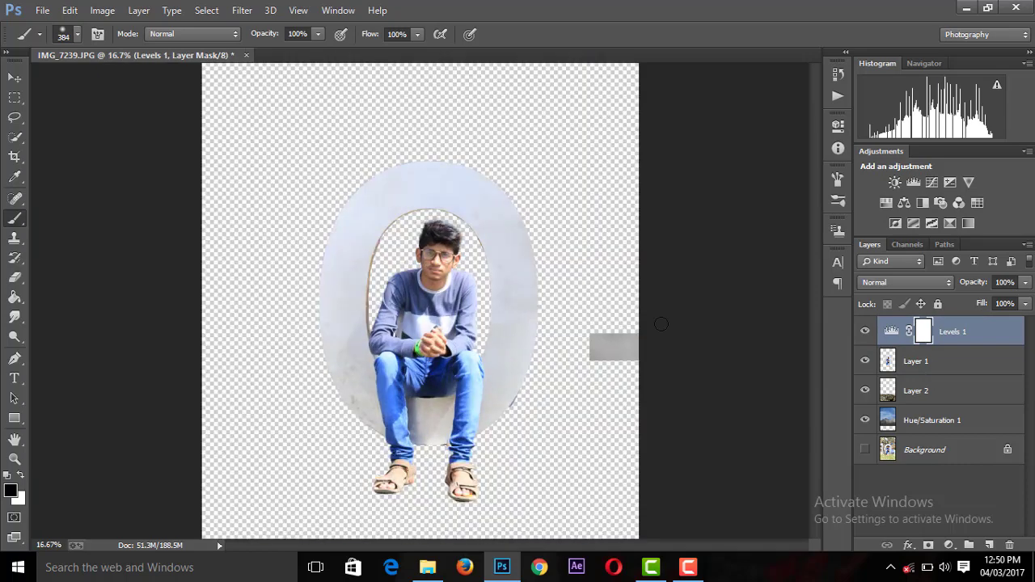
drag(817, 306, 817, 348)
key(ctrl+plus)
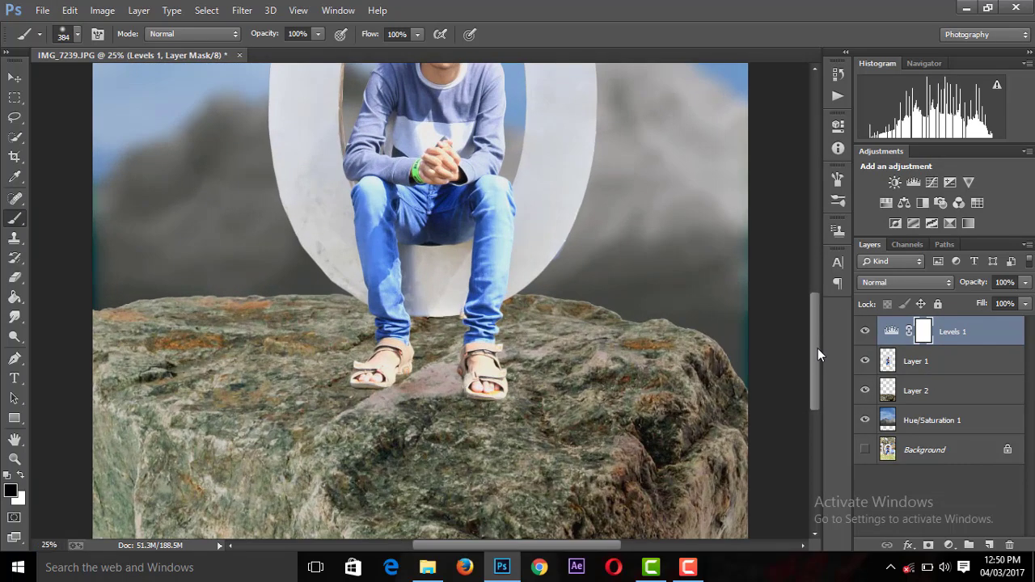
click(988, 544)
drag(955, 371, 956, 374)
drag(388, 421, 379, 434)
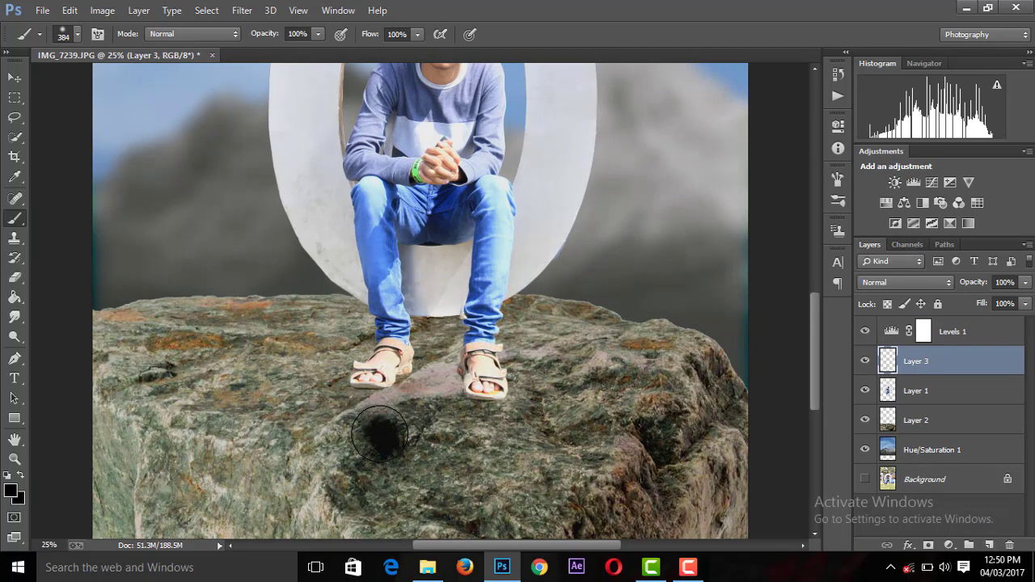
key(ctrl+t)
mouse_move(379, 493)
mouse_down()
mouse_move(379, 420)
mouse_move(407, 371)
mouse_up()
click(686, 34)
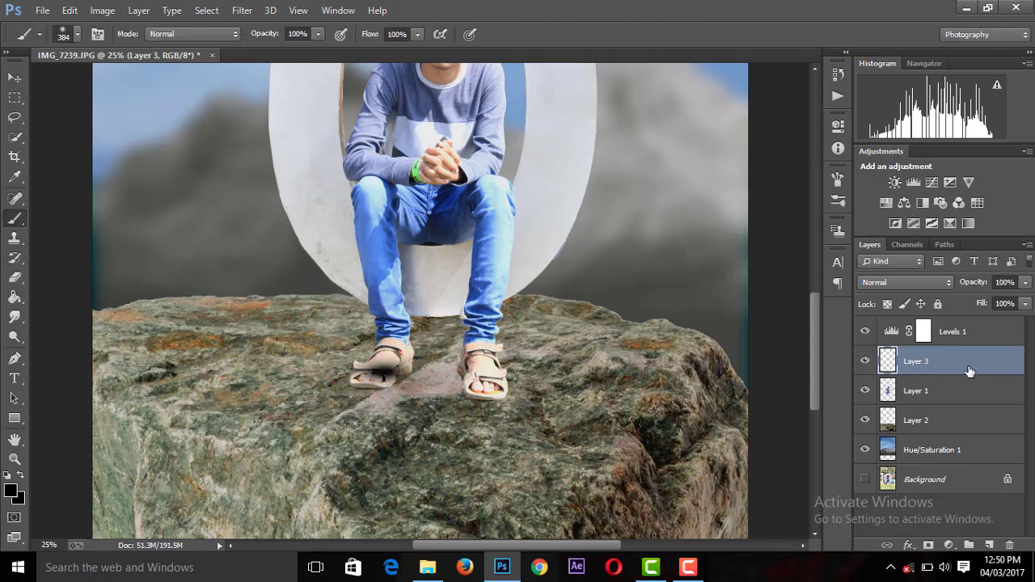
drag(954, 364, 954, 397)
Reshape, widen, stretch and slightly tilt the shadow so it sits under the sandals
key(ctrl+t)
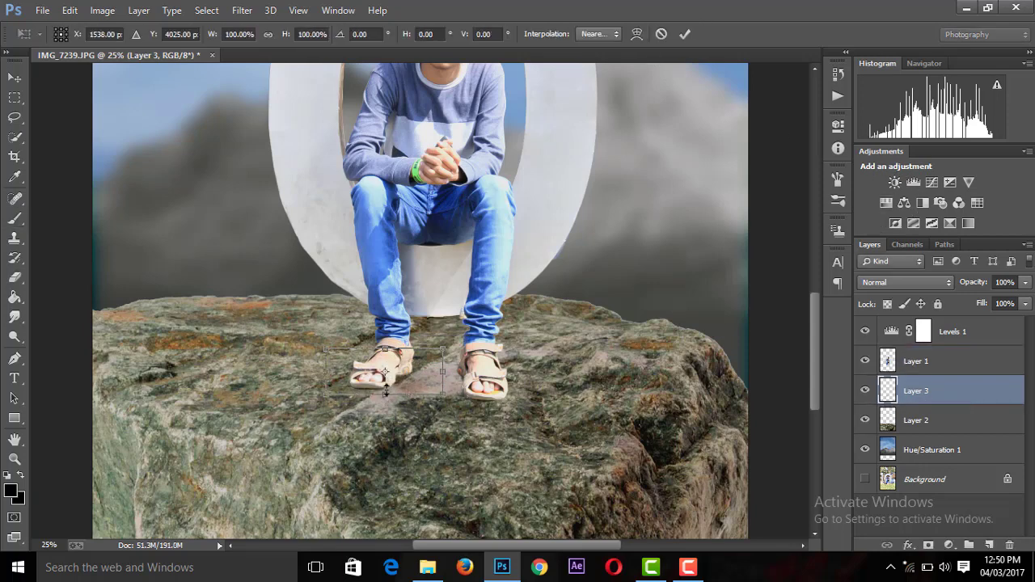
drag(386, 391, 400, 404)
drag(339, 424, 298, 449)
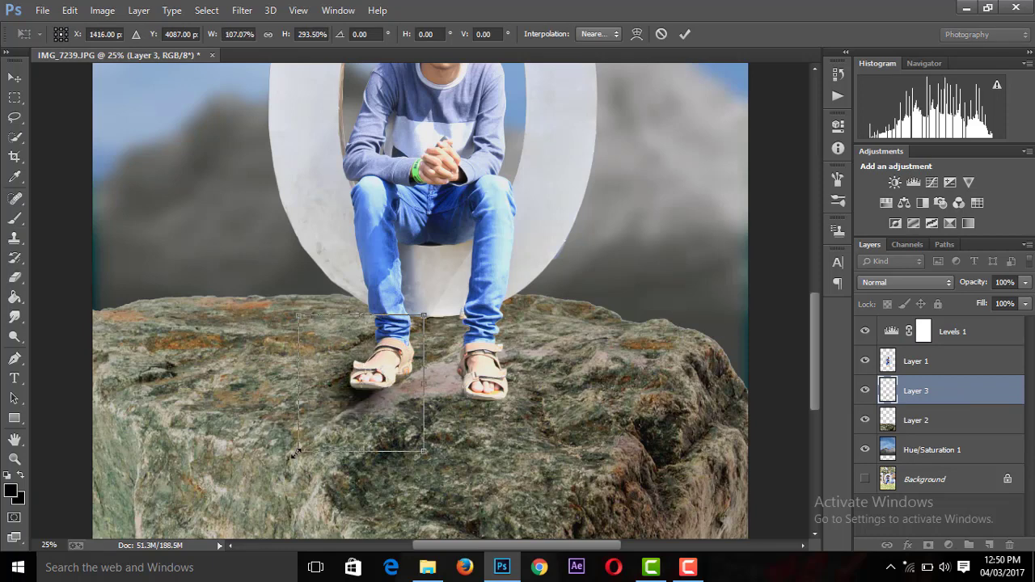
drag(369, 411, 377, 416)
drag(433, 378, 474, 377)
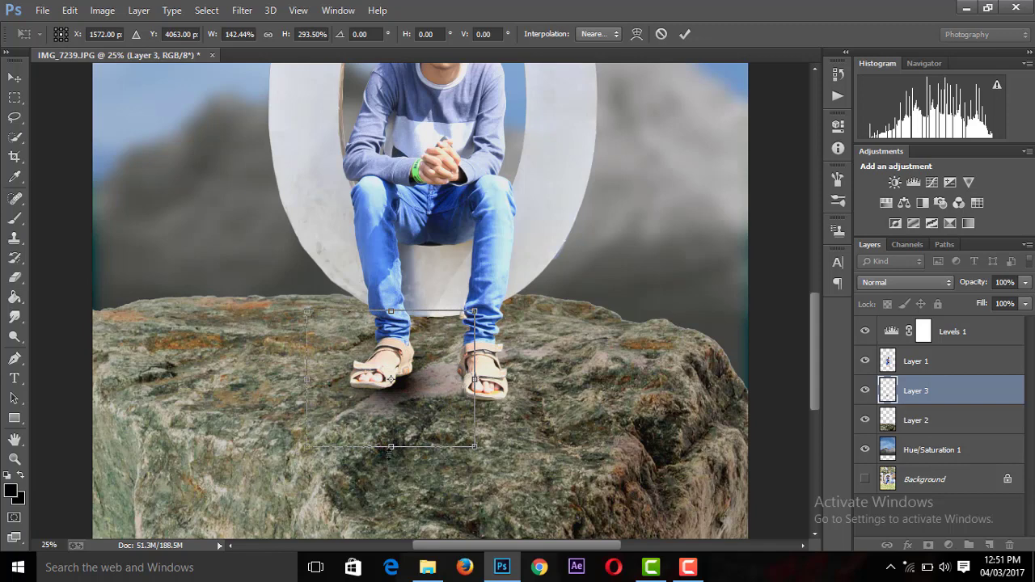
drag(389, 452, 389, 473)
mouse_move(495, 283)
mouse_down()
mouse_move(504, 295)
mouse_move(493, 415)
mouse_move(448, 407)
mouse_move(370, 423)
mouse_move(388, 398)
mouse_up()
key(Return)
Fade the shadow layer by lowering its Fill
key(b)
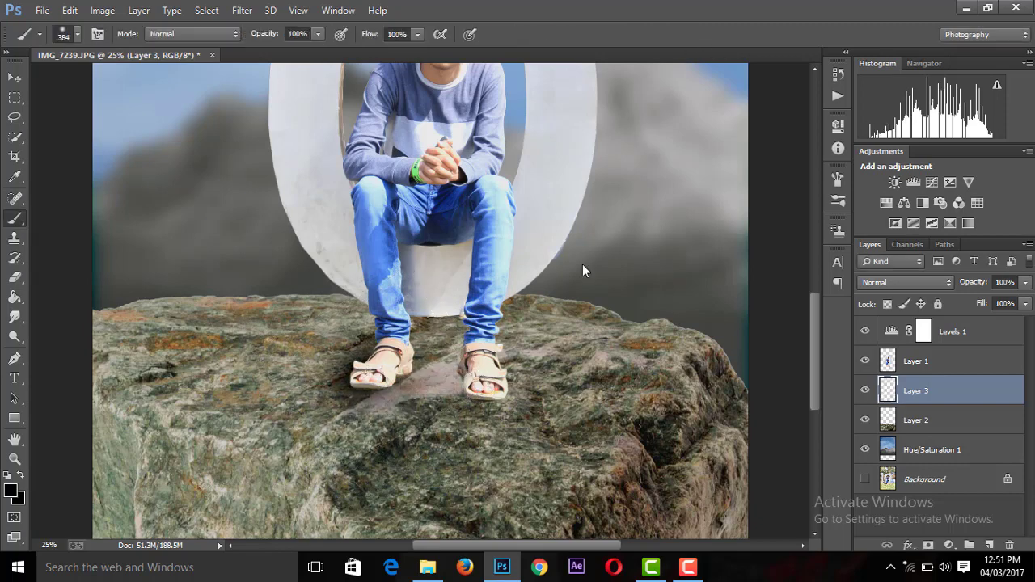
scroll(582, 263, down, 1)
scroll(582, 264, down, 3)
scroll(582, 264, up, 3)
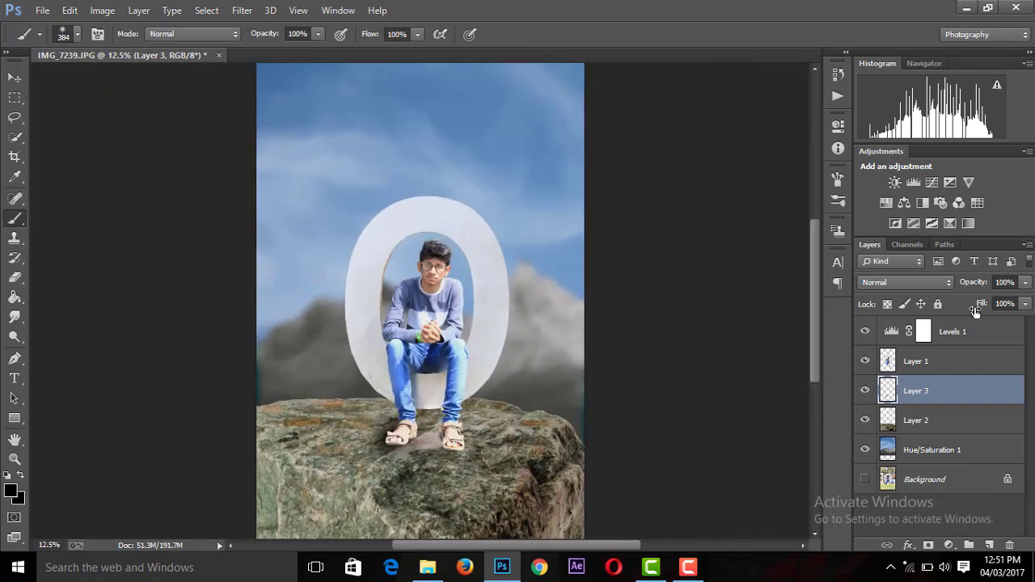
drag(974, 307, 912, 331)
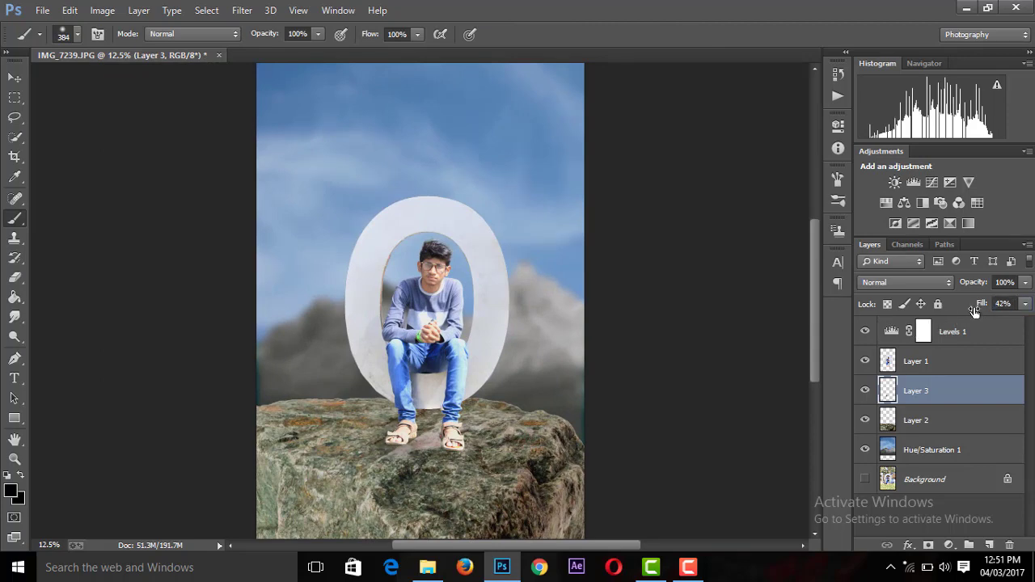
Duplicate the shadow layer and move the copy under the feet
right_click(907, 393)
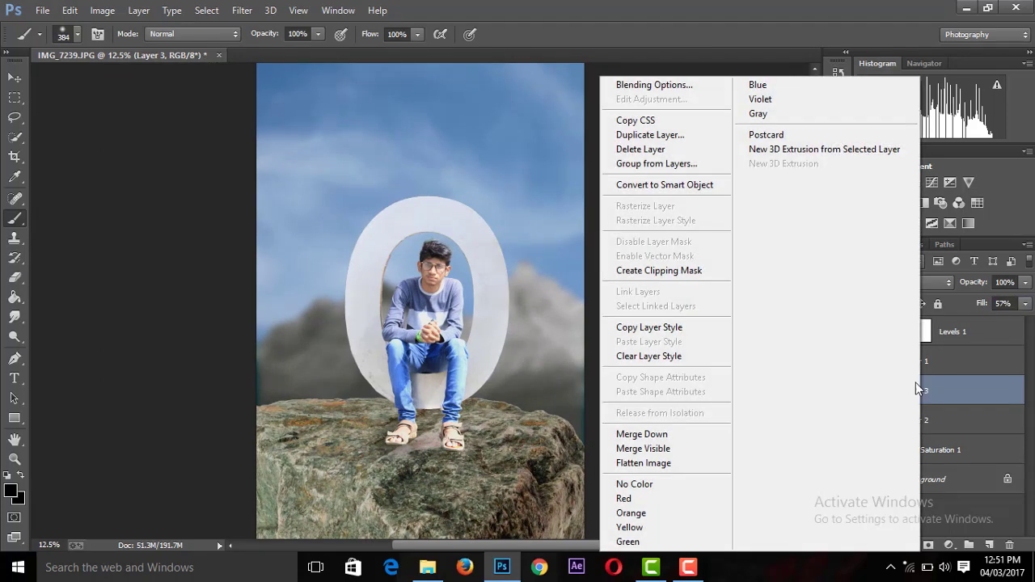
click(671, 132)
click(651, 171)
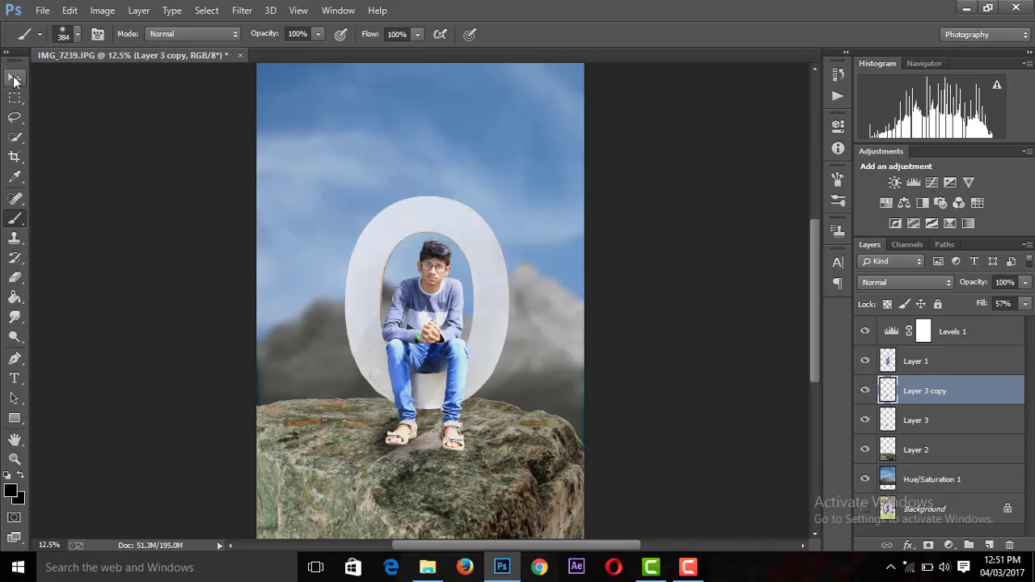
click(14, 78)
drag(397, 451, 446, 452)
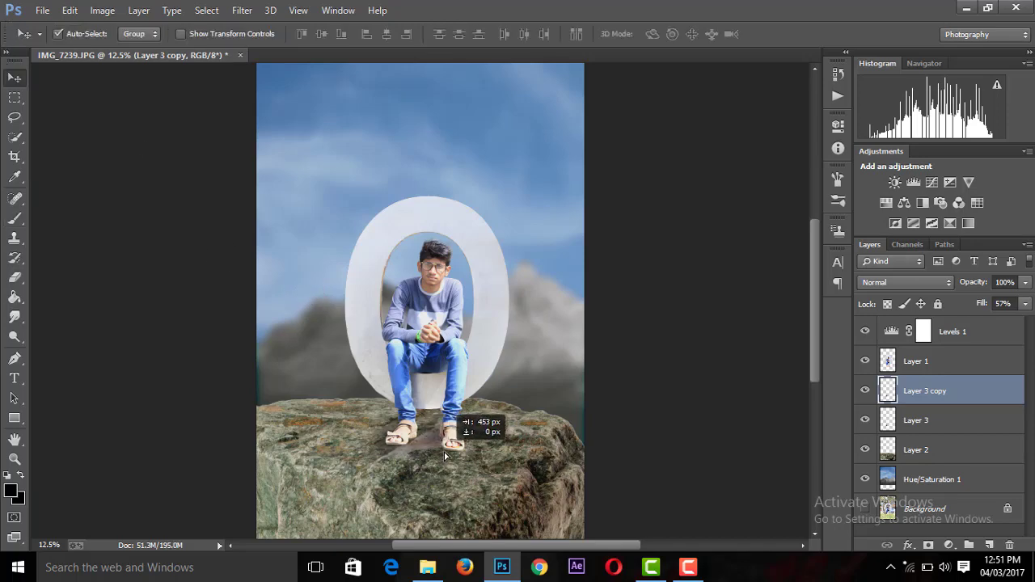
scroll(664, 321, down, 2)
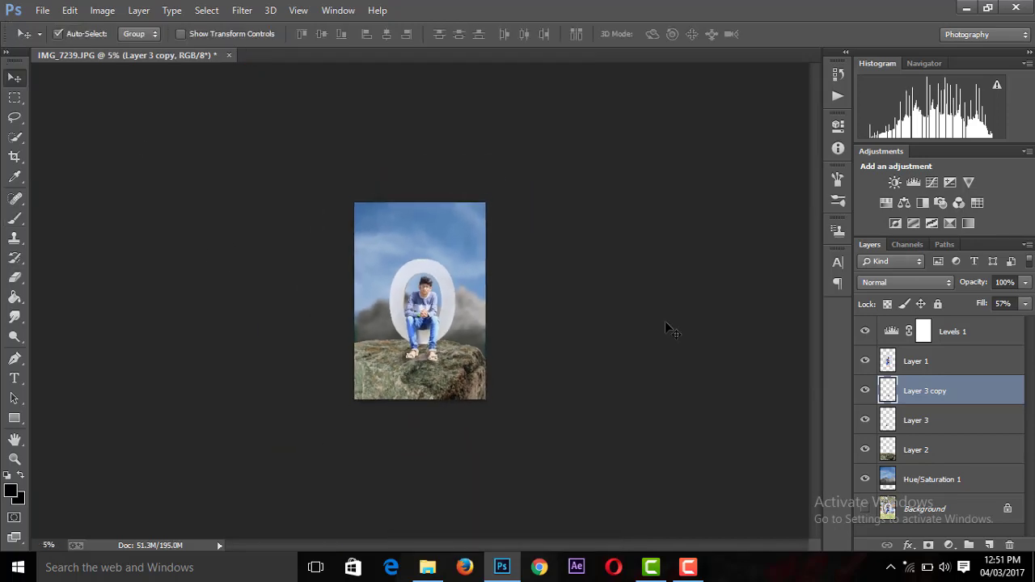
scroll(664, 321, up, 5)
scroll(812, 319, down, 5)
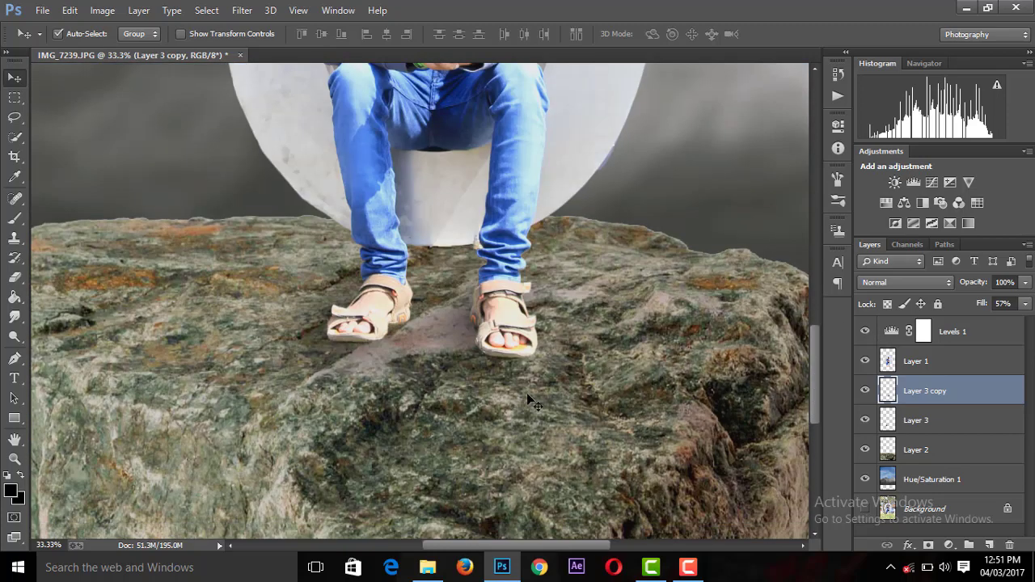
Make another shadow duplicate, producing Layer 3 copy 3, and position it under the sandals
right_click(899, 392)
click(631, 134)
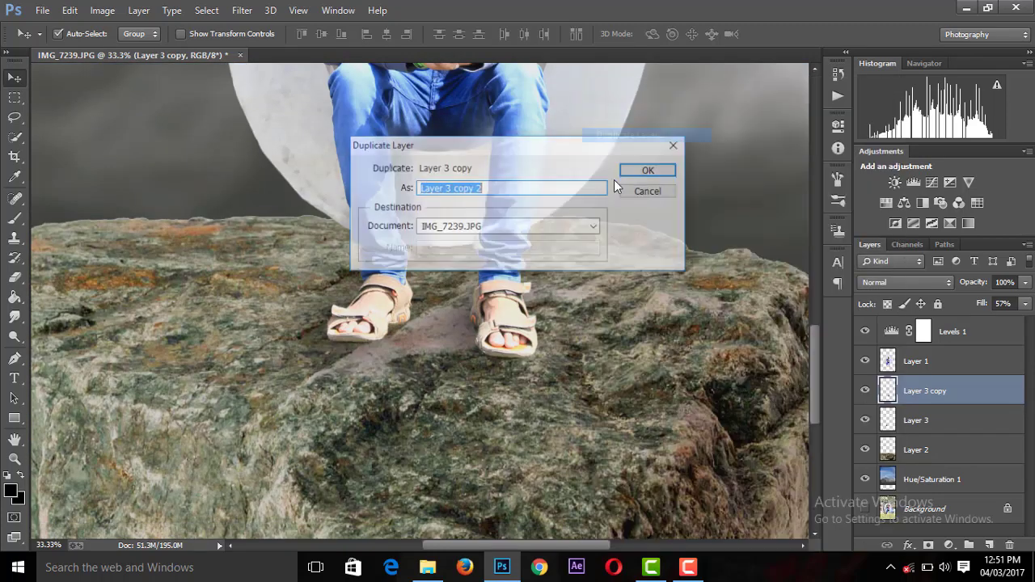
click(653, 169)
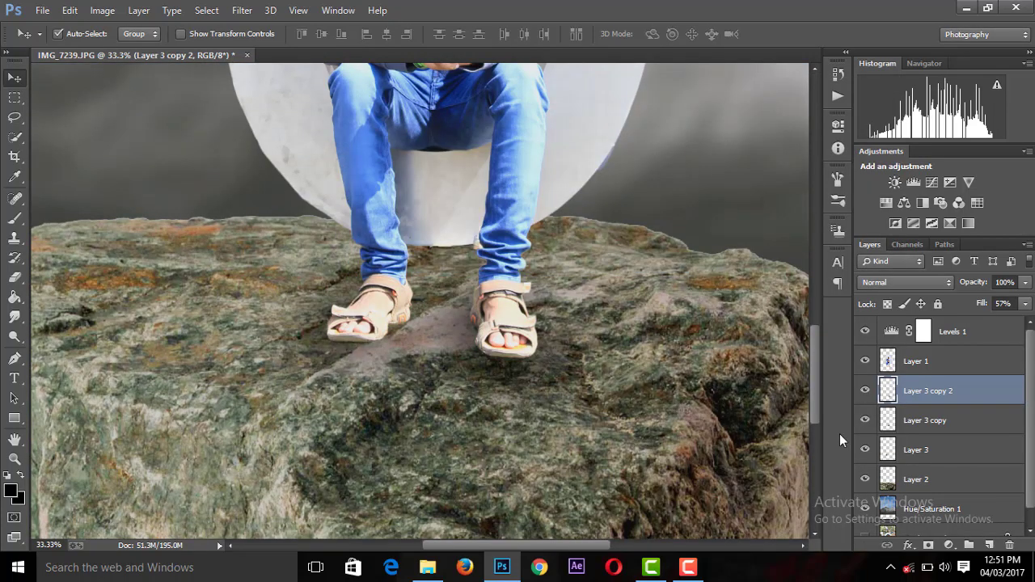
right_click(922, 391)
click(693, 146)
key(ctrl+z)
right_click(918, 402)
click(647, 138)
click(654, 169)
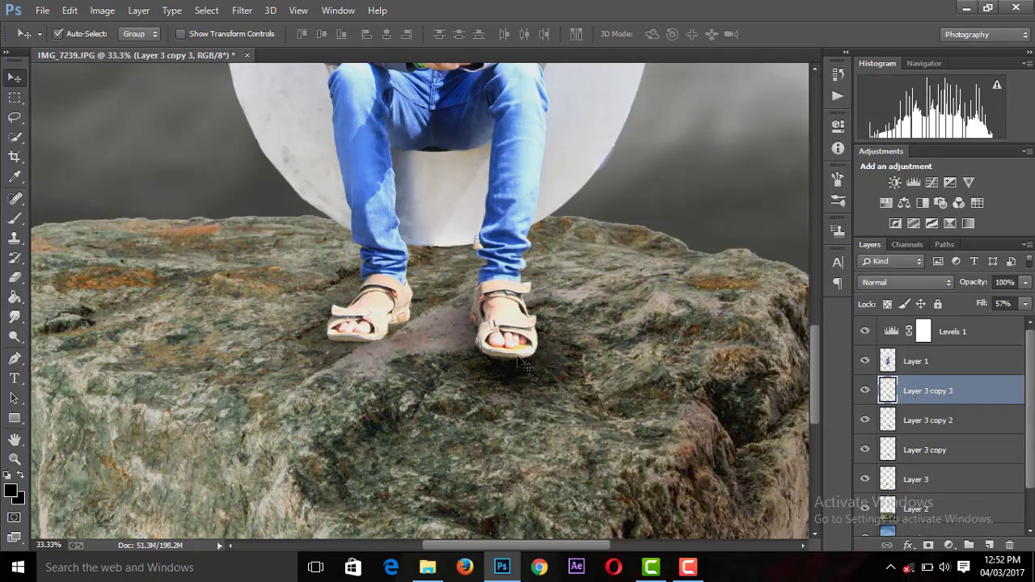
mouse_move(509, 370)
mouse_down()
mouse_move(365, 369)
mouse_move(364, 349)
mouse_up()
Zoom out to review the four contact shadows on the whole image
key(ctrl+minus)
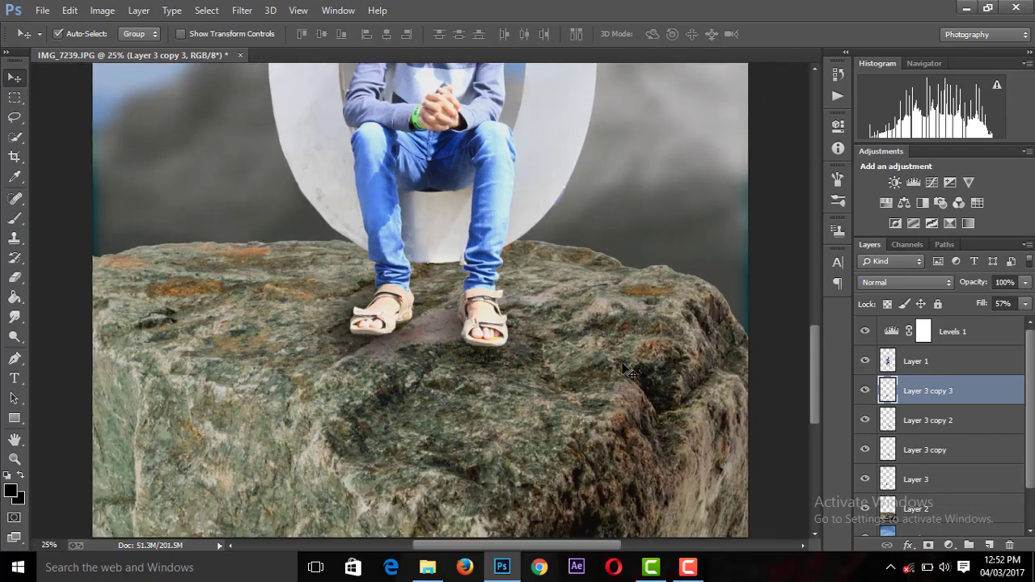
key(ctrl+minus)
key(ctrl+minus)
key(ctrl+minus)
key(ctrl+minus)
key(ctrl+minus)
key(ctrl+minus)
key(ctrl+plus)
key(ctrl+plus)
key(ctrl+plus)
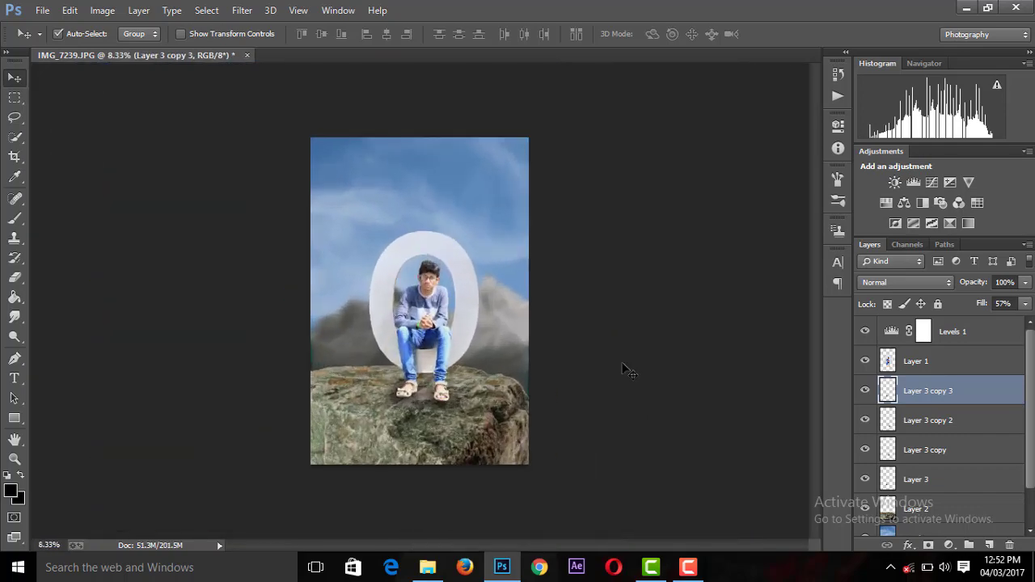
key(ctrl+plus)
key(ctrl+minus)
scroll(935, 443, down, 2)
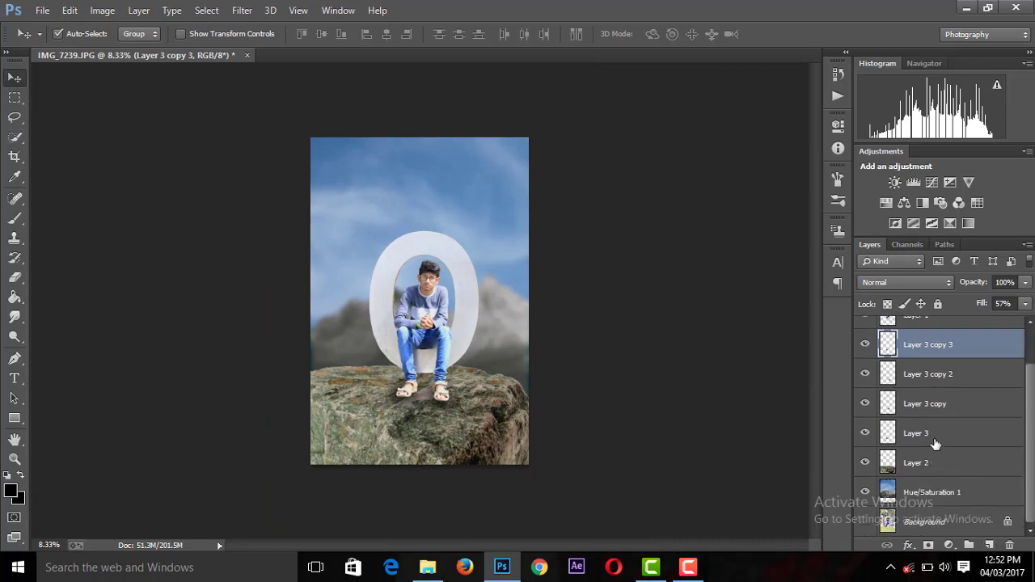
Add a new Layer 4 above Hue/Saturation 1, pick the brush, and move it above Layer 2
click(930, 483)
click(988, 545)
click(14, 216)
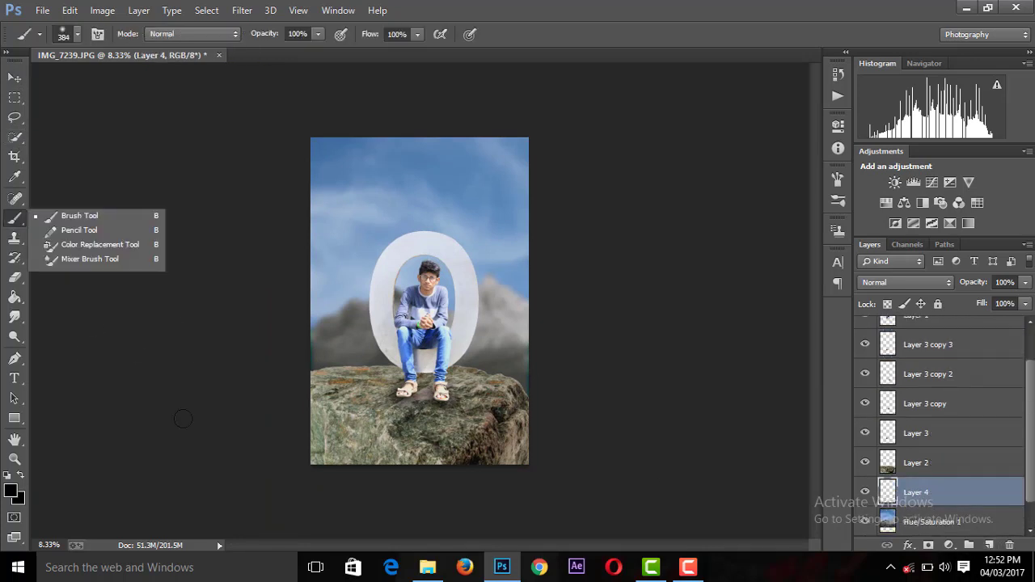
click(353, 484)
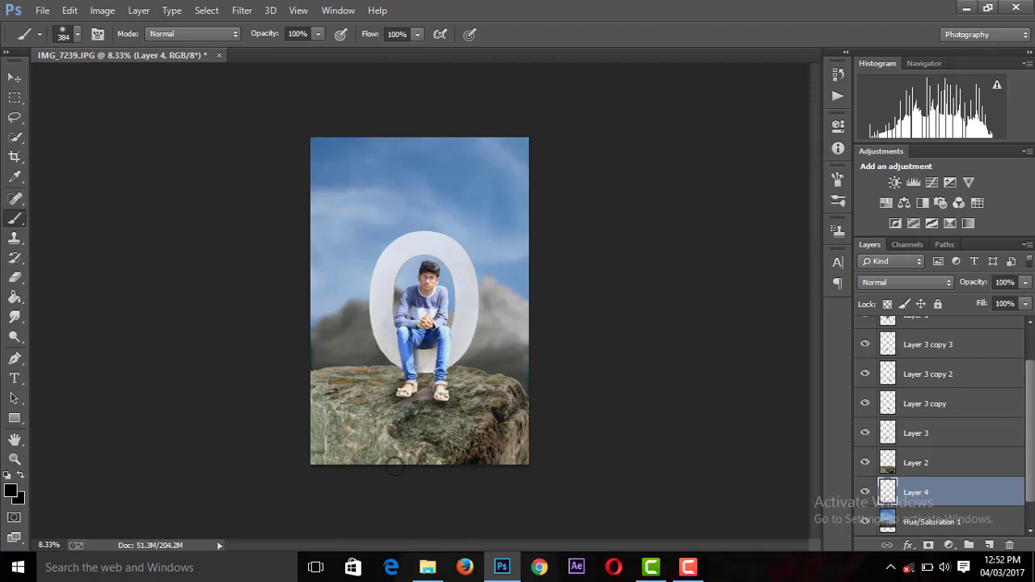
drag(950, 492, 943, 447)
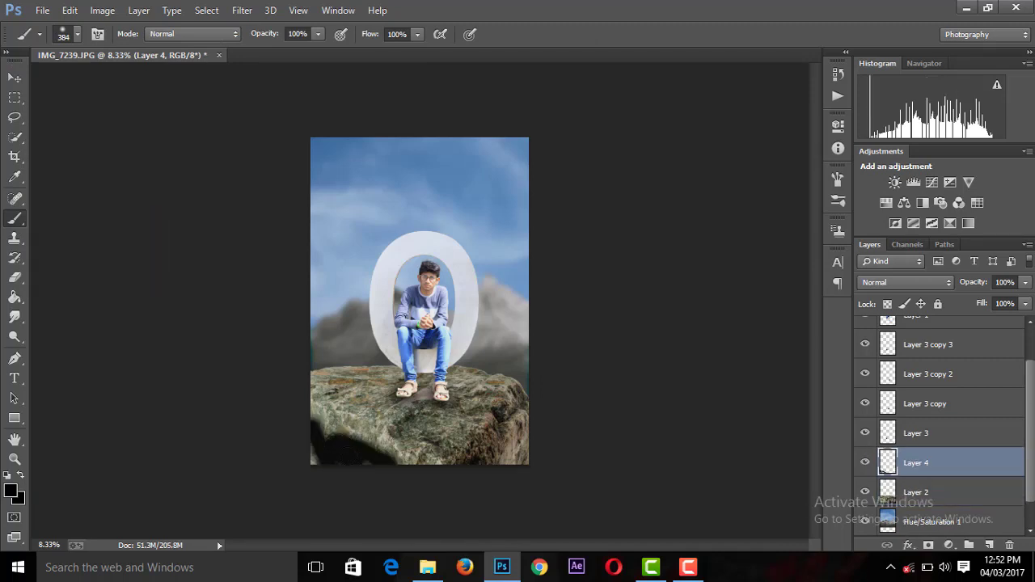
Paint black along the rock's bottom edge, set Fill to 46%, and add more along its left side
mouse_move(314, 425)
mouse_down()
mouse_move(537, 399)
mouse_move(485, 444)
mouse_up()
drag(315, 408, 448, 472)
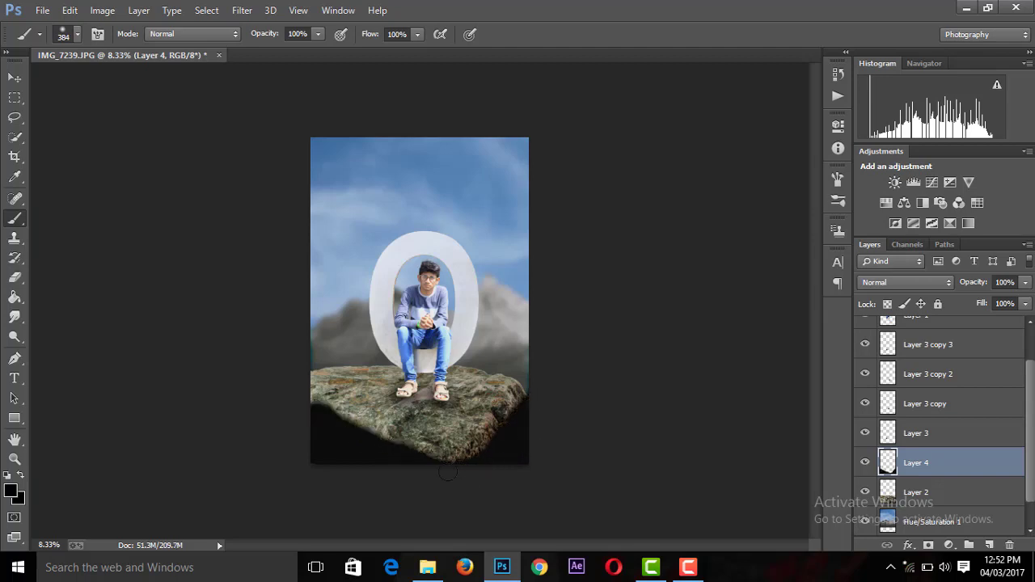
drag(957, 304, 930, 312)
mouse_move(315, 381)
mouse_down()
mouse_move(373, 437)
mouse_move(450, 436)
mouse_move(503, 390)
mouse_up()
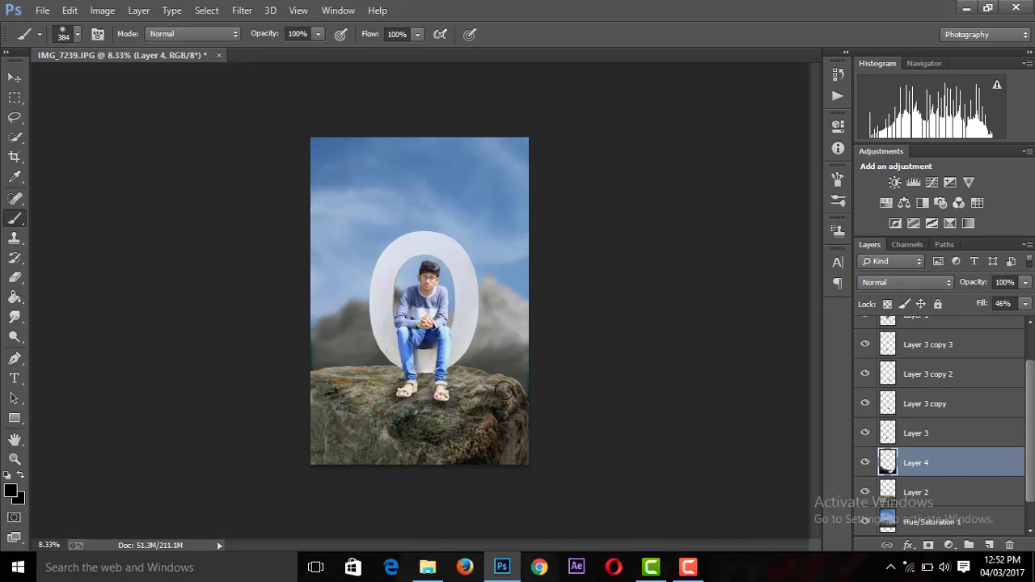
key(ctrl+minus)
key(ctrl+minus)
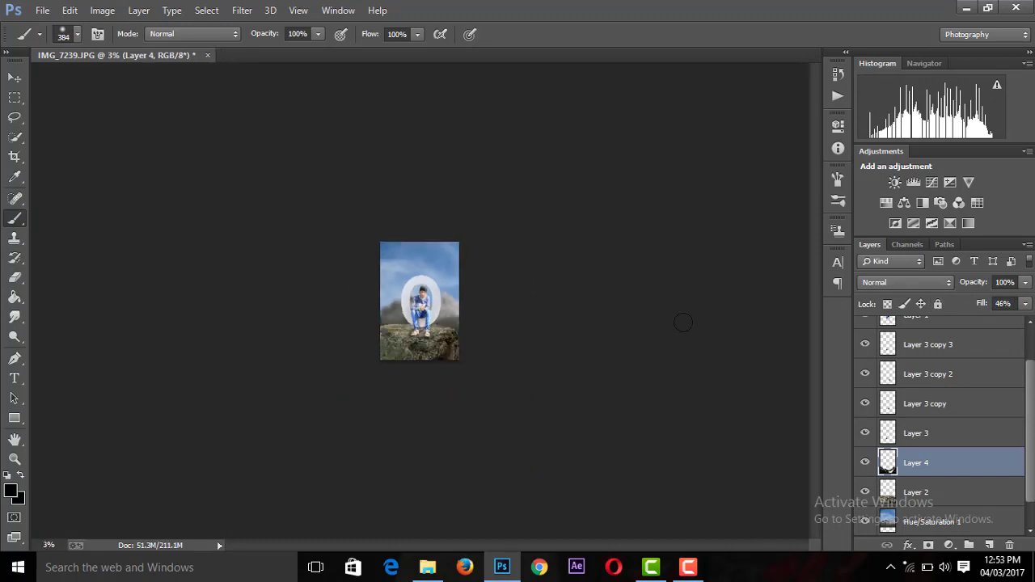
key(ctrl+plus)
key(ctrl+plus)
key(ctrl+plus)
key(ctrl+minus)
key(ctrl+minus)
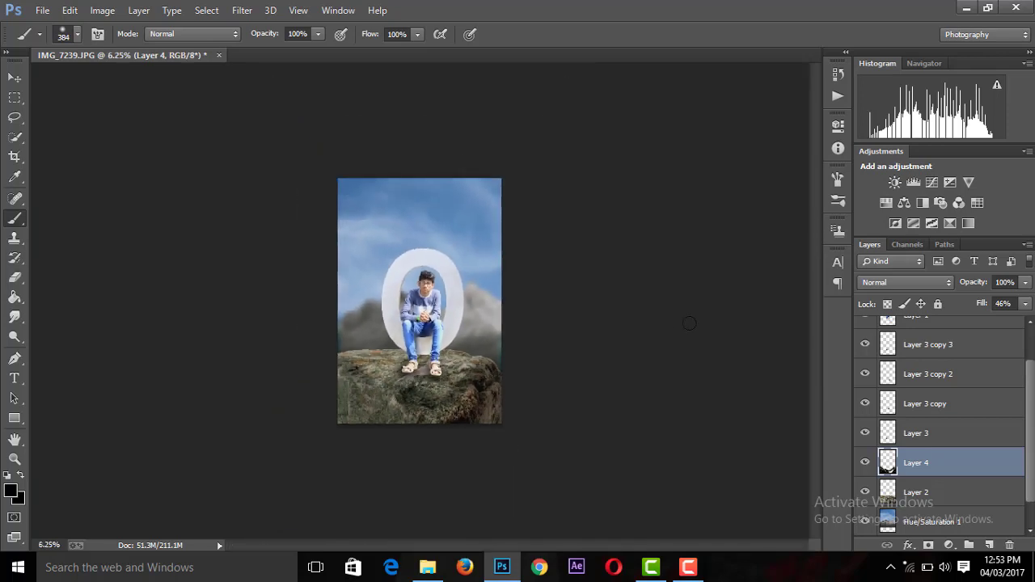
drag(1029, 426, 1023, 529)
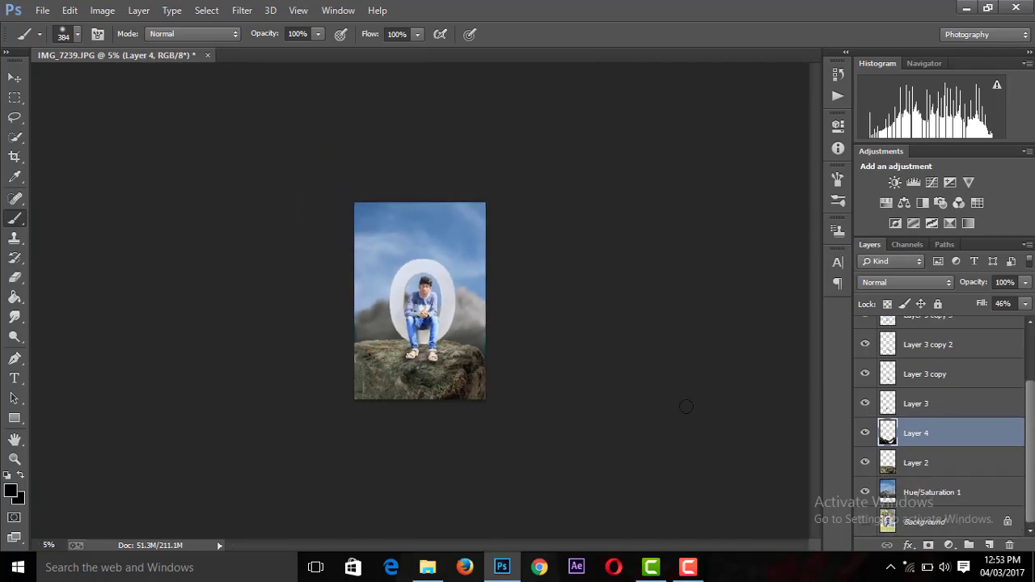
key(ctrl+plus)
Select the Hue/Saturation 1 layer in the Layers panel
click(944, 522)
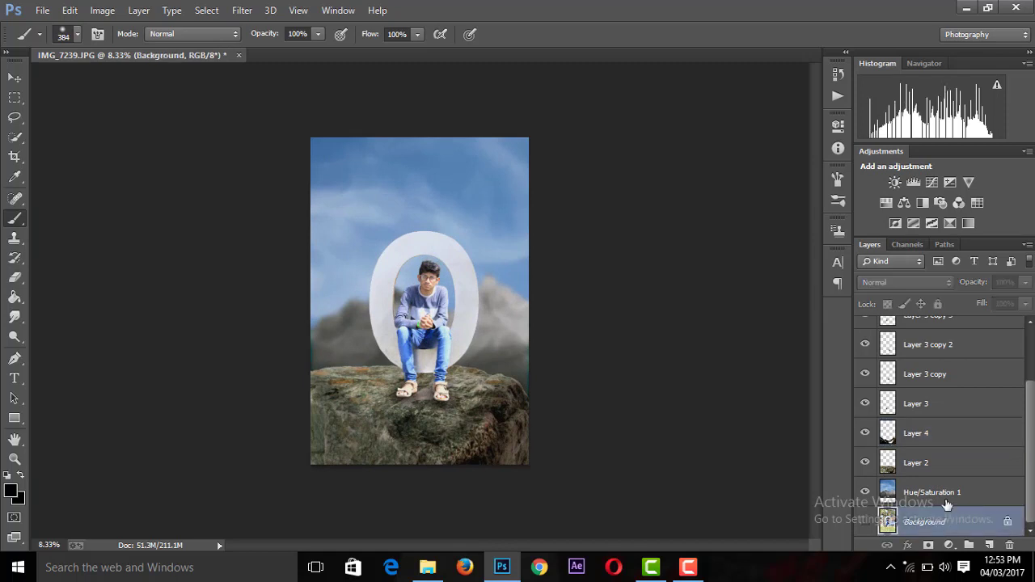
shift+click(946, 490)
shift+click(947, 463)
shift+click(949, 439)
shift+click(951, 402)
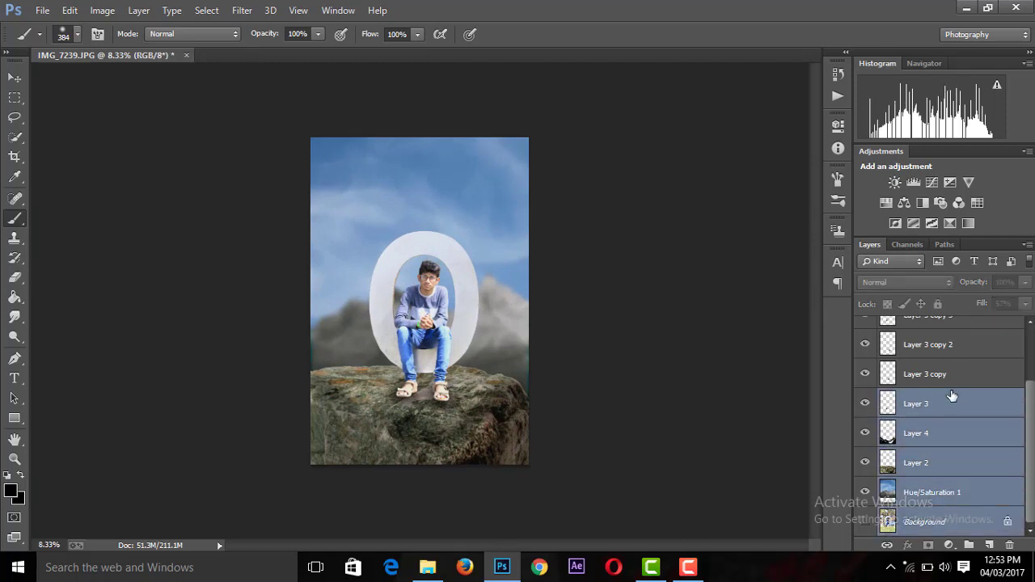
shift+click(956, 372)
click(930, 492)
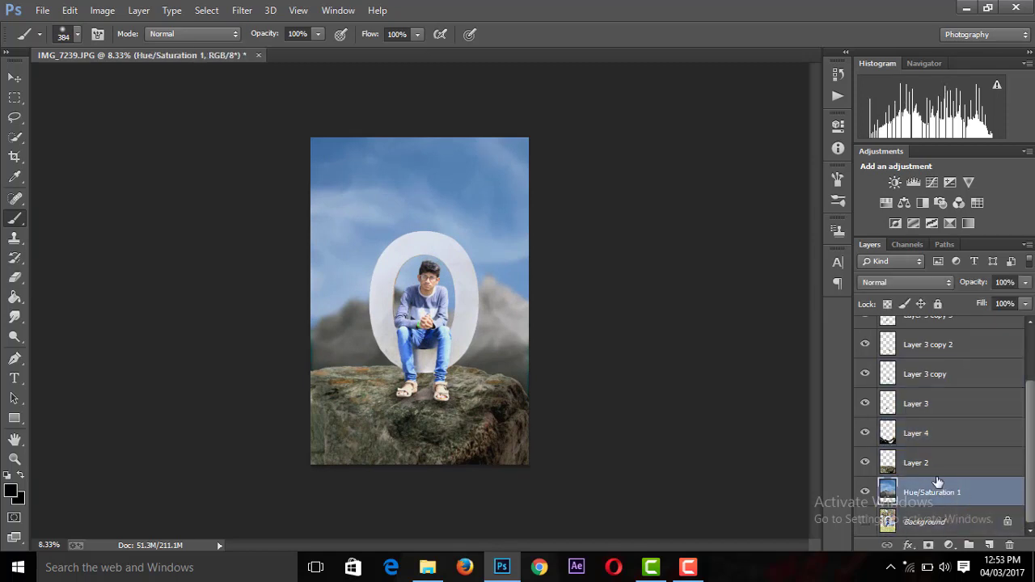
Set the foreground colour to orange #ffba00 and the brush size to 1447 px
click(11, 490)
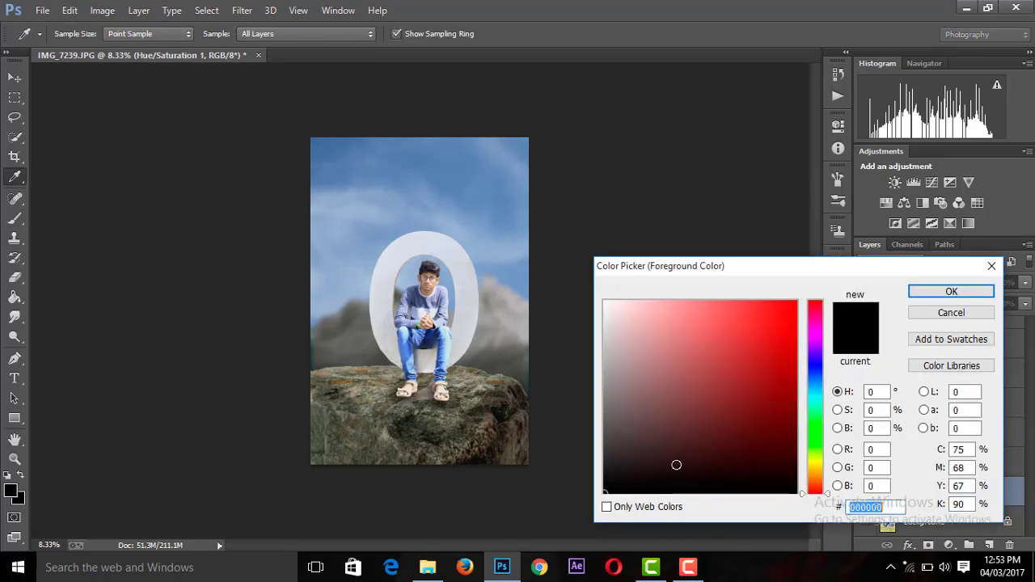
drag(810, 489, 812, 470)
click(795, 302)
click(946, 290)
key(b)
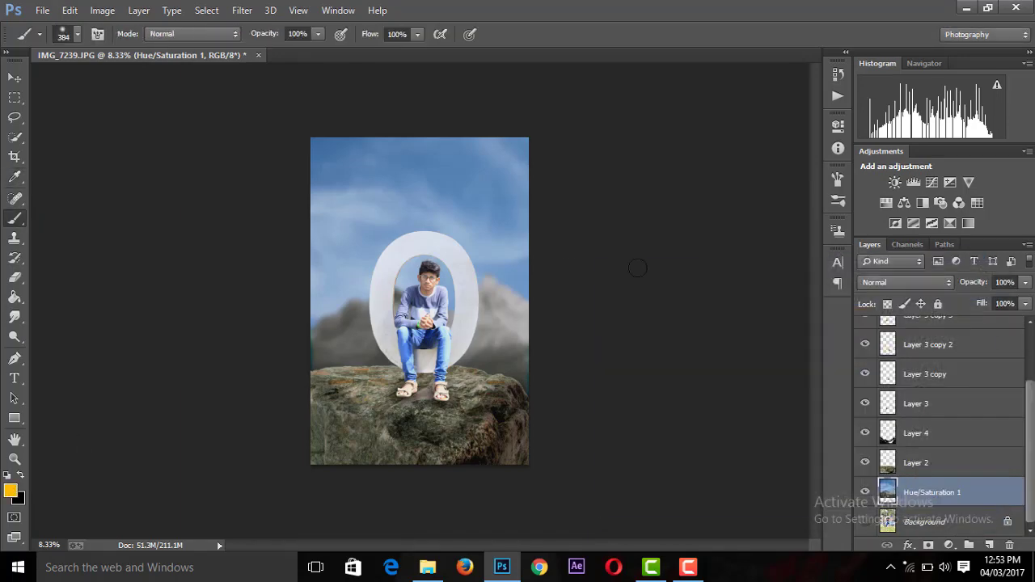
click(77, 34)
click(164, 79)
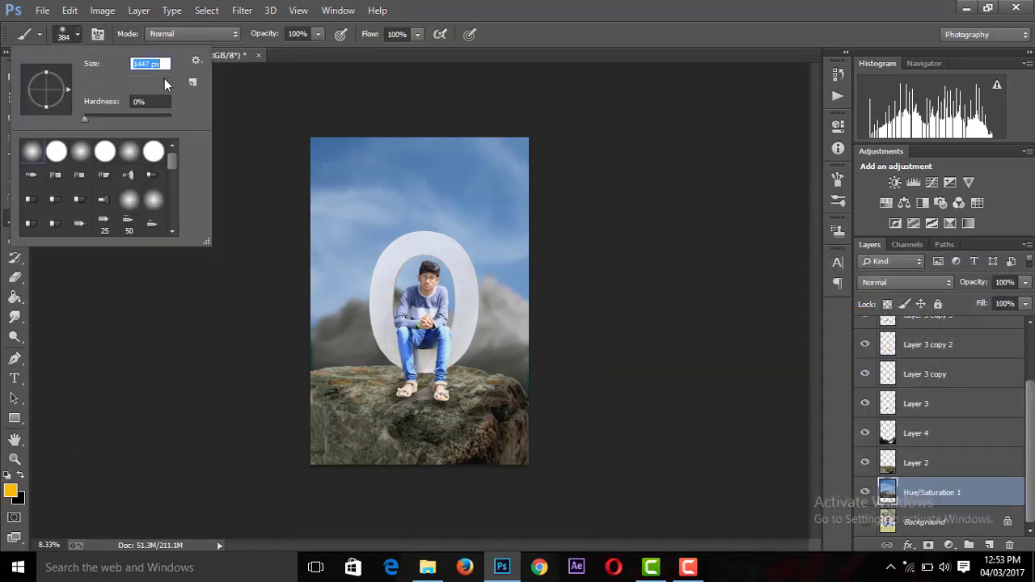
click(978, 538)
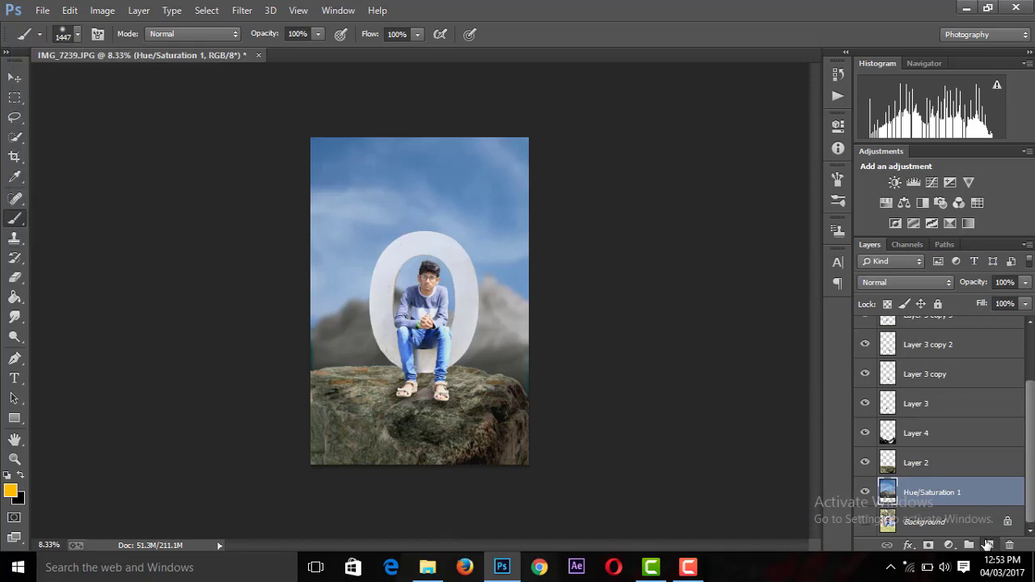
Paint an orange glow on a new layer behind the boy and enlarge it across the image
click(988, 544)
click(423, 287)
key(ctrl+t)
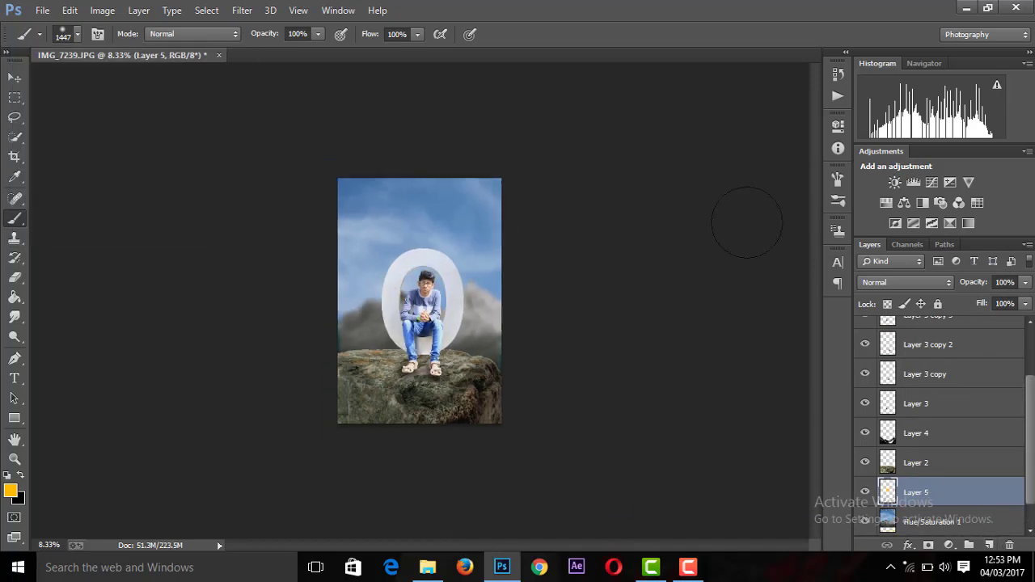
drag(345, 359, 218, 474)
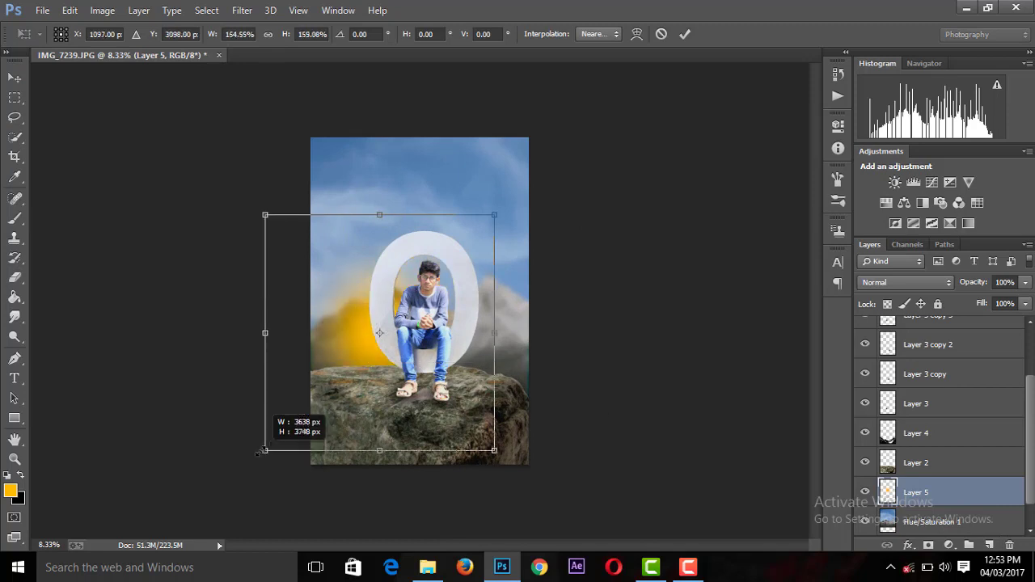
mouse_move(494, 214)
mouse_down()
mouse_move(647, 104)
mouse_move(647, 72)
mouse_up()
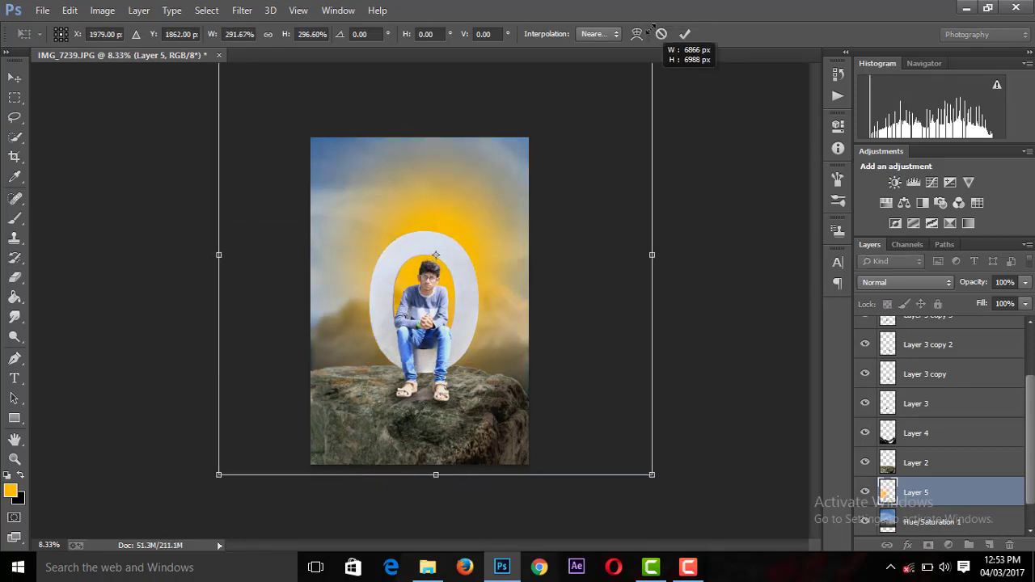
drag(538, 300, 518, 314)
key(ctrl+minus)
key(ctrl+minus)
key(ctrl+minus)
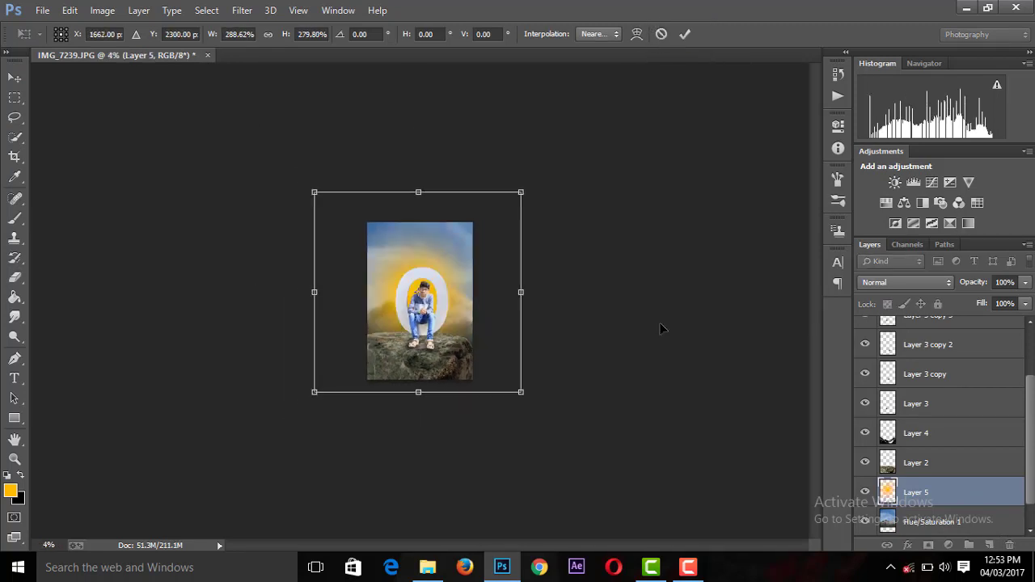
drag(520, 392, 580, 477)
drag(555, 437, 517, 400)
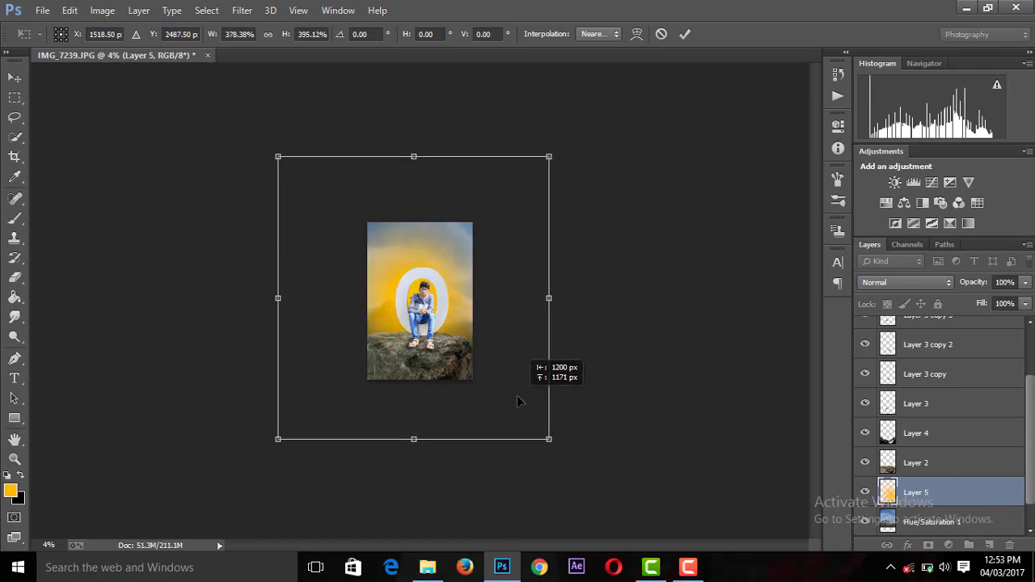
click(684, 33)
Fade the orange glow layer to 19% Fill
key(ctrl+plus)
key(ctrl+plus)
key(ctrl+plus)
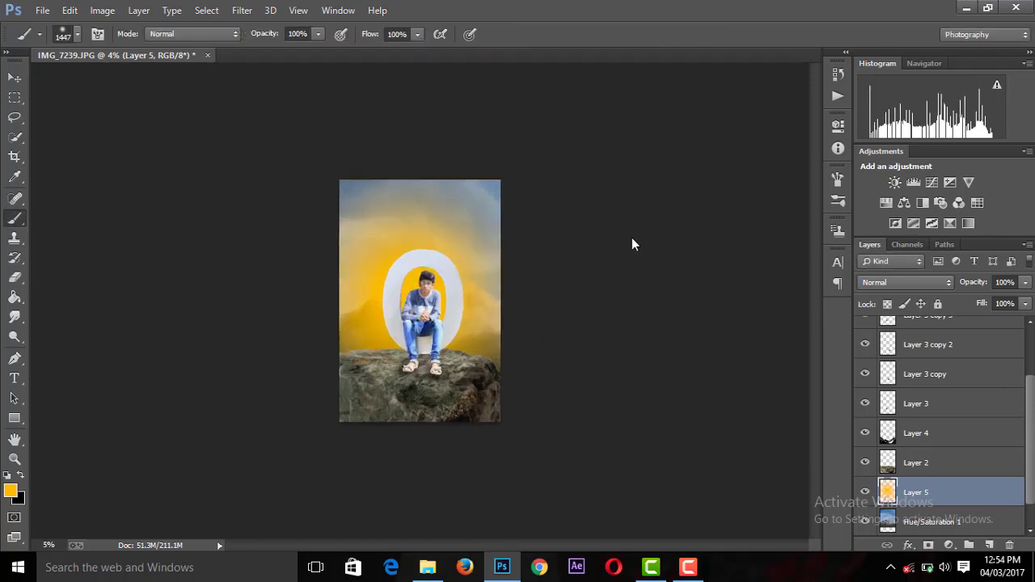
drag(974, 304, 923, 310)
key(ctrl+minus)
key(ctrl+minus)
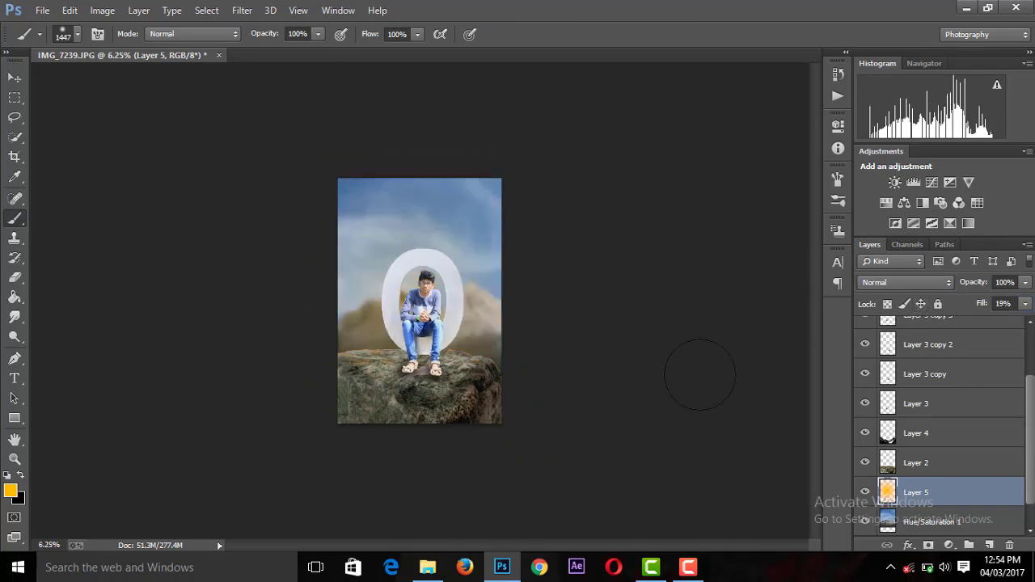
key(ctrl+minus)
key(ctrl+minus)
key(ctrl+plus)
key(ctrl+plus)
key(ctrl+plus)
key(ctrl+plus)
key(ctrl+plus)
key(ctrl+plus)
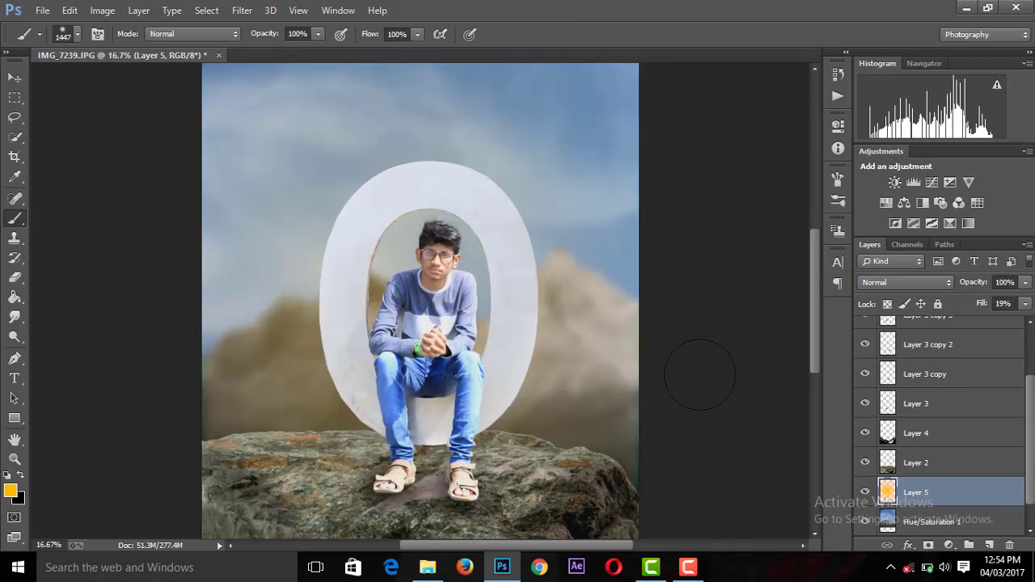
key(ctrl+minus)
key(ctrl+minus)
key(ctrl+minus)
key(ctrl+minus)
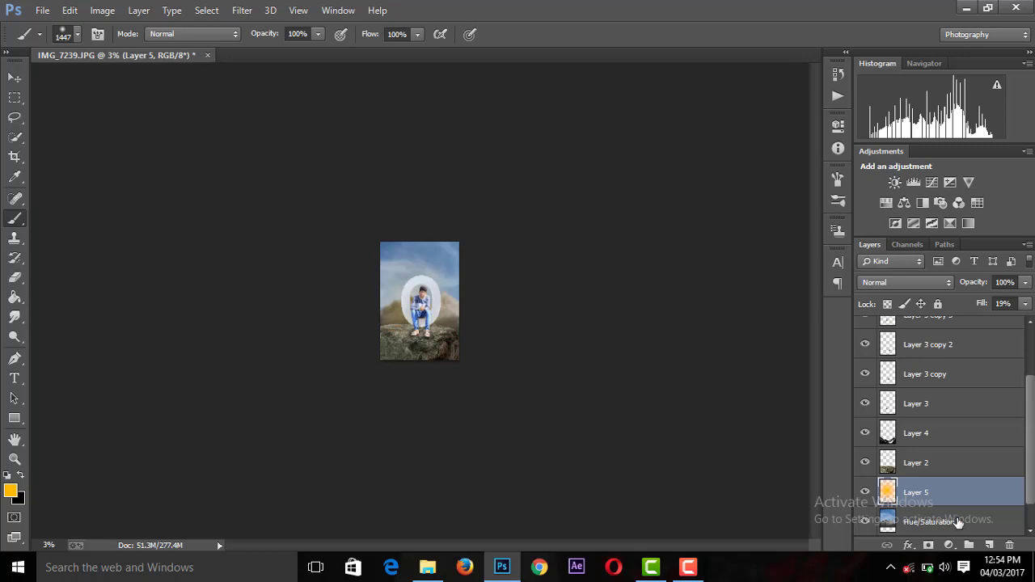
Select every layer from Background to Levels 1 and merge them into one
ctrl+click(958, 521)
ctrl+click(954, 462)
ctrl+click(954, 432)
ctrl+click(954, 404)
ctrl+click(954, 373)
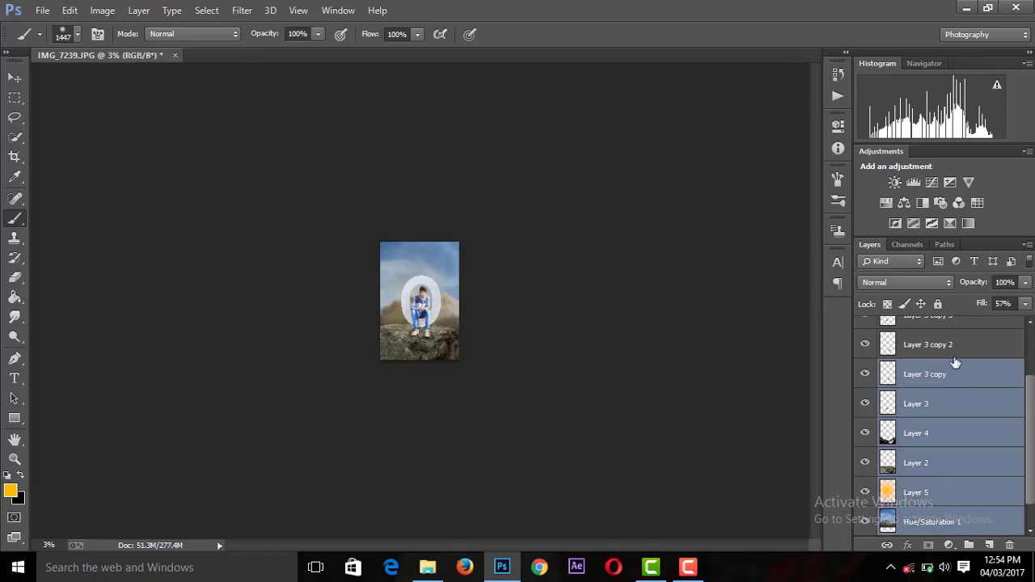
ctrl+click(958, 344)
ctrl+click(967, 323)
scroll(956, 485, down, 1)
ctrl+click(955, 521)
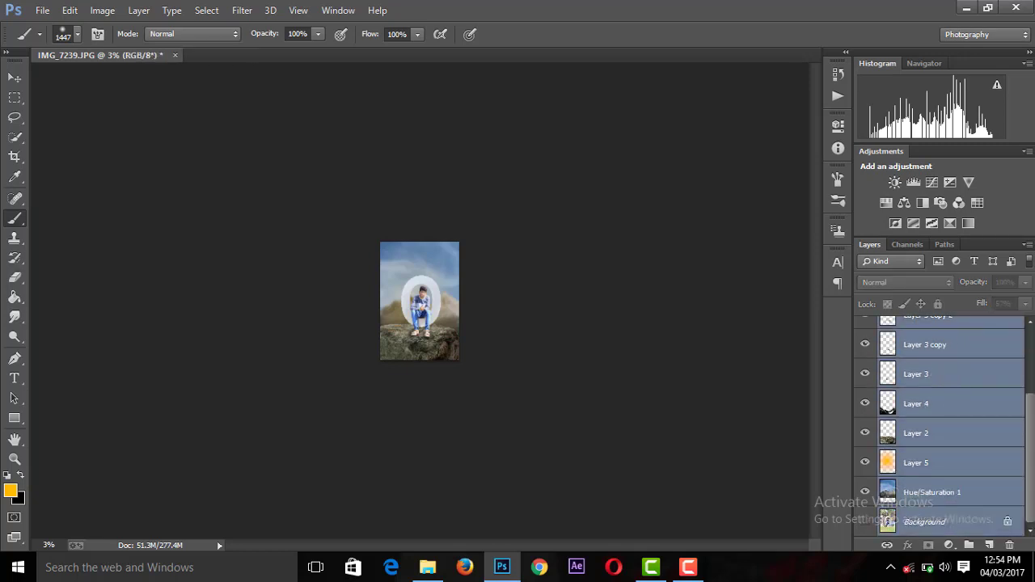
scroll(938, 426, up, 1)
ctrl+click(958, 360)
ctrl+click(958, 331)
right_click(970, 331)
click(711, 434)
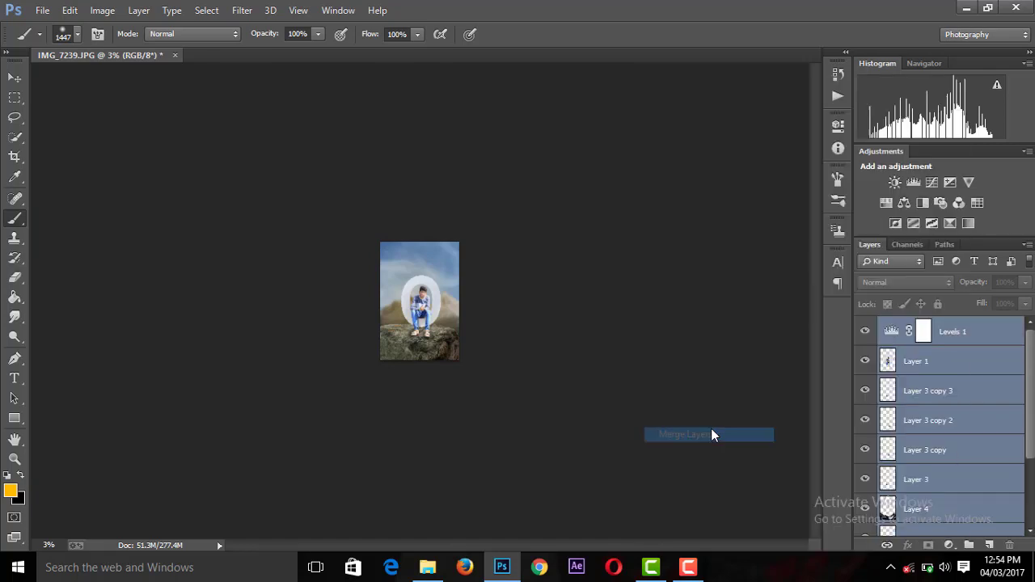
Apply Filter > Camera Raw Filter to the merged layer
key(ctrl+plus)
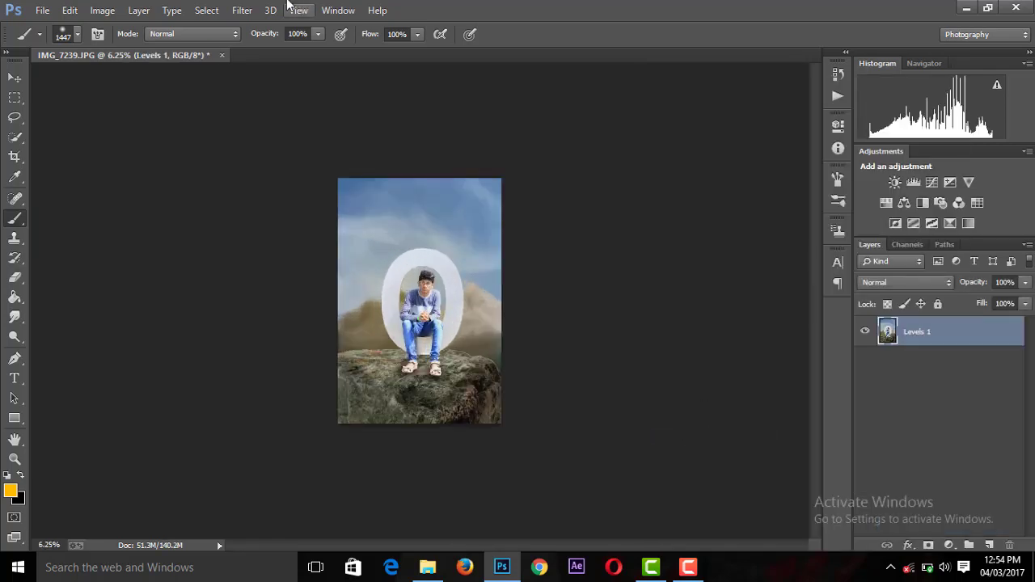
click(242, 10)
click(255, 98)
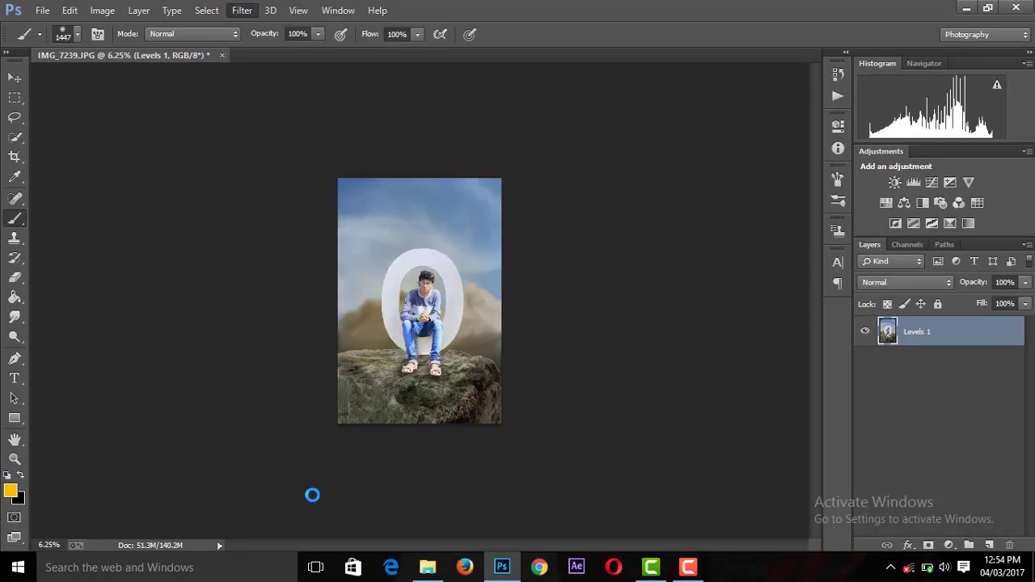
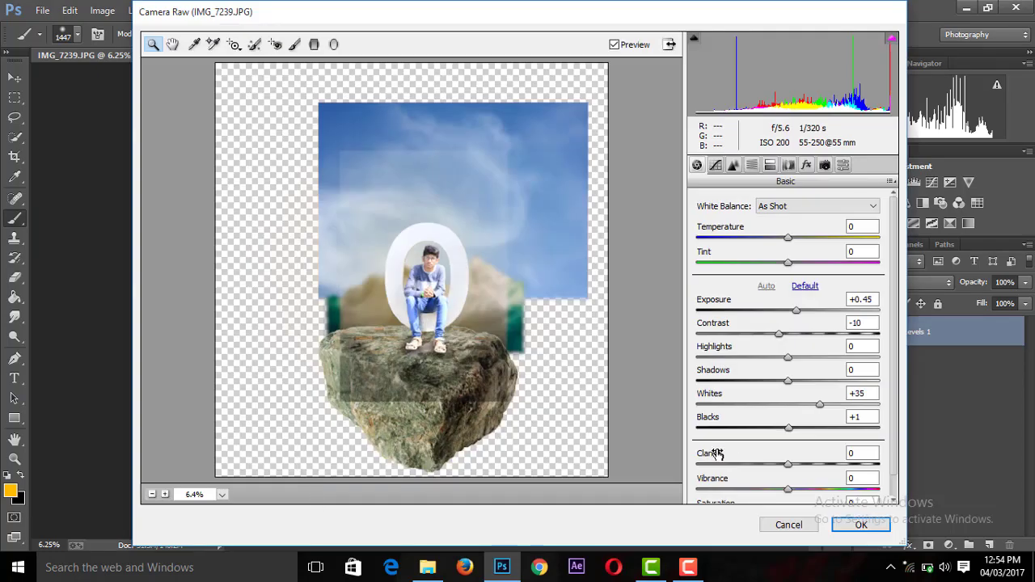
Cancel Camera Raw and flatten the boy, letter O, rock and sky into one Background layer
click(789, 525)
right_click(906, 332)
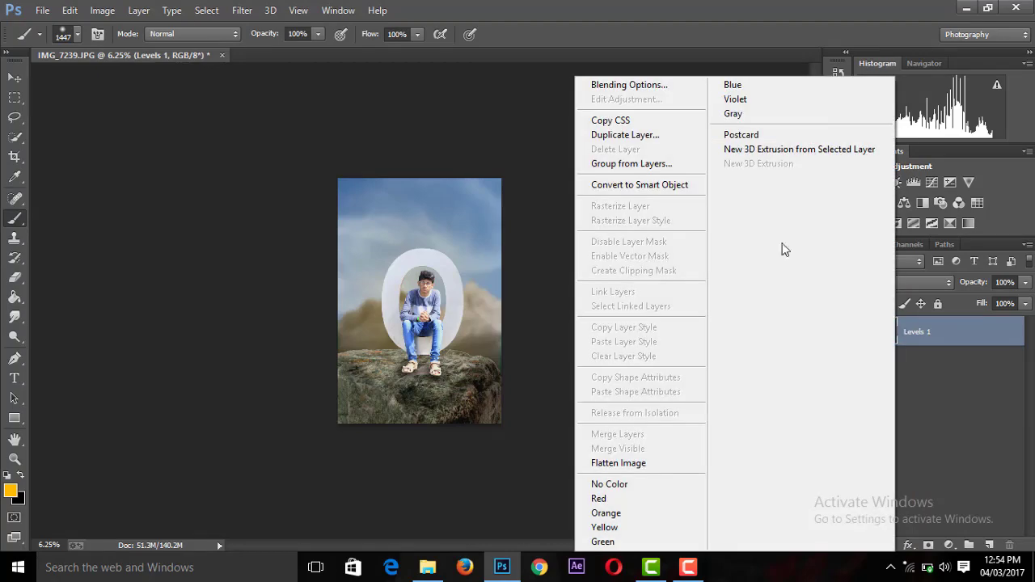
click(632, 464)
click(242, 10)
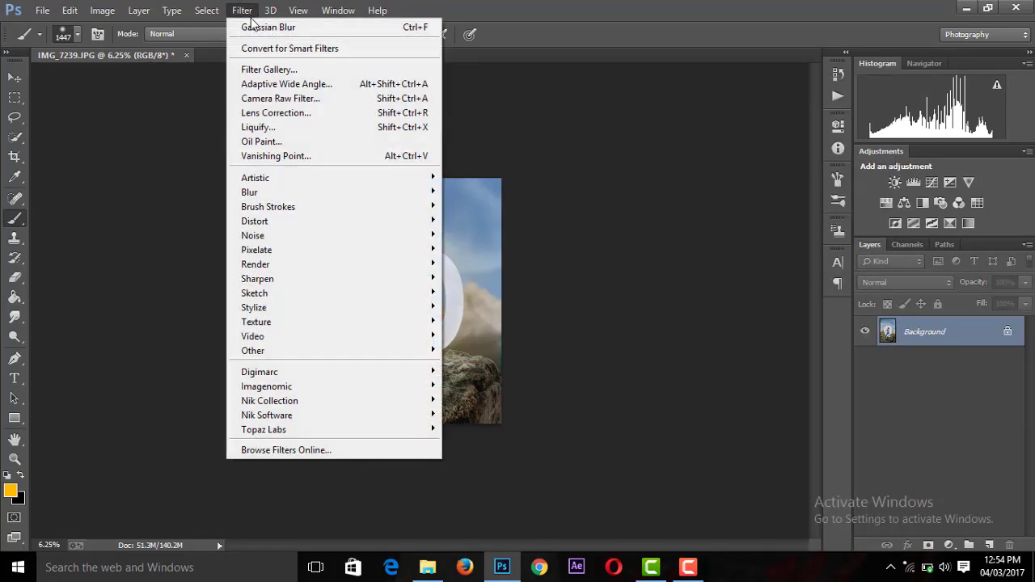
click(296, 108)
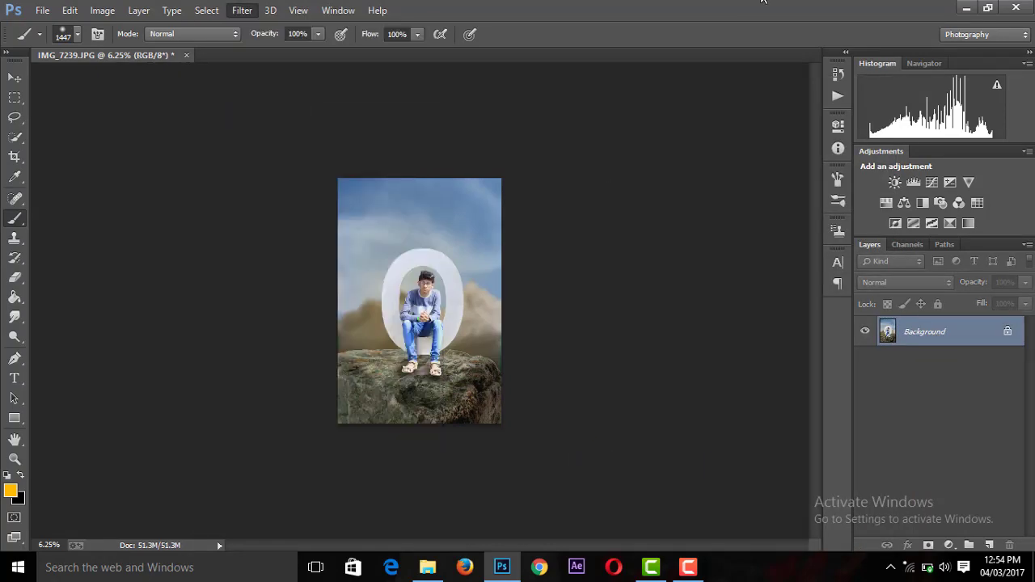
In the Camera Raw Filter, reset basic tone, then set Clarity +56, Blacks -48, Shadows +92
key(Return)
click(271, 10)
click(291, 67)
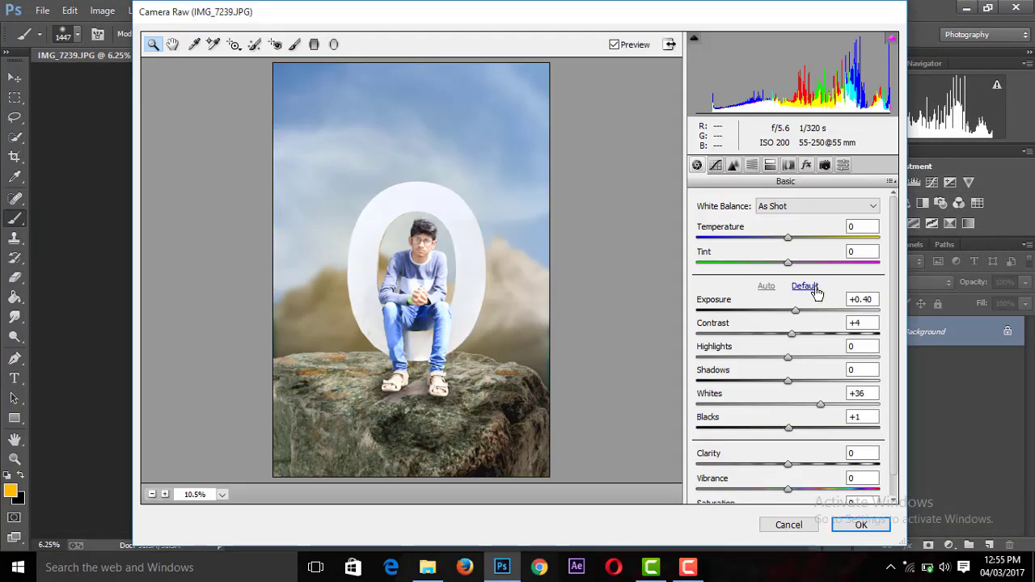
click(815, 288)
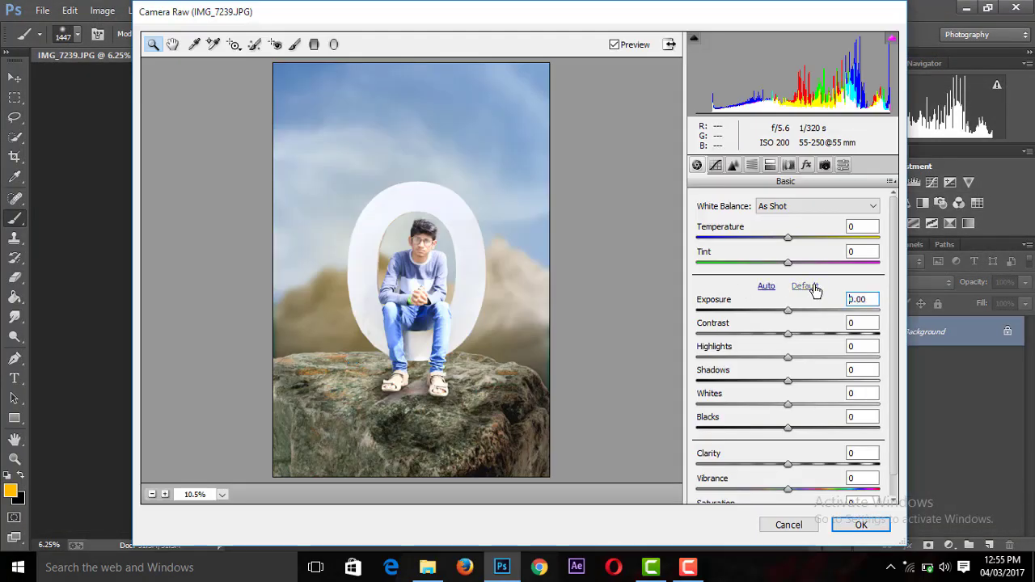
drag(832, 468, 837, 465)
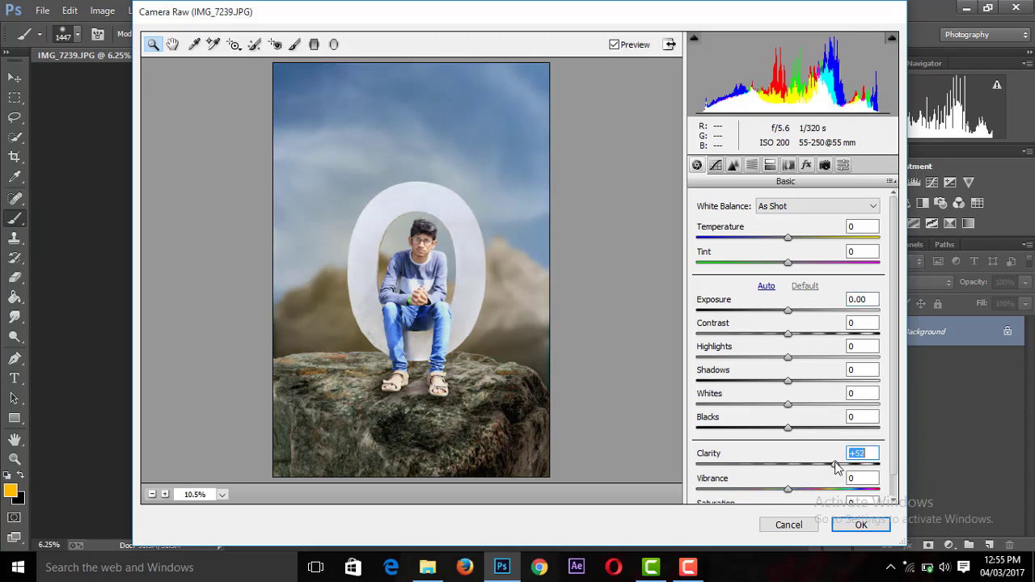
click(651, 430)
drag(781, 426, 744, 427)
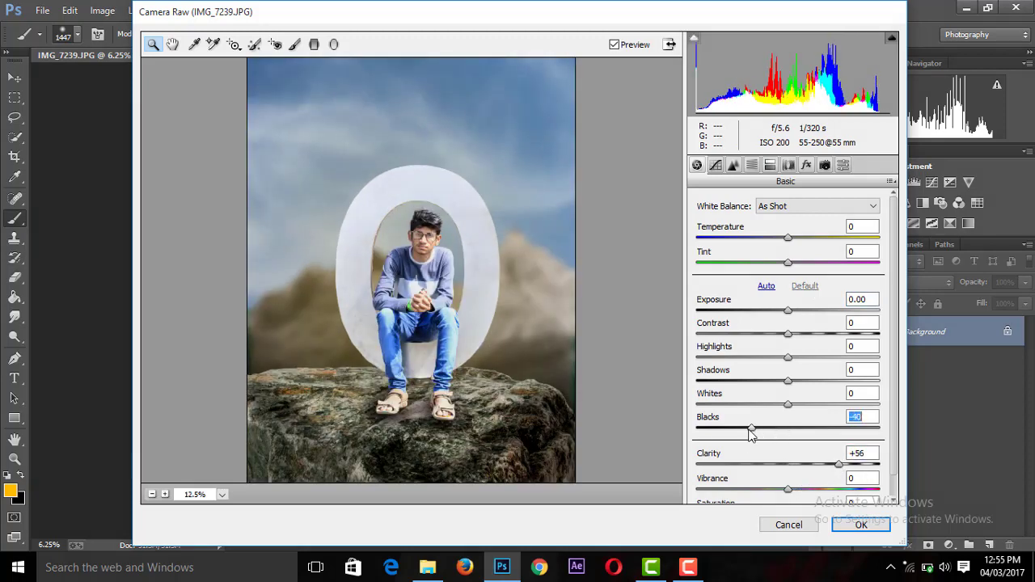
drag(826, 380, 872, 380)
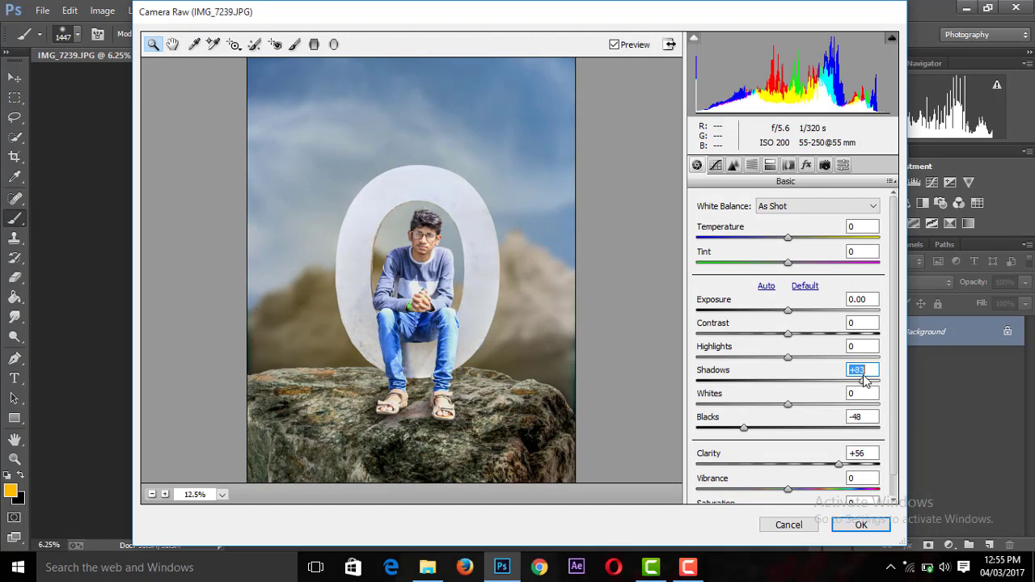
Refine the tone to Highlights -59, Blacks -68, Shadows +100 and Clarity +58
alt+click(566, 339)
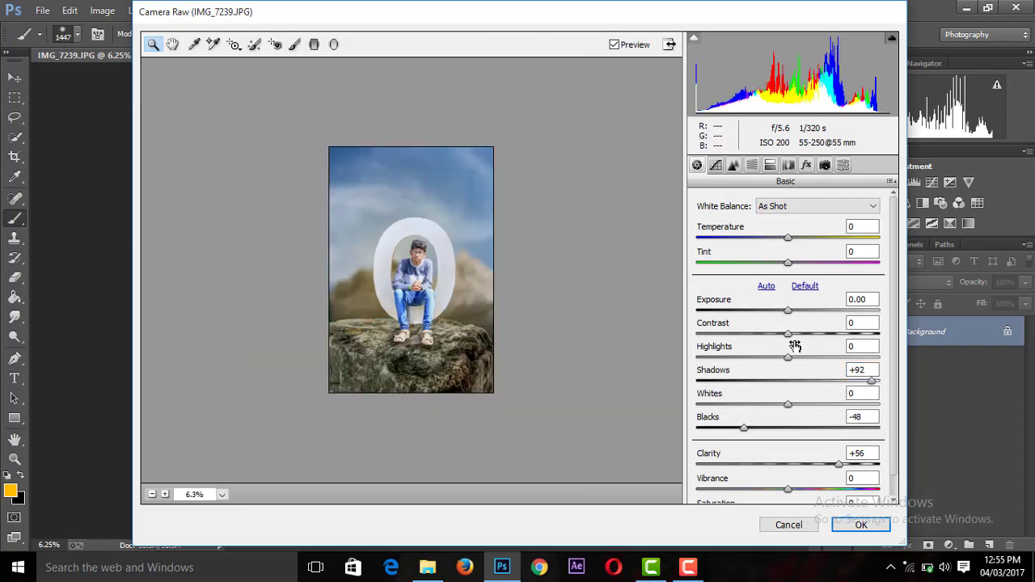
drag(786, 359, 734, 358)
drag(744, 428, 726, 428)
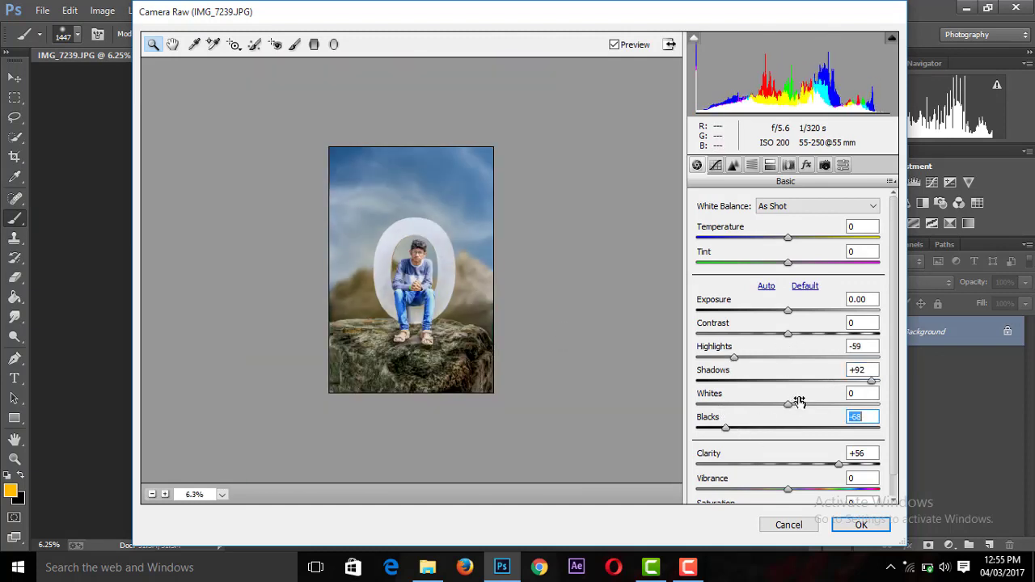
drag(872, 384, 880, 384)
drag(837, 465, 840, 463)
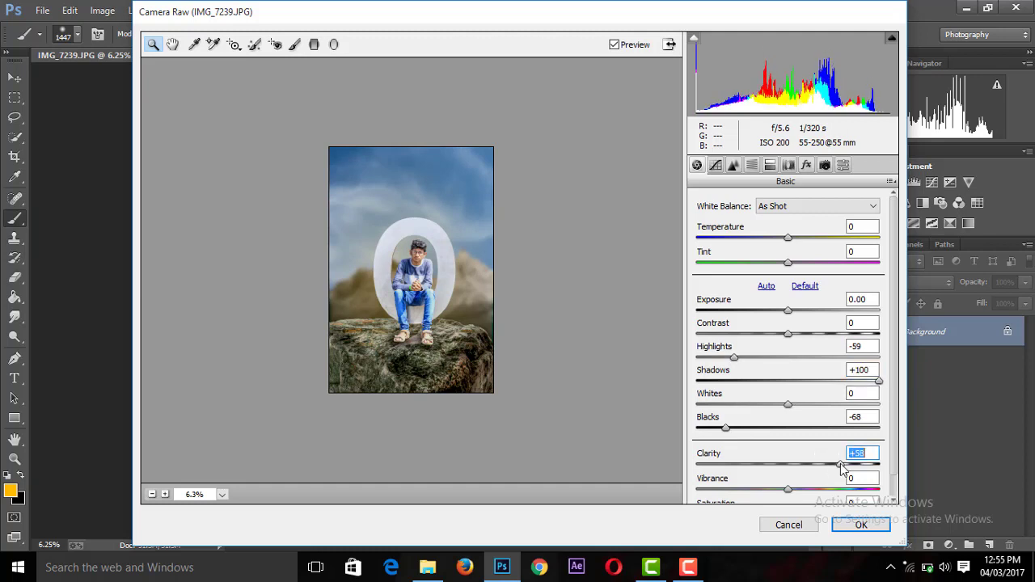
click(615, 445)
alt+click(532, 412)
Set Exposure +0.15, Highlights -67, Blacks -62 and Whites +30
drag(790, 318, 795, 320)
drag(732, 358, 726, 358)
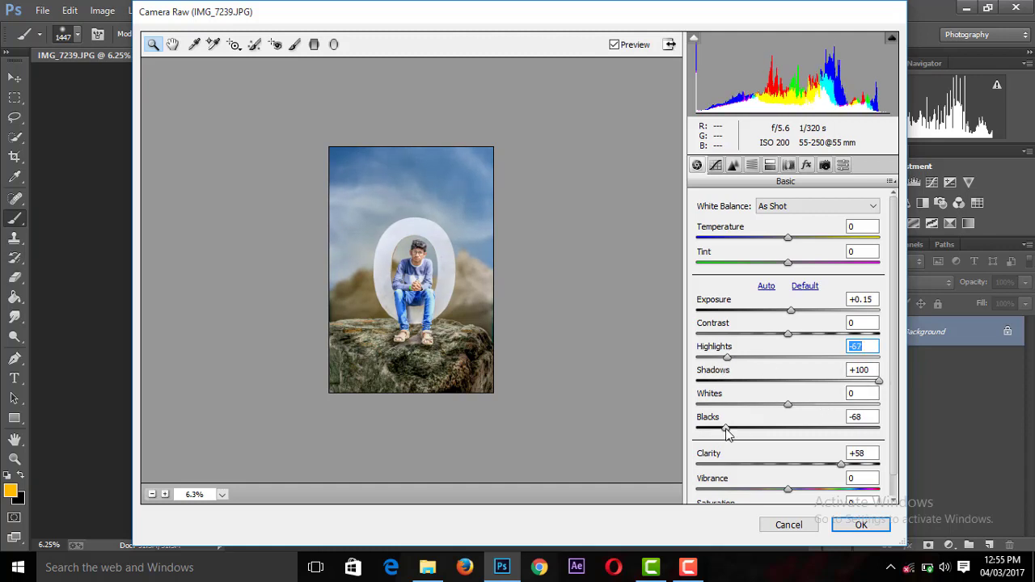
drag(726, 434, 732, 434)
click(620, 353)
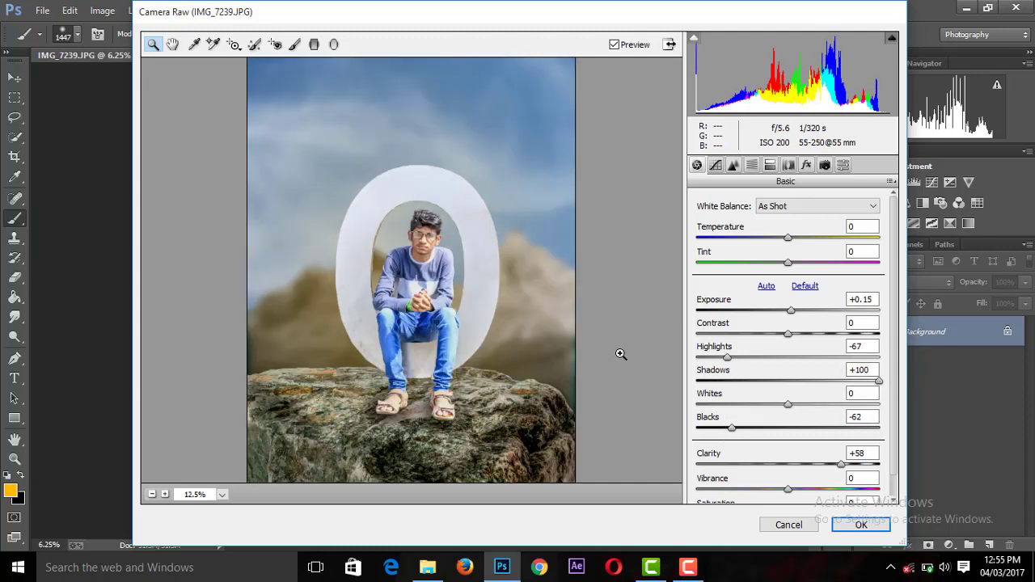
drag(805, 409, 817, 404)
alt+click(663, 312)
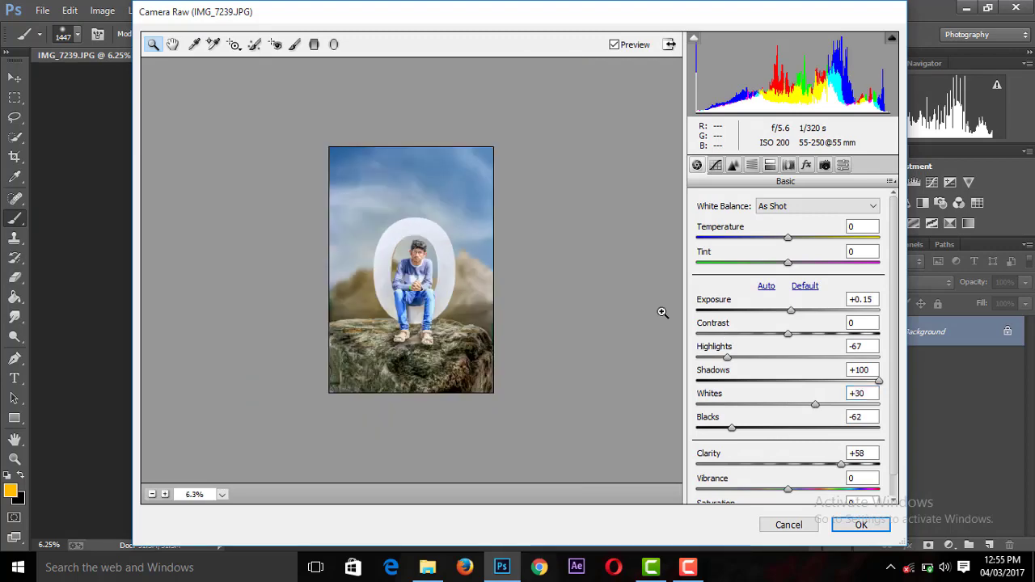
Review the Detail and HSL luminance settings, add a -9 vignette, and apply the filter
click(733, 165)
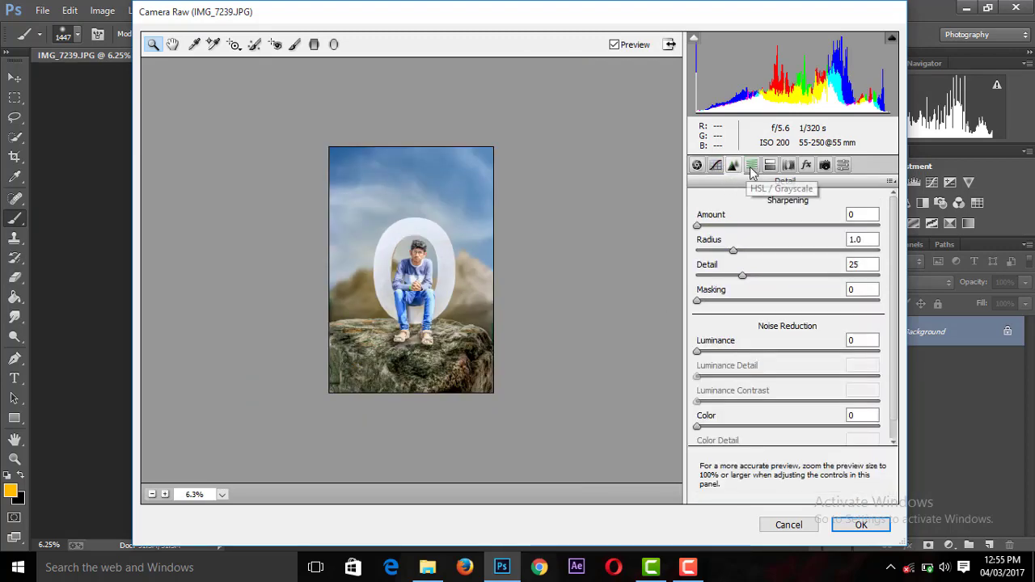
click(751, 165)
click(789, 224)
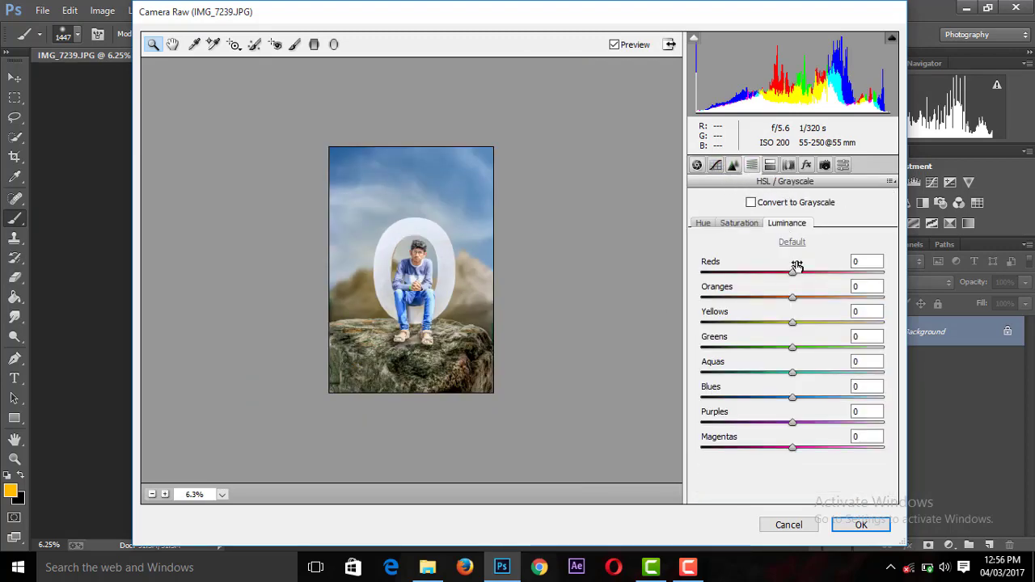
click(674, 304)
click(806, 165)
drag(794, 360, 786, 368)
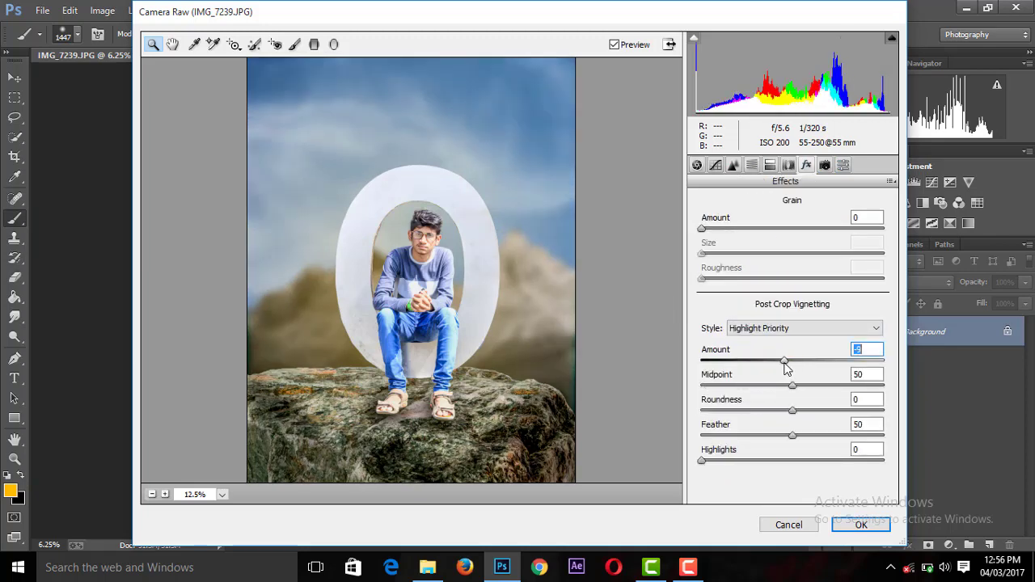
alt+click(642, 340)
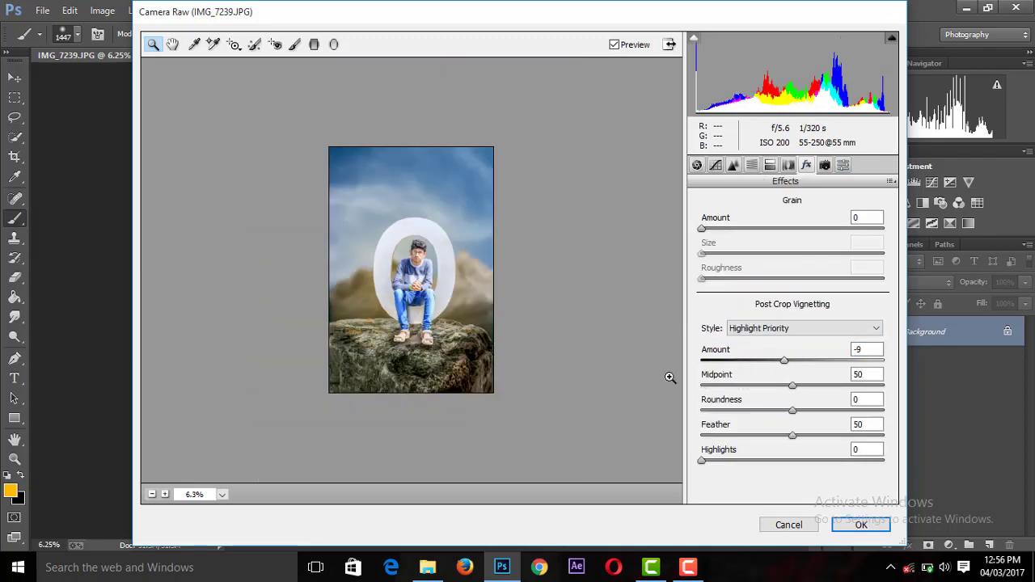
click(848, 524)
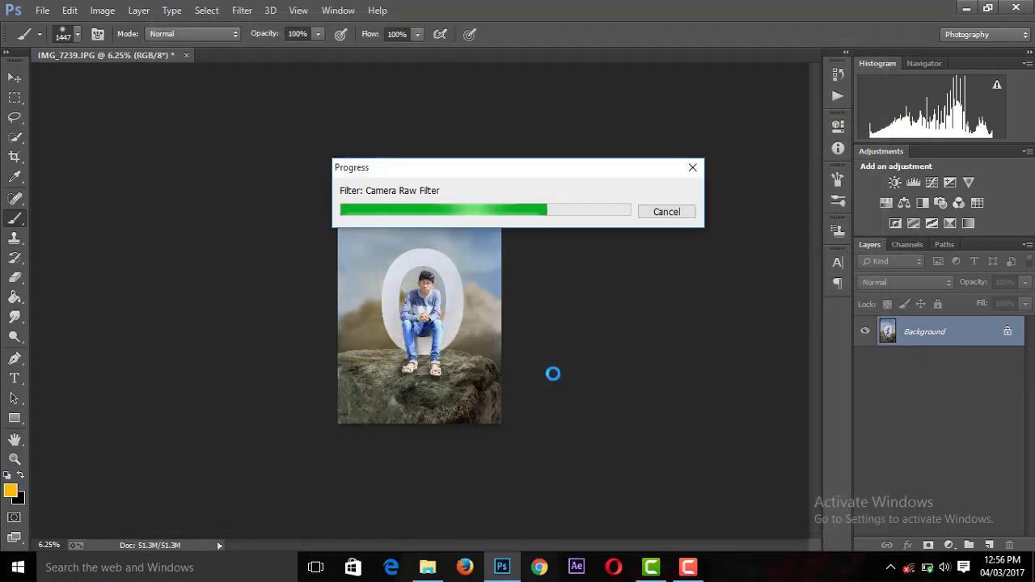
Add a Photo Filter adjustment layer using the Blue filter at 25% density
key(ctrl+minus)
key(ctrl+plus)
key(ctrl+plus)
key(ctrl+plus)
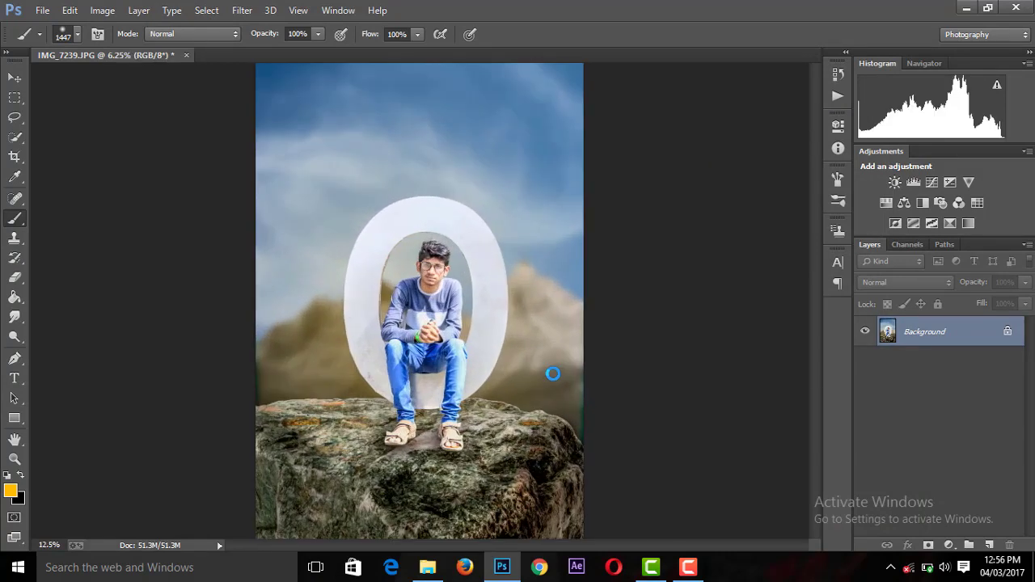
key(ctrl+minus)
key(ctrl+minus)
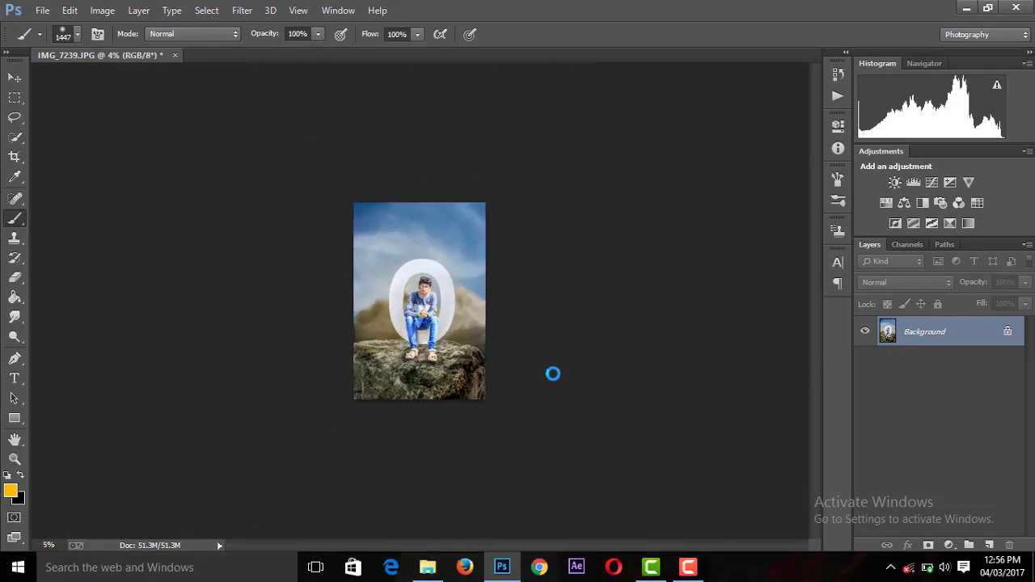
key(ctrl+plus)
key(ctrl+plus)
click(952, 546)
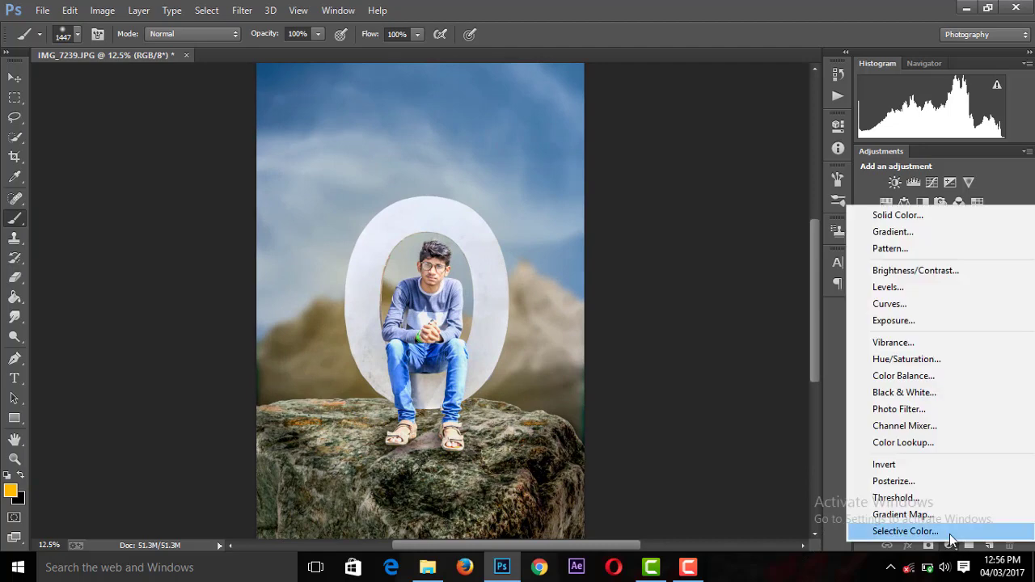
click(942, 407)
click(741, 165)
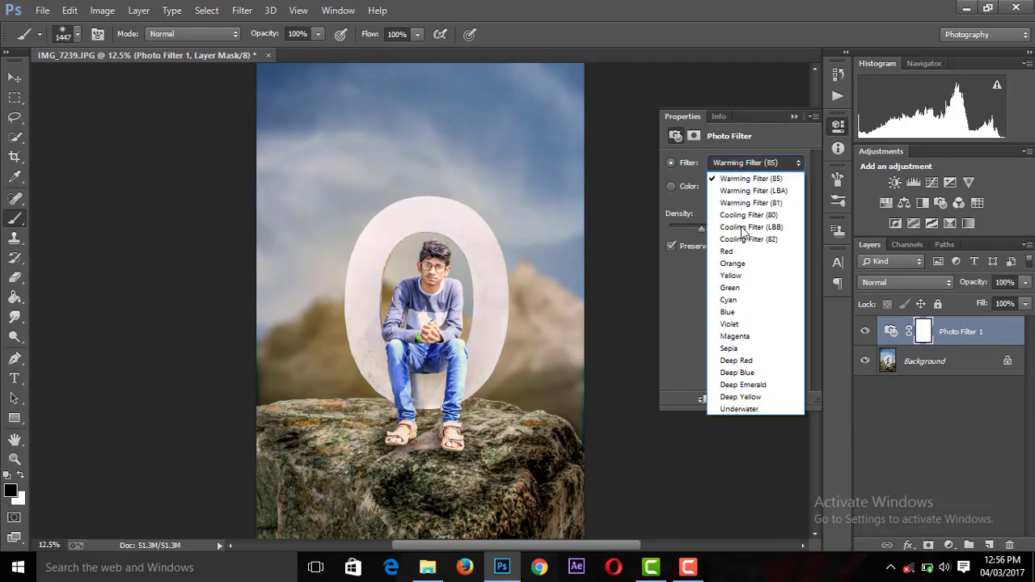
click(738, 301)
key(ctrl+minus)
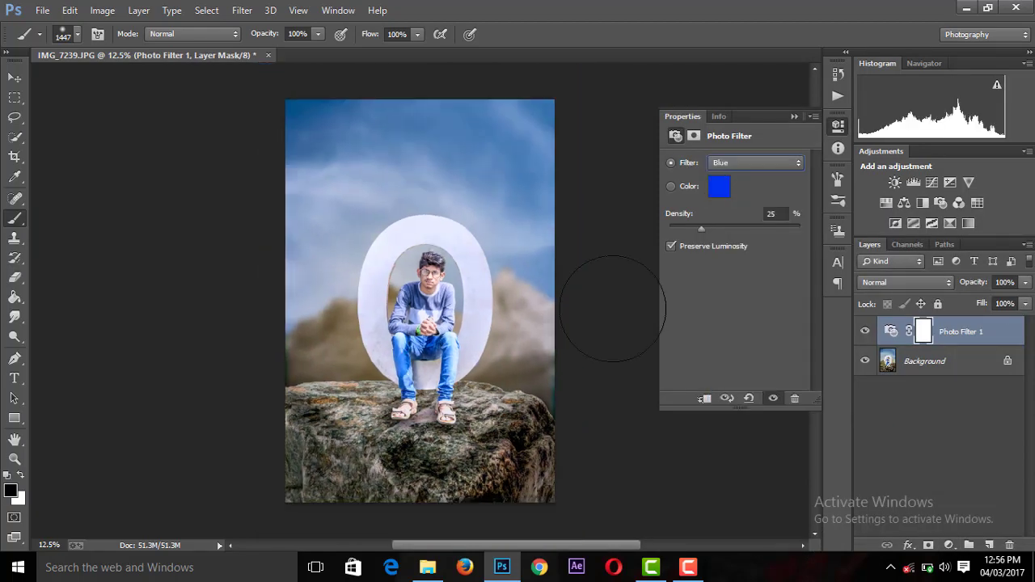
click(794, 117)
key(ctrl+minus)
key(ctrl+minus)
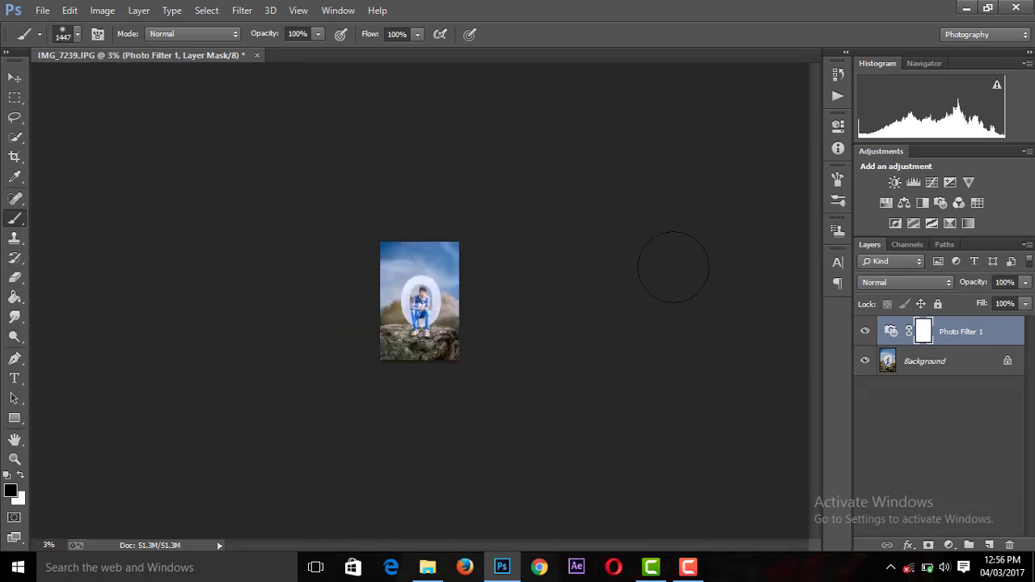
key(ctrl+plus)
key(ctrl+plus)
Crop the image slightly tighter on all sides around the boy
click(14, 157)
right_click(14, 157)
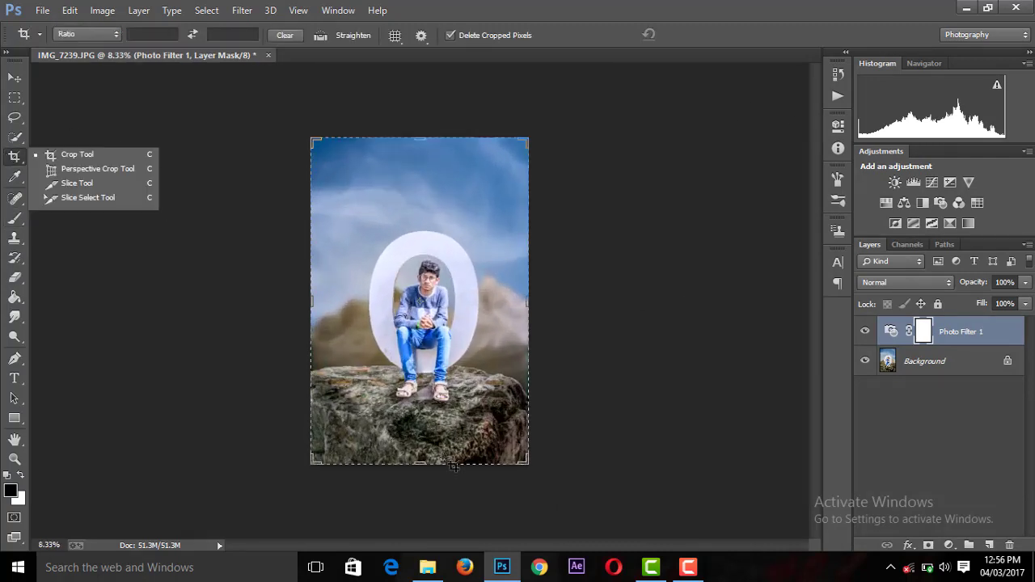
click(65, 161)
drag(451, 464, 450, 442)
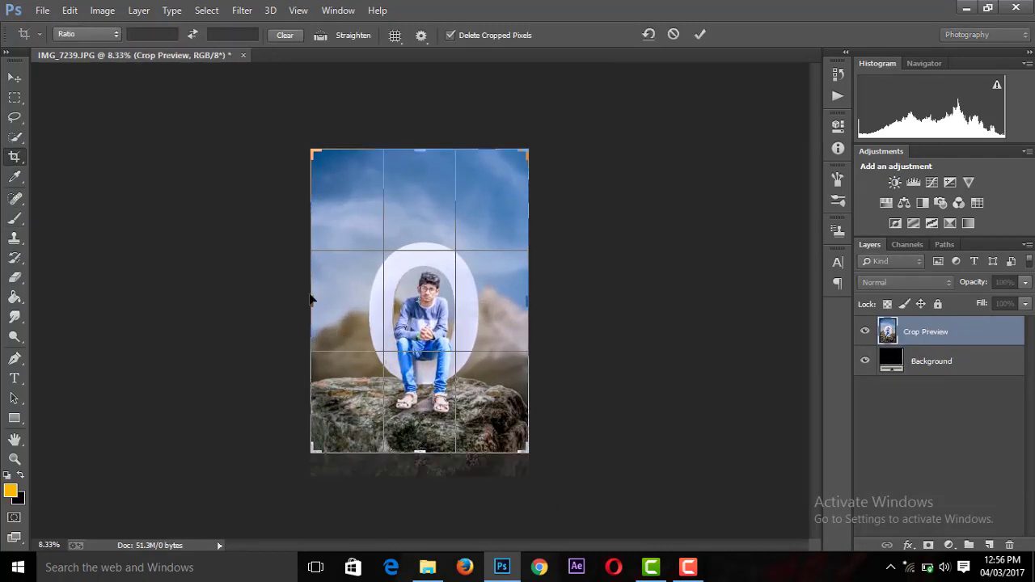
drag(311, 299, 320, 300)
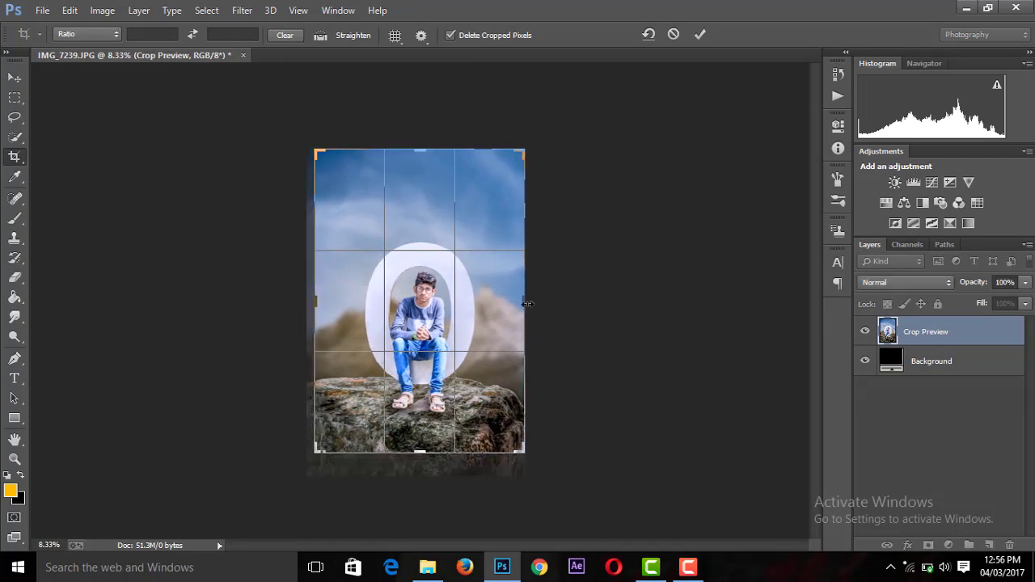
drag(526, 303, 517, 303)
drag(419, 150, 420, 159)
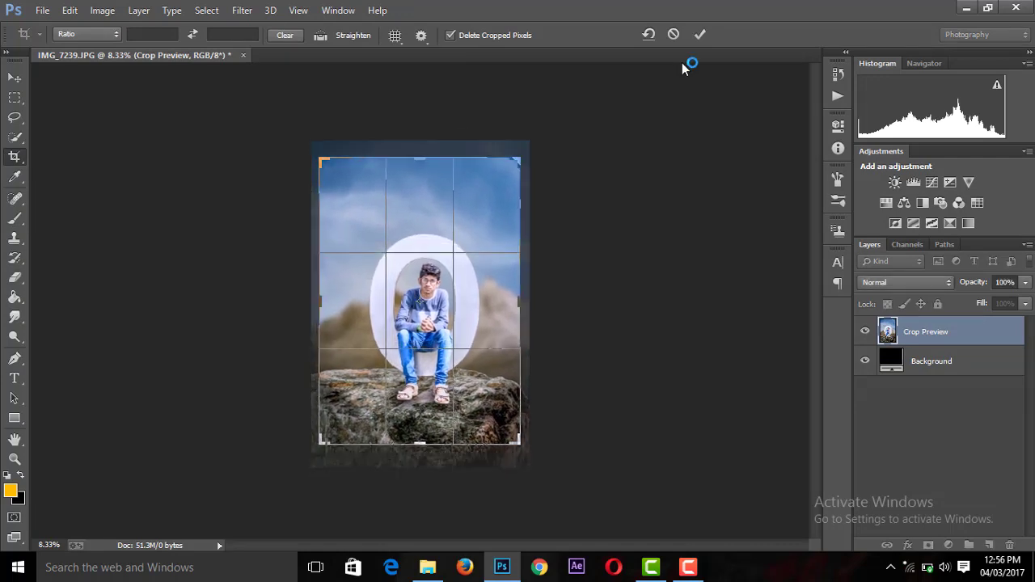
click(702, 36)
Merge the Photo Filter 1 layer down into the Background
scroll(632, 251, down, 1)
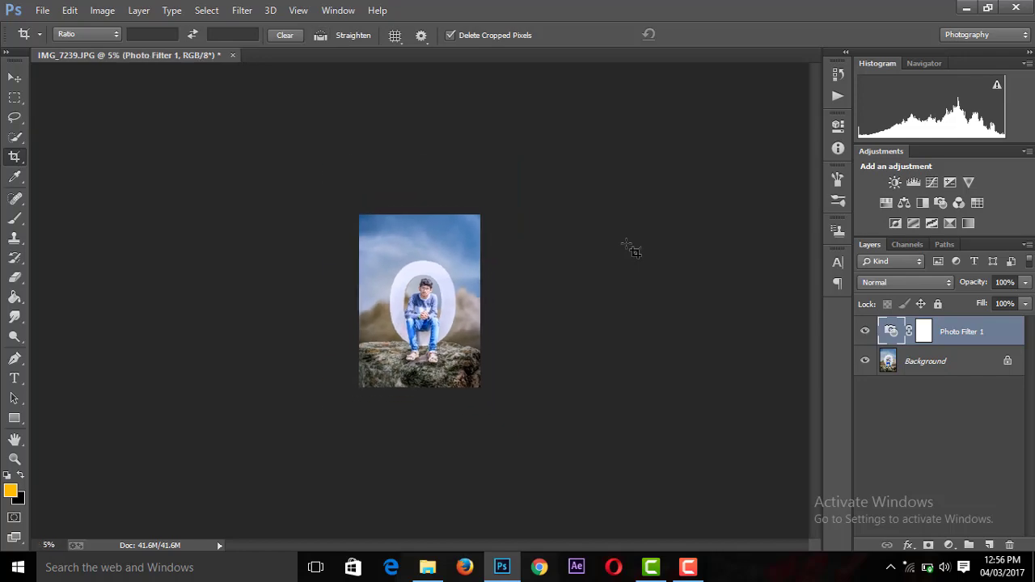
scroll(632, 251, up, 2)
scroll(631, 250, down, 1)
click(958, 362)
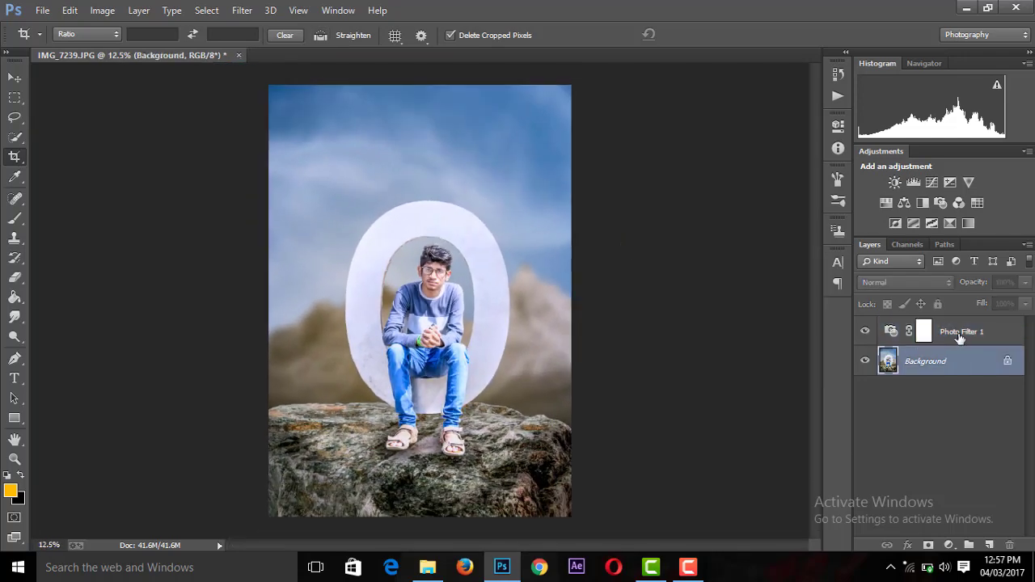
click(960, 335)
right_click(962, 333)
click(664, 438)
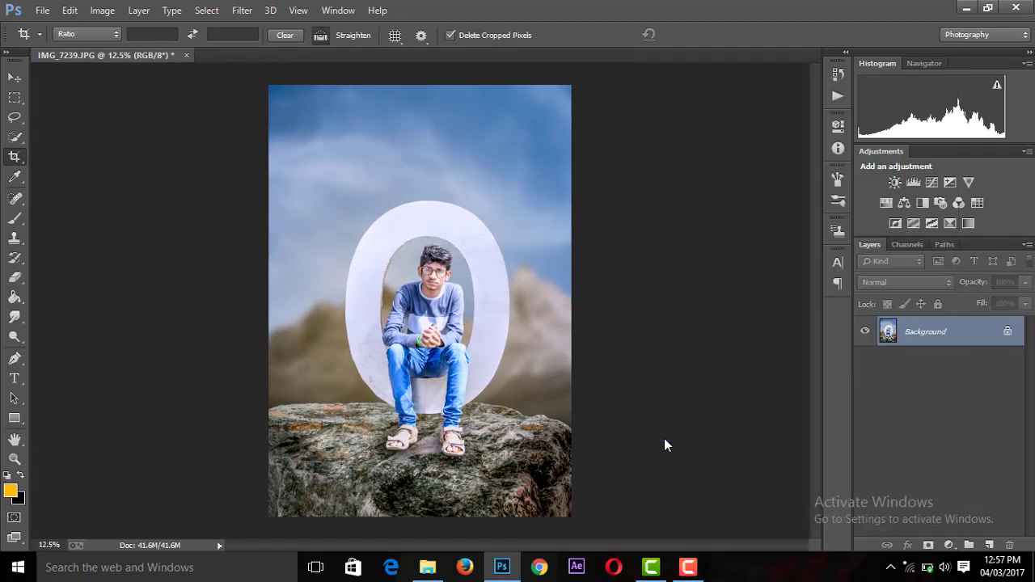
scroll(664, 439, down, 1)
In a new Camera Raw Filter pass, reset basic tone and set Clarity +32, Shadows +30
scroll(664, 439, up, 1)
click(242, 10)
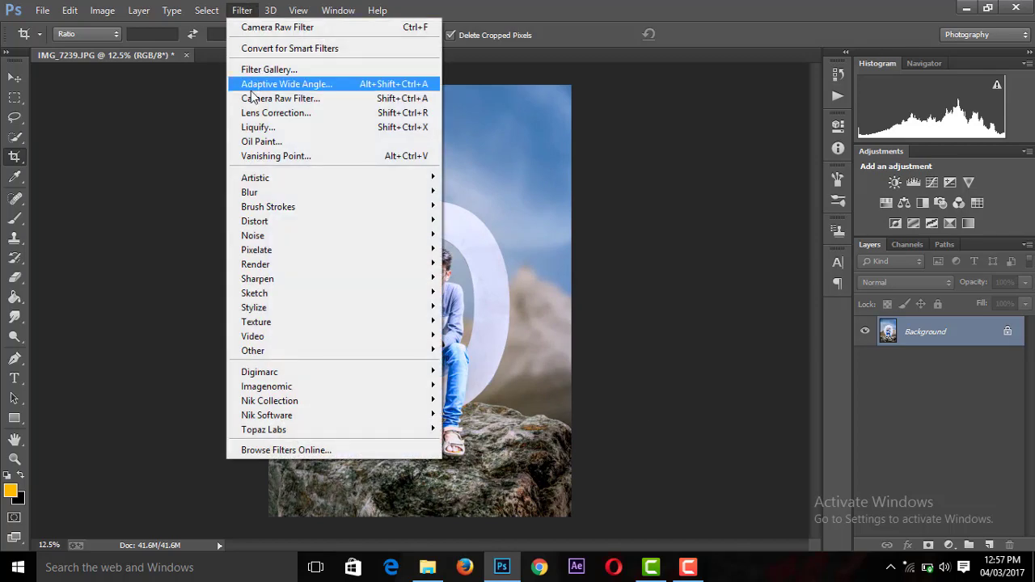
click(250, 98)
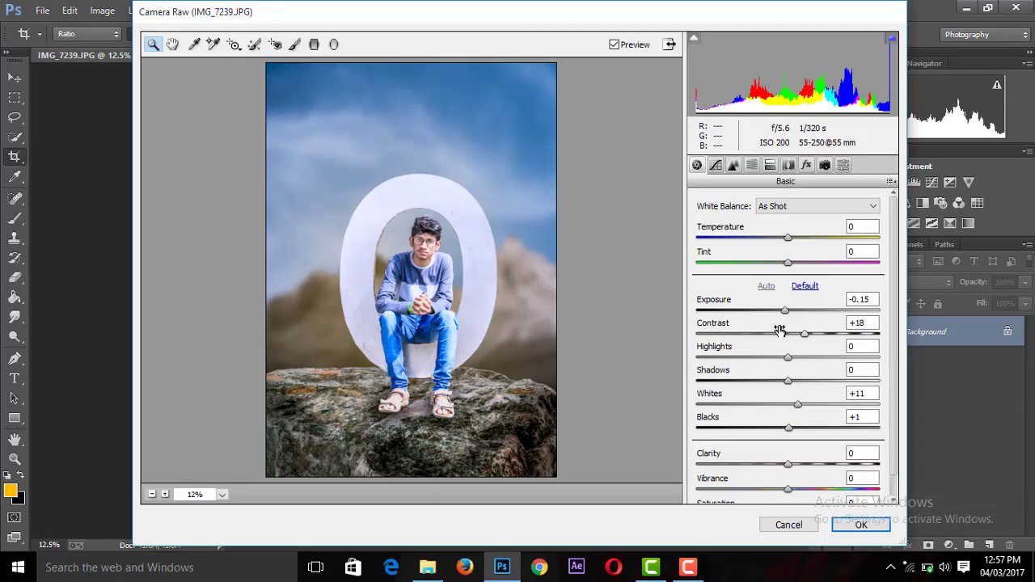
click(803, 288)
drag(826, 465, 818, 472)
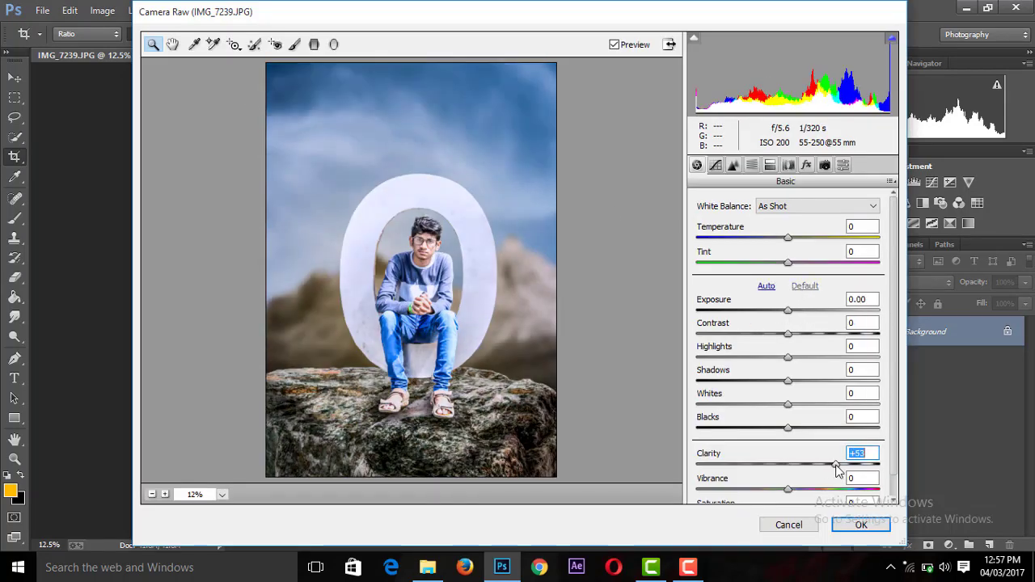
click(616, 371)
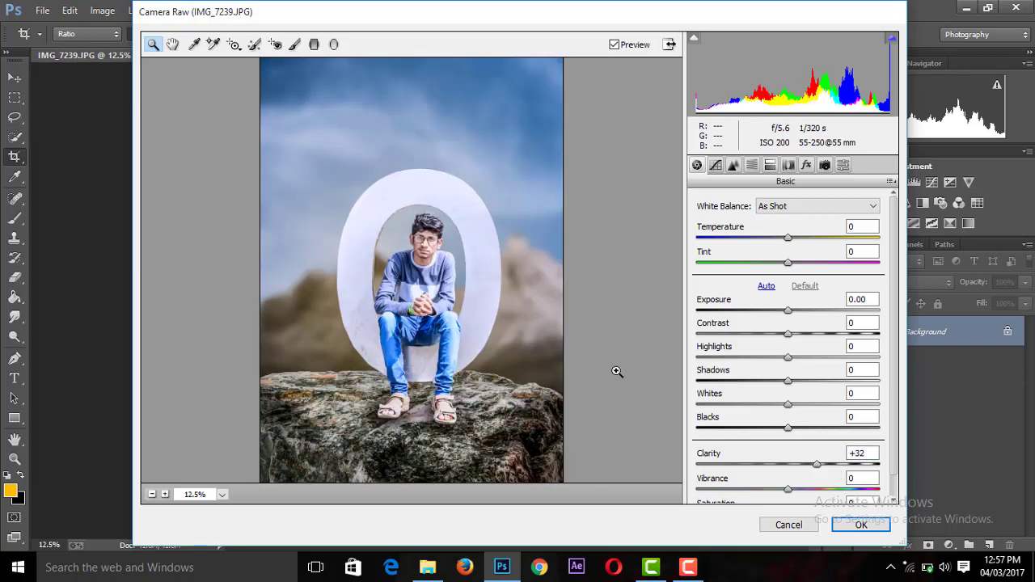
click(818, 380)
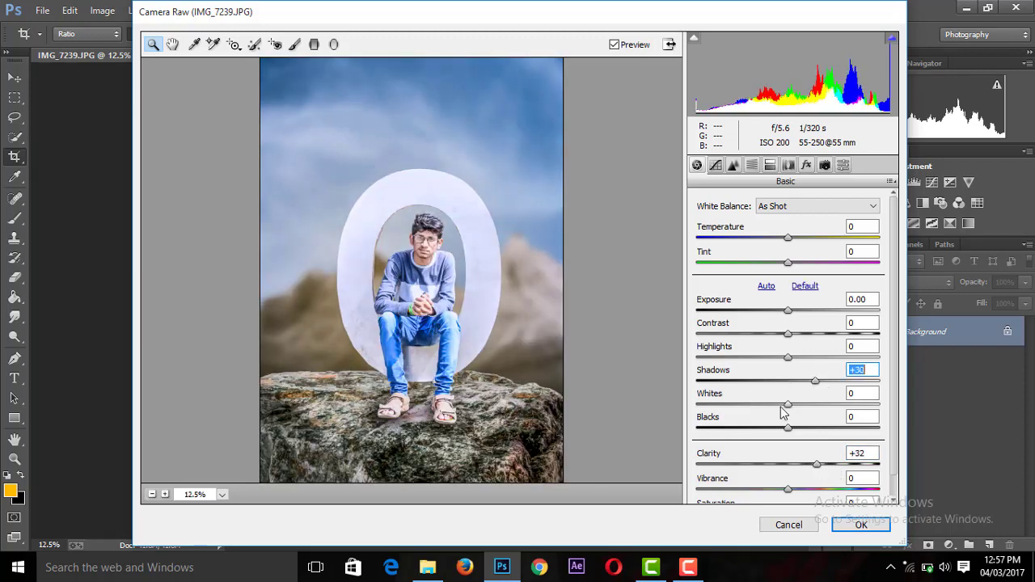
Deepen Blacks to -48, brighten exposure slightly and add a little luminance noise reduction
drag(788, 428, 744, 428)
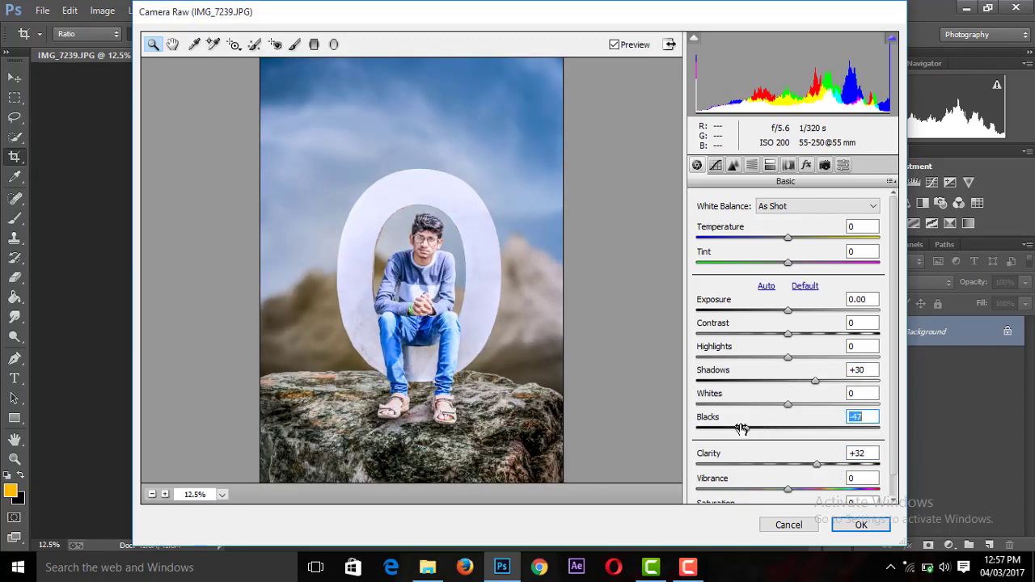
alt+click(644, 401)
click(645, 401)
drag(788, 311, 793, 314)
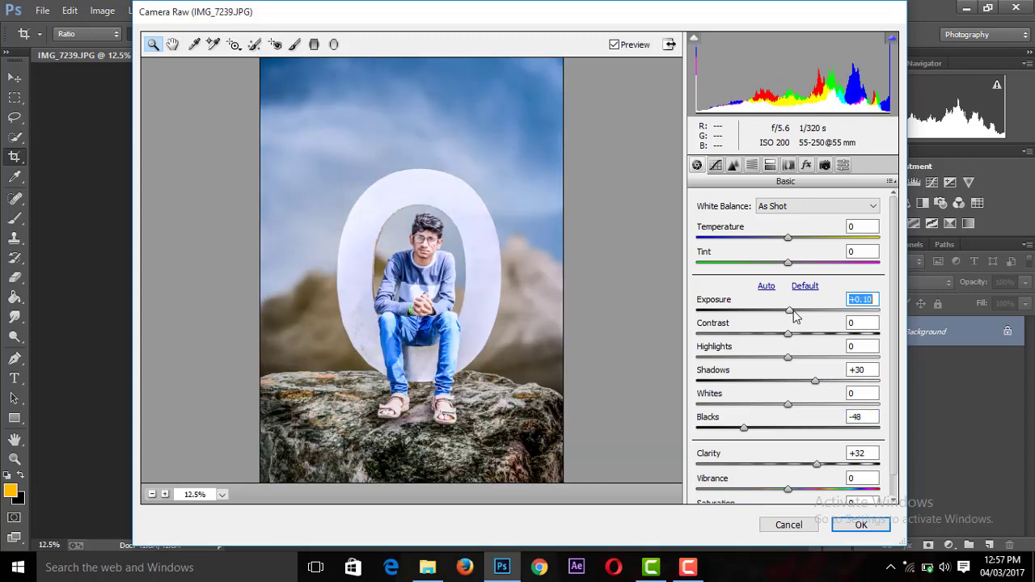
click(716, 165)
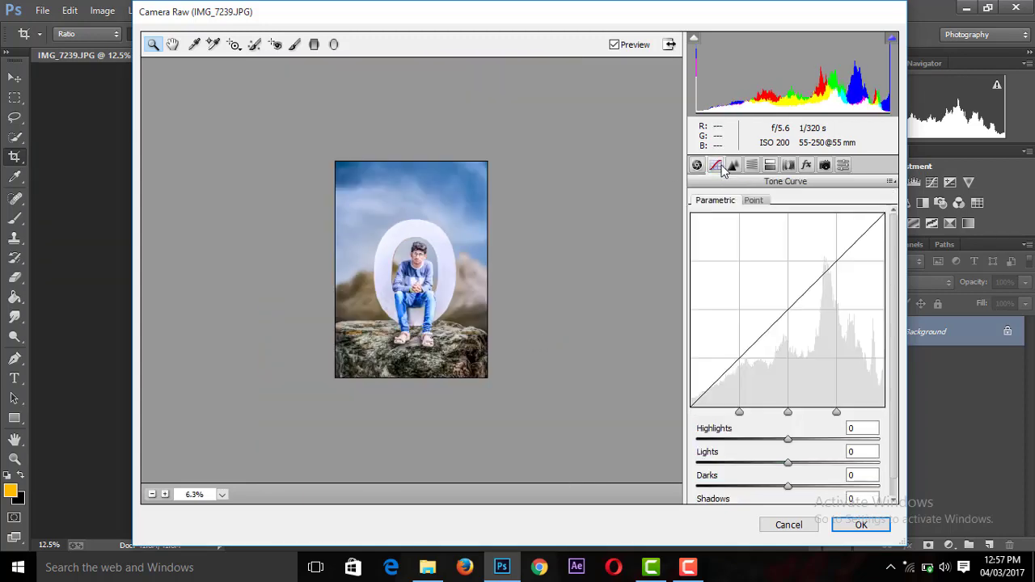
click(733, 165)
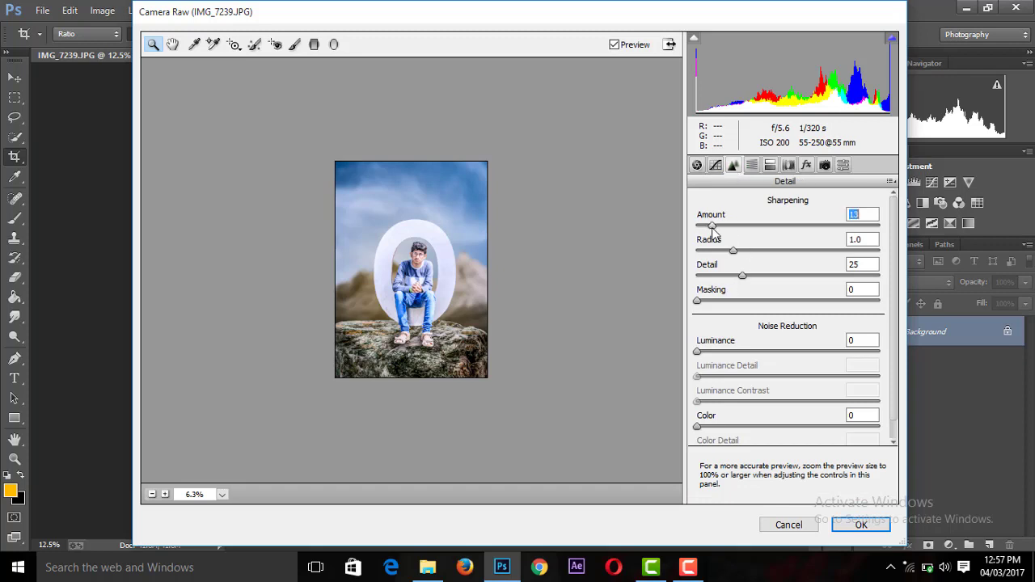
click(701, 352)
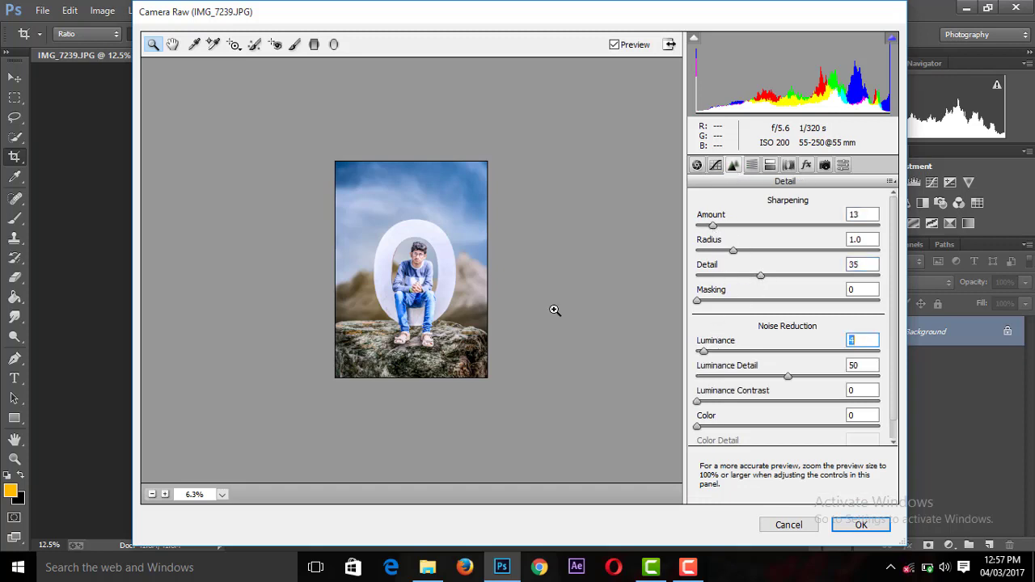
Boost the Blues saturation to +38 in the HSL settings
click(751, 165)
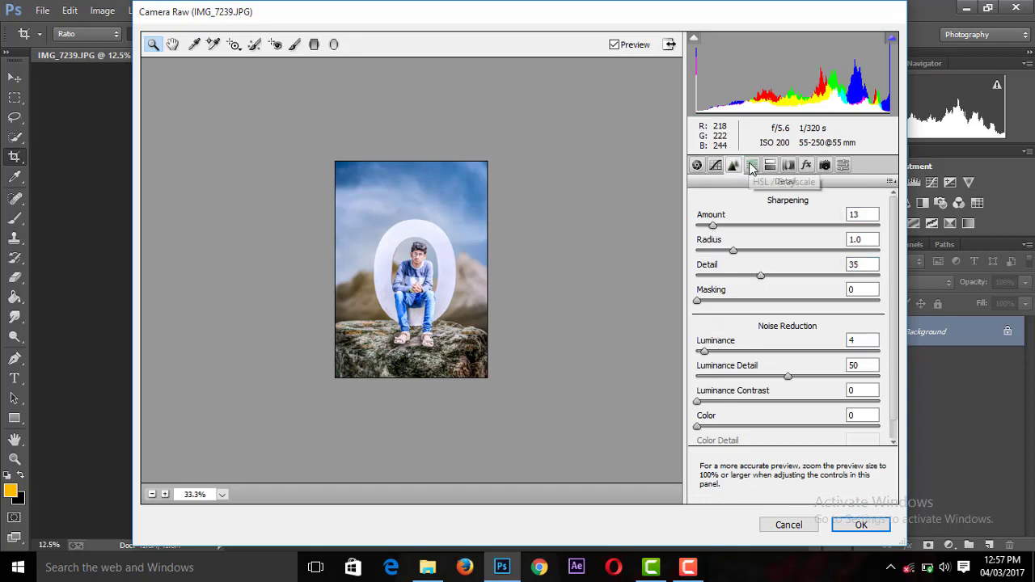
key(ctrl+minus)
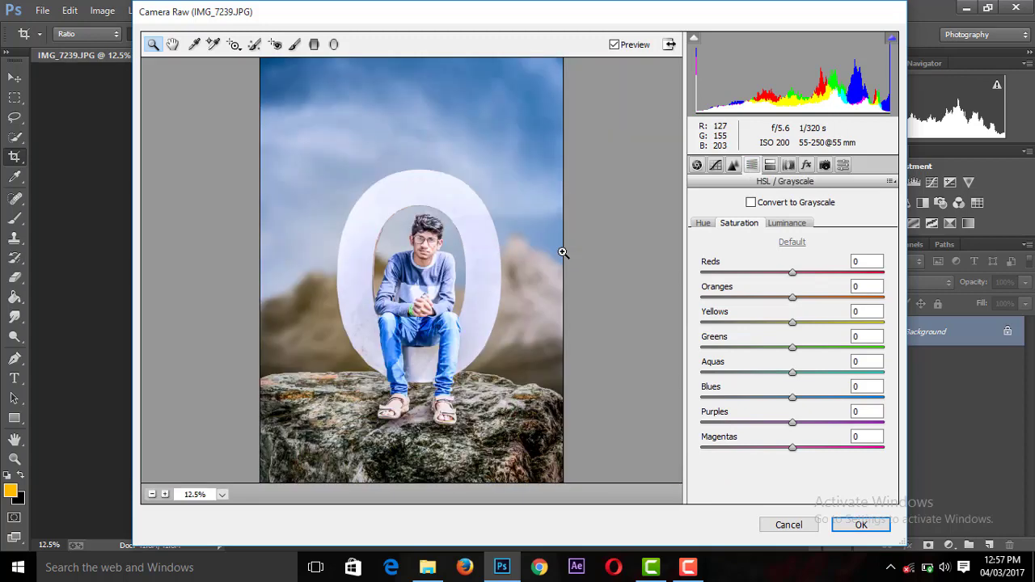
key(ctrl+minus)
key(ctrl+minus)
key(ctrl+minus)
key(ctrl+0)
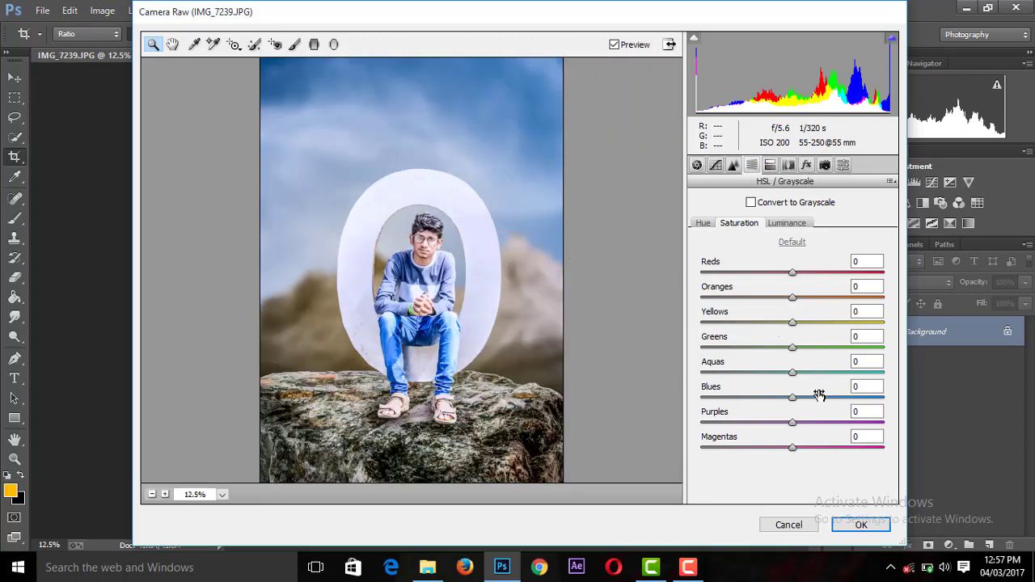
drag(819, 396, 824, 397)
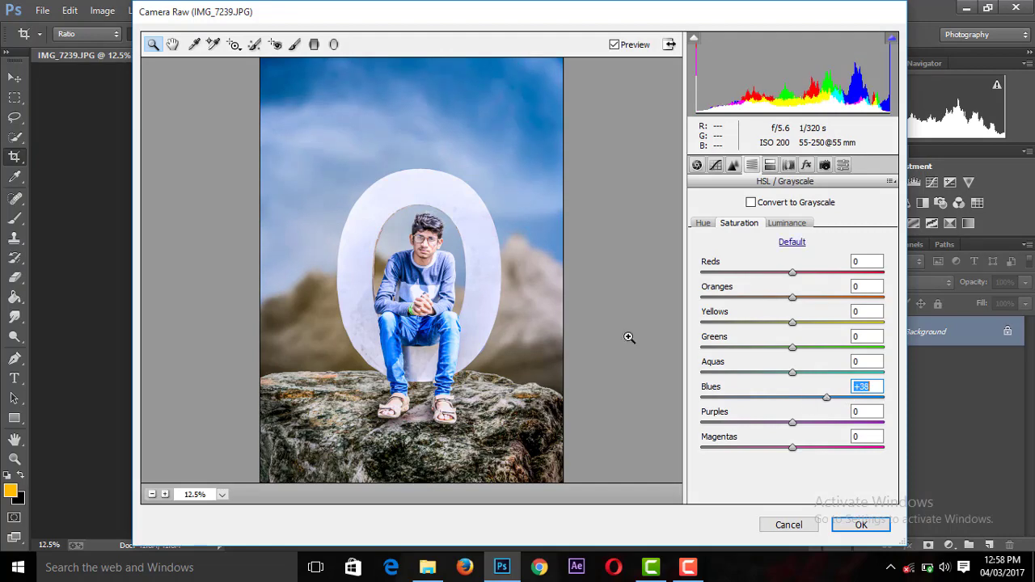
key(ctrl+minus)
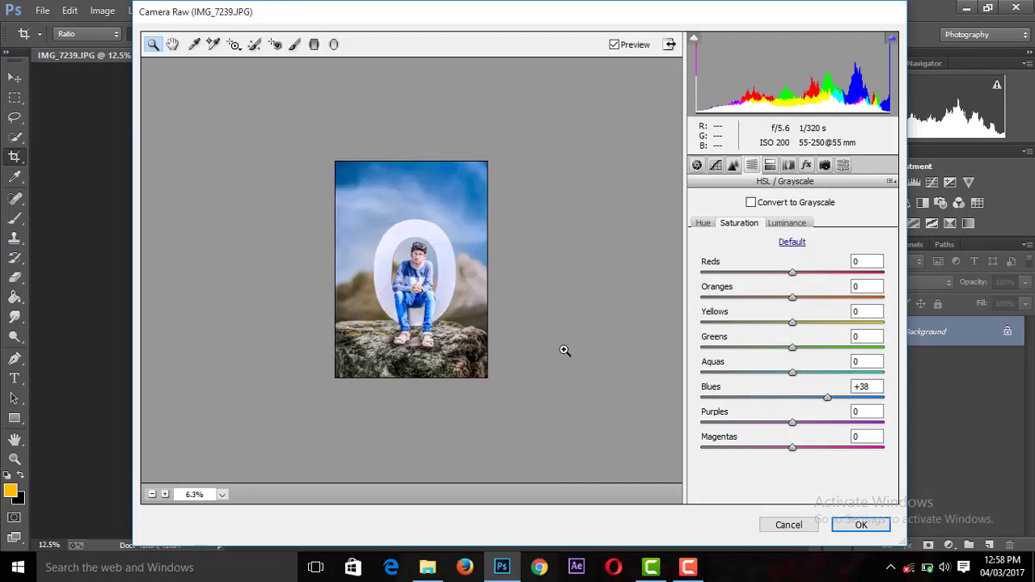
click(564, 350)
key(ctrl+minus)
Add a -22 vignette with Feather 100 and apply the filter
click(806, 165)
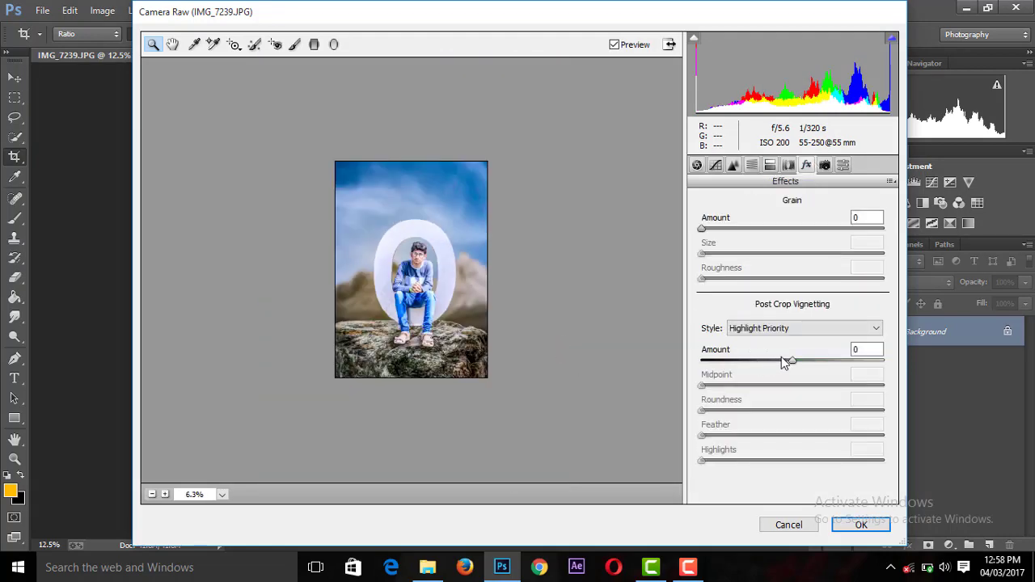
drag(792, 360, 773, 361)
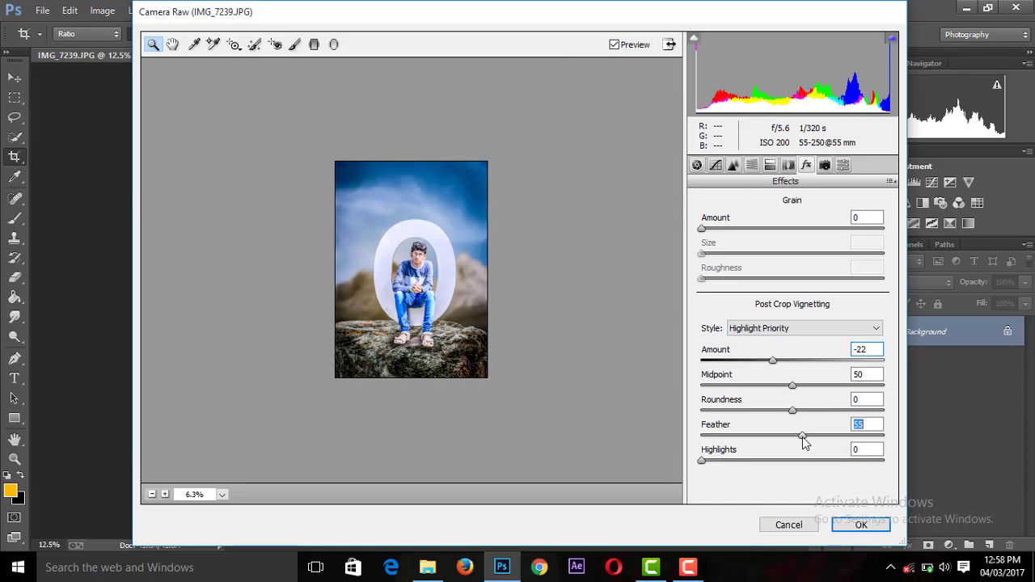
drag(803, 437, 883, 436)
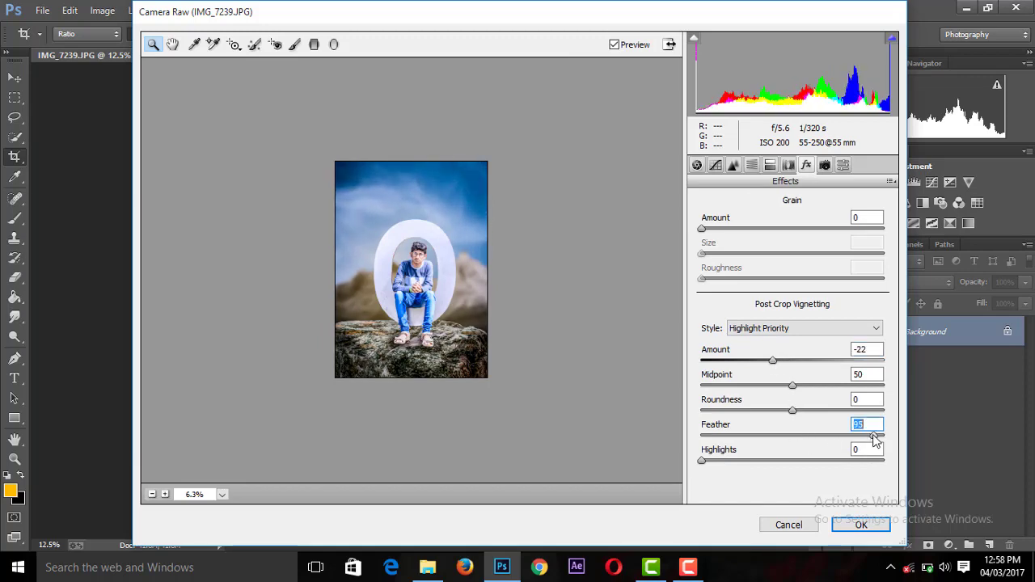
click(862, 526)
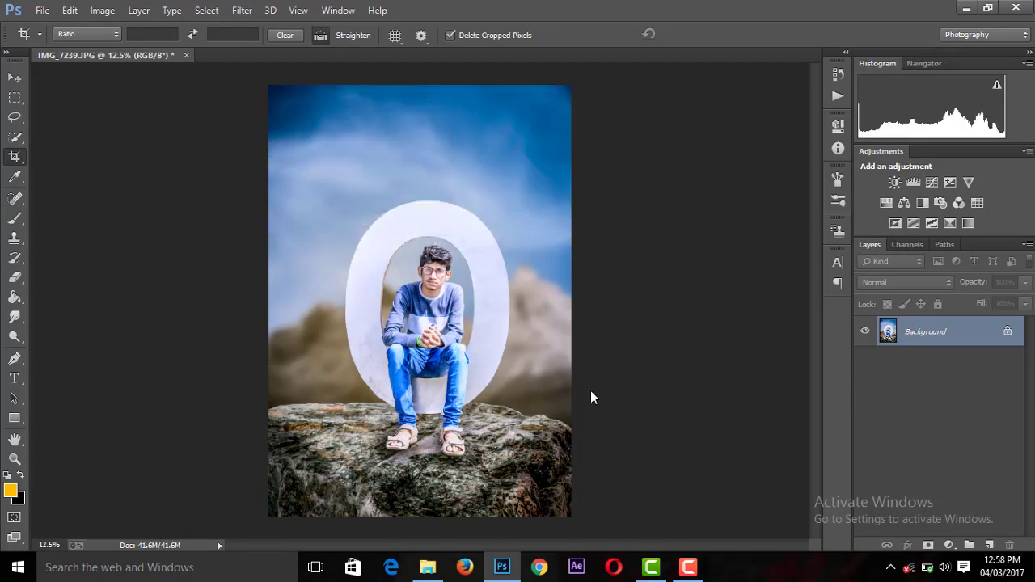
Zoom in on the boy and give the Smudge tool a 32 px bristle brush
key(ctrl+minus)
key(ctrl+minus)
key(ctrl+plus)
key(ctrl+plus)
key(ctrl+plus)
key(ctrl+plus)
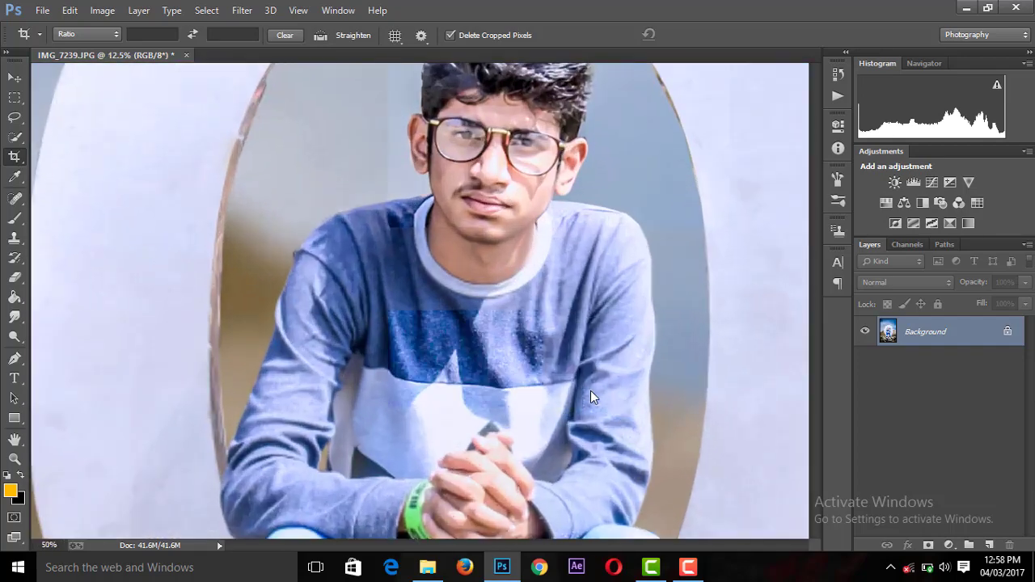
key(ctrl+plus)
key(ctrl+plus)
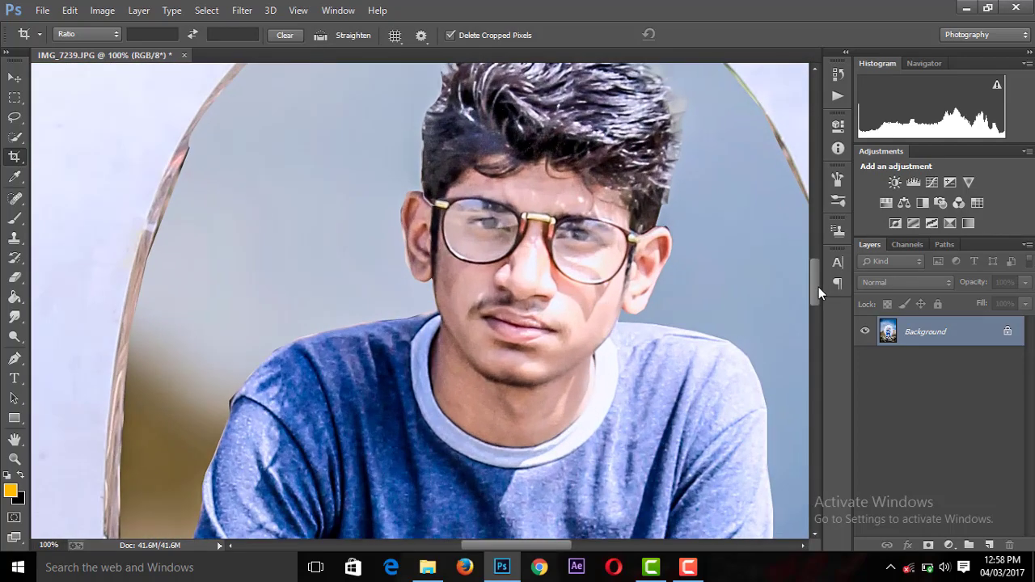
scroll(818, 287, right, 2)
drag(817, 285, 819, 274)
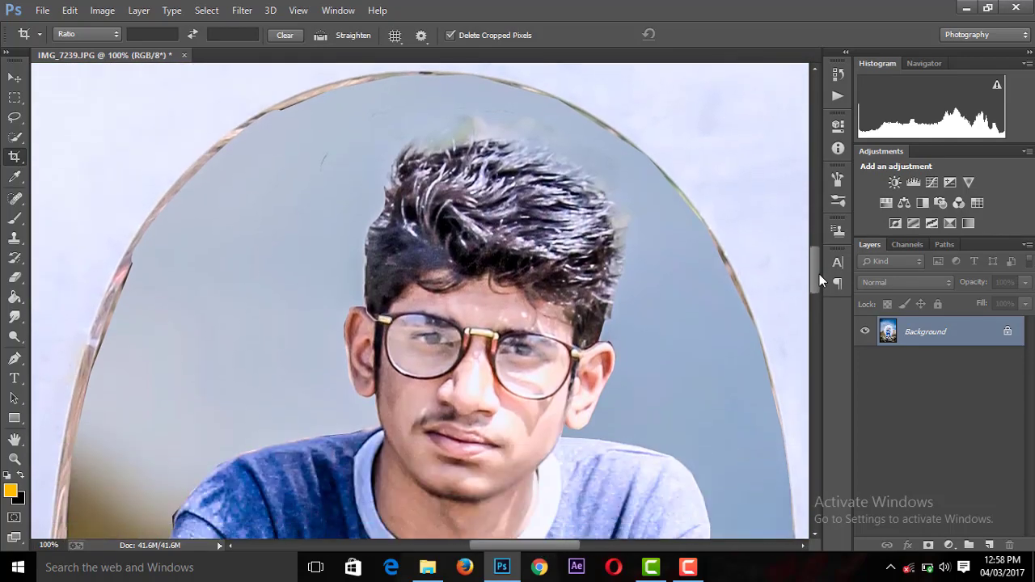
click(15, 317)
click(70, 34)
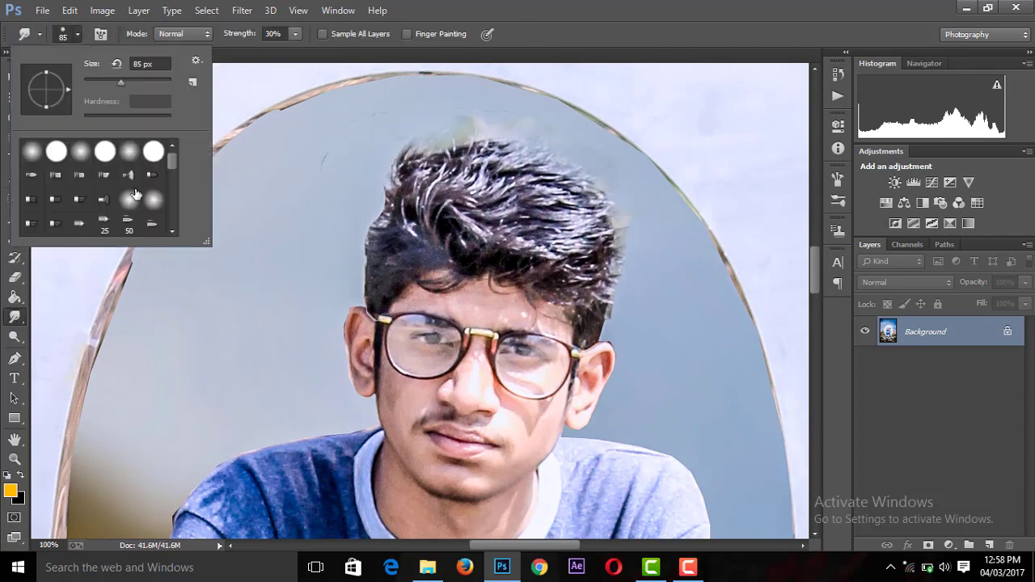
mouse_move(171, 163)
mouse_down()
mouse_move(171, 222)
mouse_move(172, 153)
mouse_up()
click(107, 79)
click(220, 46)
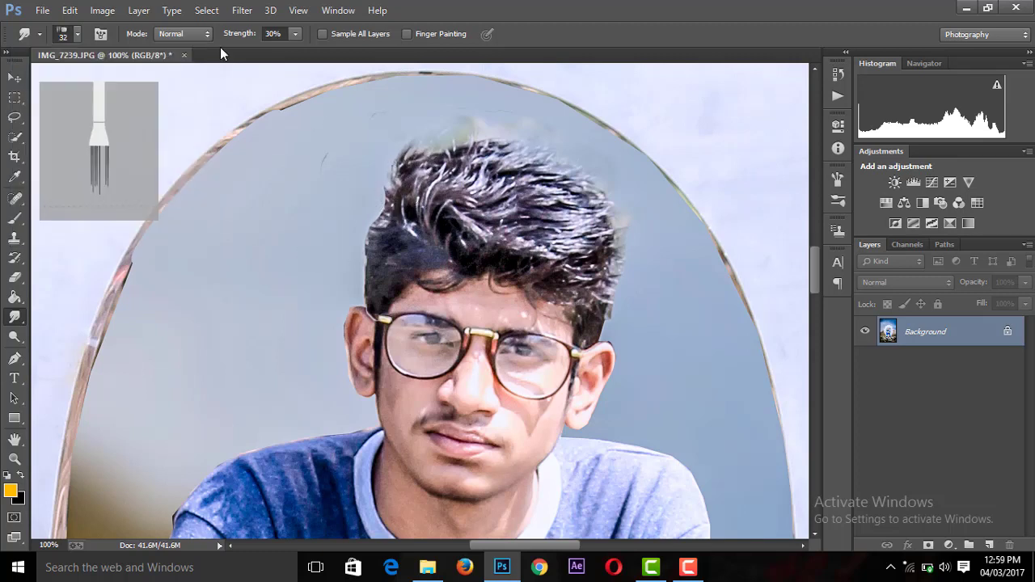
Smudge the crown of the boy's hair upward into strands
drag(405, 188, 459, 152)
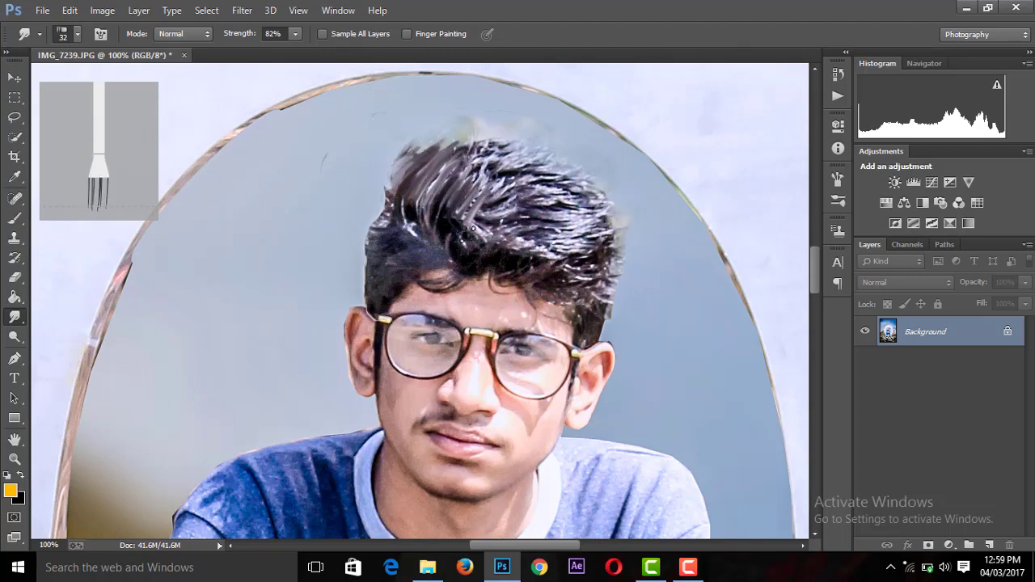
mouse_move(446, 192)
mouse_down()
mouse_move(488, 141)
mouse_move(499, 150)
mouse_up()
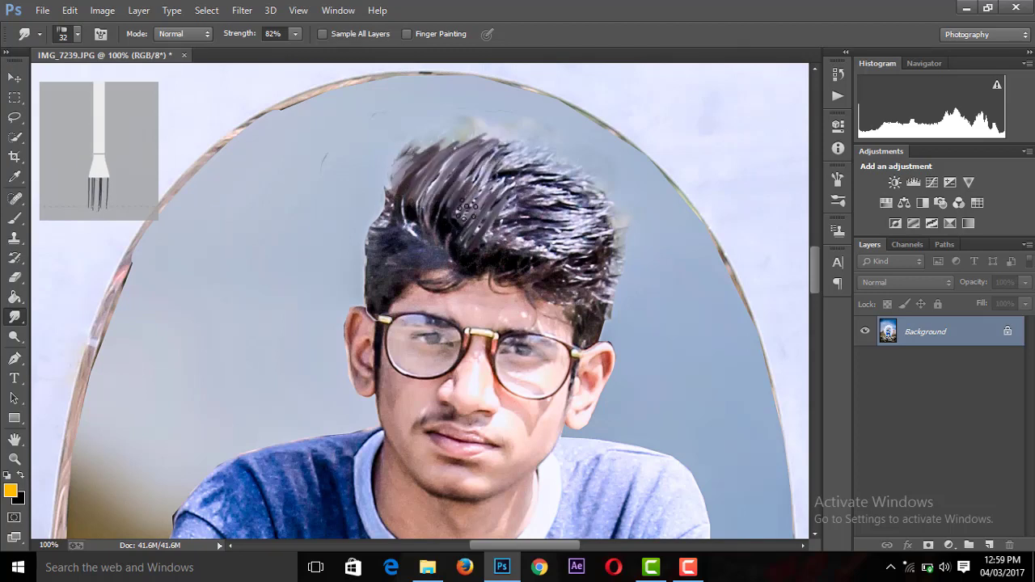
drag(466, 208, 425, 127)
drag(467, 212, 496, 190)
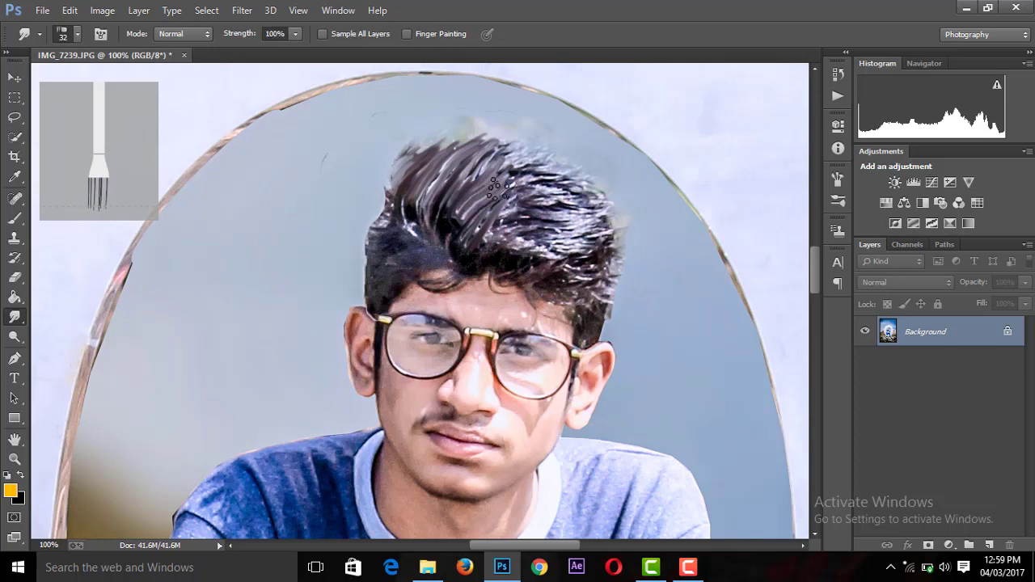
mouse_move(484, 228)
mouse_down()
mouse_move(490, 191)
mouse_move(453, 146)
mouse_up()
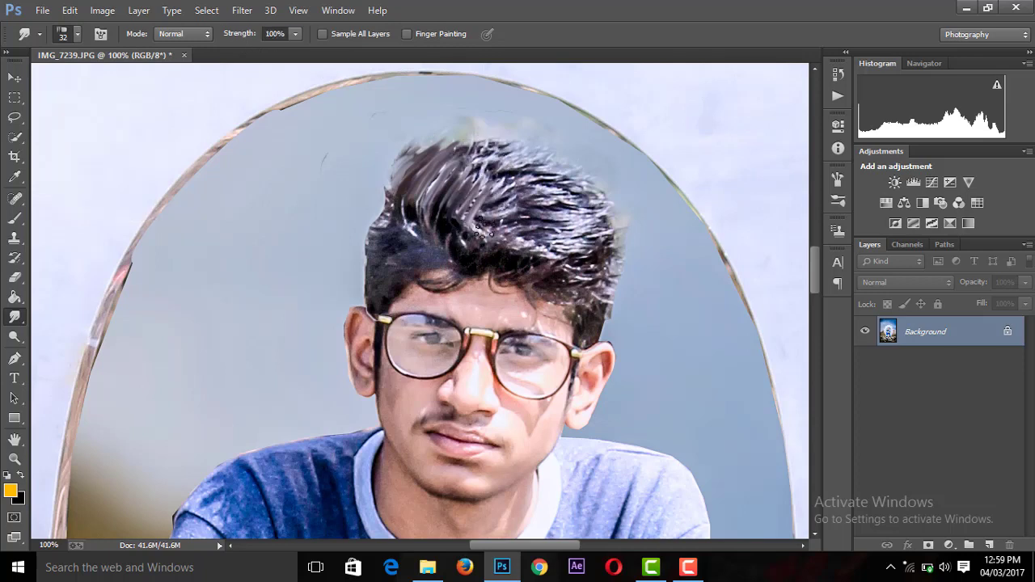
drag(461, 202, 396, 146)
Try a 15 px brush, then switch to the 100 bristle preset at 34 px
click(77, 34)
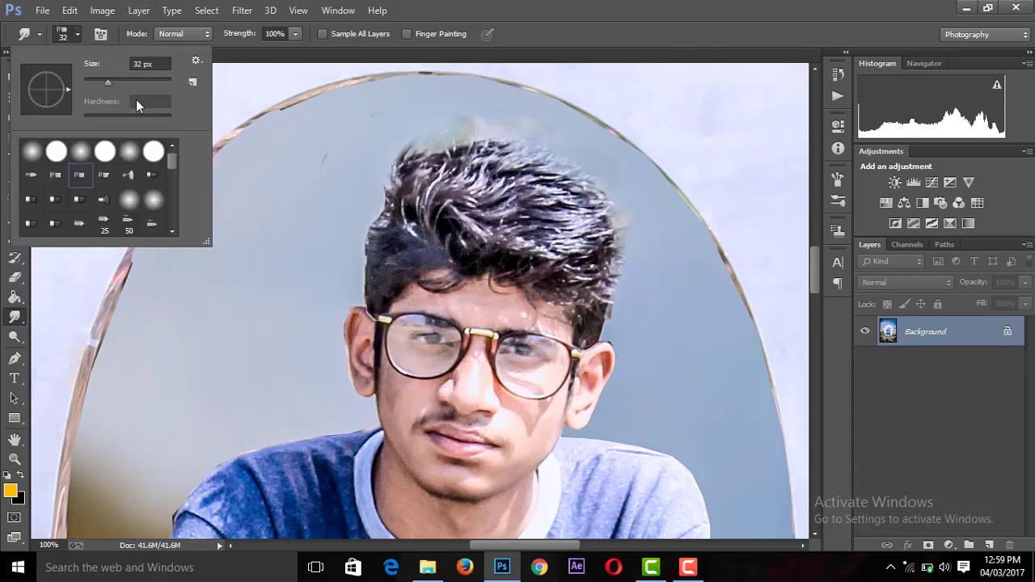
click(94, 82)
key(Return)
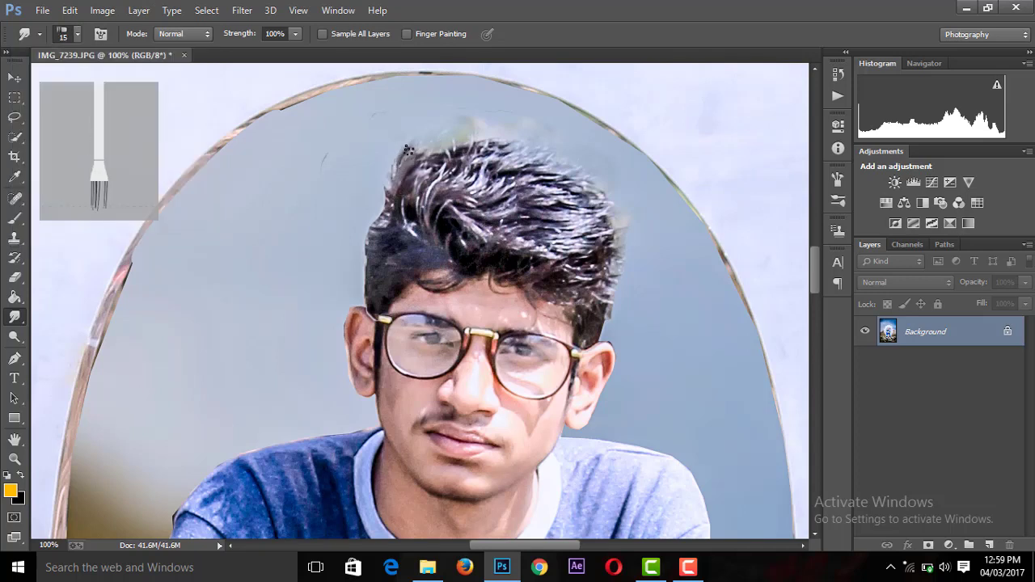
click(76, 34)
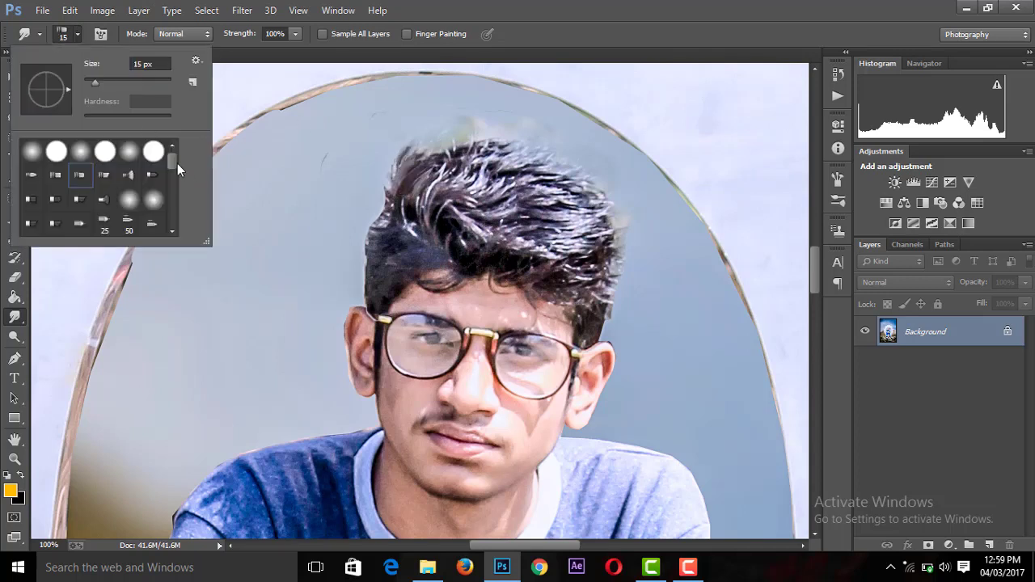
drag(173, 163, 173, 220)
click(105, 176)
click(98, 81)
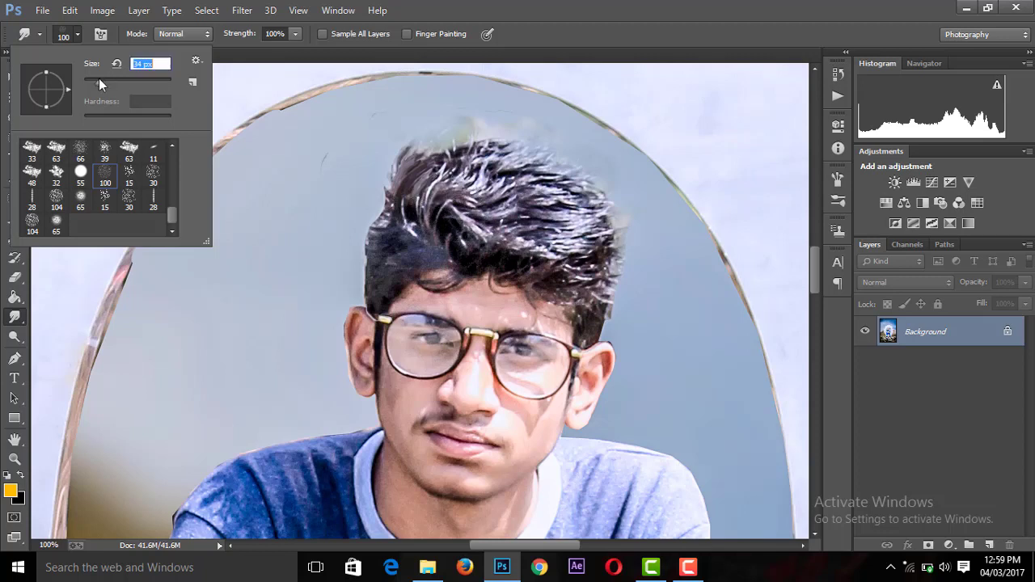
key(Return)
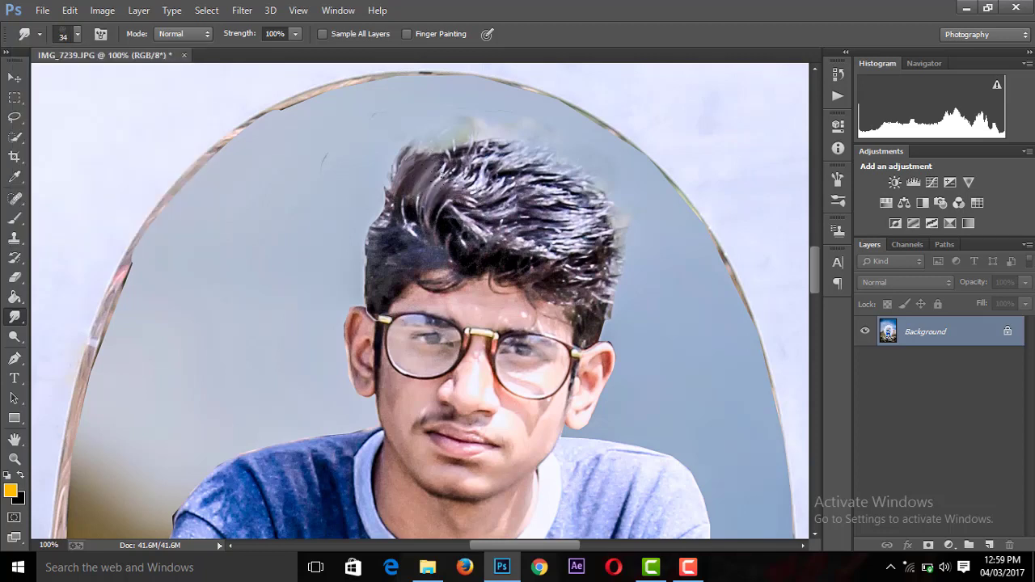
Smudge the crown and right-side hair upward, then undo the overdone strokes
drag(446, 177, 460, 142)
drag(461, 241, 436, 194)
mouse_move(497, 247)
mouse_down()
mouse_move(461, 176)
mouse_move(477, 166)
mouse_move(473, 141)
mouse_up()
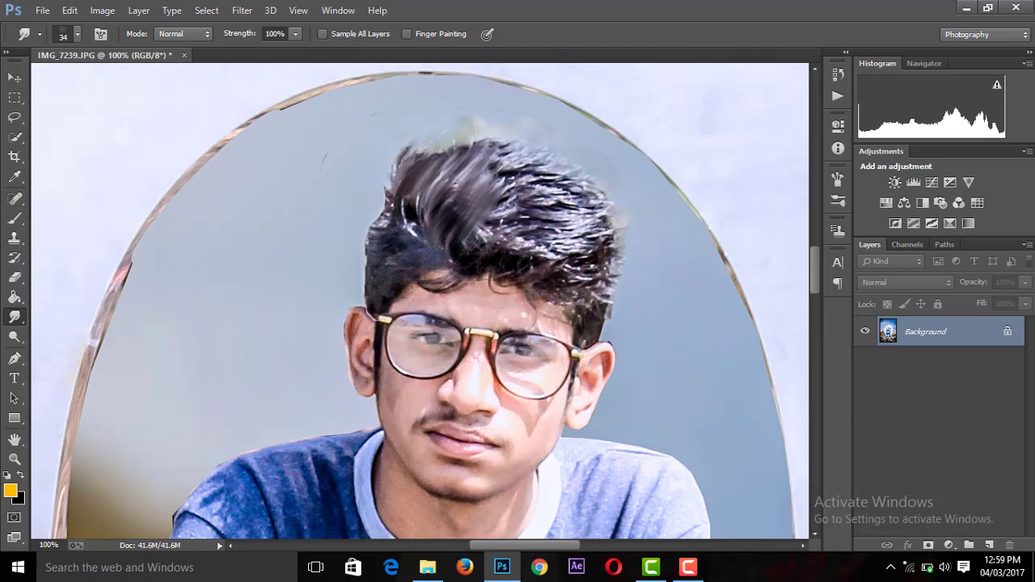
key(ctrl+alt+z)
key(ctrl+alt+z)
key(ctrl+alt+z)
key(ctrl+alt+z)
key(ctrl+alt+z)
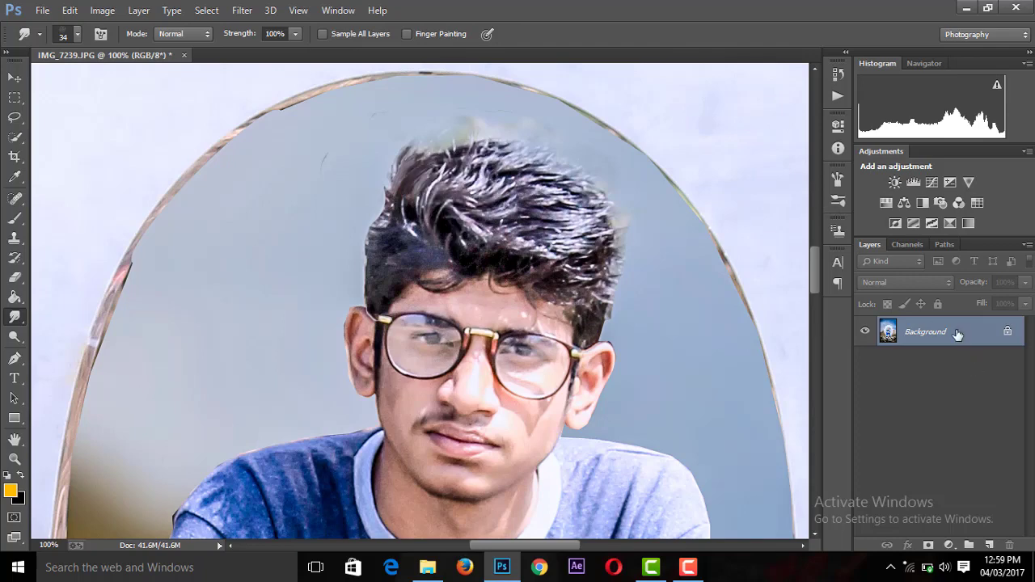
Duplicate the Background layer and smudge the hair into dark streaks on the copy
right_click(957, 335)
click(914, 363)
click(651, 169)
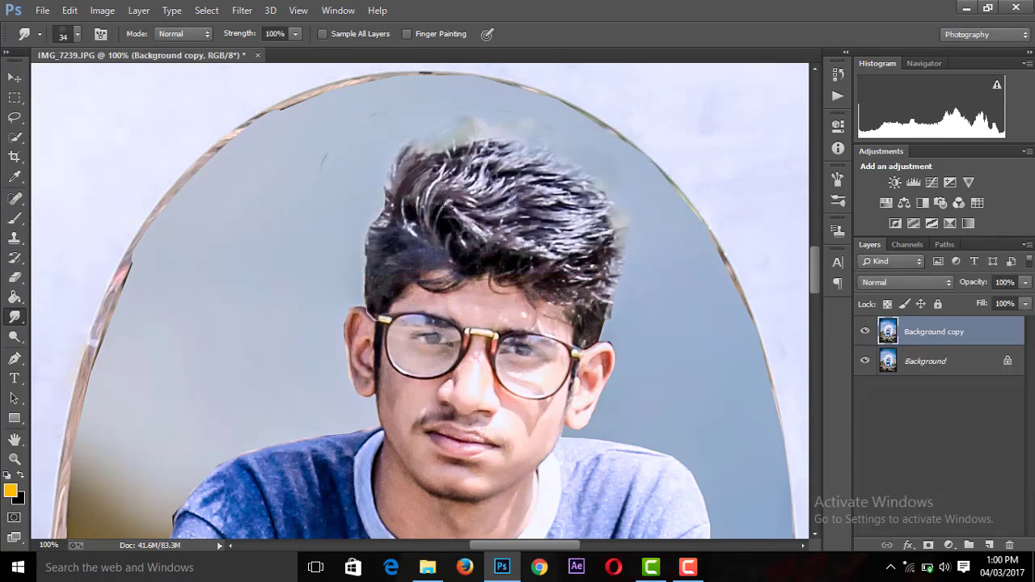
drag(440, 186, 501, 249)
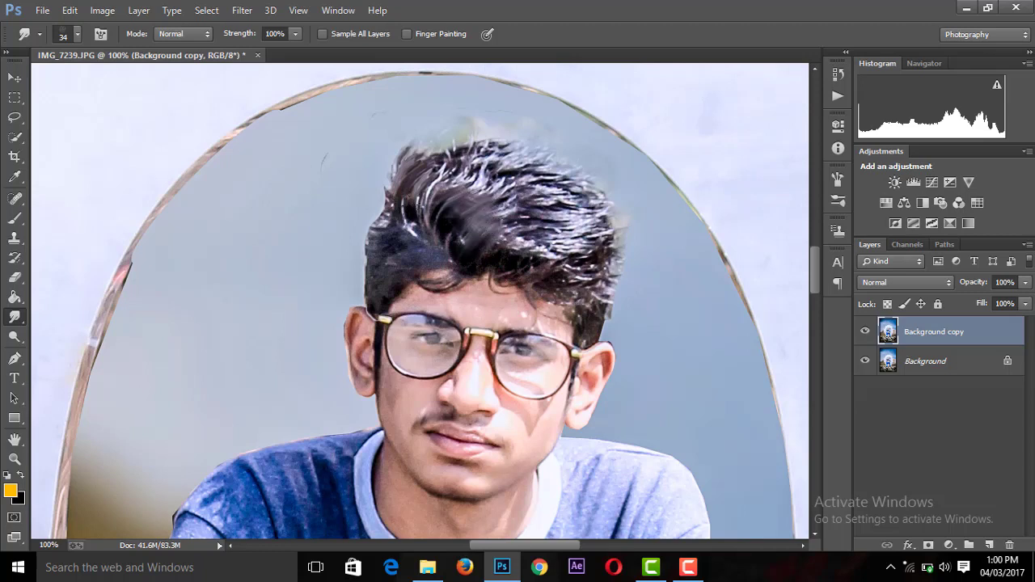
mouse_move(408, 211)
mouse_down()
mouse_move(455, 164)
mouse_move(476, 168)
mouse_up()
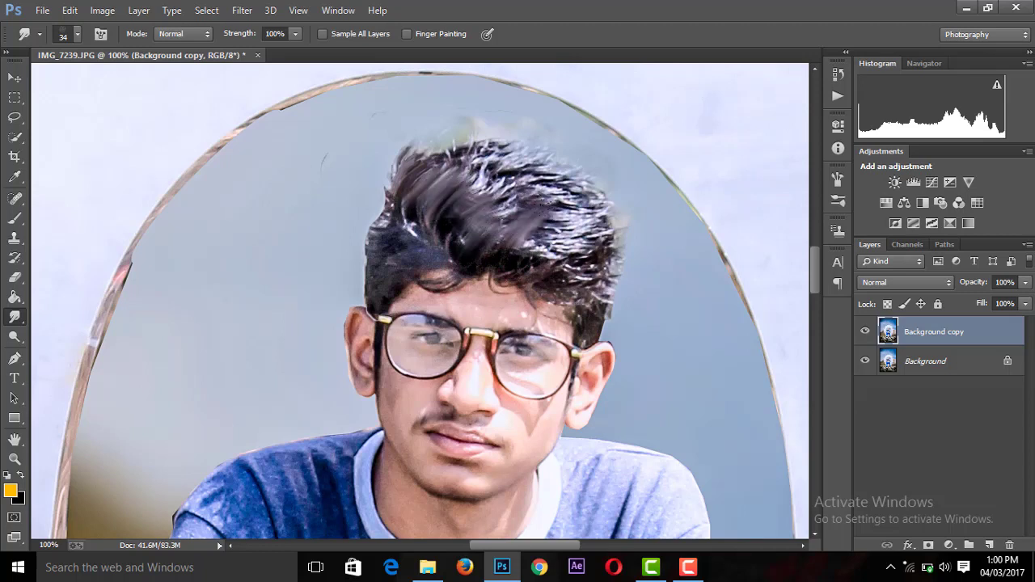
mouse_move(529, 231)
mouse_down()
mouse_move(522, 182)
mouse_move(477, 161)
mouse_move(485, 144)
mouse_move(481, 160)
mouse_move(570, 182)
mouse_up()
Set the smudge brush to 66 px and sweep the right and top hair strands outward
key(ctrl+minus)
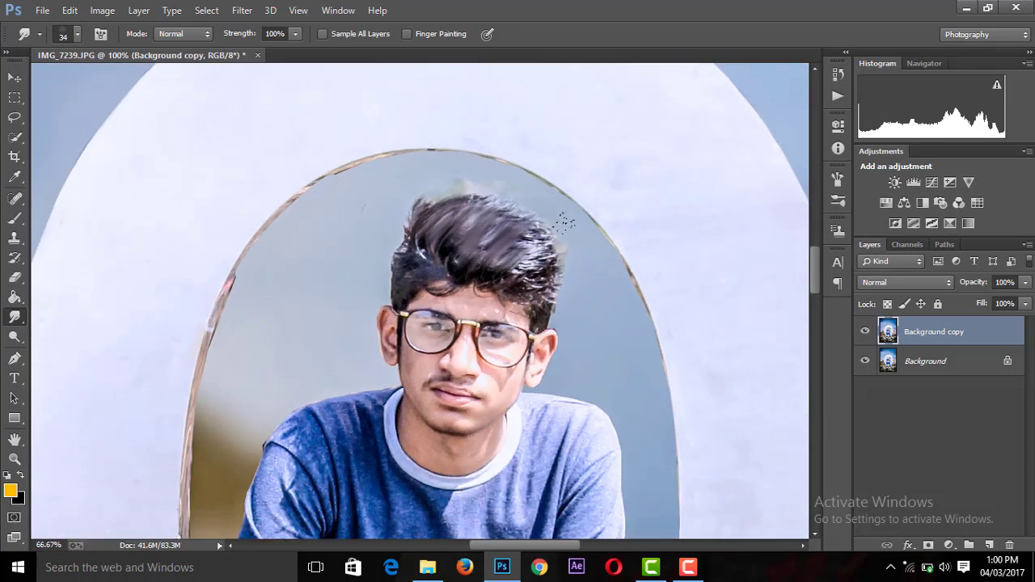
key(ctrl+minus)
click(77, 34)
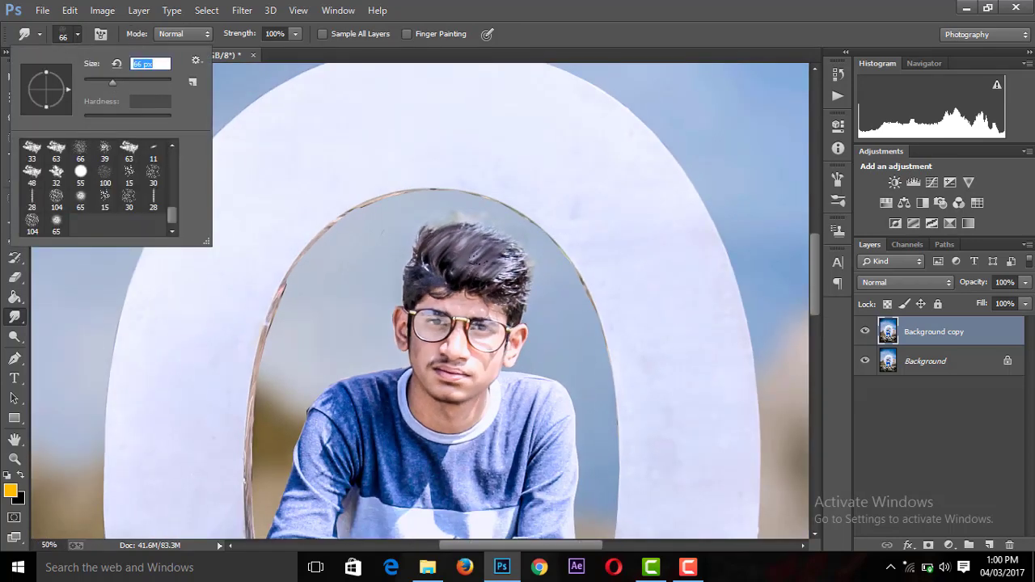
key(Return)
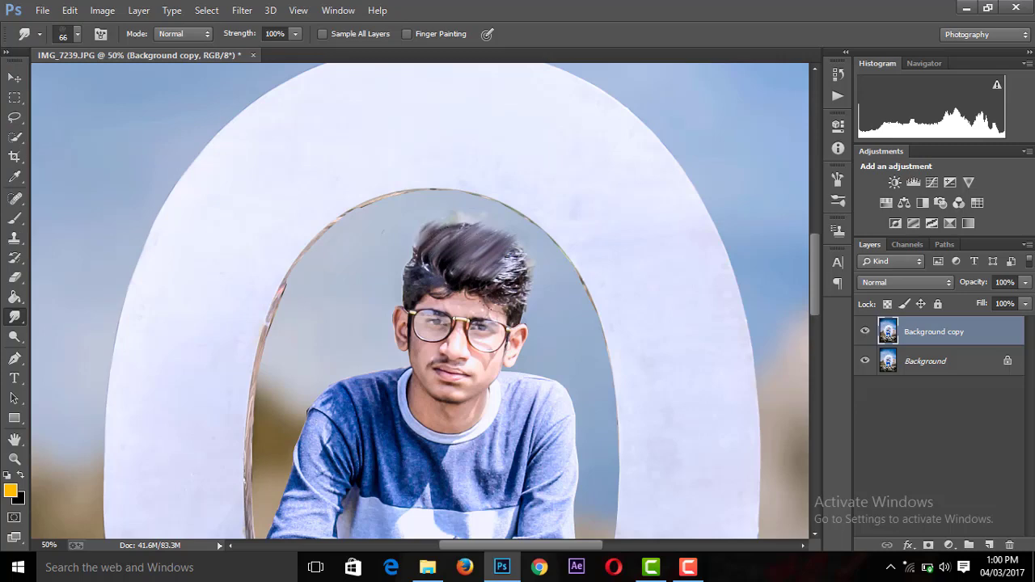
drag(517, 285, 533, 258)
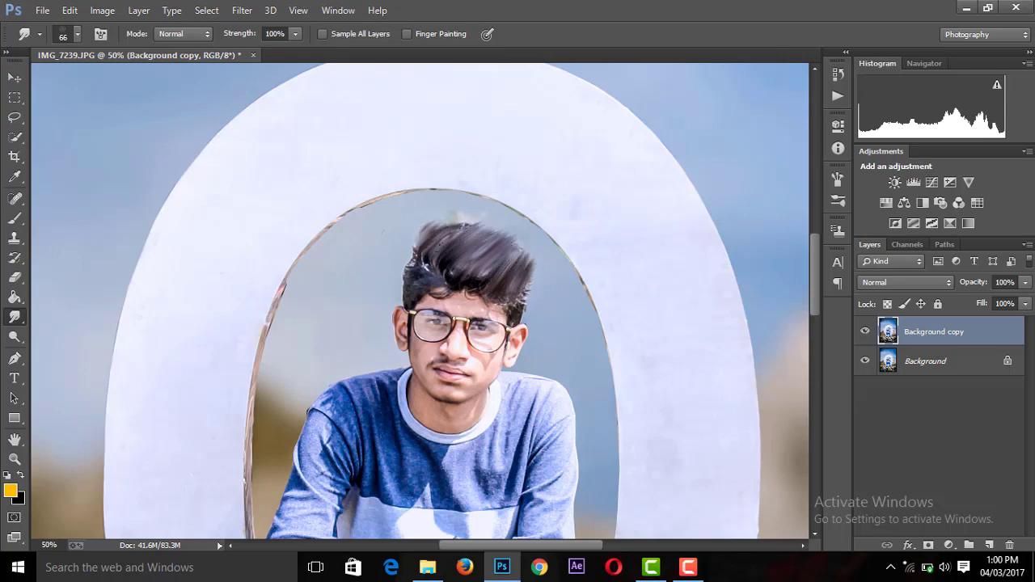
key(ctrl+minus)
key(ctrl+minus)
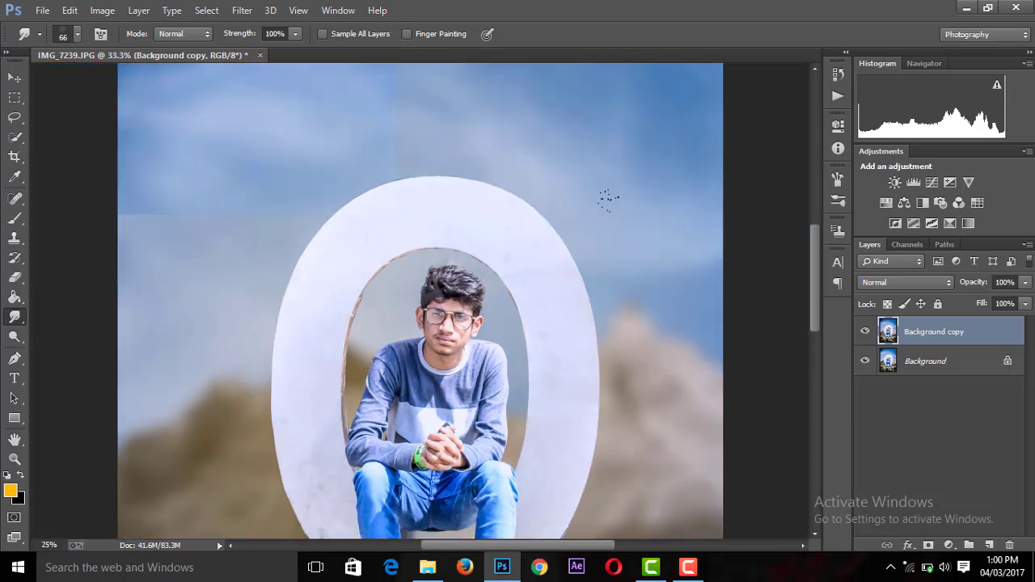
key(ctrl+minus)
key(ctrl+plus)
key(ctrl+plus)
key(ctrl+plus)
key(ctrl+plus)
key(ctrl+plus)
mouse_move(599, 205)
mouse_down()
mouse_move(558, 275)
mouse_move(591, 251)
mouse_up()
drag(490, 217, 461, 190)
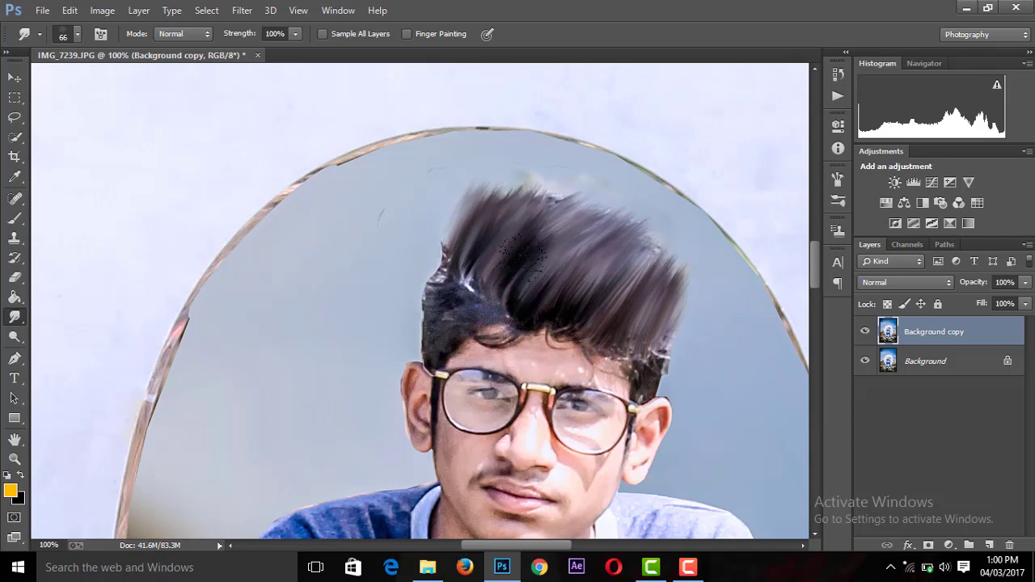
Lower the Smudge strength to 67% and zoom to 300% on the hair
key(ctrl+minus)
key(ctrl+minus)
key(ctrl+minus)
key(ctrl+minus)
key(ctrl+minus)
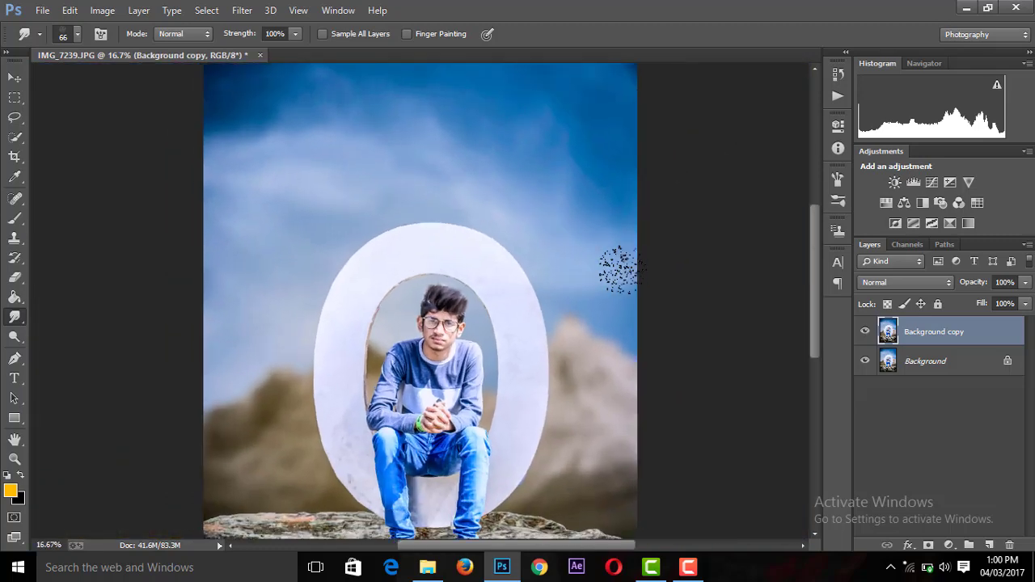
key(ctrl+plus)
key(ctrl+plus)
key(ctrl+plus)
key(ctrl+plus)
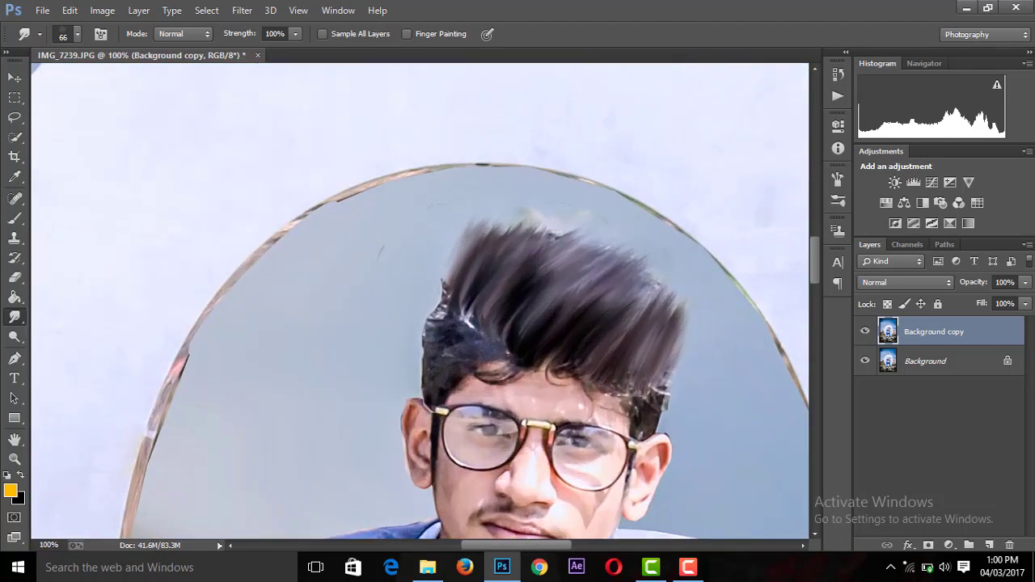
key(ctrl+plus)
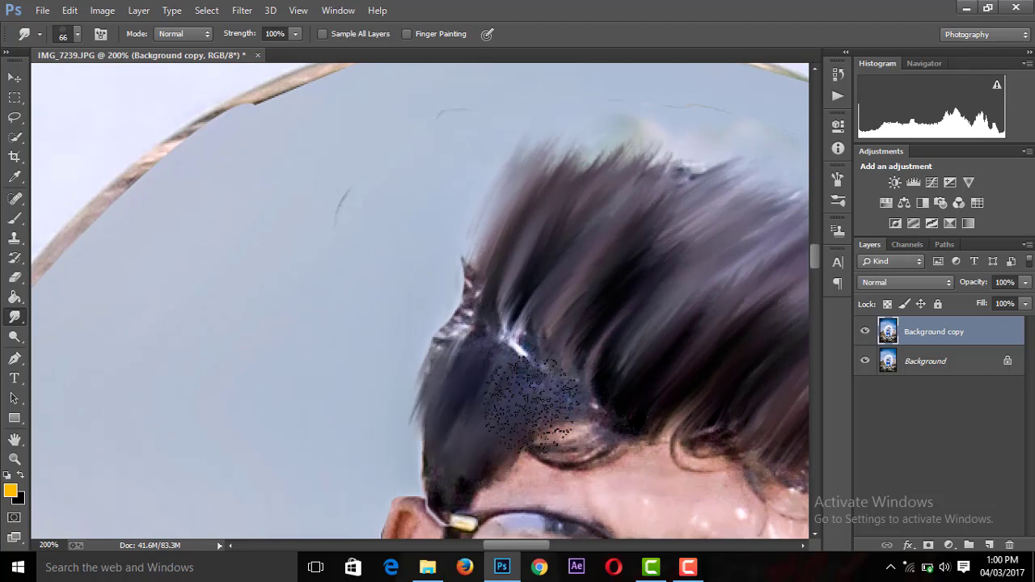
key(ctrl+minus)
key(ctrl+minus)
key(ctrl+minus)
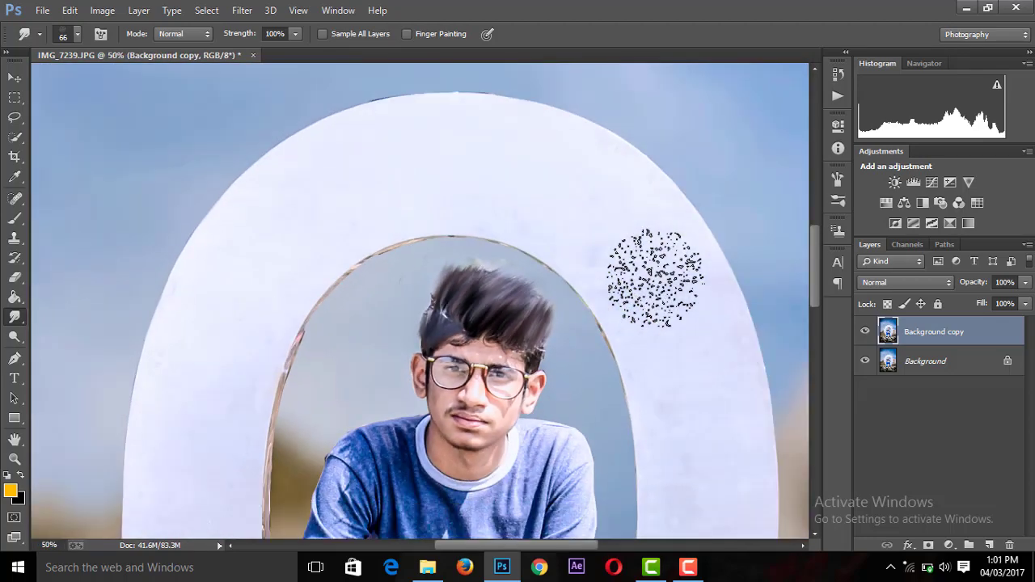
key(ctrl+minus)
key(ctrl+minus)
key(ctrl+minus)
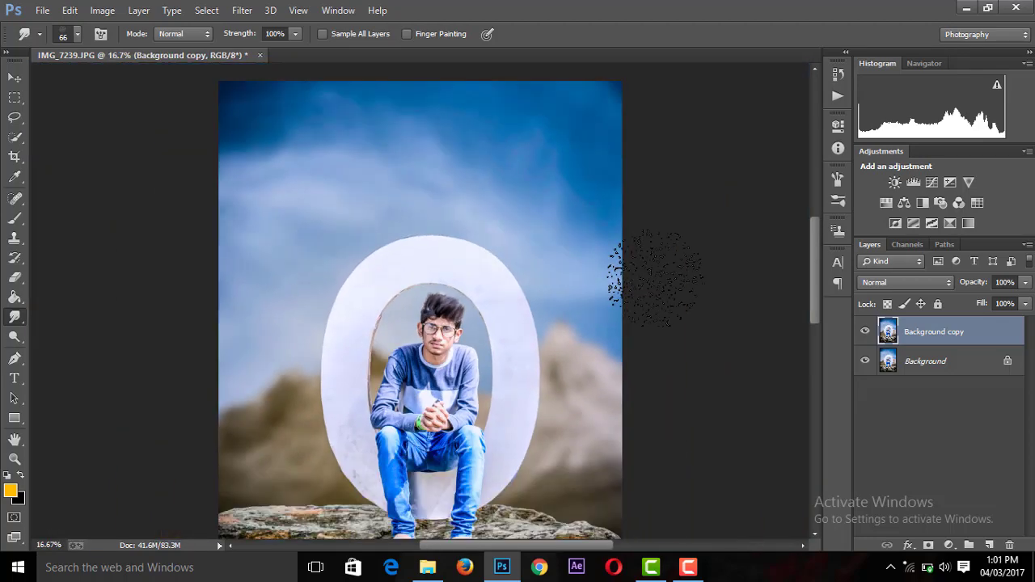
key(ctrl+plus)
key(ctrl+plus)
key(ctrl+plus)
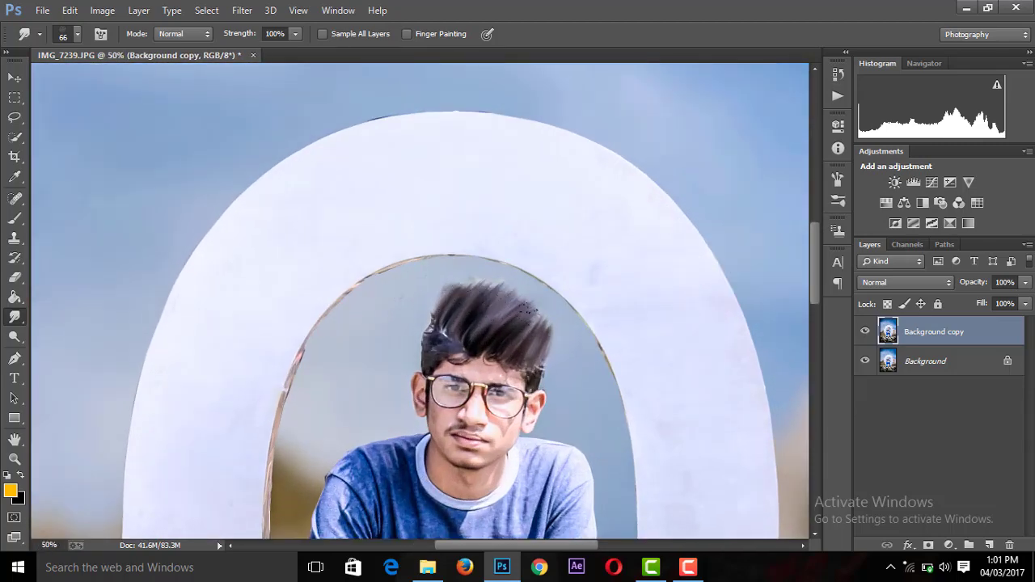
key(ctrl+plus)
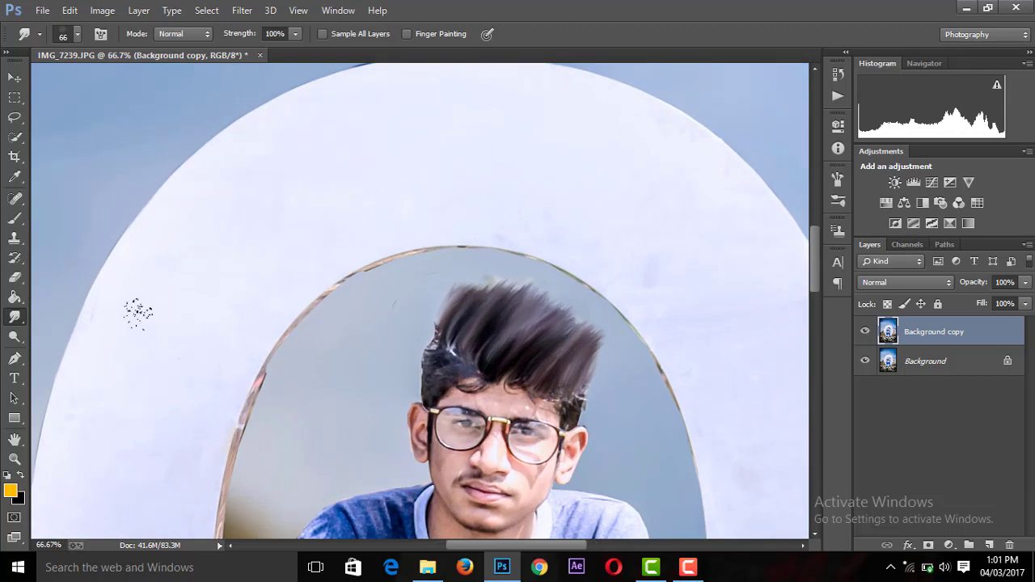
key(ctrl+minus)
key(ctrl+minus)
key(ctrl+minus)
key(ctrl+minus)
key(ctrl+minus)
key(ctrl+plus)
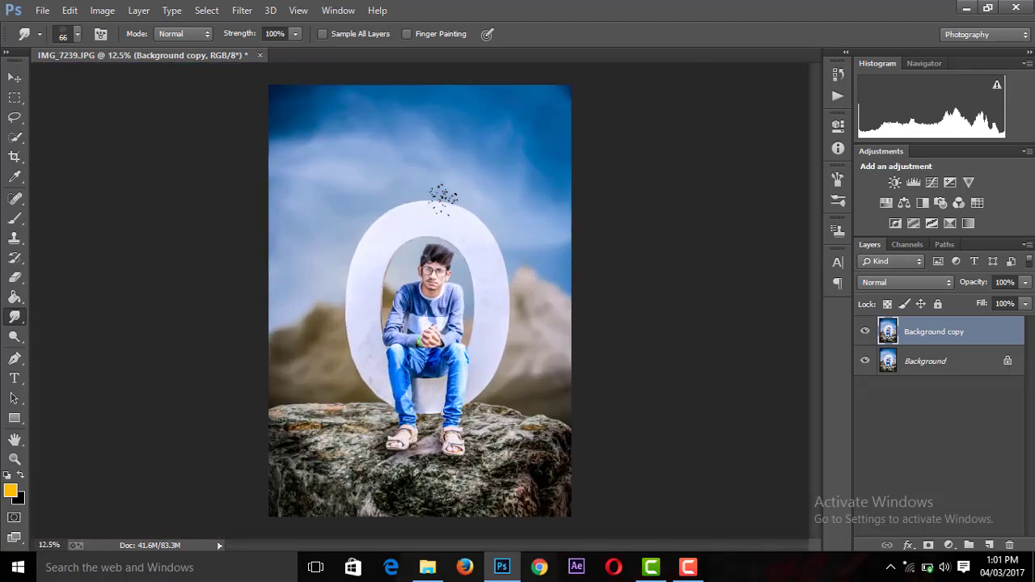
key(ctrl+plus)
key(ctrl+plus)
key(ctrl+plus)
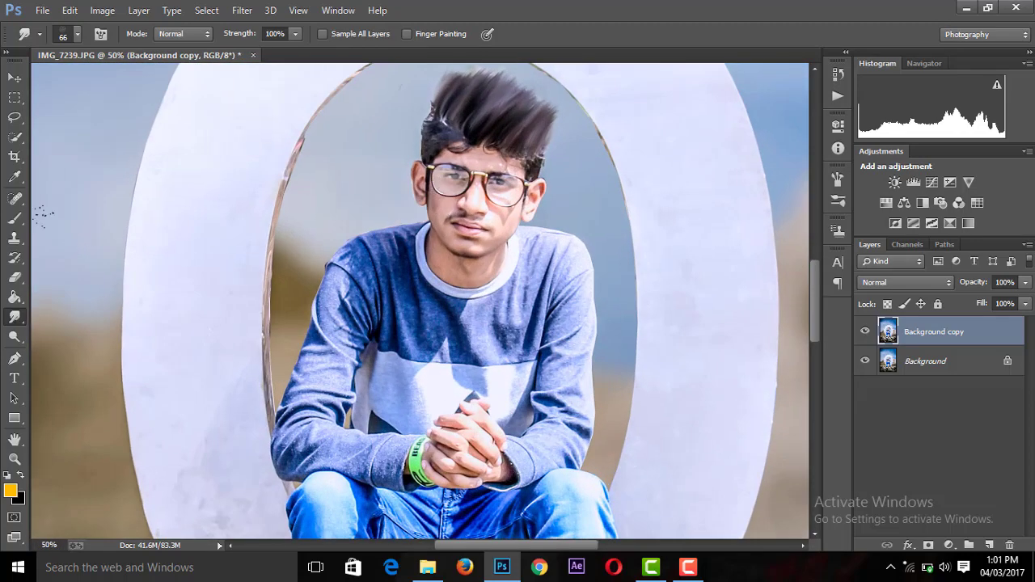
click(71, 39)
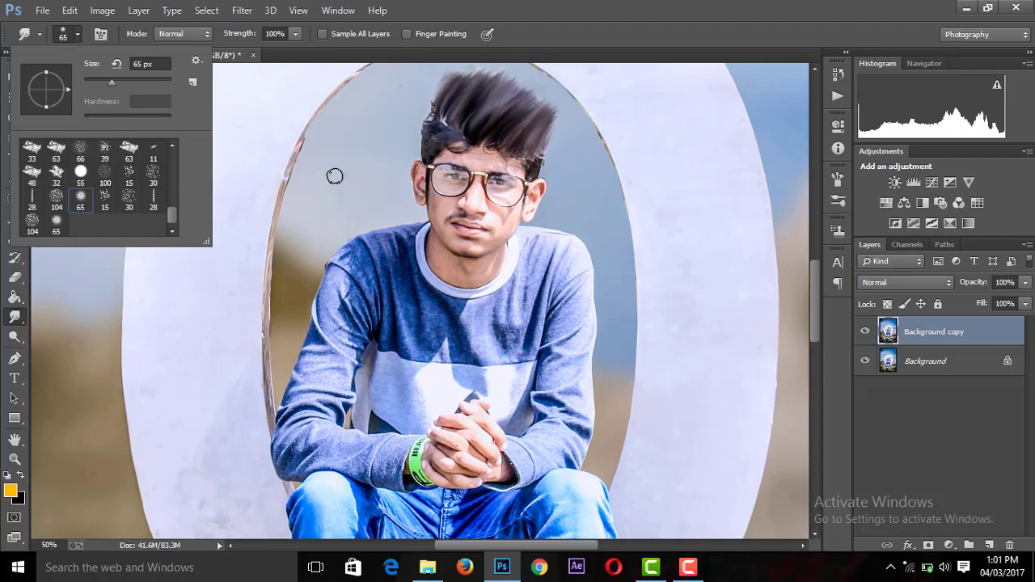
drag(241, 37, 214, 39)
key(ctrl+plus)
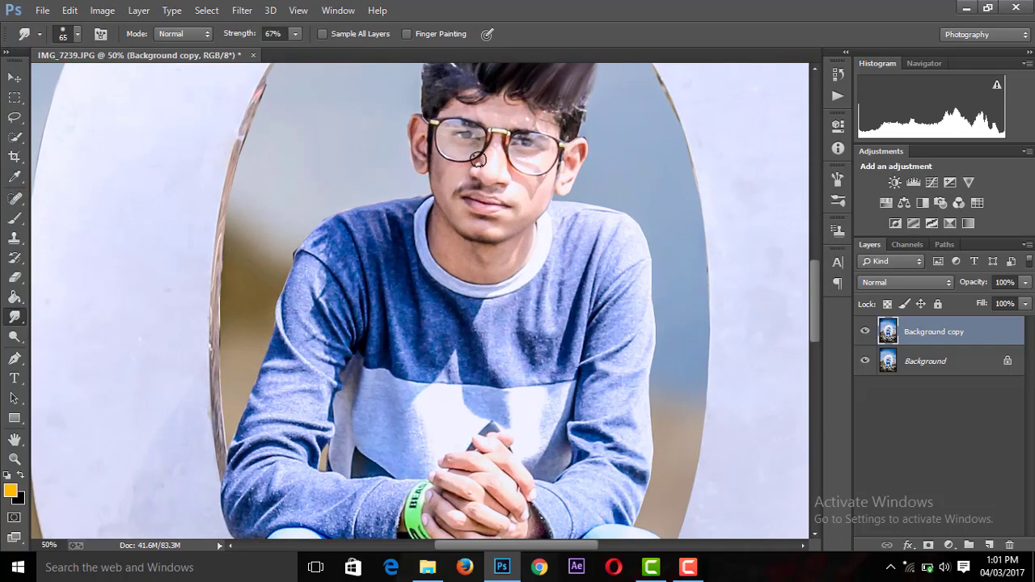
key(ctrl+plus)
key(ctrl+plus)
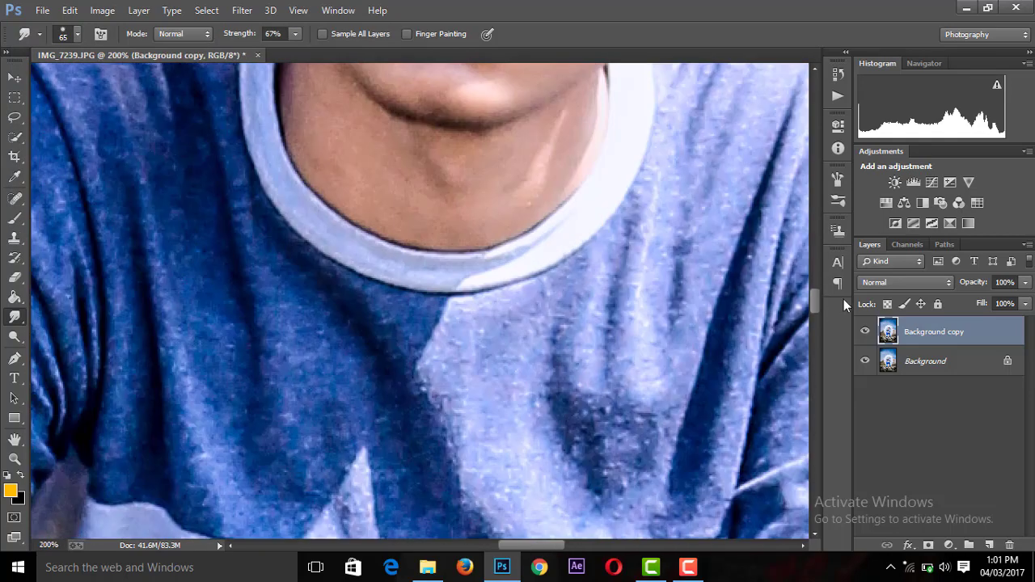
drag(815, 301, 815, 268)
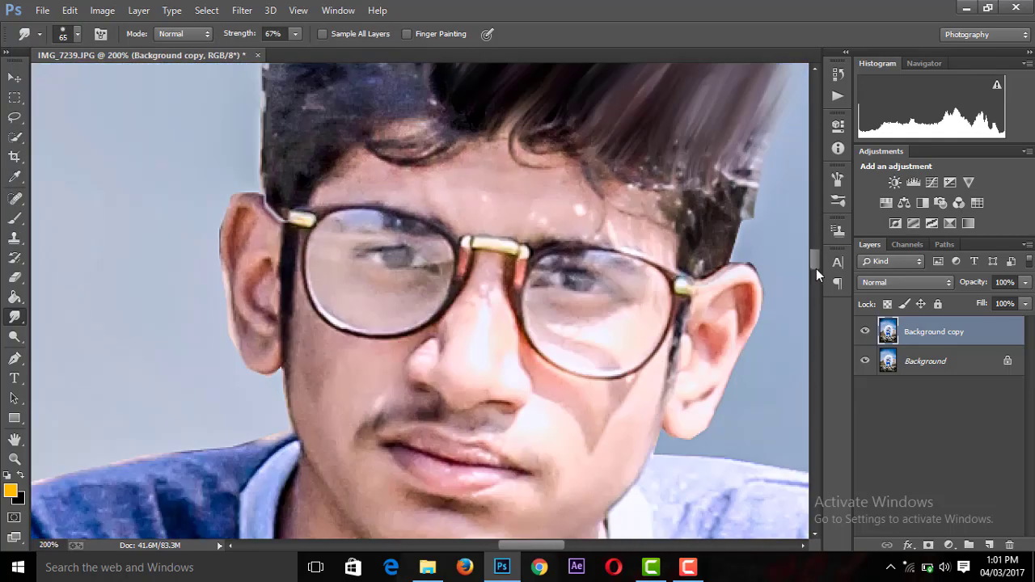
key(ctrl+plus)
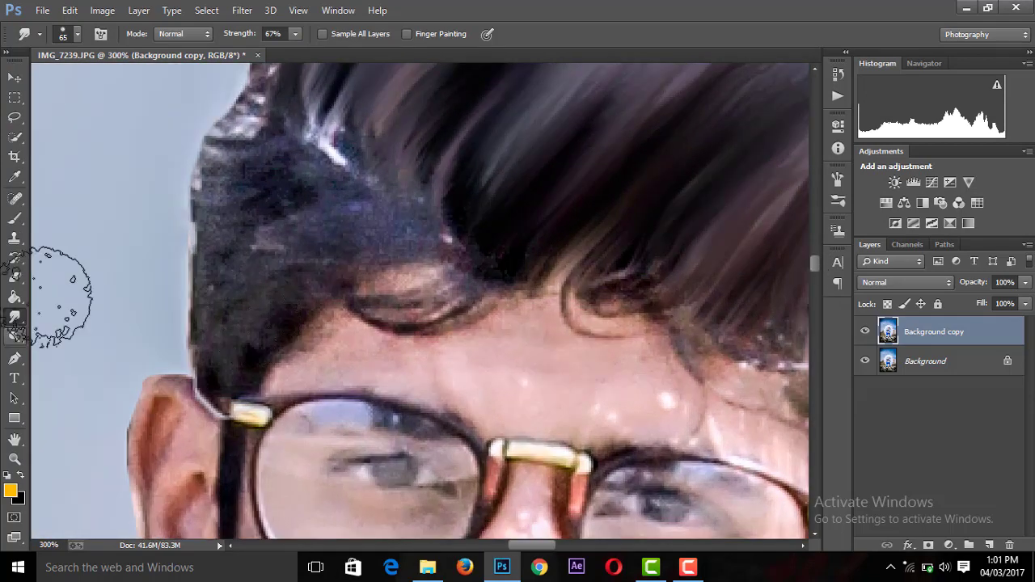
click(14, 237)
Enlarge the Clone Stamp brush and clone forehead skin over the ragged hairline
click(78, 34)
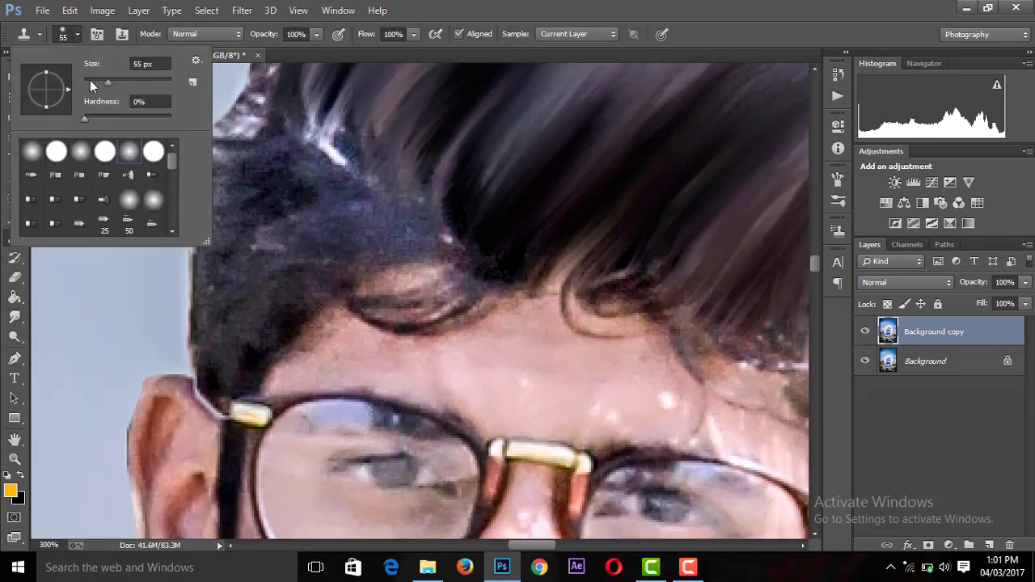
click(99, 80)
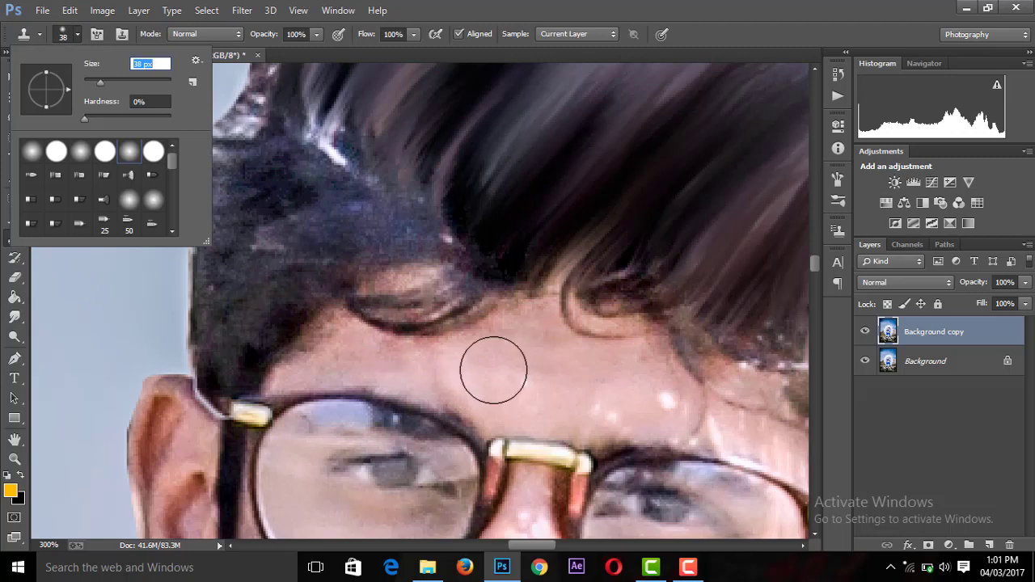
text(22)
key(Return)
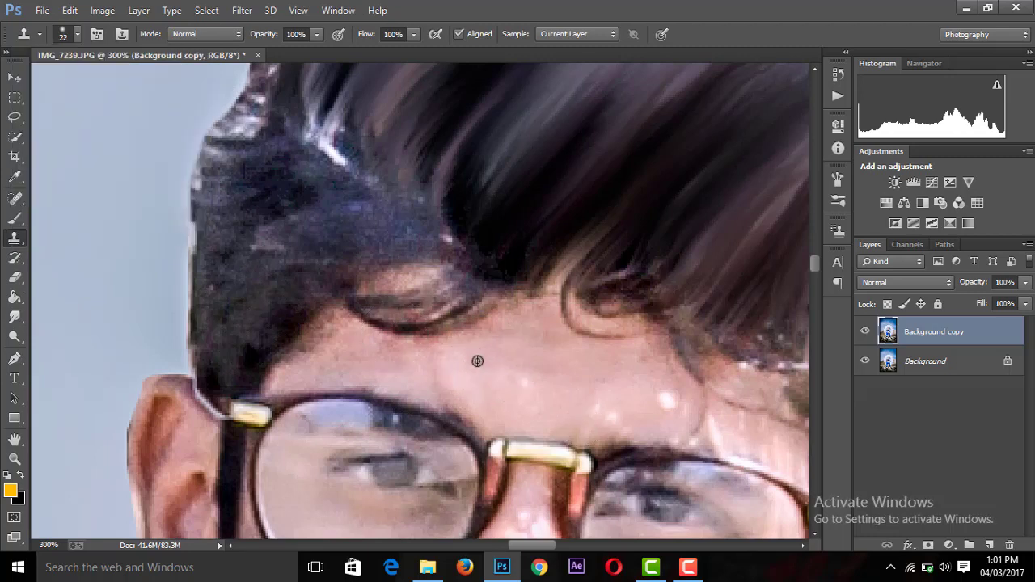
alt+click(536, 413)
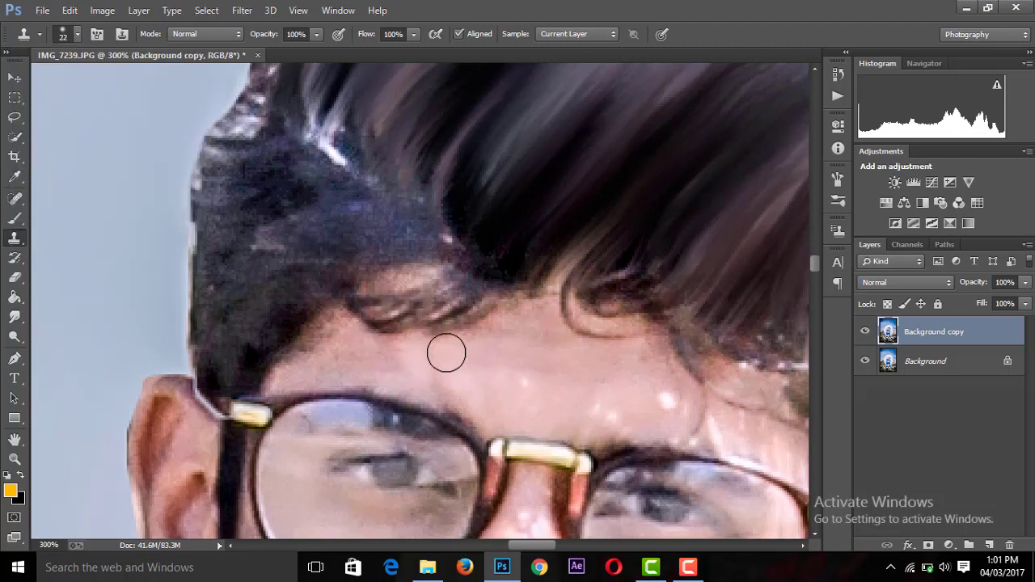
mouse_move(441, 347)
mouse_down()
mouse_move(427, 301)
mouse_move(486, 302)
mouse_move(469, 289)
mouse_move(562, 310)
mouse_up()
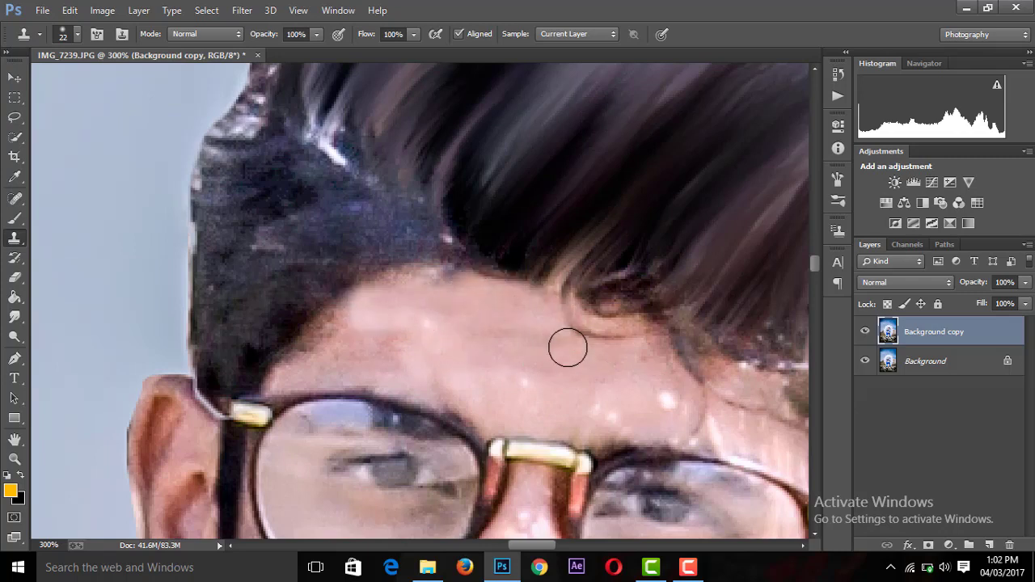
mouse_move(567, 347)
mouse_down()
mouse_move(555, 304)
mouse_move(623, 329)
mouse_move(687, 325)
mouse_move(679, 379)
mouse_move(700, 393)
mouse_move(746, 393)
mouse_up()
mouse_move(535, 546)
mouse_down()
mouse_move(575, 548)
mouse_move(557, 547)
mouse_up()
mouse_move(345, 344)
mouse_down()
mouse_move(411, 349)
mouse_move(439, 369)
mouse_move(434, 407)
mouse_up()
Shrink the clone brush to 10 px and paint skin over the dark hairline edge
key(ctrl+minus)
key(ctrl+minus)
key(ctrl+minus)
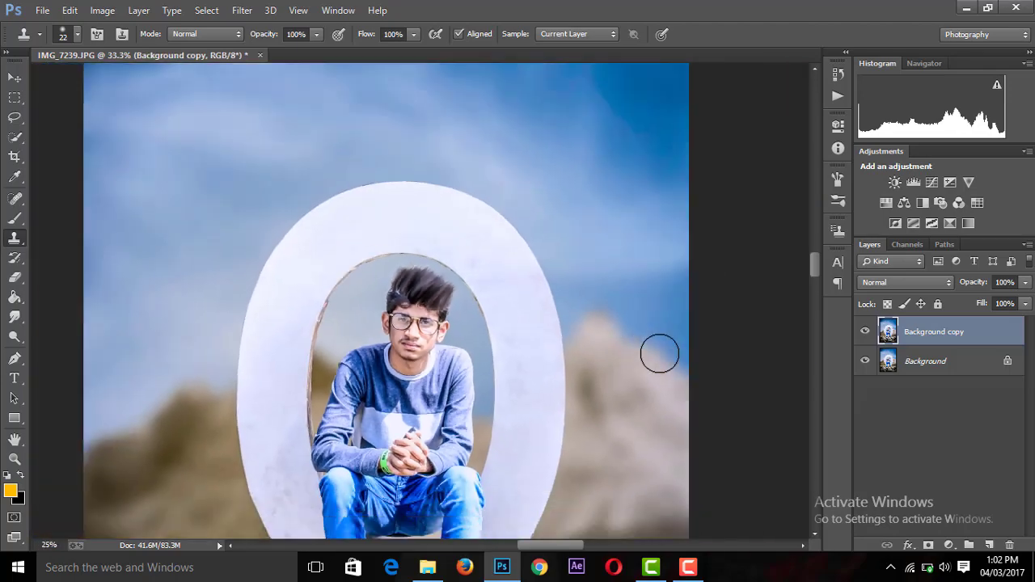
key(ctrl+minus)
key(ctrl+plus)
key(ctrl+plus)
key(ctrl+plus)
key(ctrl+plus)
key(ctrl+plus)
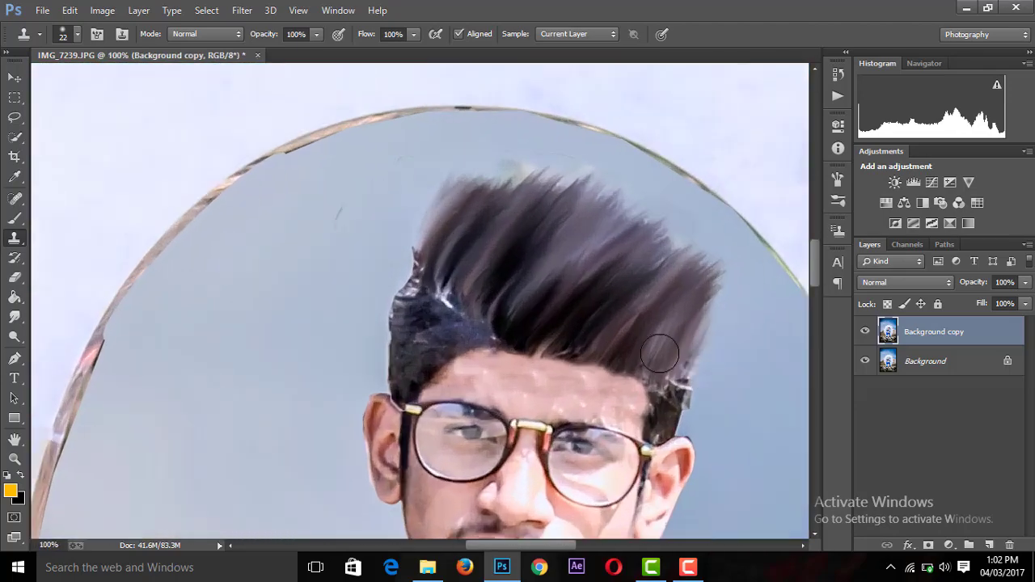
key(ctrl+plus)
key(ctrl+minus)
key(ctrl+minus)
key(ctrl+minus)
key(ctrl+minus)
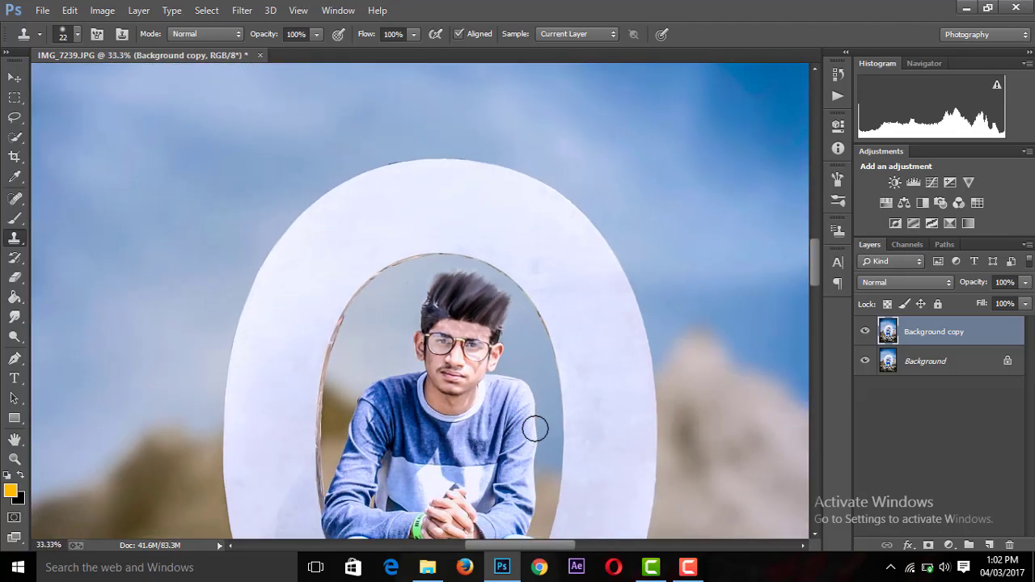
key(ctrl+plus)
key(ctrl+plus)
key(ctrl+plus)
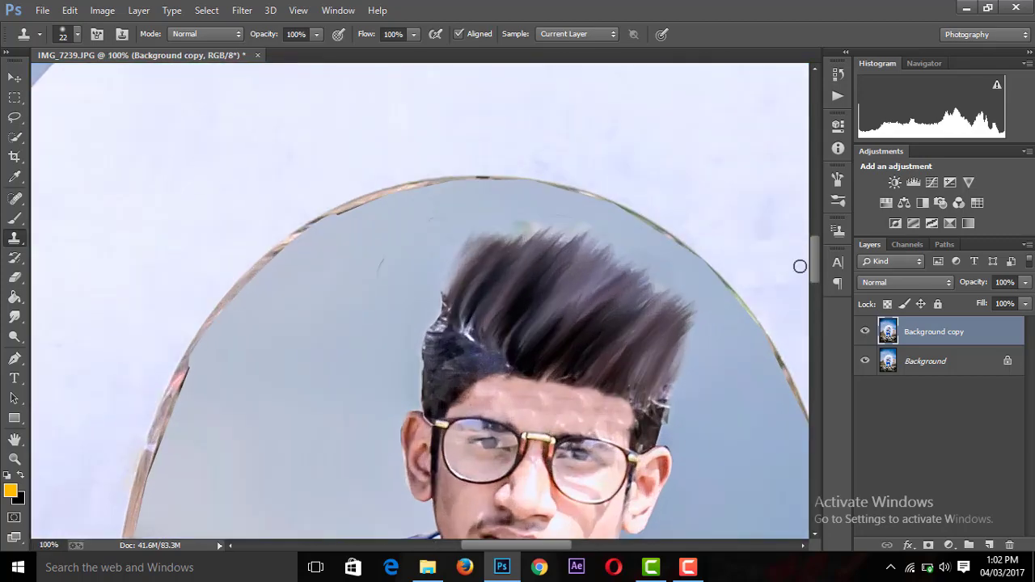
scroll(809, 272, down, 3)
scroll(818, 278, down, 1)
scroll(769, 211, right, 3)
scroll(720, 147, right, 2)
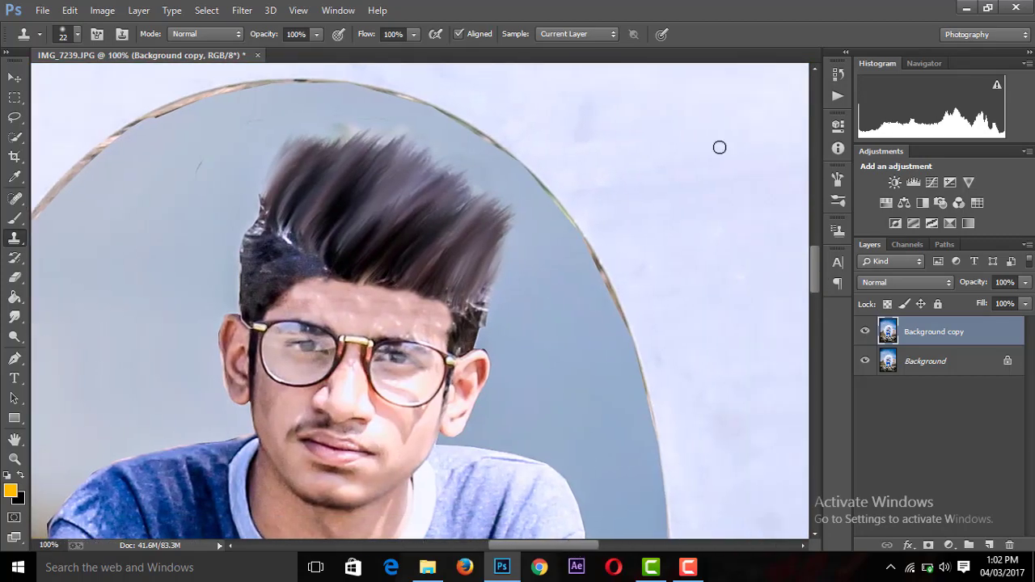
key(ctrl+plus)
key(ctrl+plus)
click(77, 34)
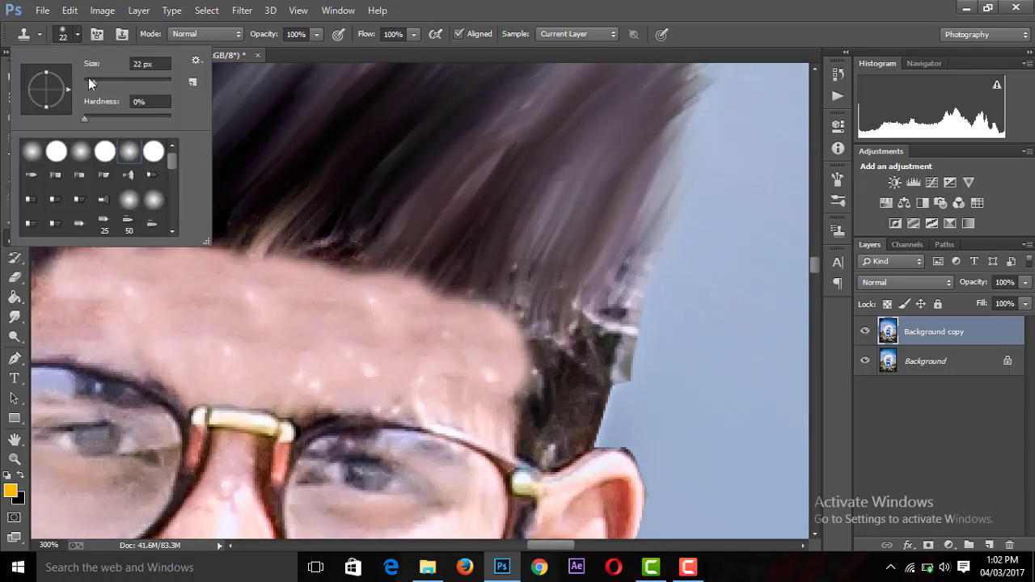
click(484, 340)
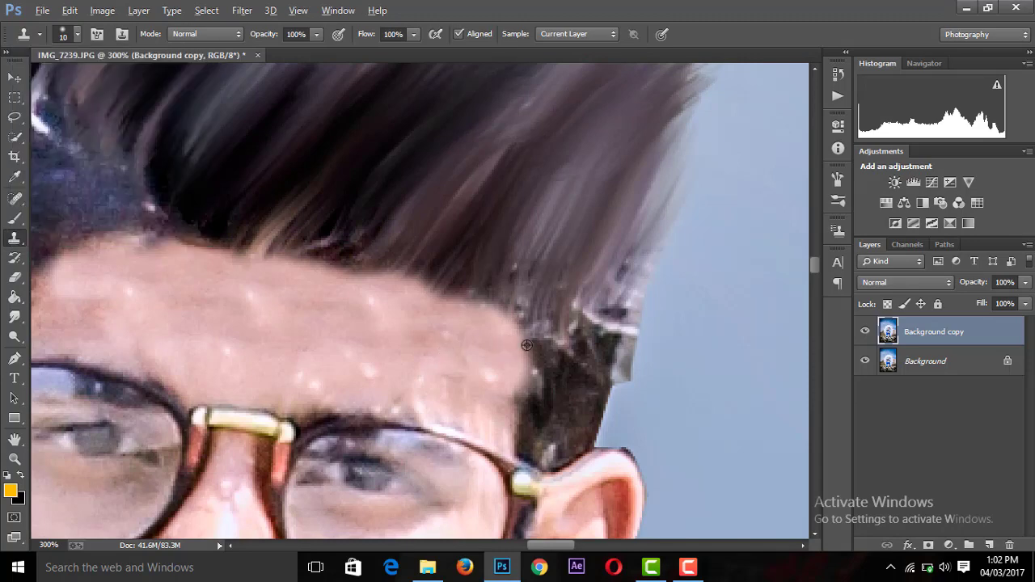
drag(520, 338, 593, 317)
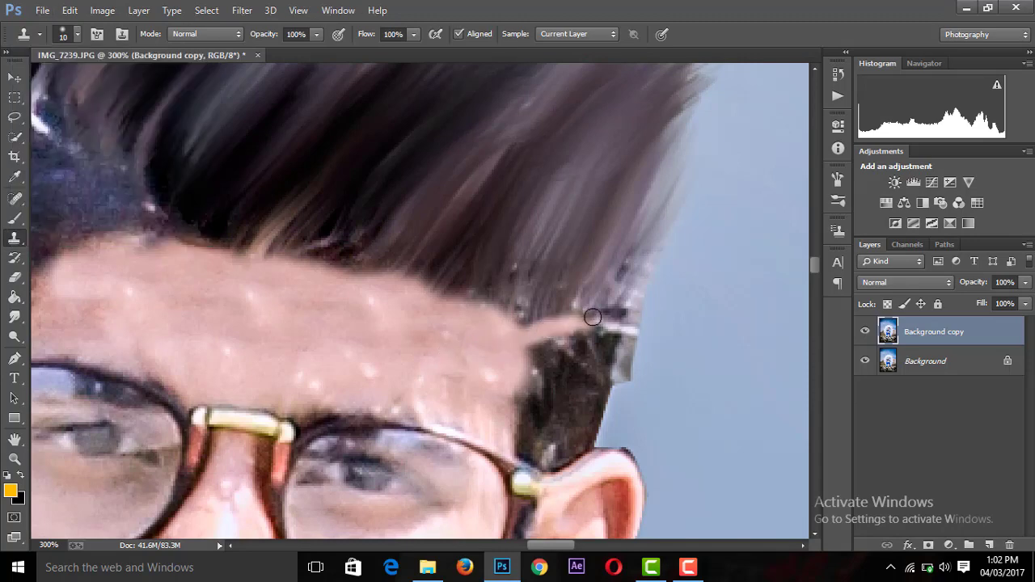
key(ctrl+minus)
key(ctrl+minus)
key(ctrl+minus)
key(ctrl+minus)
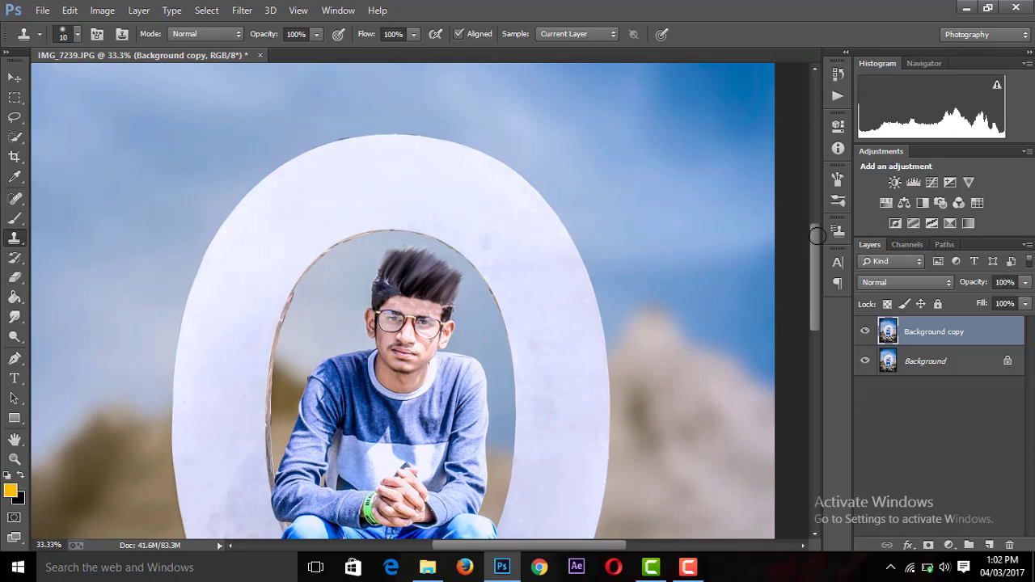
key(ctrl+plus)
key(ctrl+plus)
key(ctrl+plus)
key(ctrl+plus)
key(ctrl+plus)
key(ctrl+plus)
Switch to the Smudge tool and set its brush size to 38 px
drag(14, 317, 81, 342)
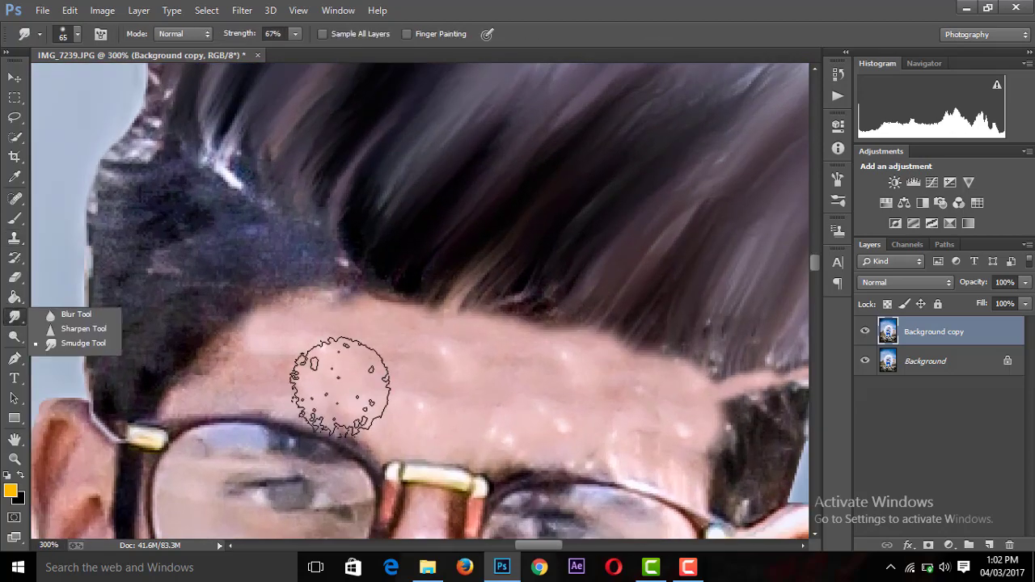
click(69, 33)
key(Return)
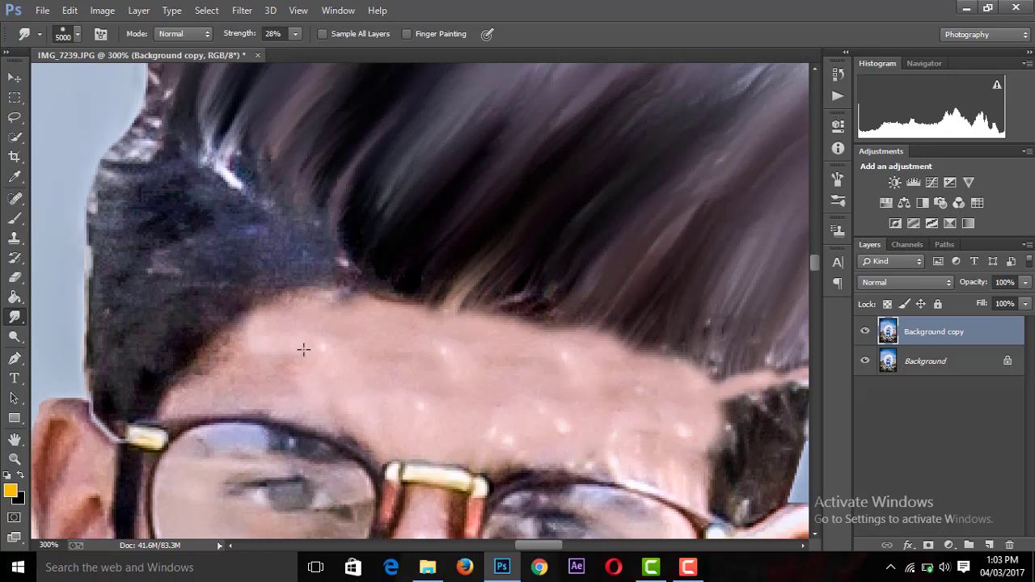
click(77, 34)
text(38)
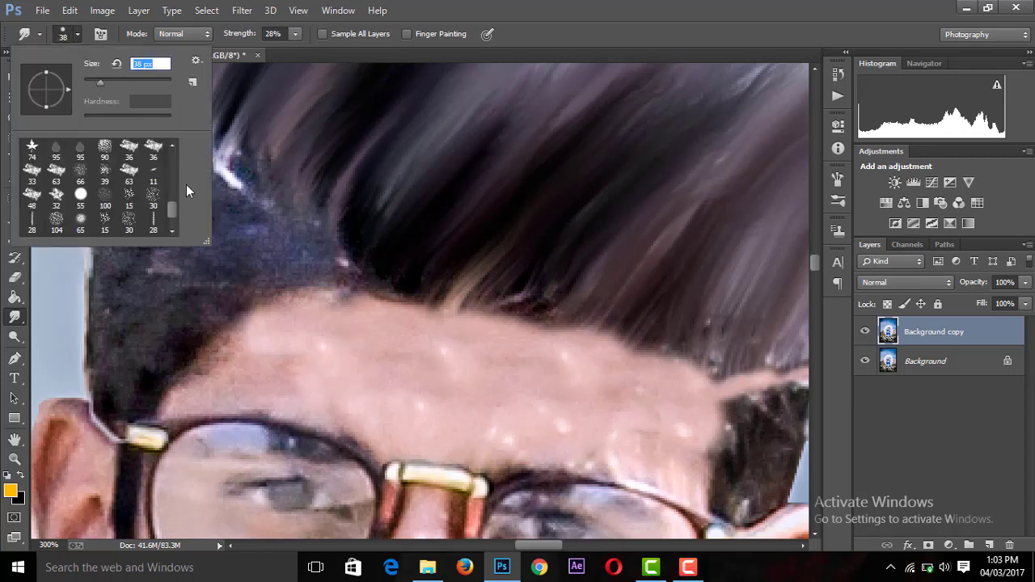
key(Return)
Smudge the forehead skin and moustache to smooth out white specks and roughness
mouse_move(383, 373)
mouse_down()
mouse_move(439, 374)
mouse_move(337, 365)
mouse_move(245, 374)
mouse_move(312, 401)
mouse_move(490, 363)
mouse_move(635, 425)
mouse_move(582, 444)
mouse_up()
key(ctrl+minus)
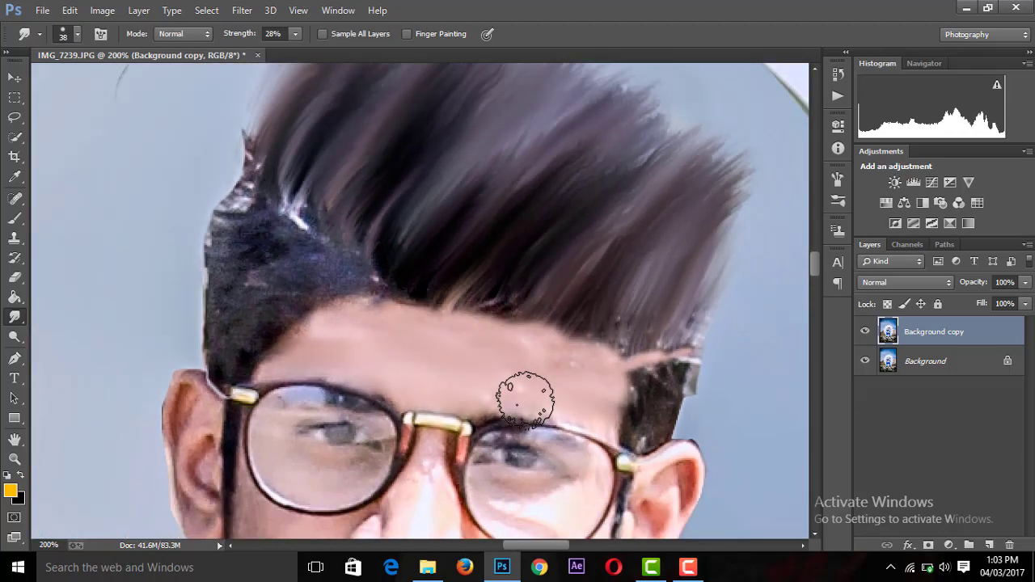
drag(816, 262, 814, 273)
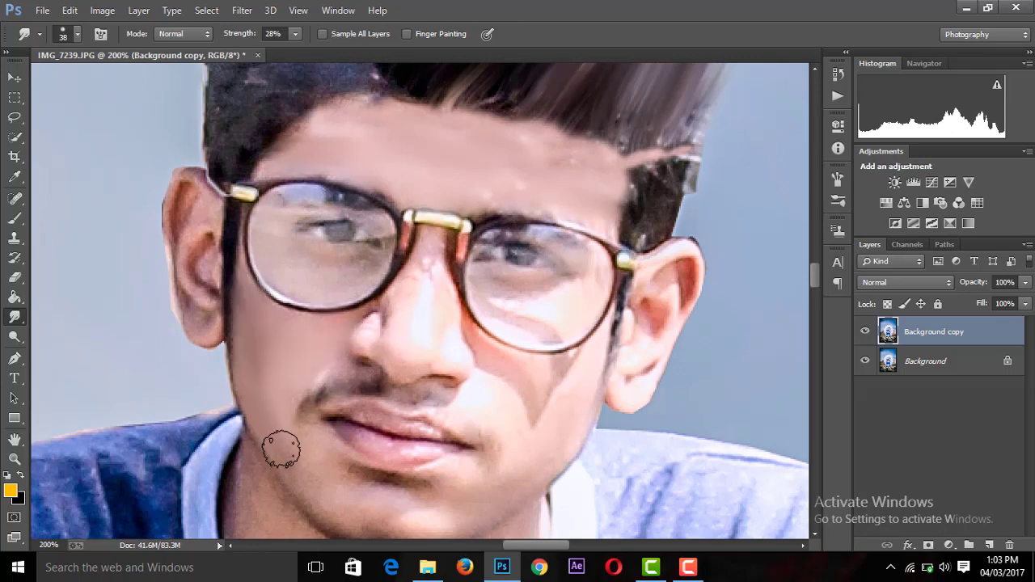
key(ctrl+minus)
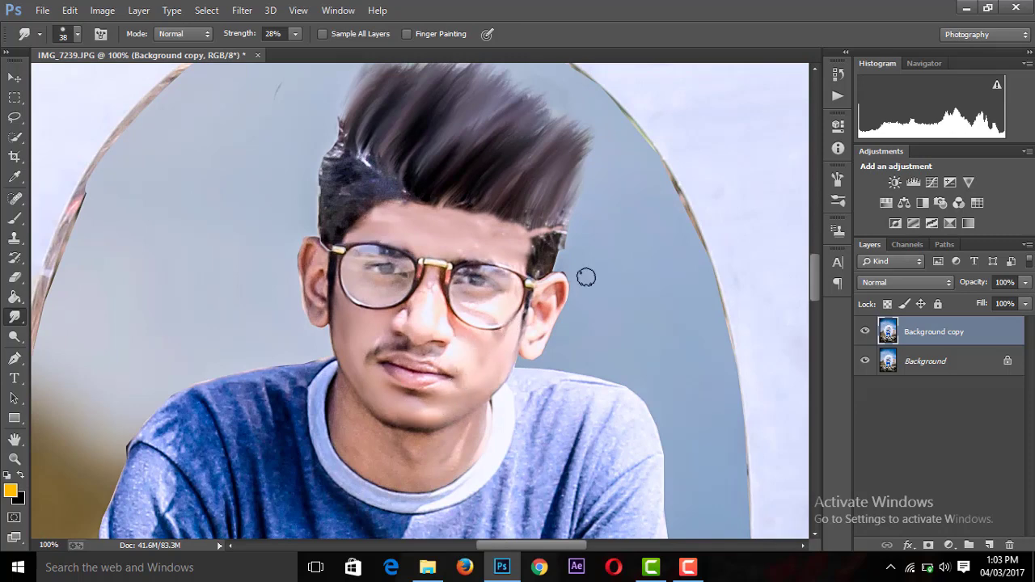
key(ctrl+plus)
key(ctrl+plus)
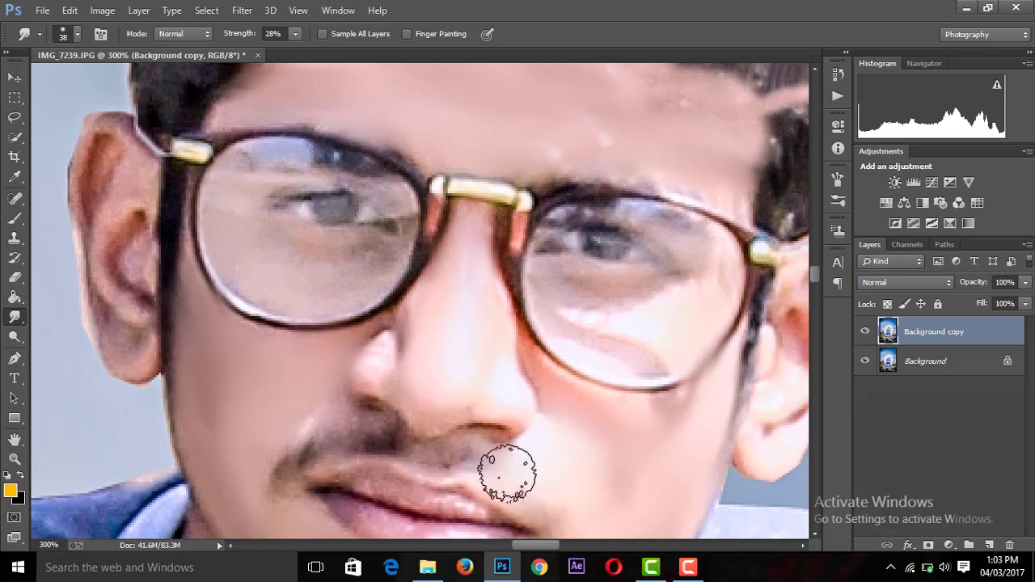
drag(278, 451, 358, 427)
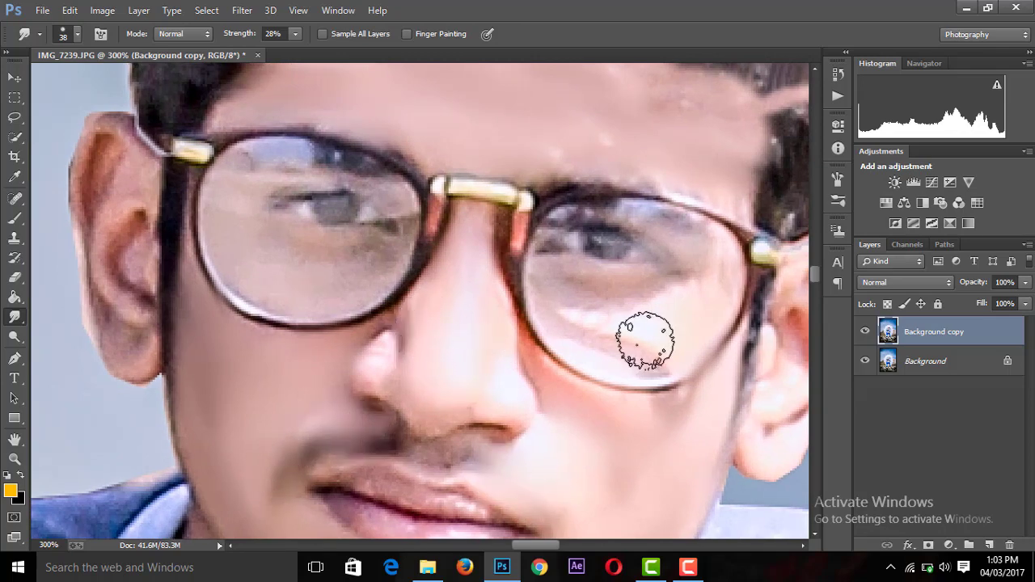
key(ctrl+minus)
key(ctrl+minus)
key(ctrl+plus)
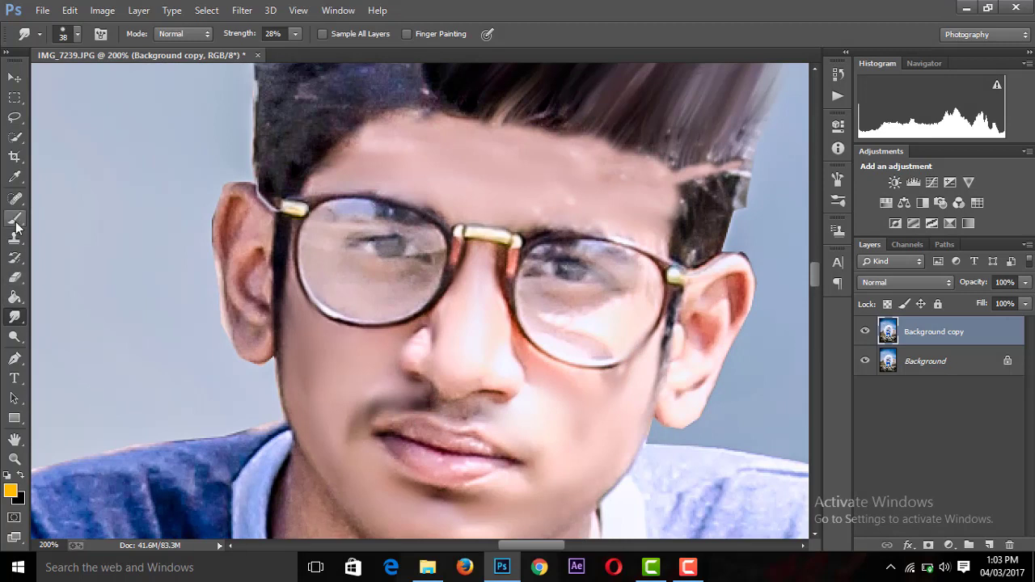
Return to the Smudge tool after a brief Clone Stamp switch and scroll around the face
click(14, 237)
alt+click(327, 407)
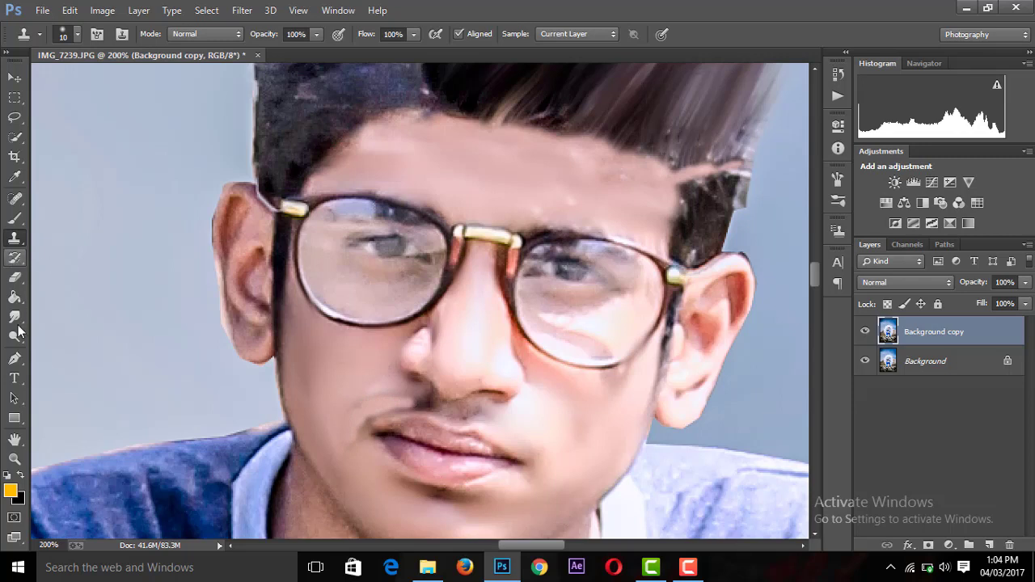
click(15, 317)
click(345, 413)
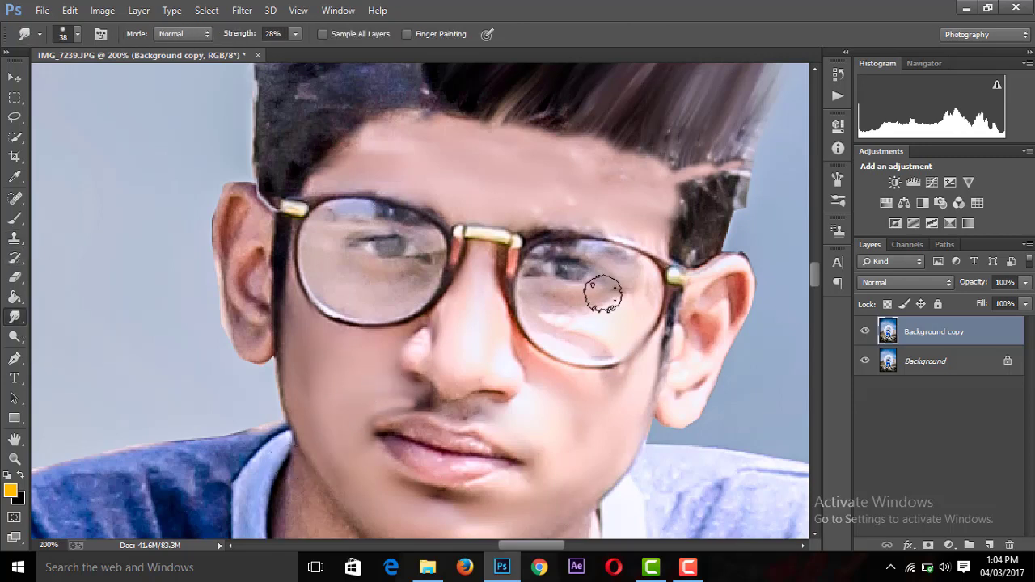
scroll(640, 282, down, 2)
scroll(410, 404, up, 2)
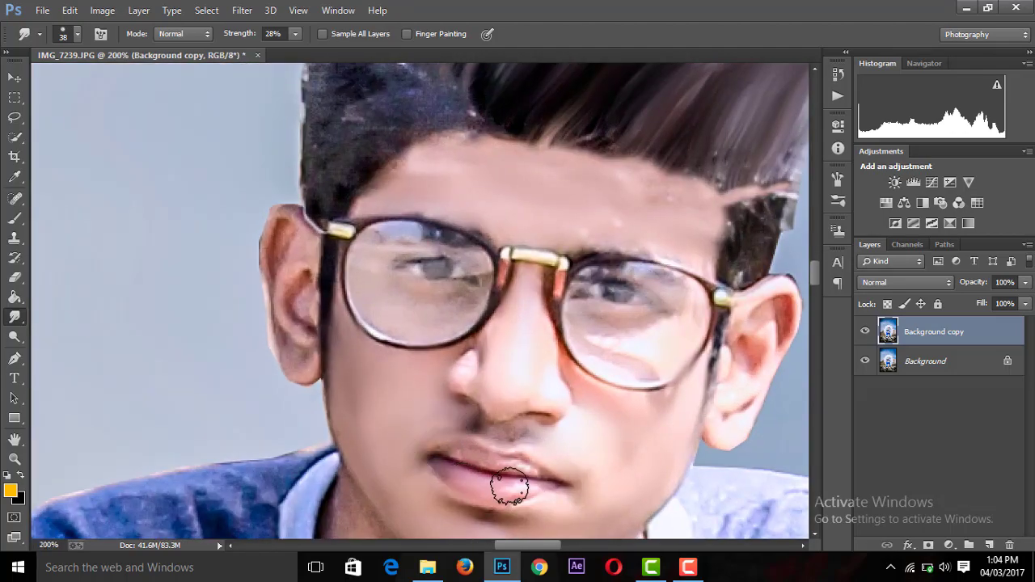
scroll(656, 422, down, 1)
scroll(656, 422, down, 3)
scroll(655, 422, down, 2)
scroll(656, 422, up, 3)
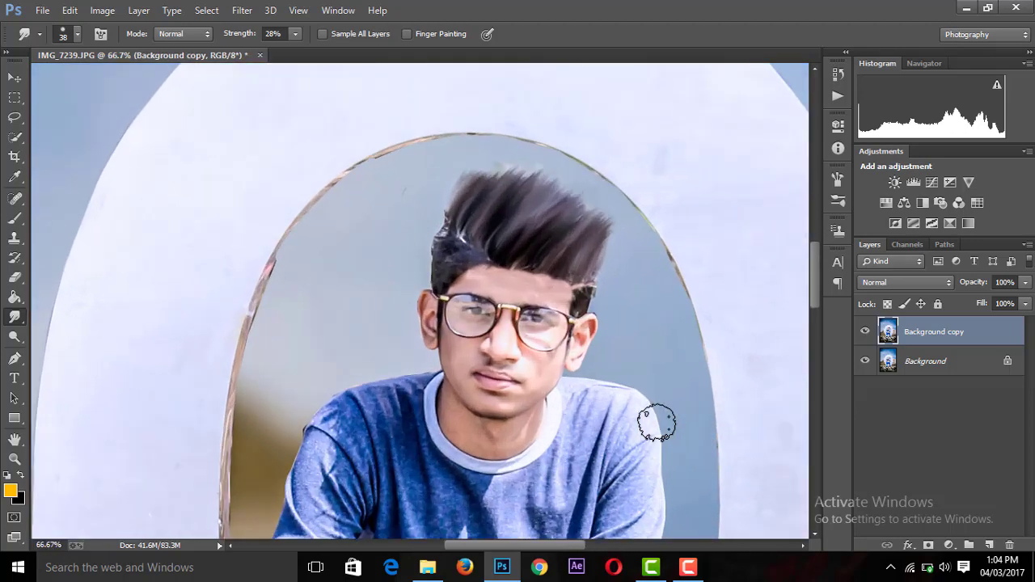
scroll(652, 419, up, 1)
scroll(821, 291, down, 3)
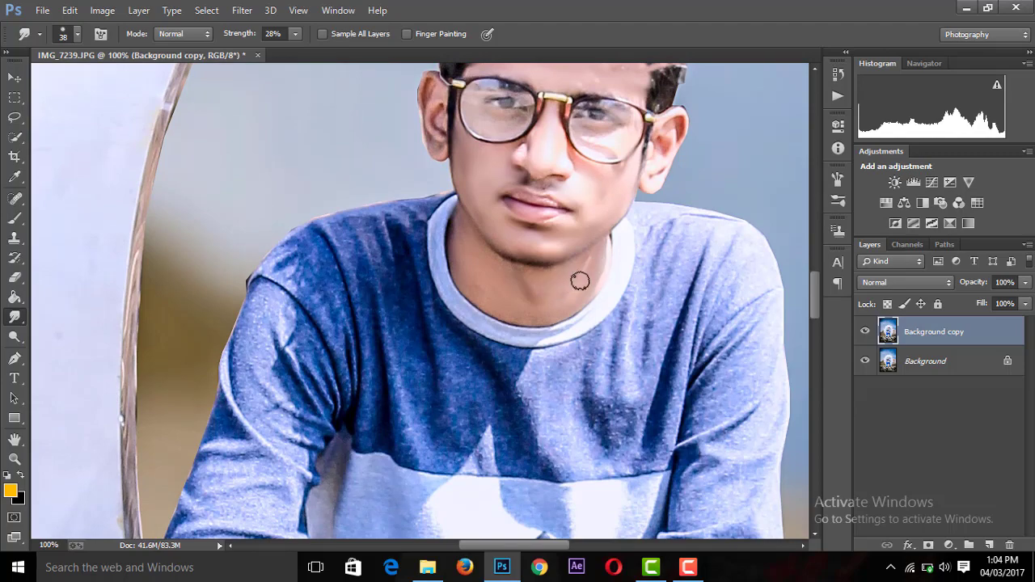
scroll(579, 281, down, 2)
scroll(580, 280, down, 3)
scroll(579, 281, up, 3)
scroll(580, 281, up, 2)
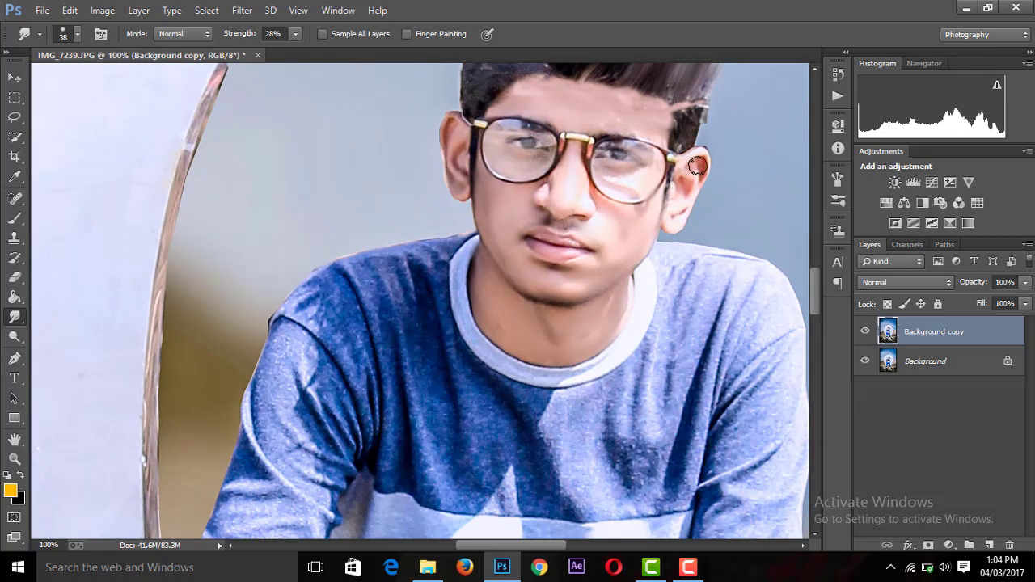
scroll(784, 169, down, 1)
scroll(783, 169, up, 1)
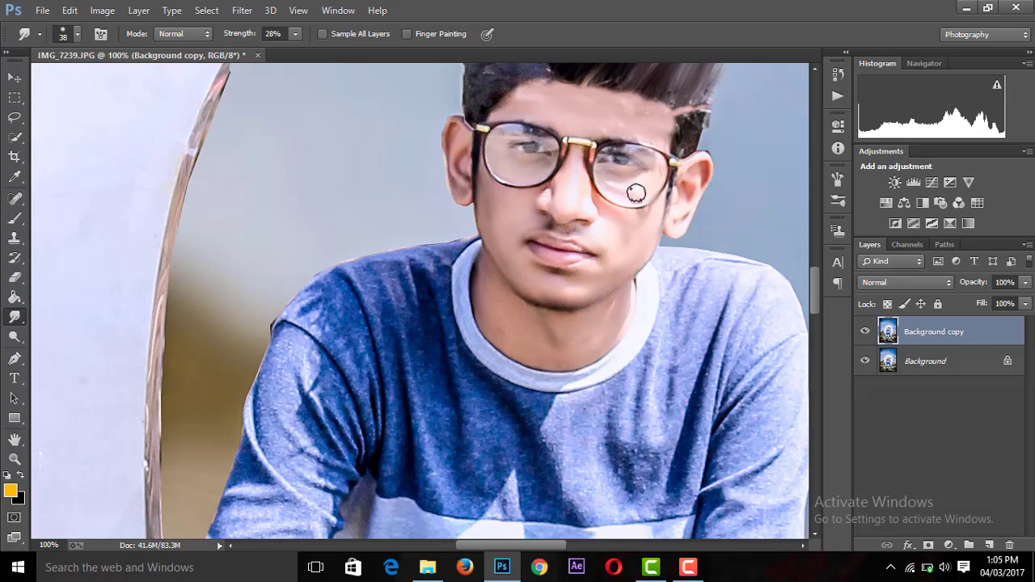
scroll(807, 239, down, 3)
Add a Photo Filter adjustment layer set to Deep Blue
scroll(813, 246, down, 2)
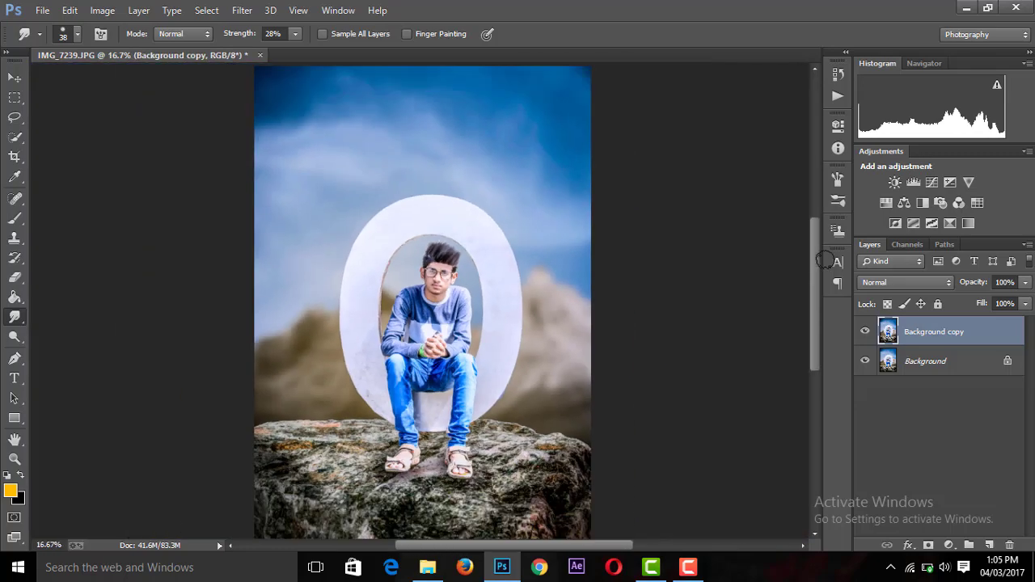
scroll(818, 253, down, 2)
scroll(825, 260, up, 2)
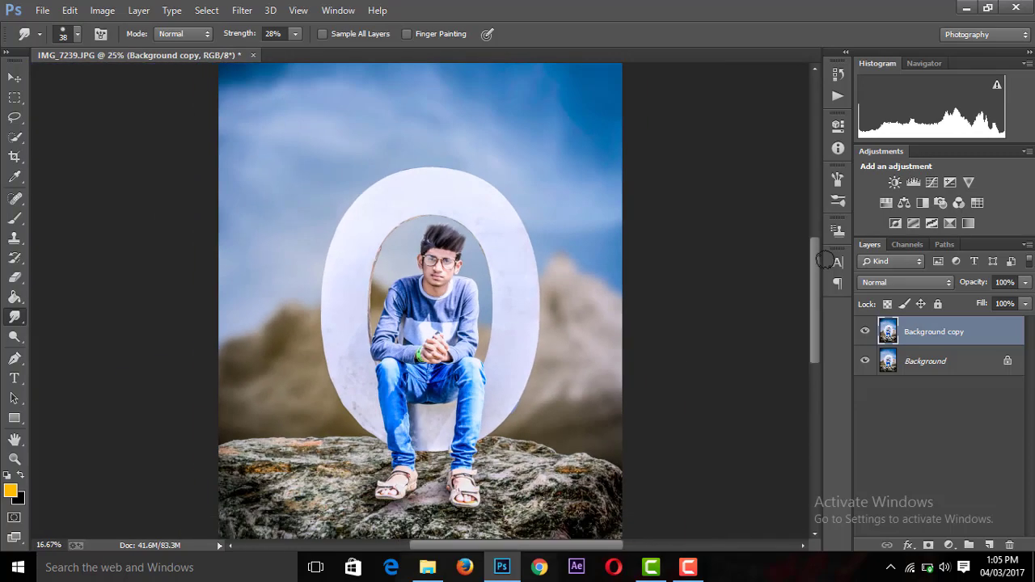
scroll(825, 259, down, 2)
scroll(824, 259, up, 2)
scroll(825, 260, up, 1)
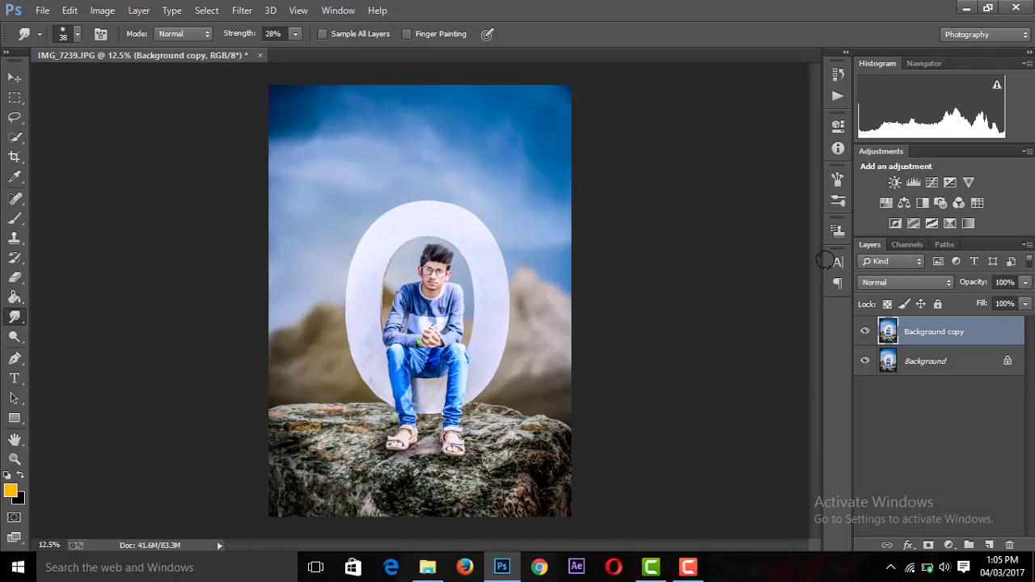
click(949, 546)
click(941, 416)
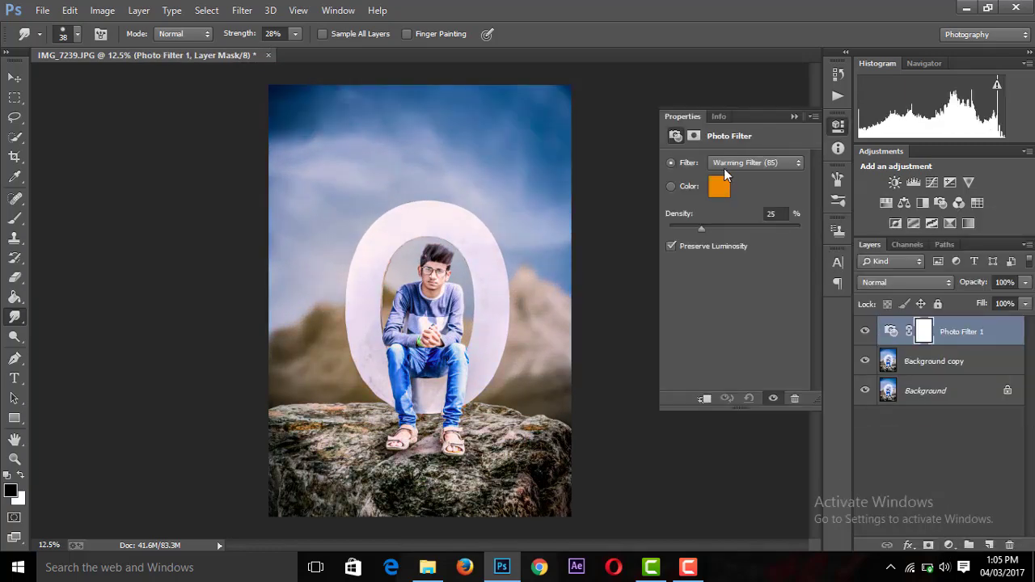
click(744, 163)
click(736, 372)
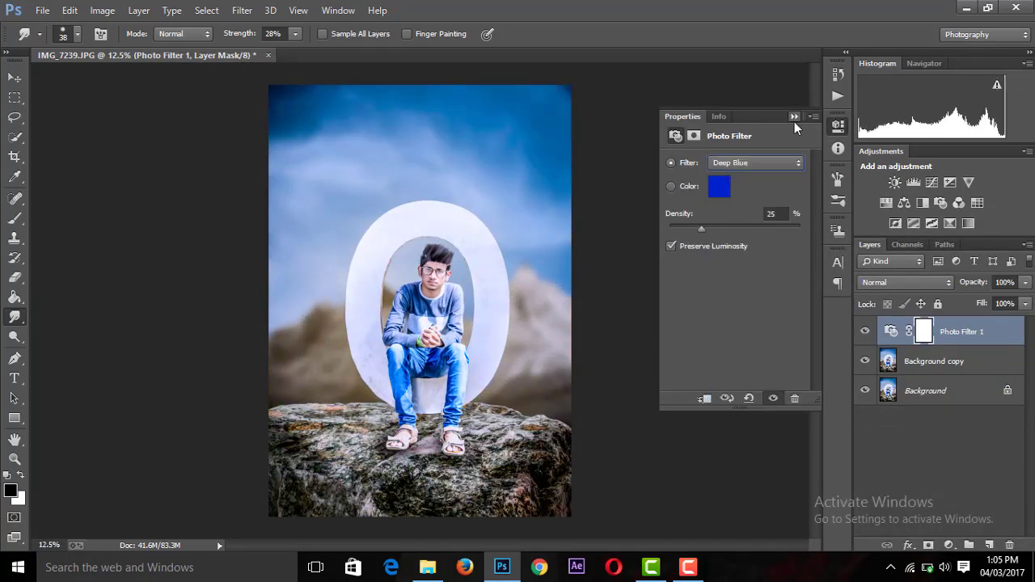
click(794, 116)
Add a Color Lookup adjustment layer using the Kodak 5218 3DLUT
scroll(693, 345, down, 1)
click(905, 282)
click(891, 422)
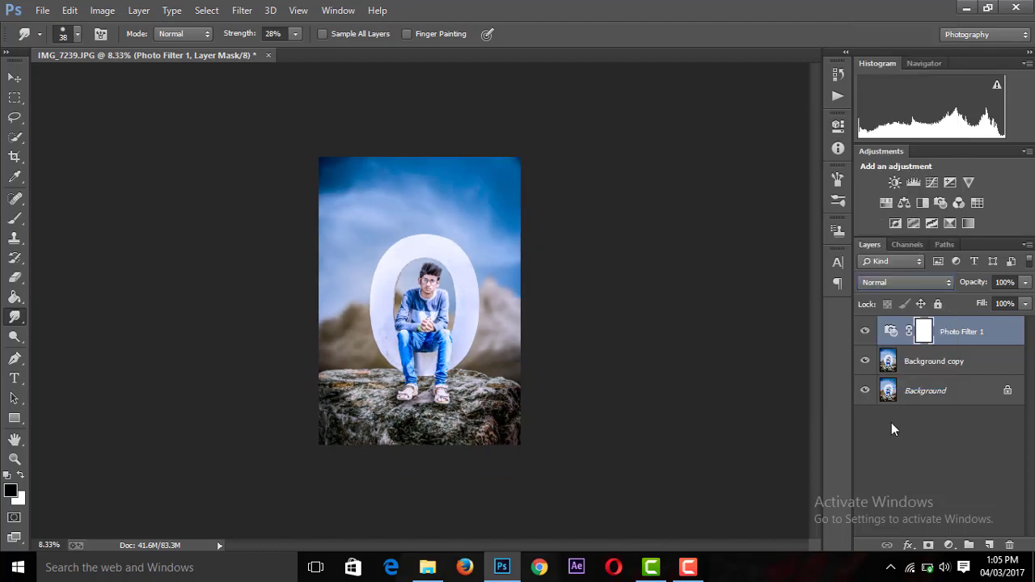
double_click(891, 331)
click(976, 202)
click(752, 162)
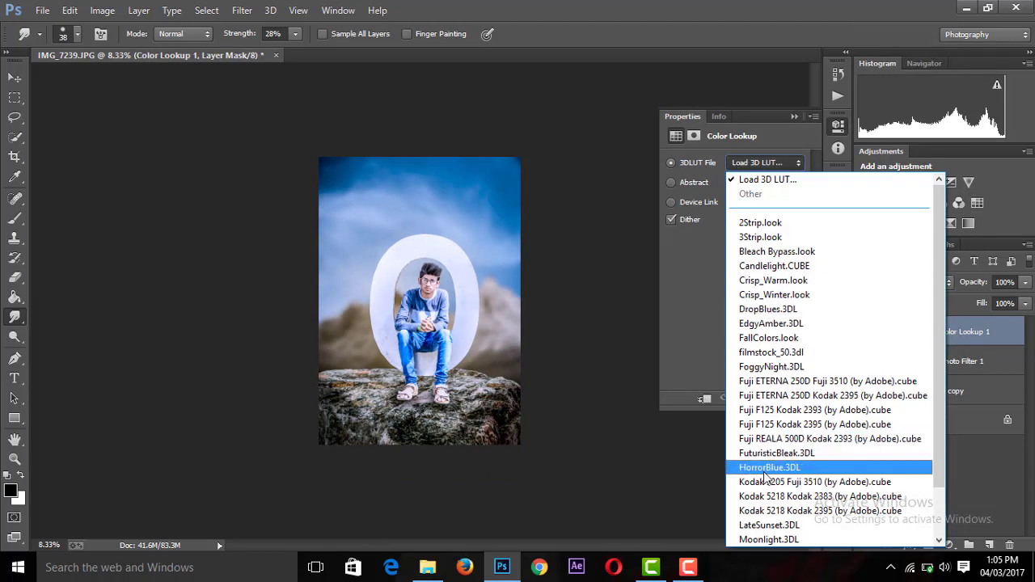
click(760, 511)
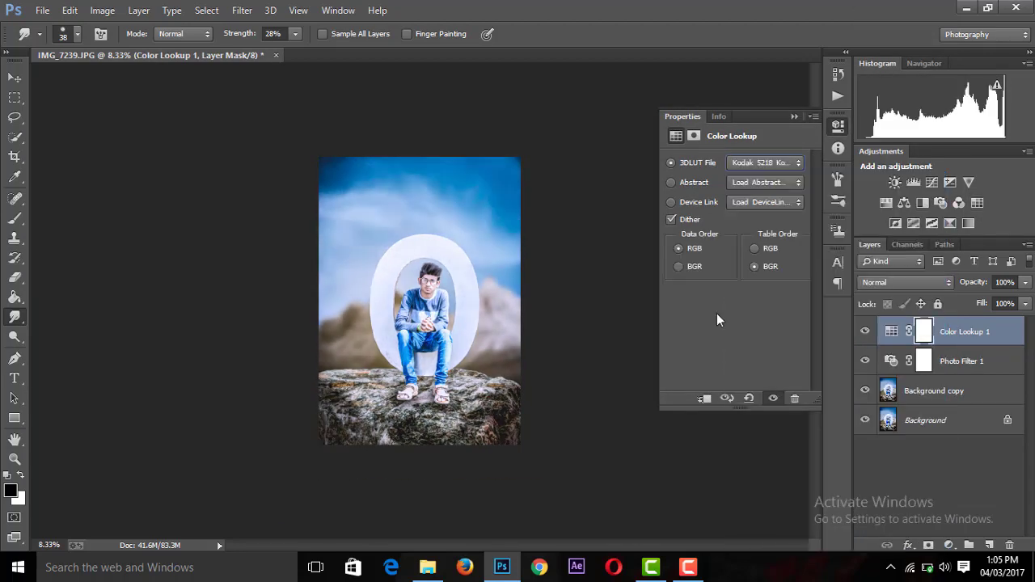
Merge Background copy, Photo Filter 1 and Color Lookup 1 into a single layer
click(792, 115)
click(934, 391)
shift+click(966, 365)
shift+click(973, 336)
right_click(973, 338)
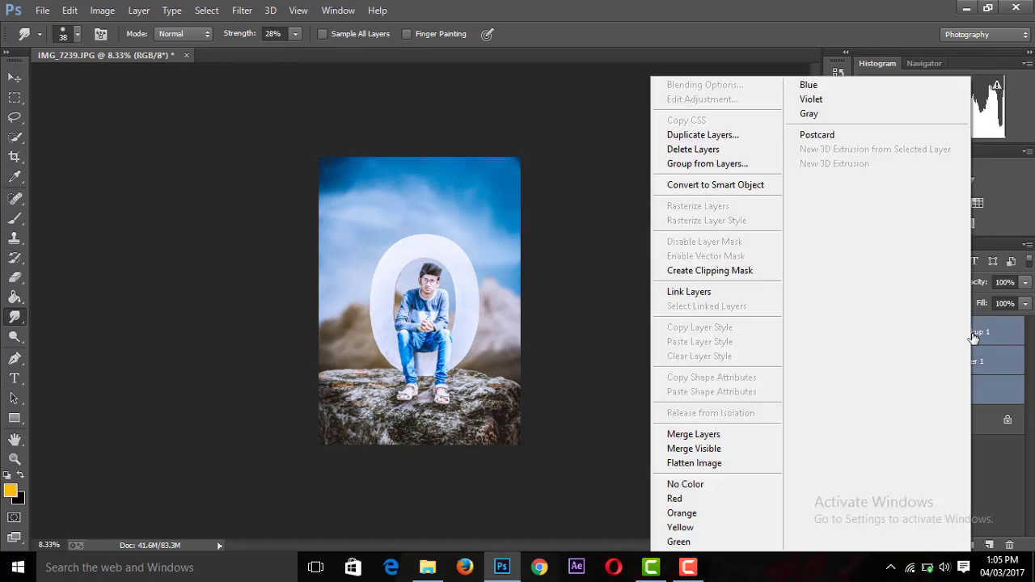
click(727, 435)
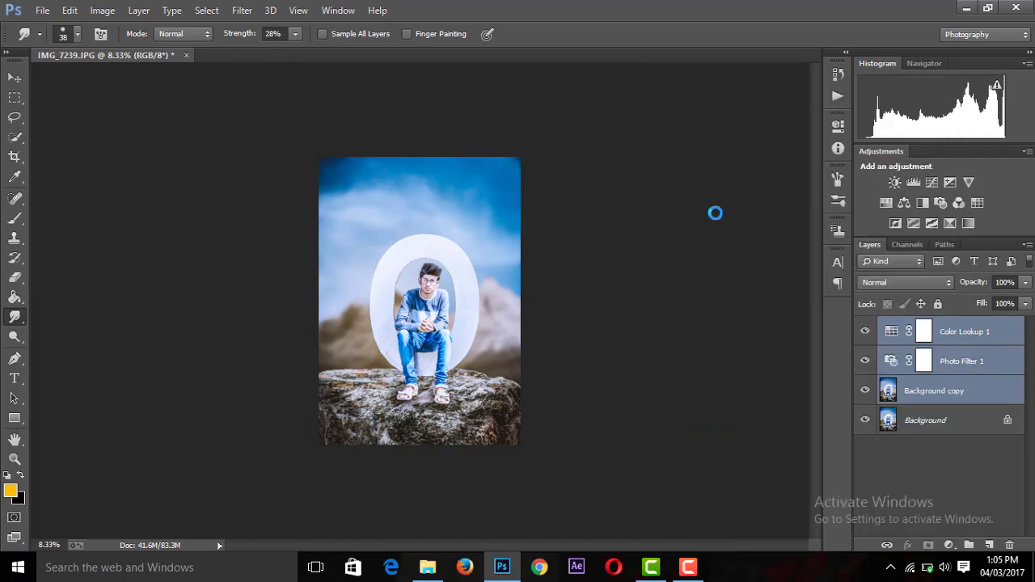
key(ctrl+plus)
Apply a Camera Raw Filter with Clarity +68, Shadows +47 and Blacks -18
click(242, 10)
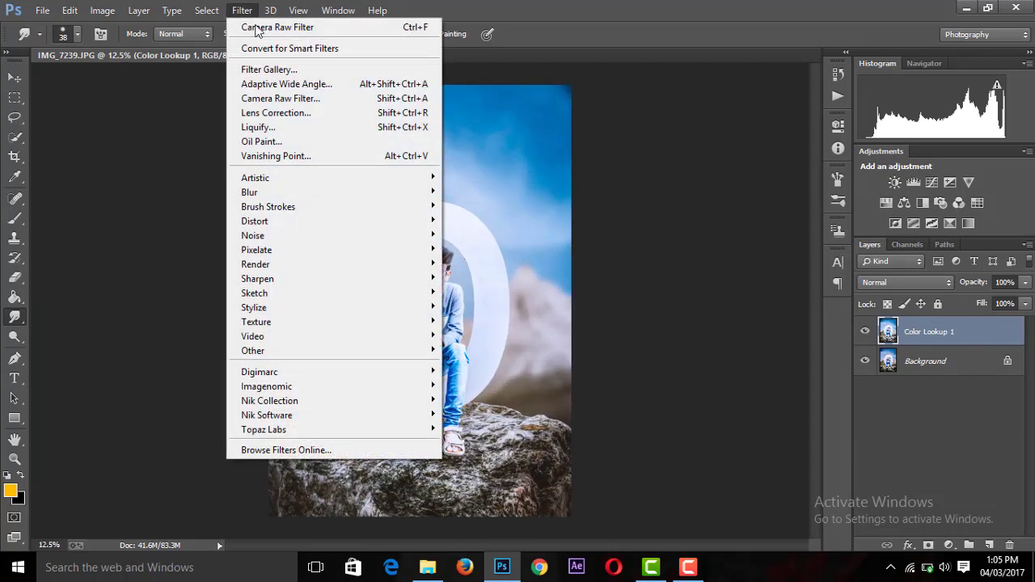
click(267, 98)
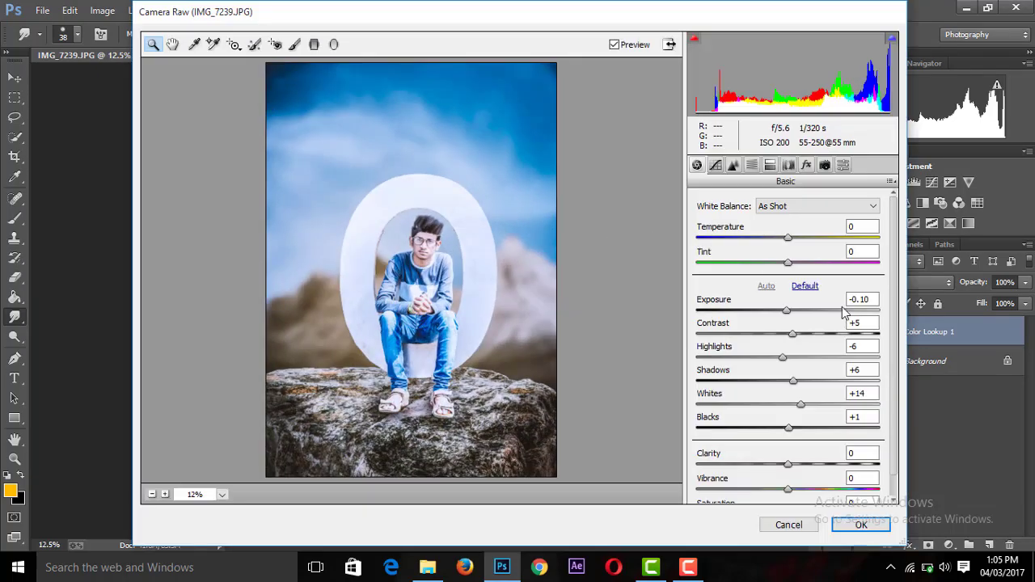
click(806, 286)
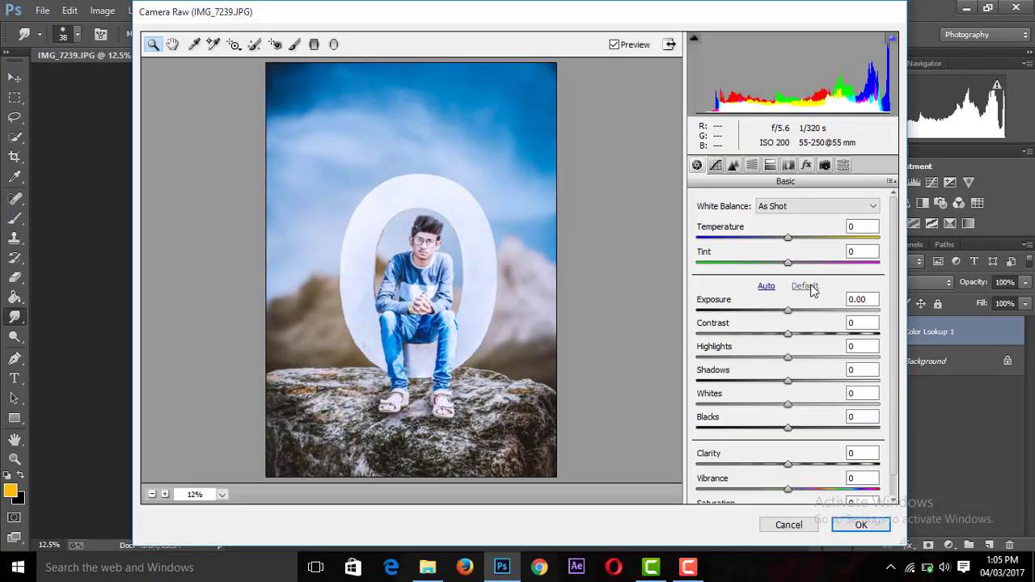
drag(788, 464, 850, 467)
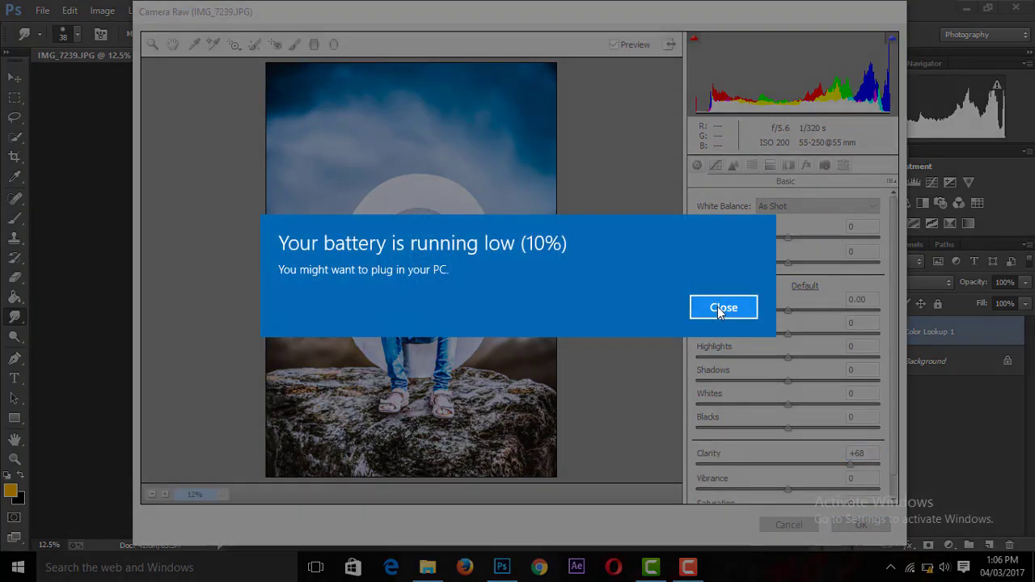
click(717, 307)
click(830, 381)
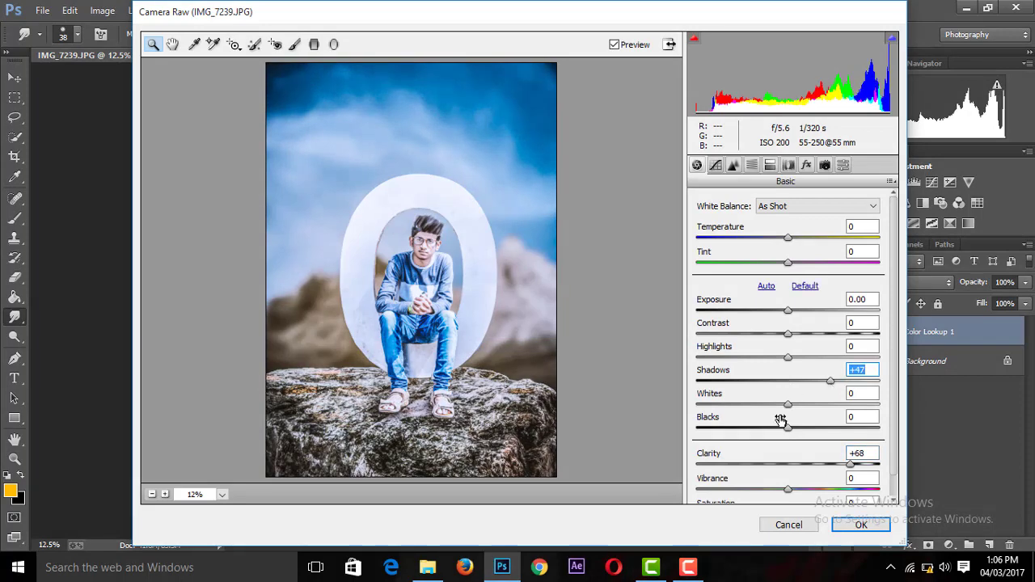
drag(785, 427, 772, 429)
alt+click(585, 359)
alt+click(584, 360)
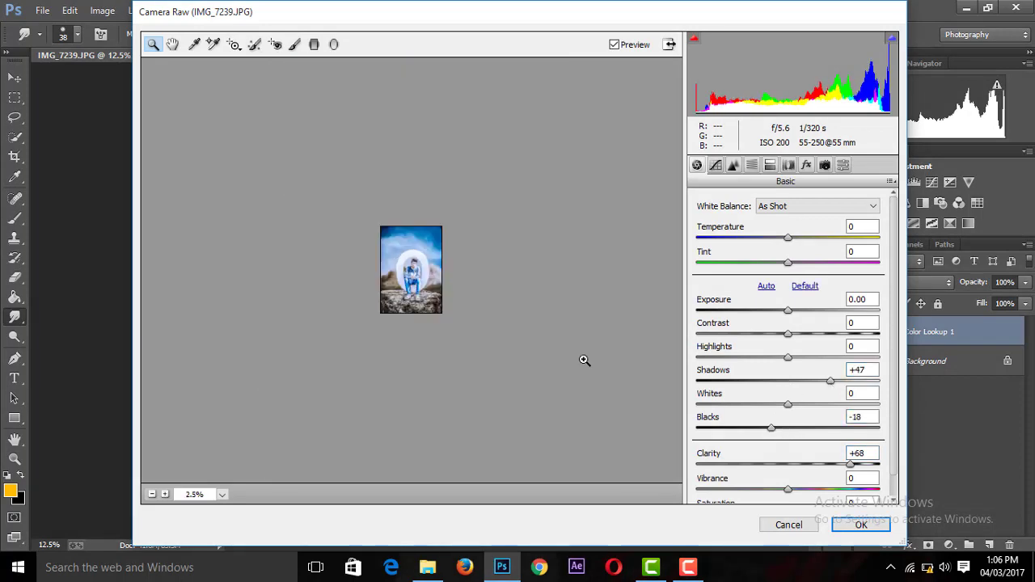
click(585, 360)
click(584, 359)
alt+click(585, 359)
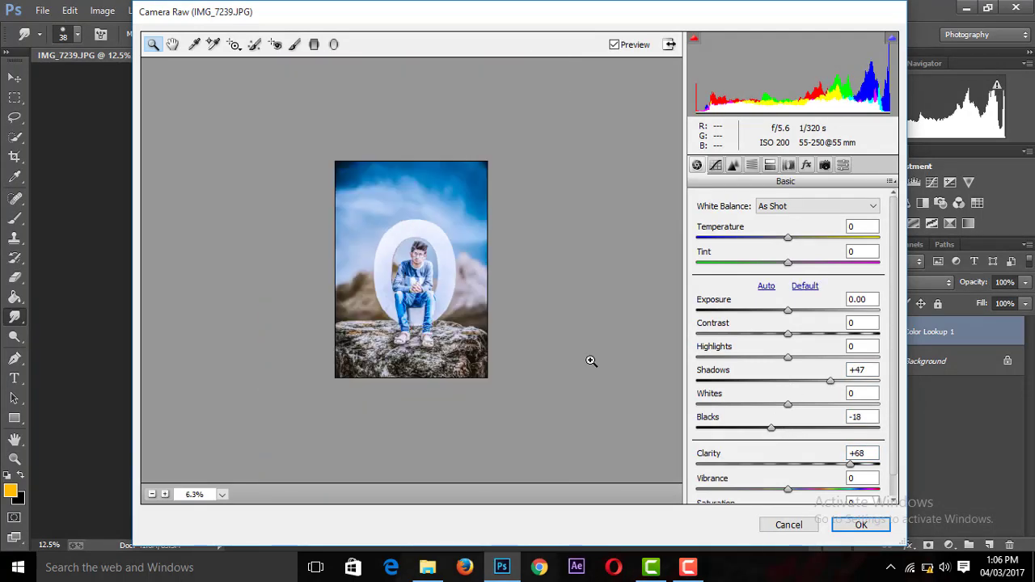
click(859, 525)
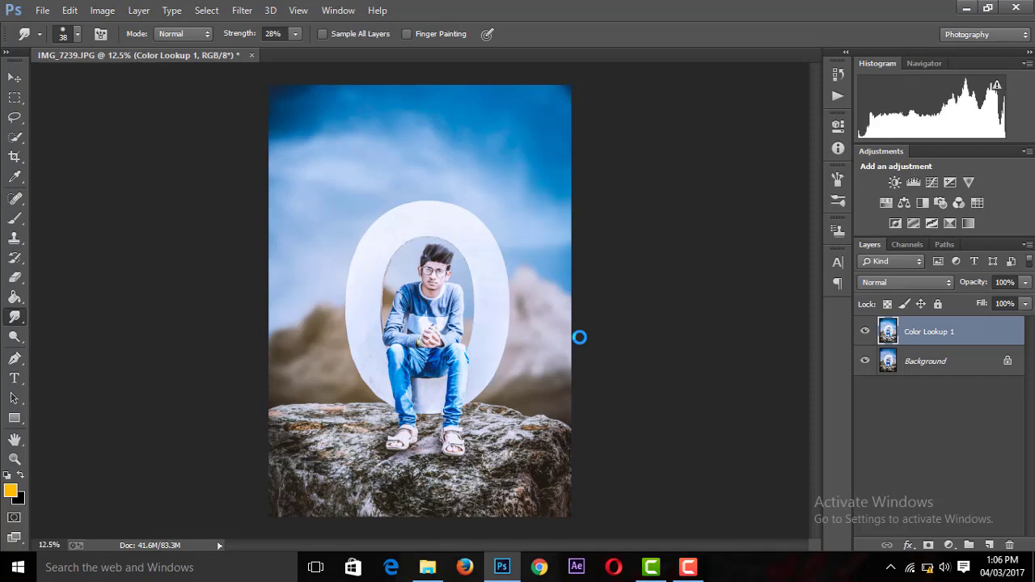
Set the text colour to white
key(ctrl+minus)
key(ctrl+minus)
key(ctrl+minus)
key(ctrl+plus)
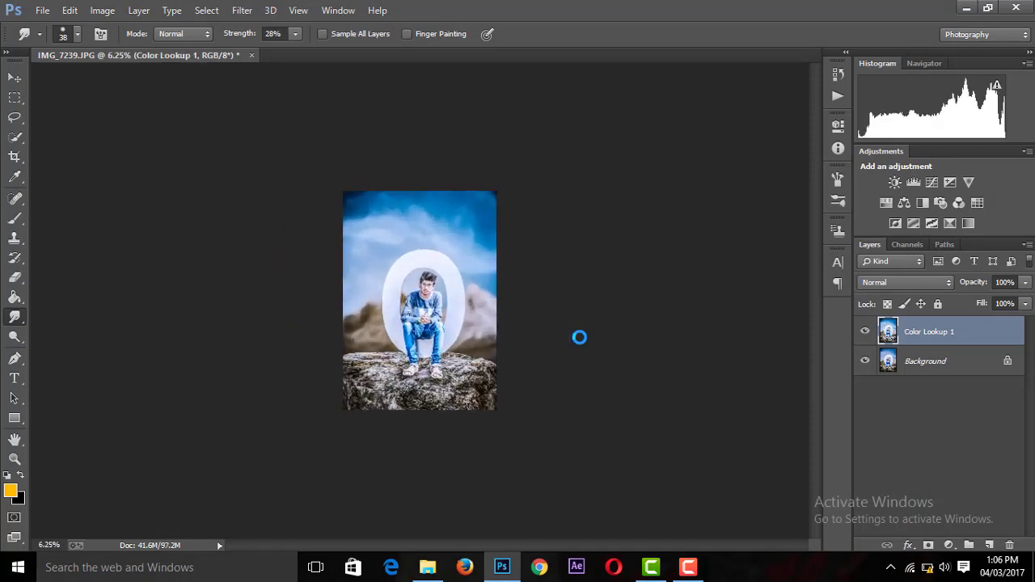
key(ctrl+plus)
key(ctrl+minus)
key(ctrl+plus)
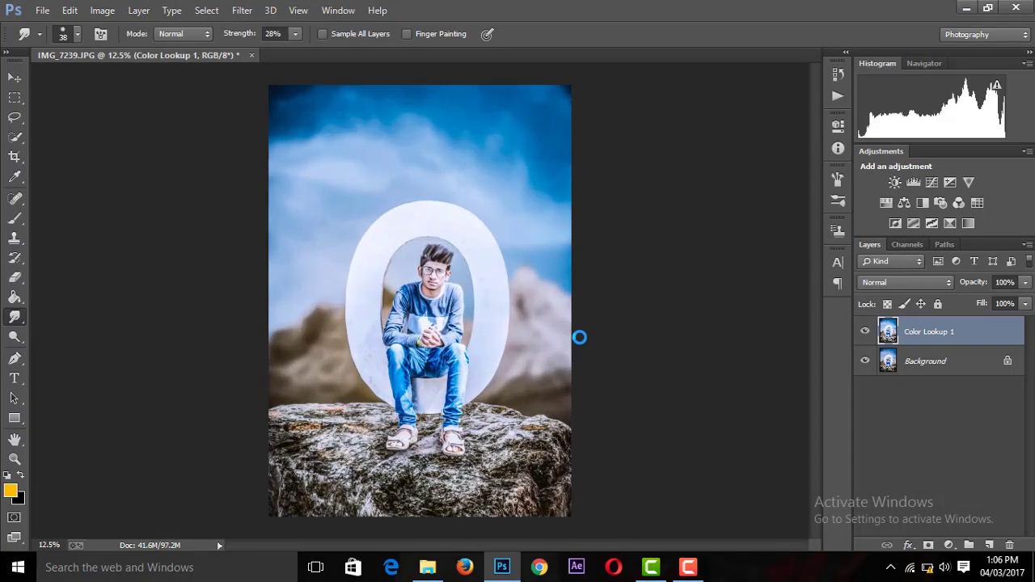
key(ctrl+minus)
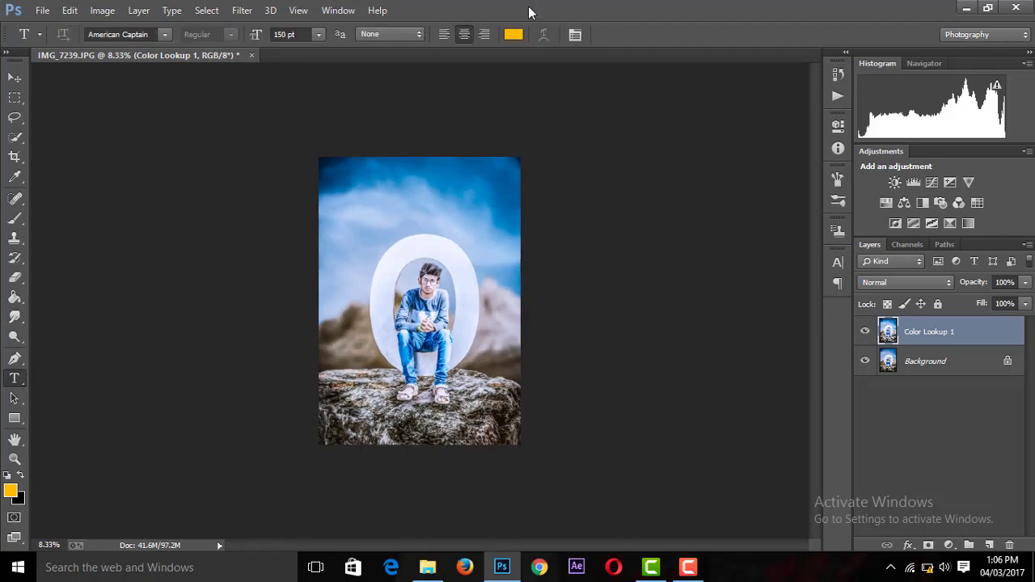
click(513, 34)
drag(624, 346, 595, 271)
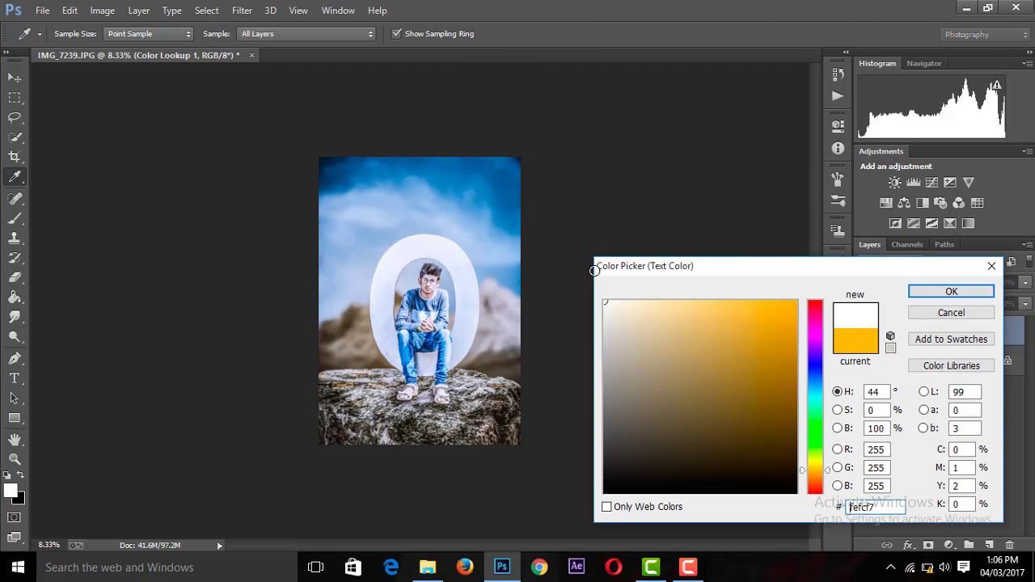
click(919, 291)
Add an 80 pt 'make a life' text layer above the O
click(413, 210)
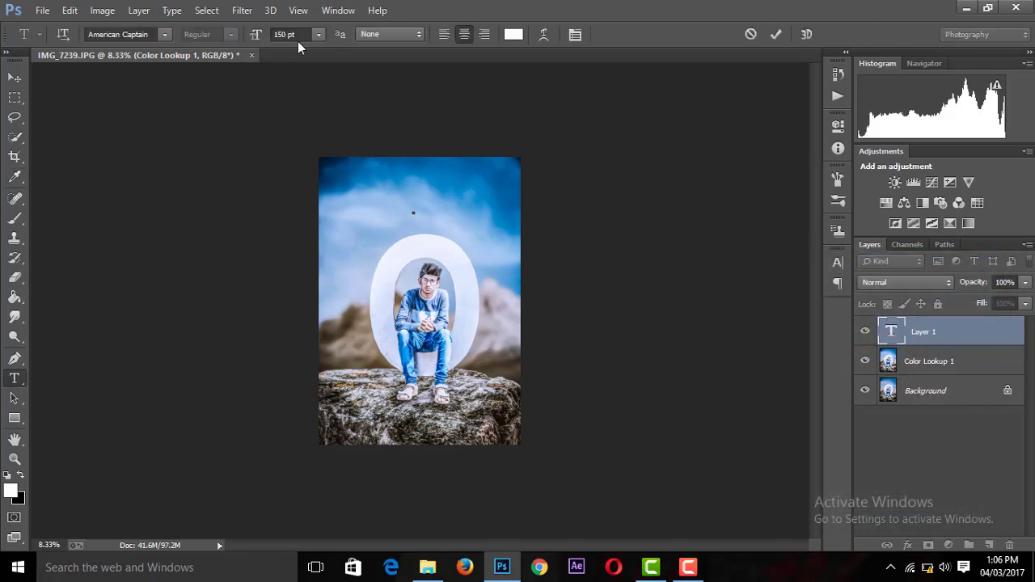
text(0)
key(Return)
text(make a life)
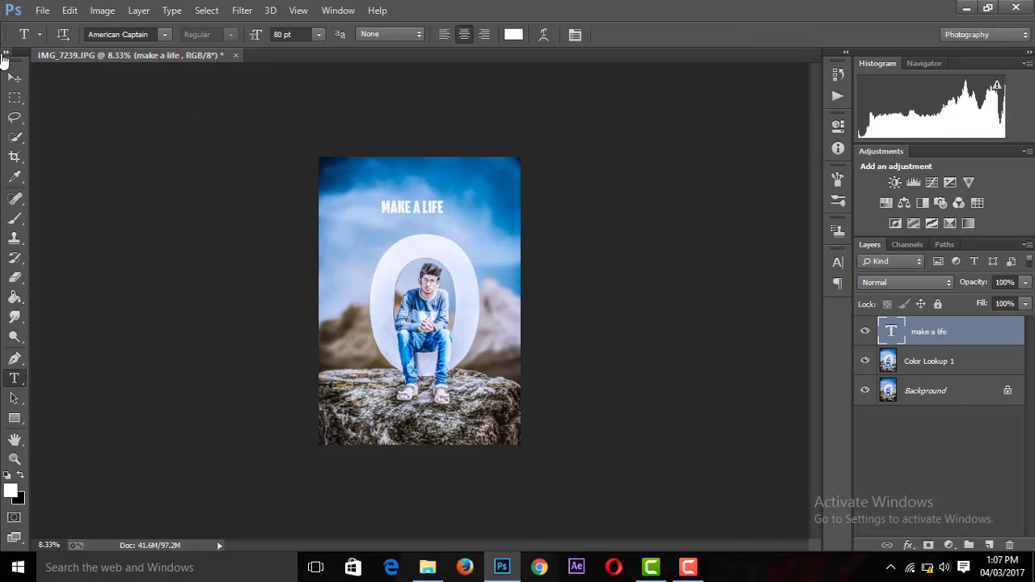
click(14, 77)
Select all the title text and enlarge its font size
click(14, 377)
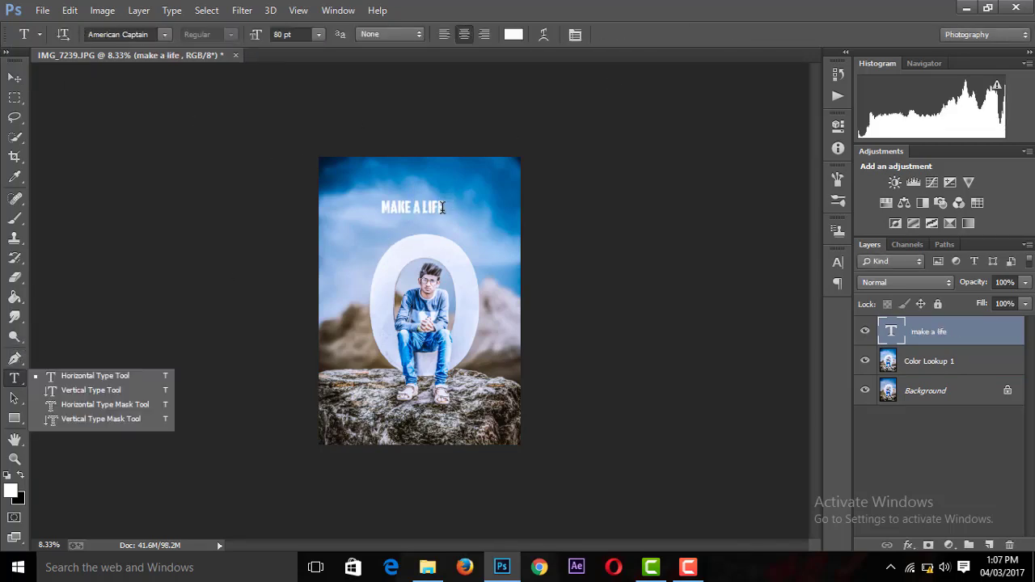
drag(443, 208, 379, 208)
drag(257, 34, 275, 35)
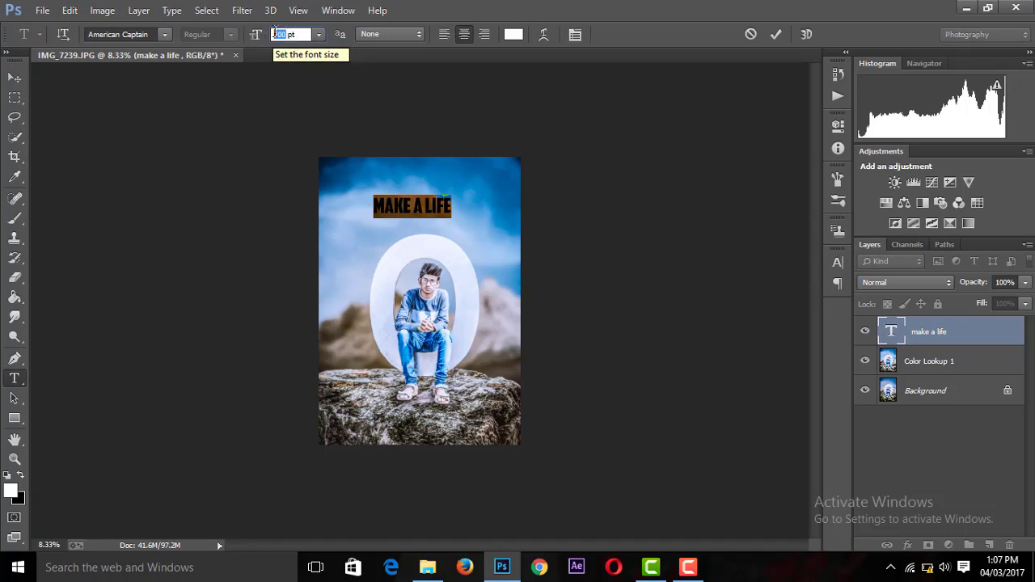
drag(275, 32, 293, 32)
click(777, 35)
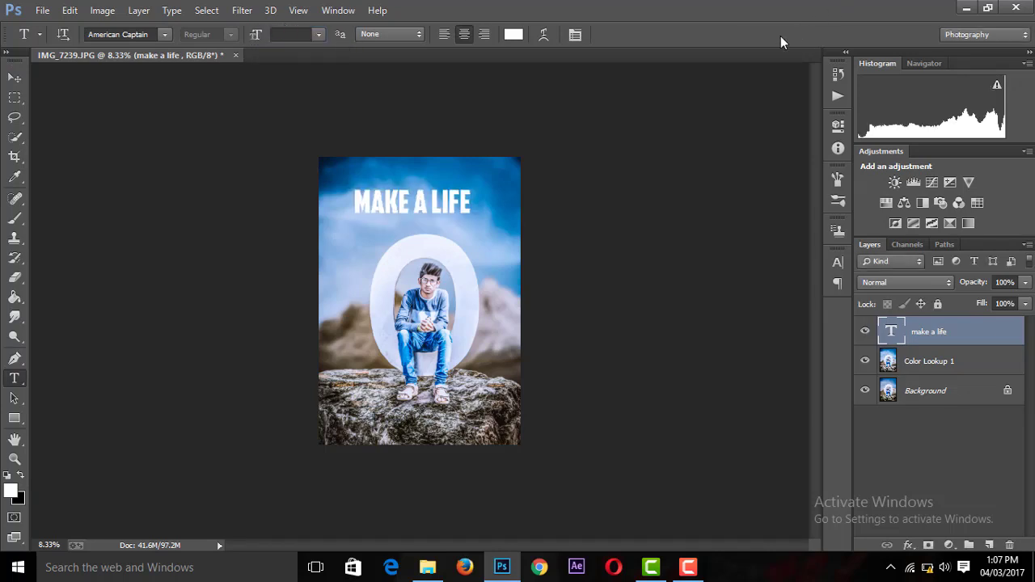
Move the title higher and scale it up with Free Transform
click(15, 77)
drag(426, 209, 432, 193)
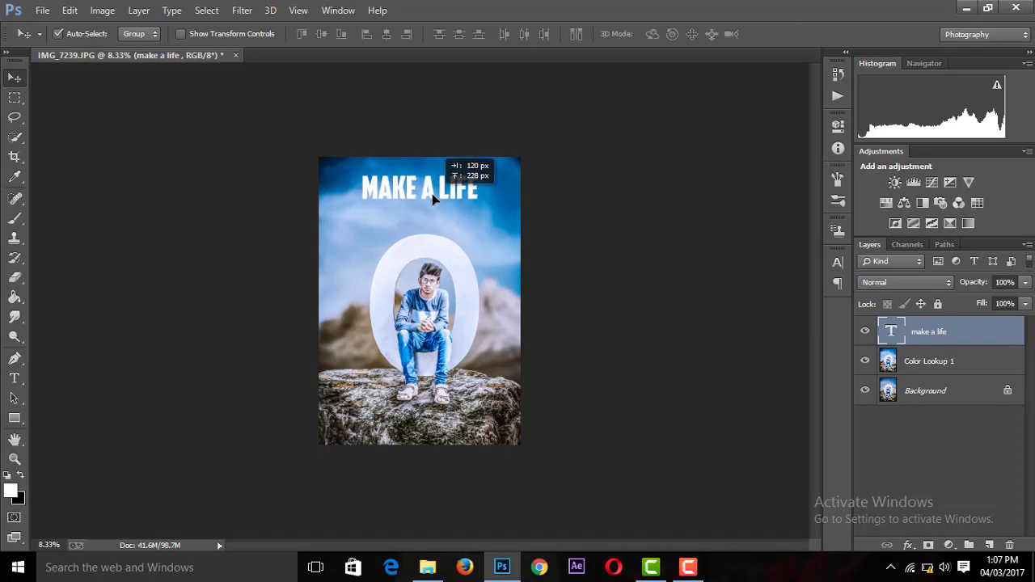
key(ctrl+minus)
key(ctrl+minus)
key(ctrl+minus)
key(ctrl+minus)
key(ctrl+plus)
key(ctrl+plus)
key(ctrl+plus)
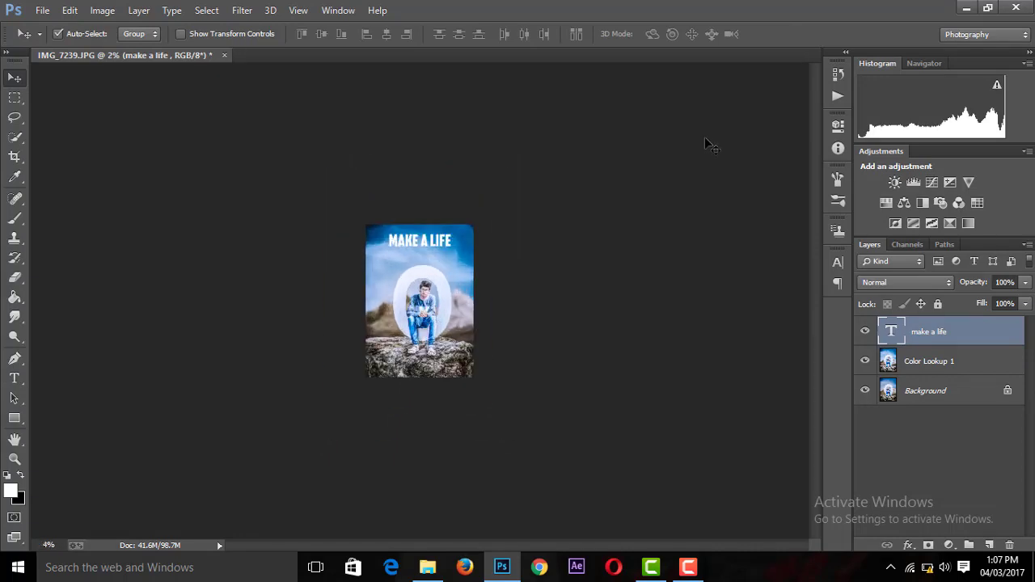
key(ctrl+t)
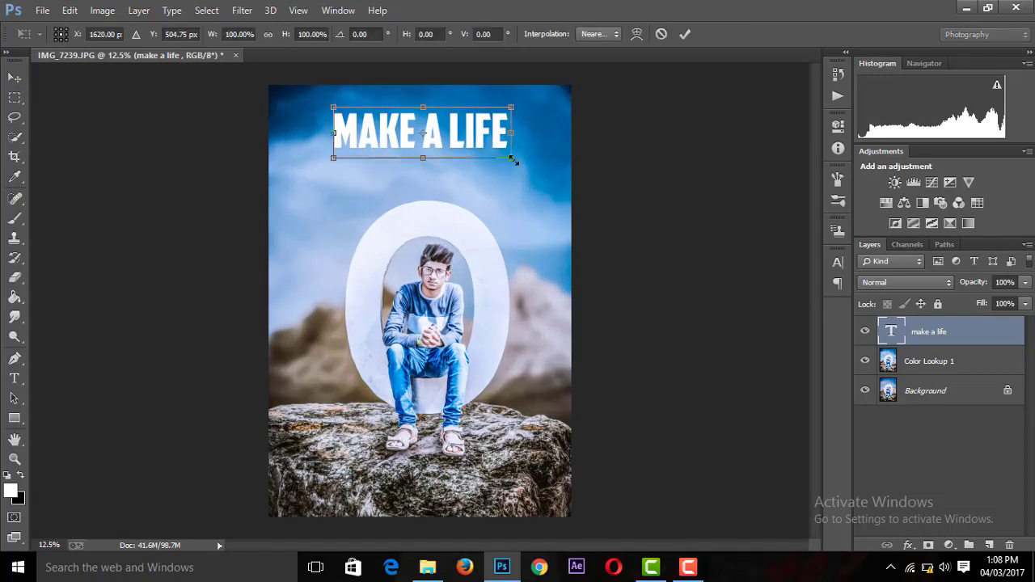
drag(514, 161, 531, 172)
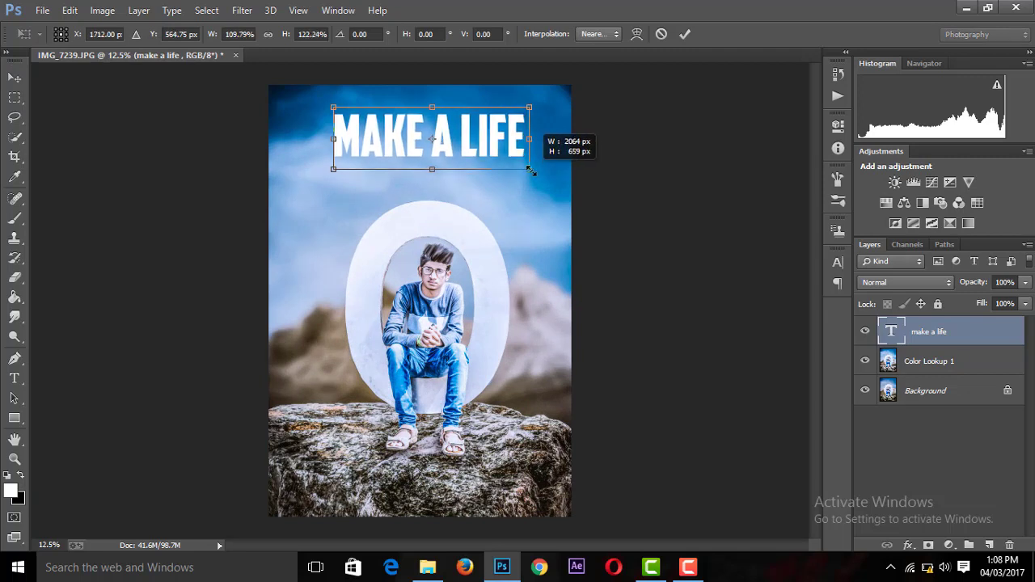
drag(531, 172, 466, 158)
click(684, 36)
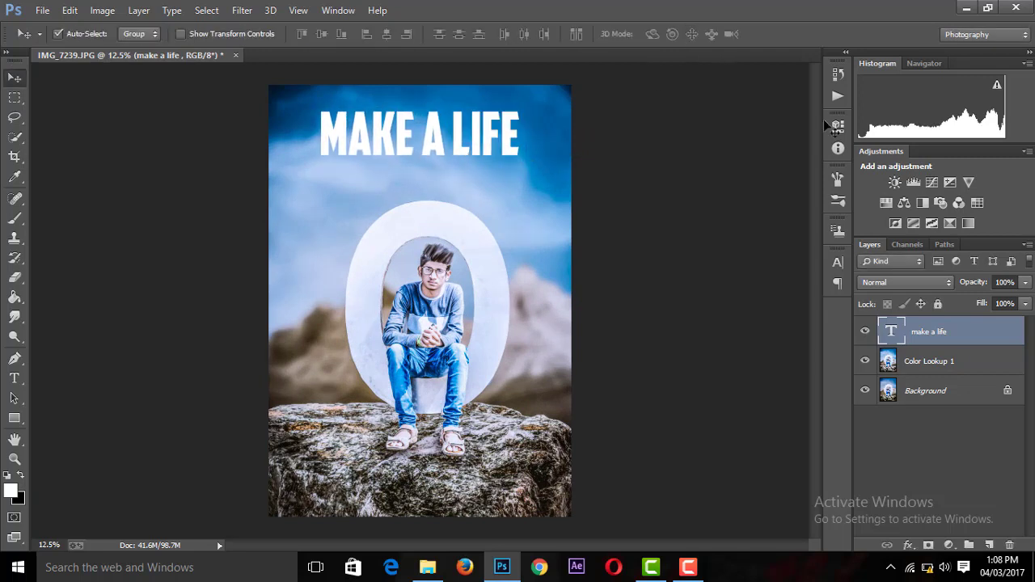
Centre the MAKE A LIFE title horizontally above the O
key(ctrl+minus)
key(ctrl+minus)
key(ctrl+minus)
key(ctrl+plus)
key(ctrl+plus)
key(ctrl+plus)
key(ctrl+plus)
key(ctrl+minus)
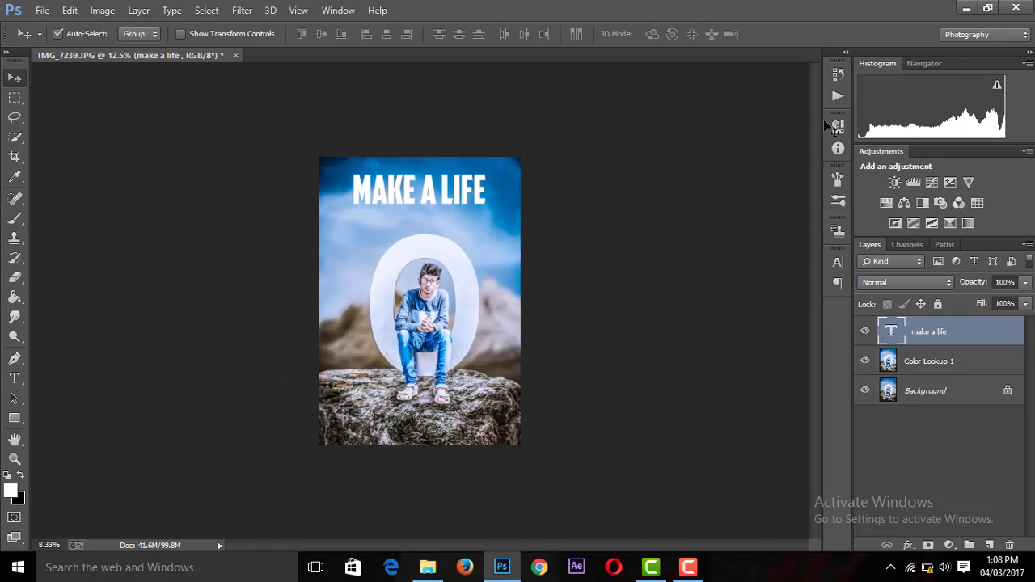
key(ctrl+minus)
key(ctrl+plus)
key(ctrl+plus)
key(ctrl+minus)
drag(430, 187, 432, 187)
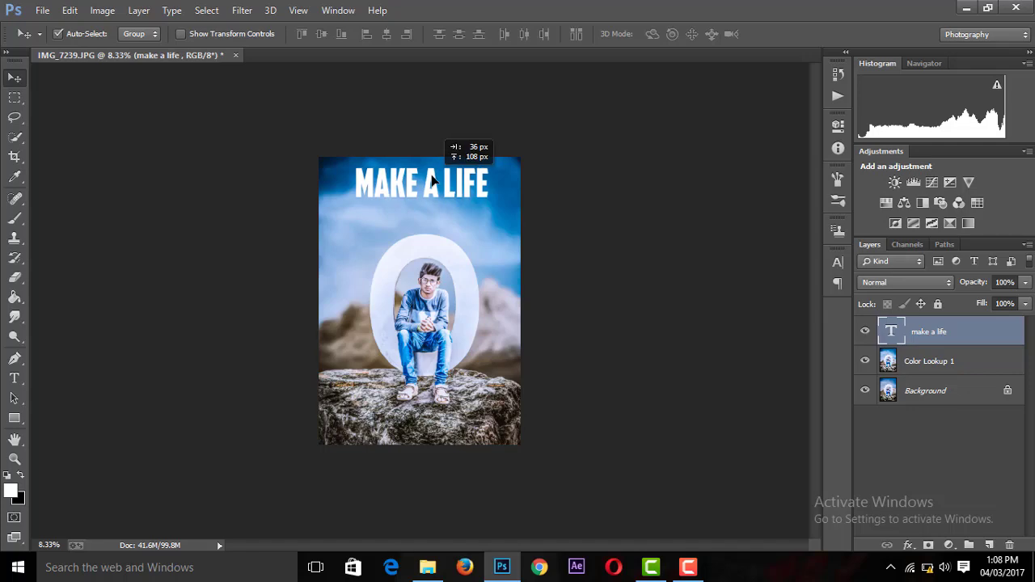
key(ctrl+minus)
Bring the sun flare image into the composition, closing its window without saving
click(42, 10)
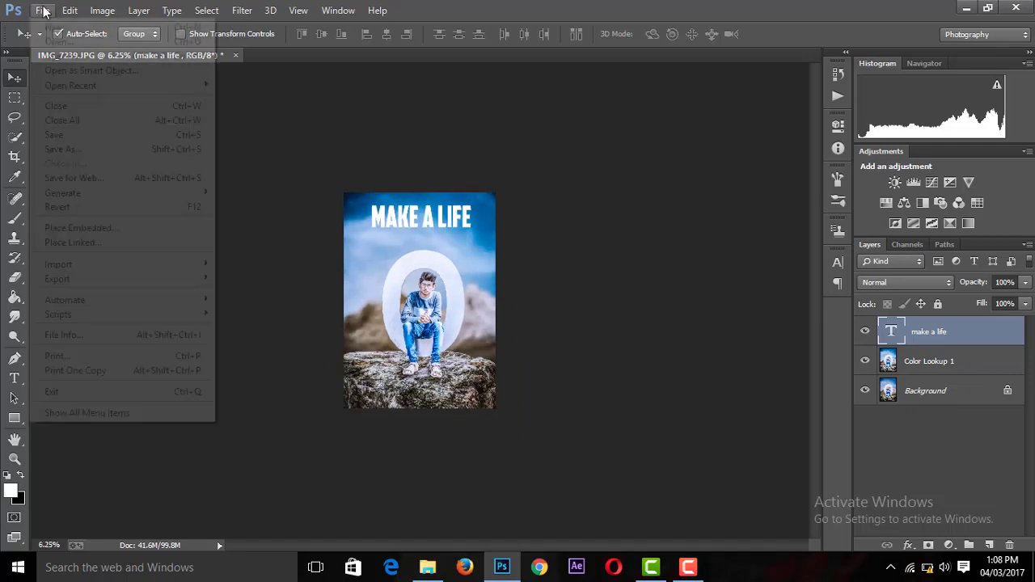
click(48, 53)
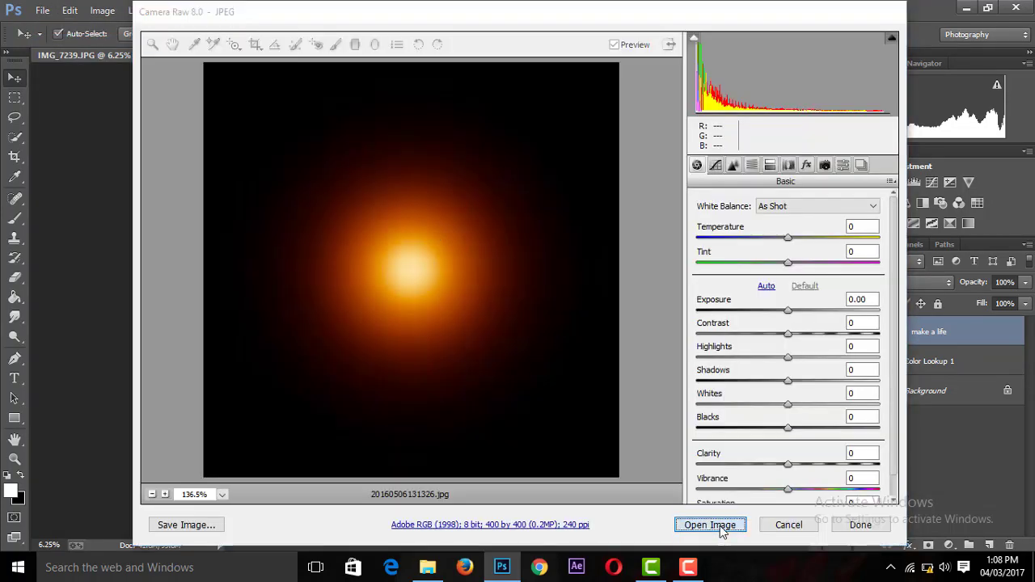
click(722, 522)
drag(278, 288, 454, 267)
click(330, 71)
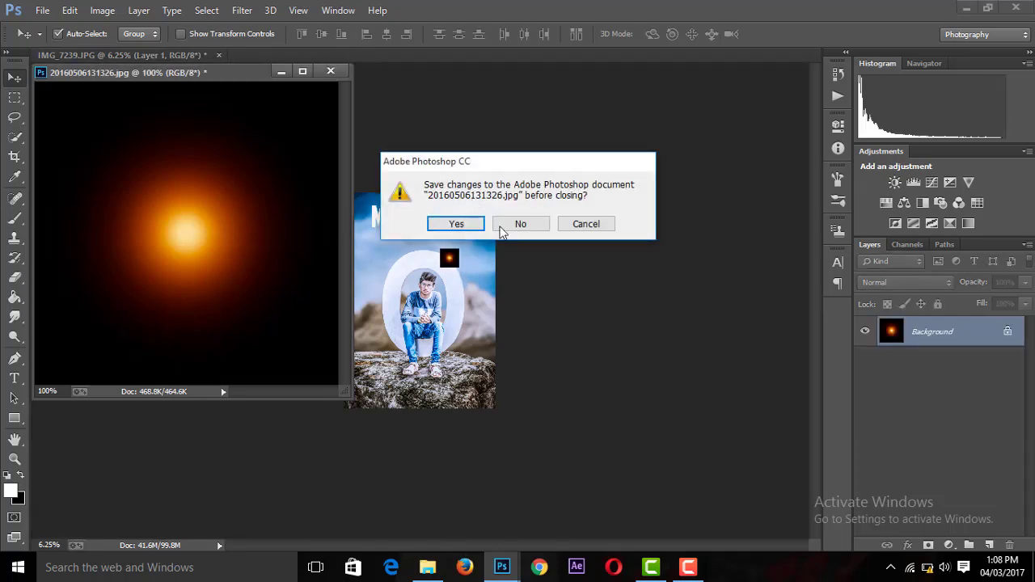
click(522, 224)
Blend the flare layer in Screen mode and scale it up over much of the image
click(889, 282)
click(869, 128)
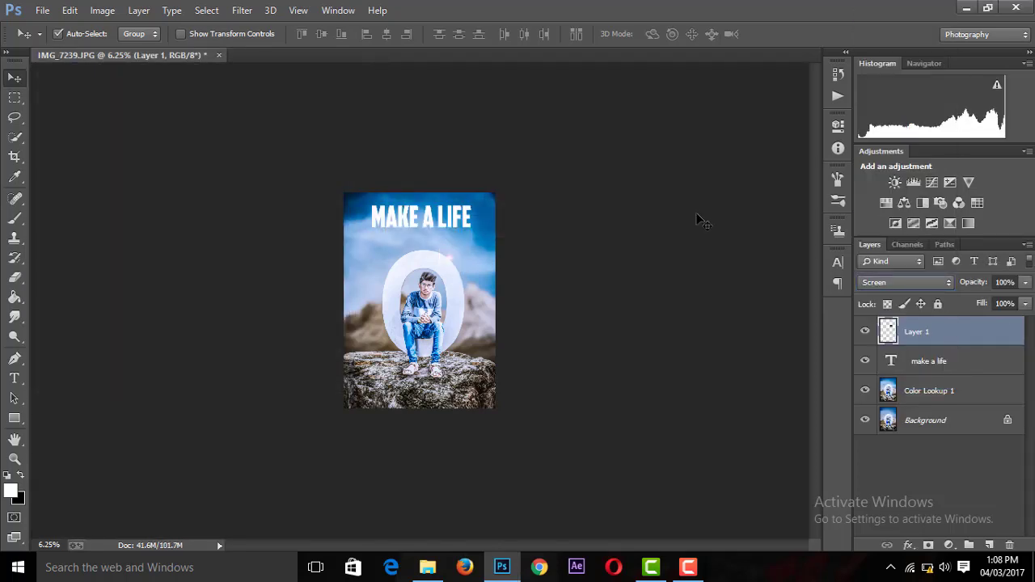
key(ctrl+plus)
key(ctrl+plus)
key(ctrl+t)
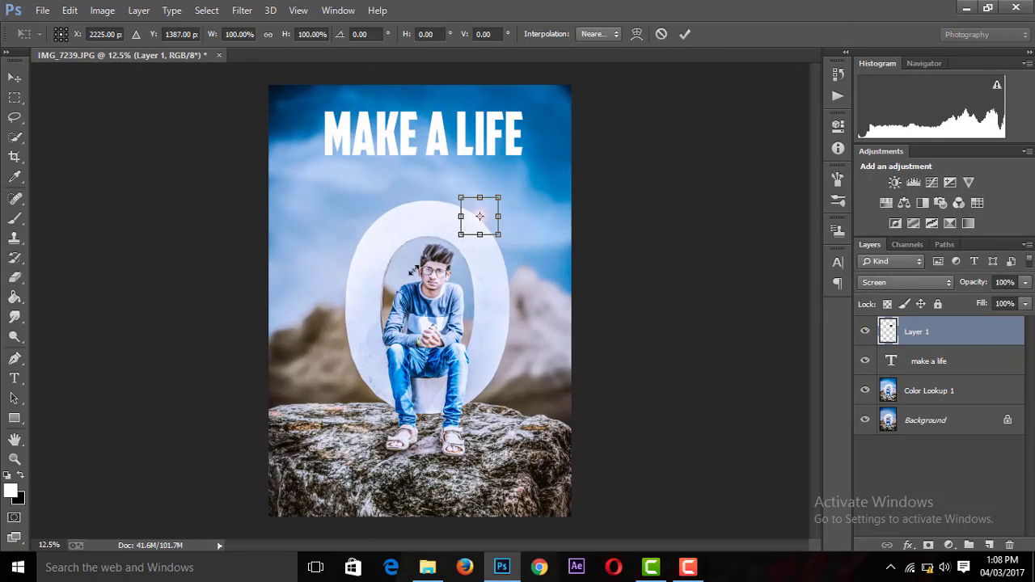
drag(413, 270, 257, 458)
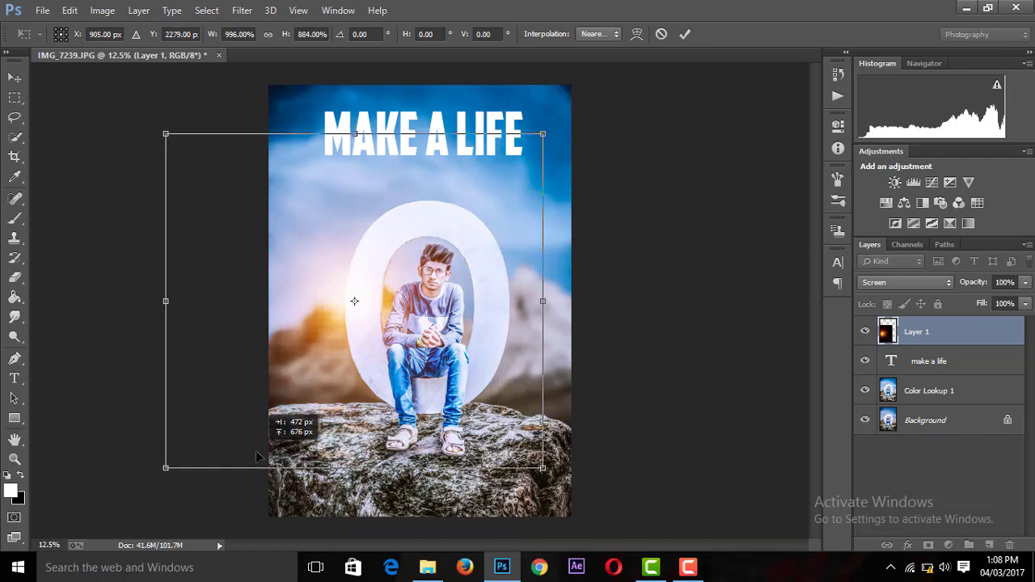
click(684, 34)
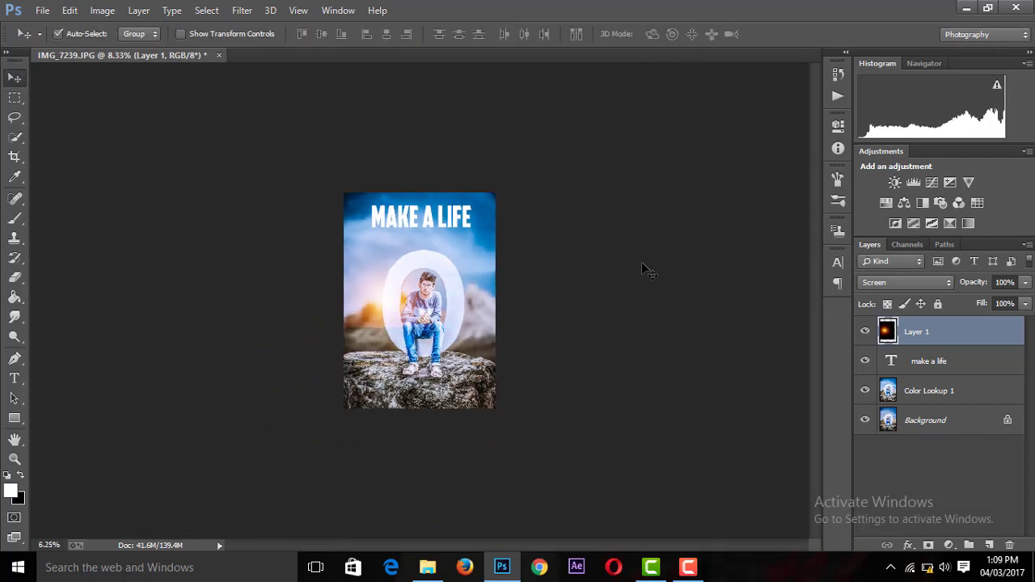
Position the orange glow beside the O's left edge and review the composition
drag(371, 315, 476, 226)
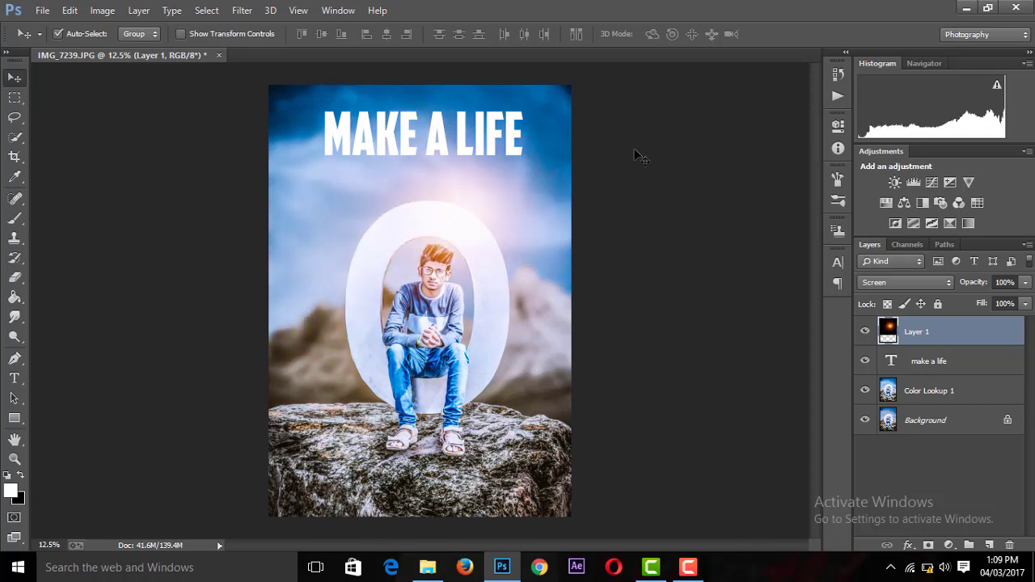
key(ctrl+minus)
key(ctrl+minus)
key(ctrl+minus)
key(ctrl+minus)
key(ctrl+minus)
key(ctrl+plus)
key(ctrl+plus)
key(ctrl+plus)
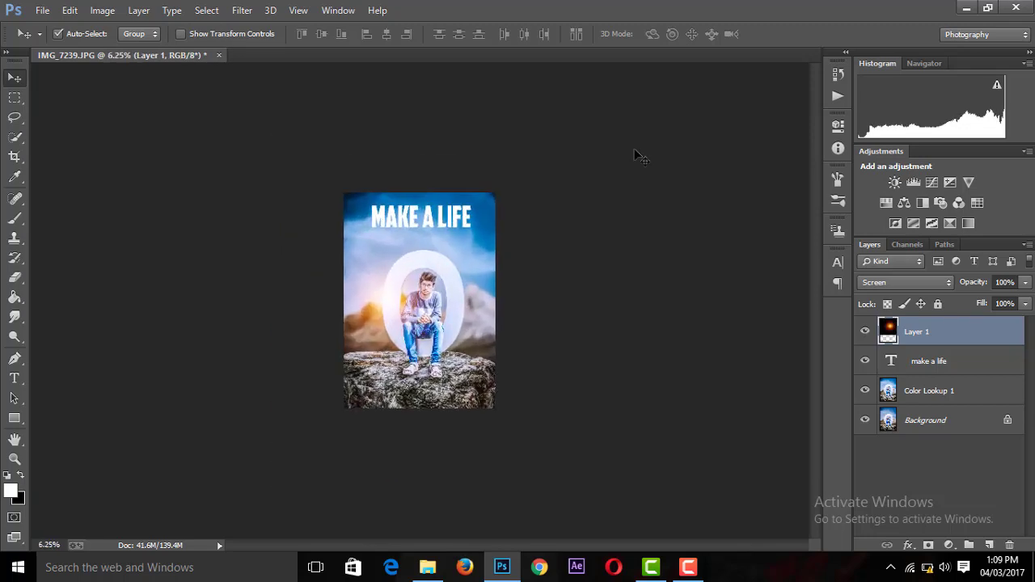
key(ctrl+plus)
key(ctrl+plus)
mouse_move(471, 224)
mouse_down()
mouse_move(496, 317)
mouse_move(373, 313)
mouse_up()
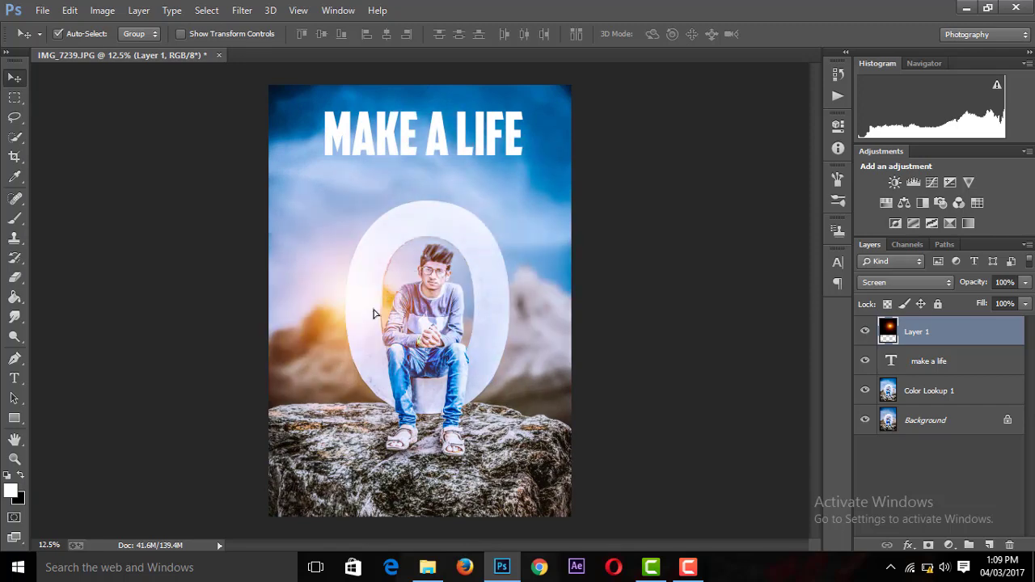
key(ctrl+minus)
key(ctrl+minus)
key(ctrl+minus)
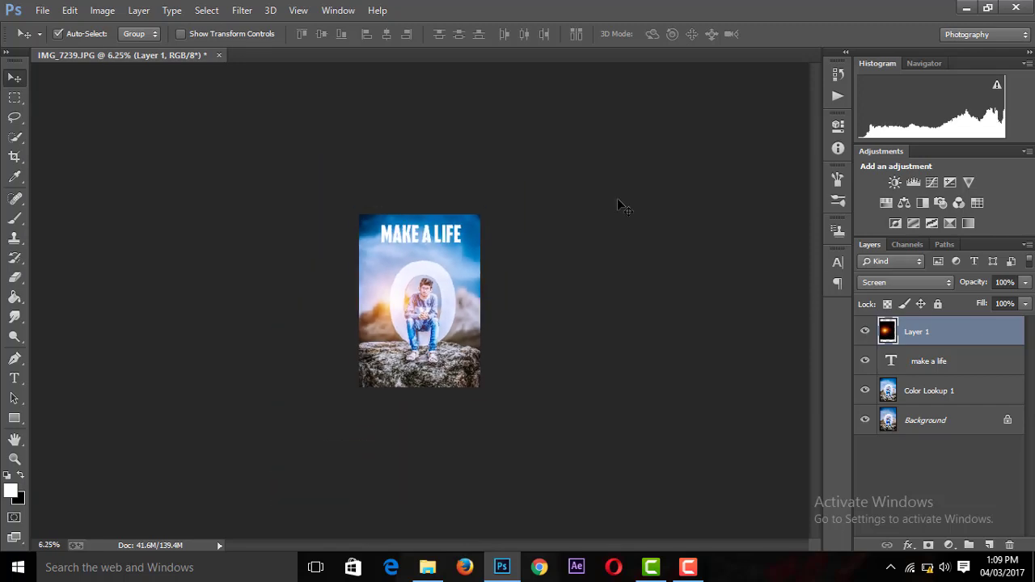
key(ctrl+plus)
key(ctrl+plus)
key(ctrl+minus)
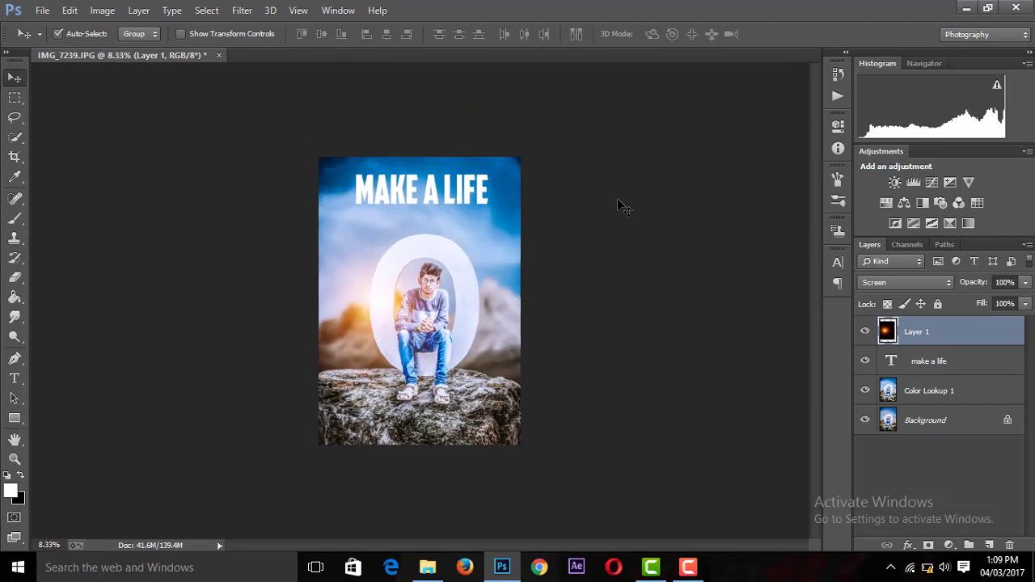
key(ctrl+plus)
key(ctrl+plus)
key(ctrl+minus)
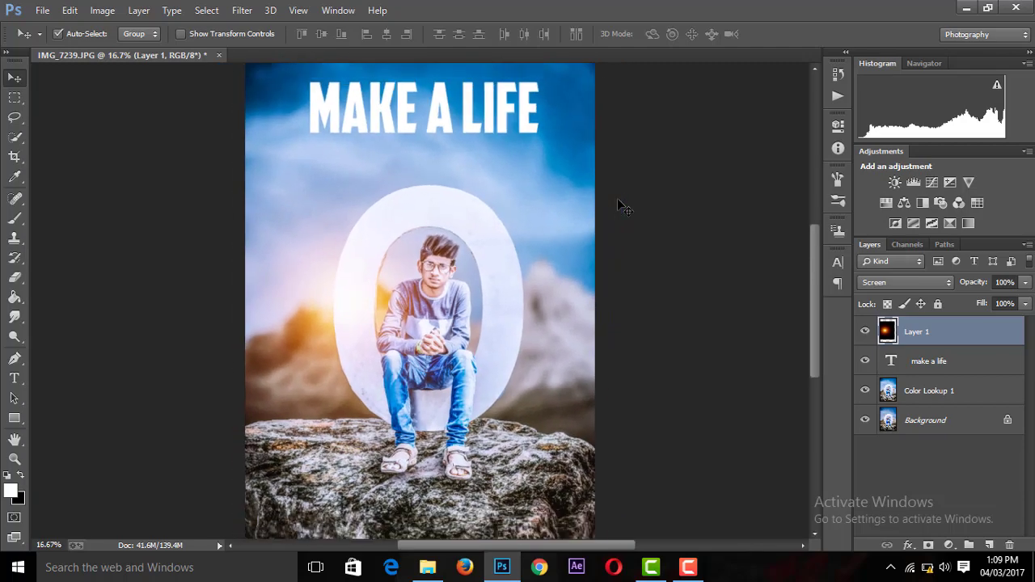
key(ctrl+minus)
key(ctrl+minus)
key(ctrl+minus)
key(ctrl+plus)
key(ctrl+plus)
key(ctrl+plus)
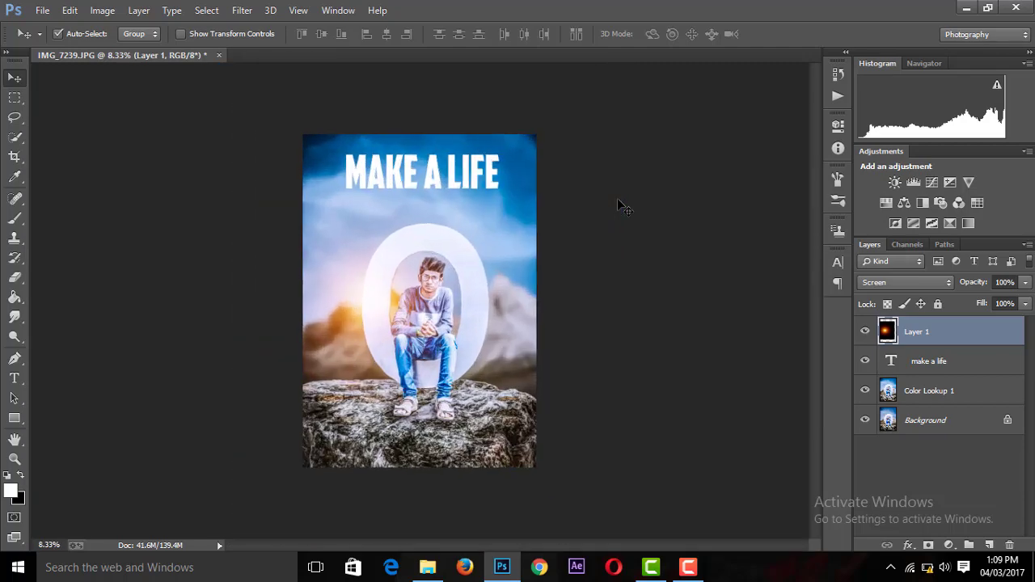